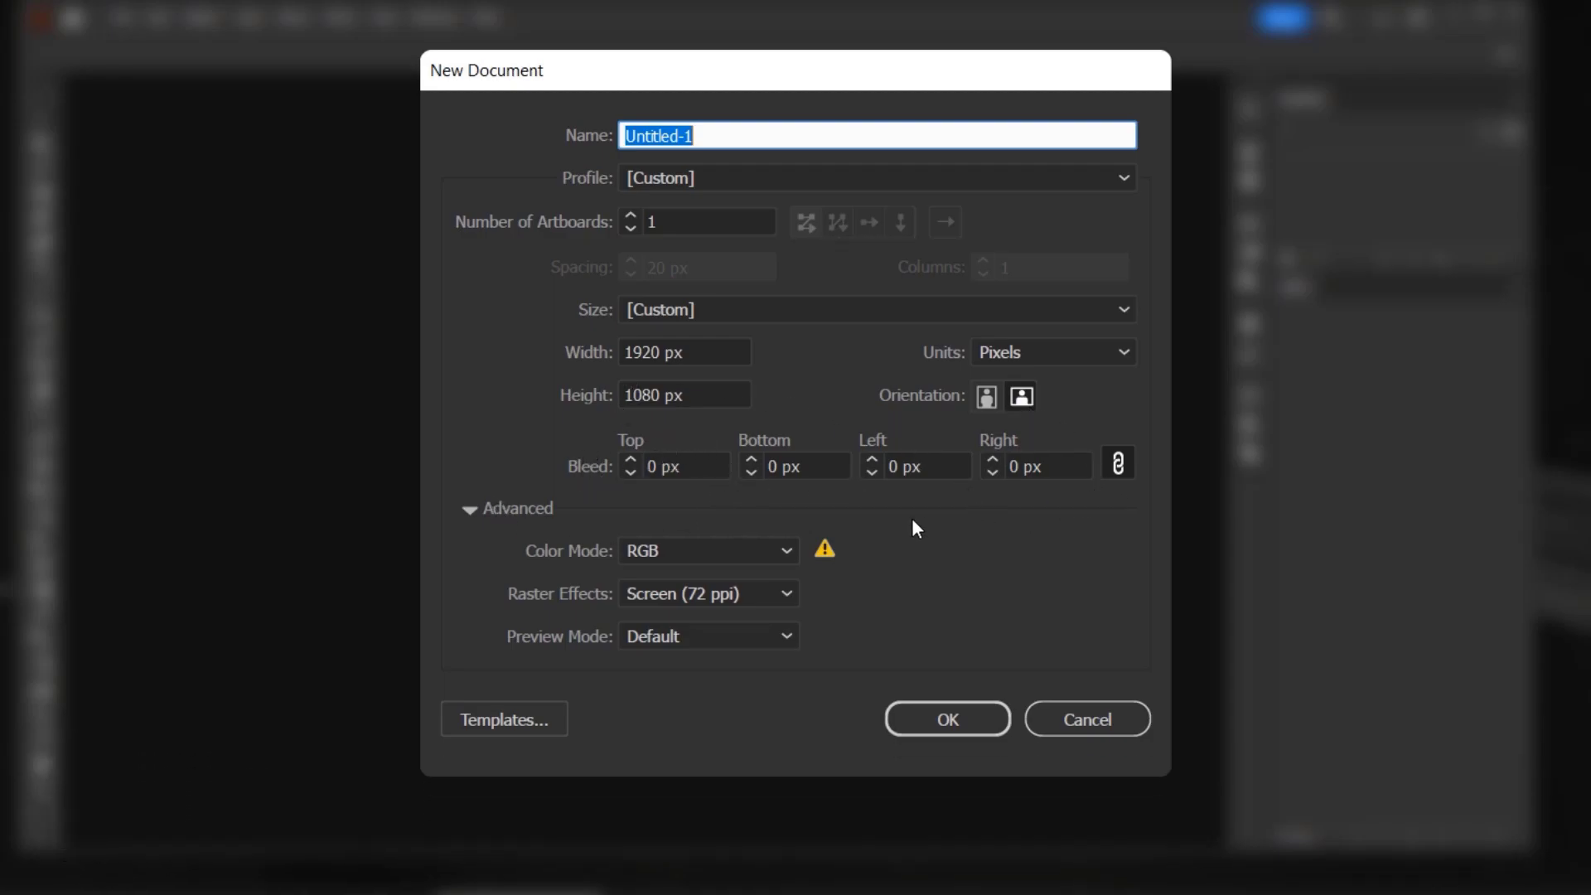
# Create a 1920 × 1080 px document in RGB color mode
pyautogui.click(729, 549)
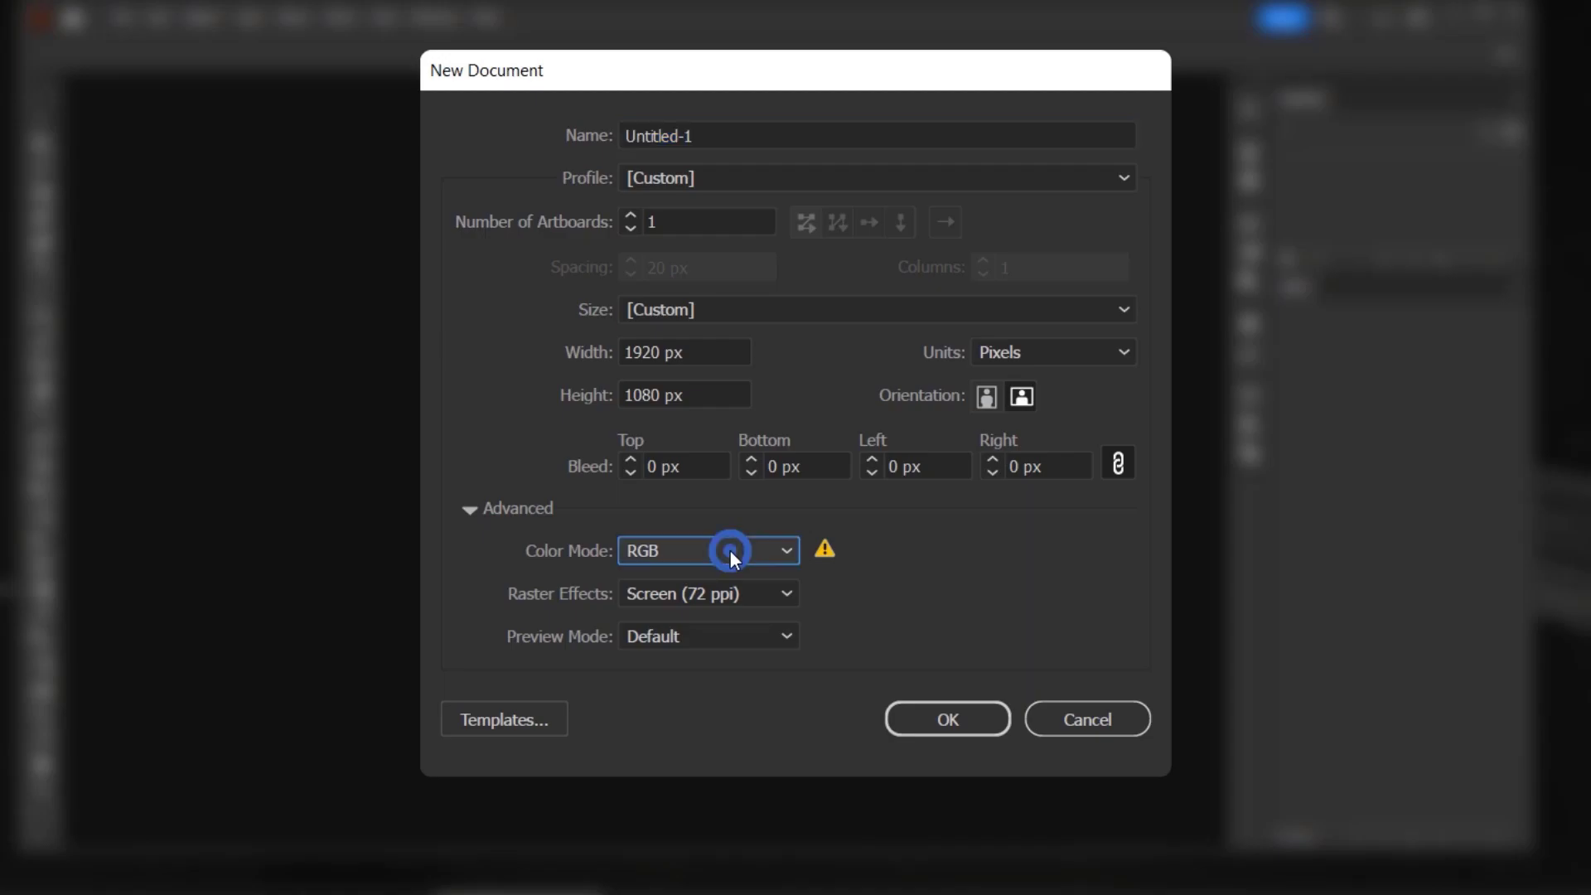
pyautogui.click(693, 619)
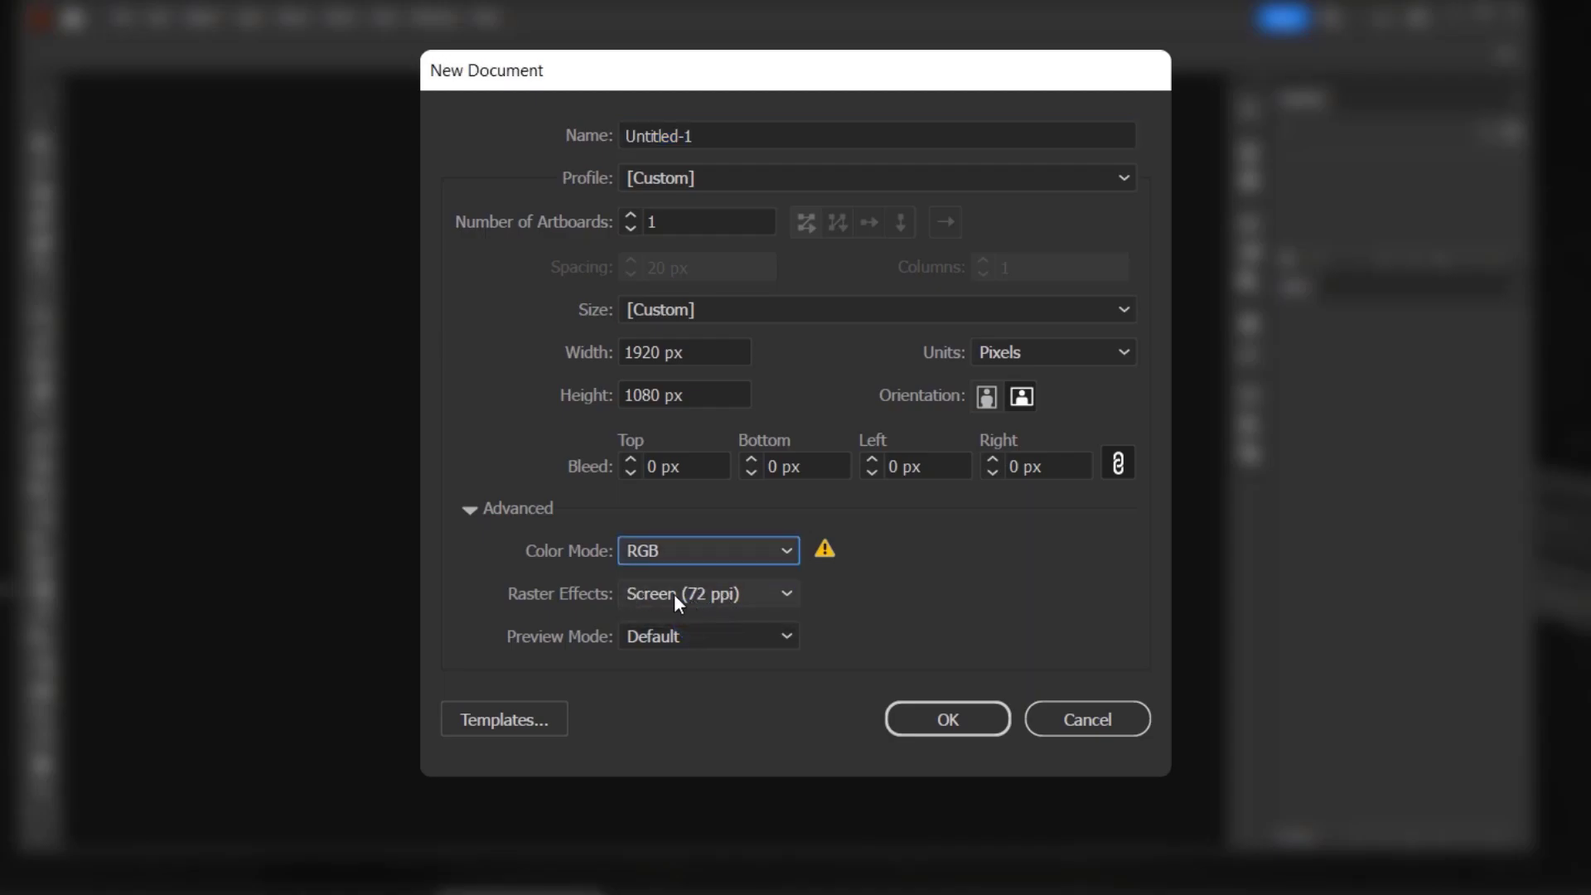
pyautogui.click(947, 719)
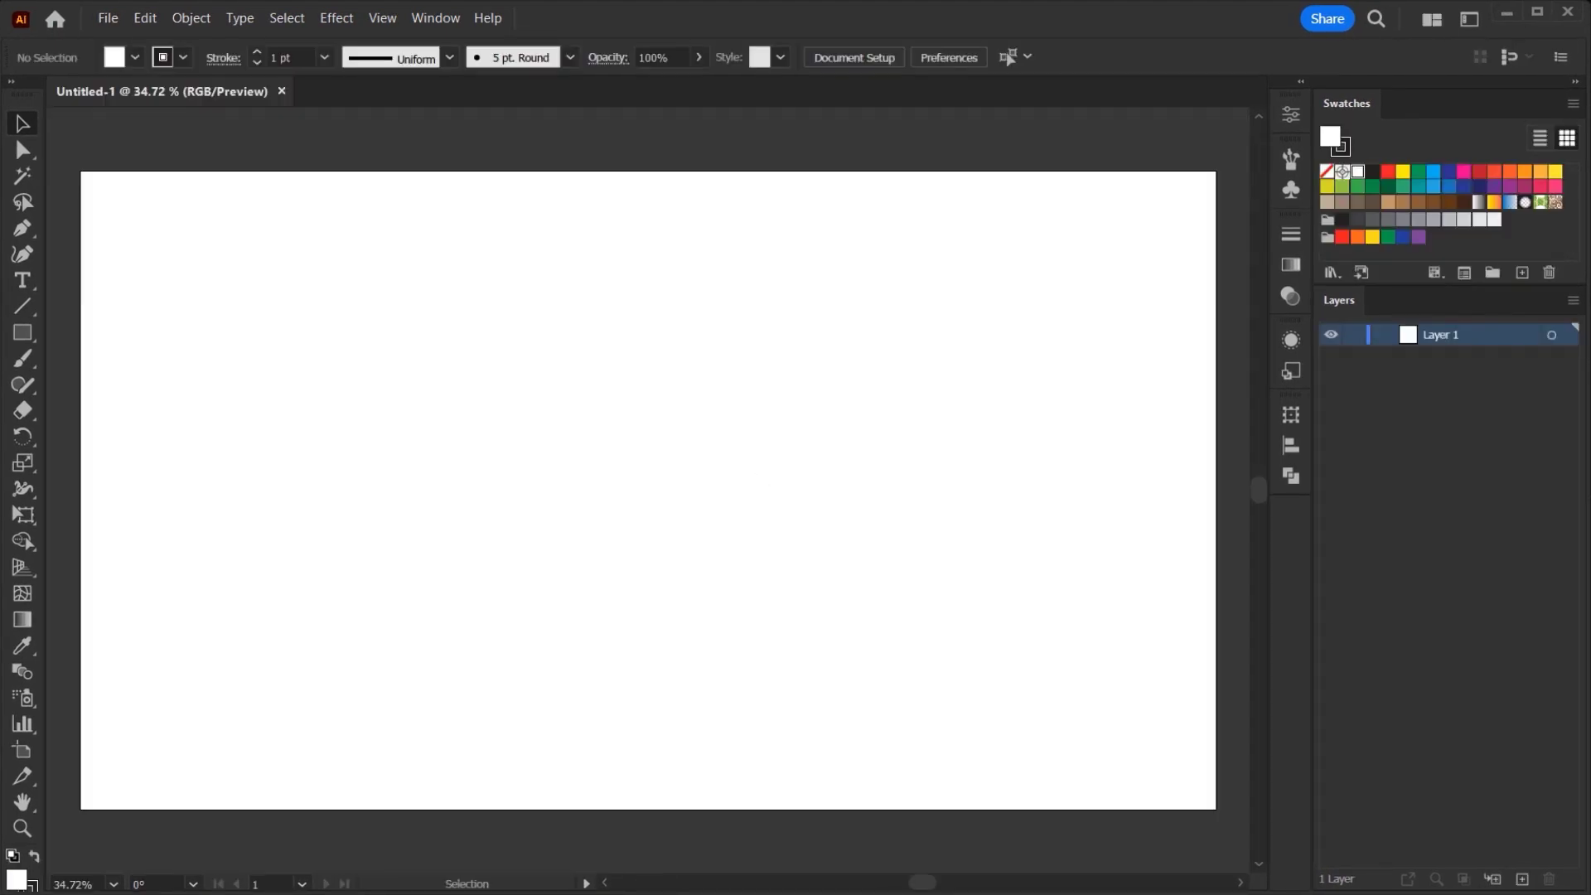
# Switch to File Explorer and place the dark image with orange triangles from the Glass Morphism folder into the new document
pyautogui.hotkey('alt', 'Tab')
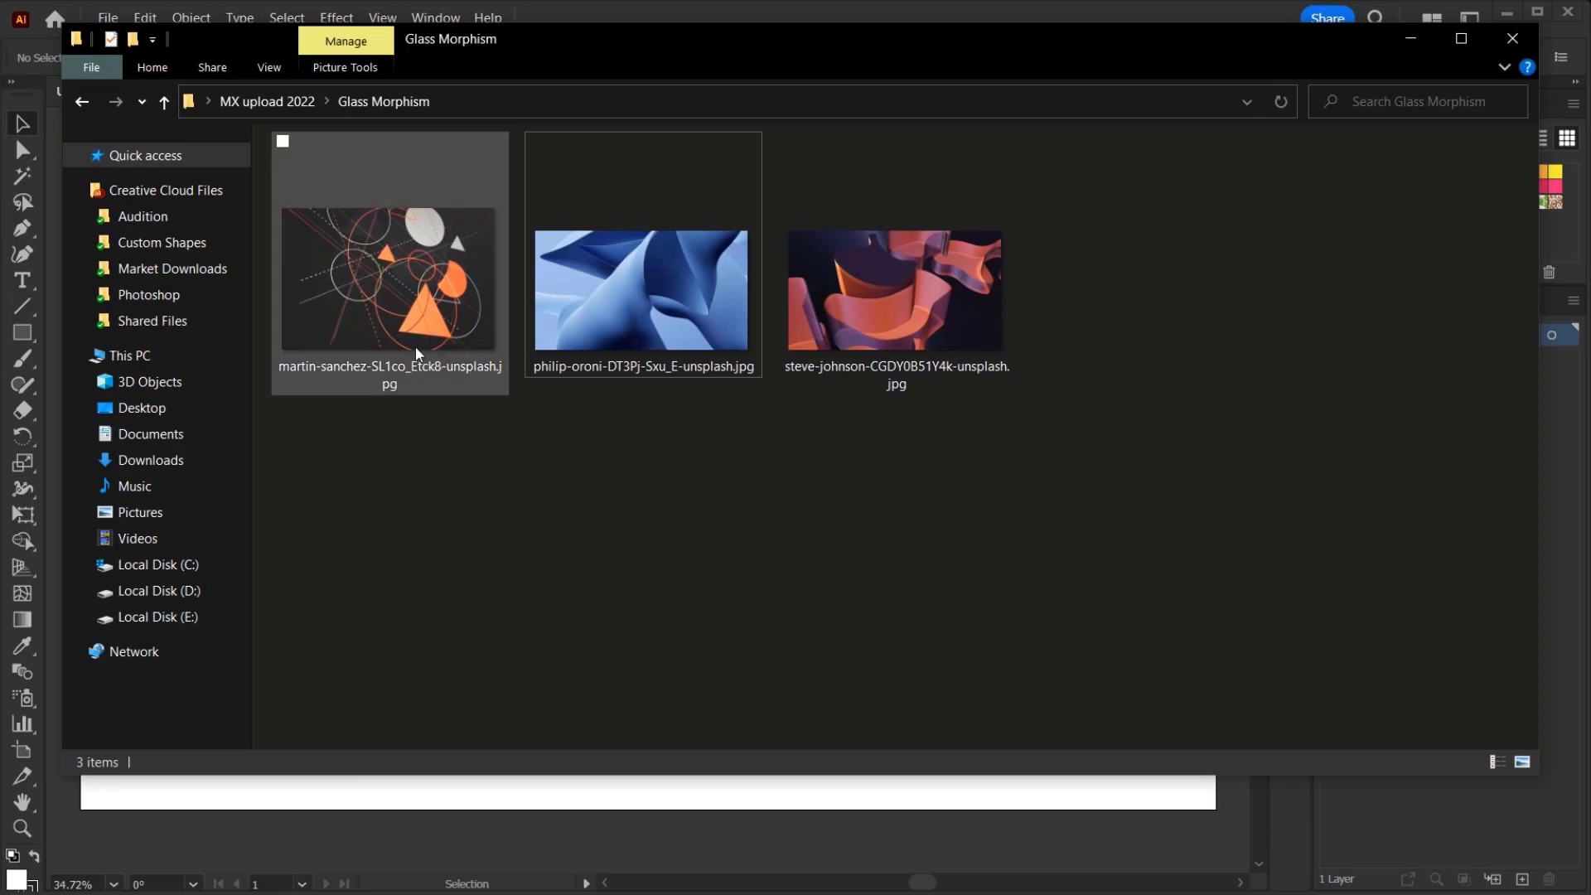
pyautogui.click(438, 290)
pyautogui.moveTo(437, 292); pyautogui.dragTo(578, 822)
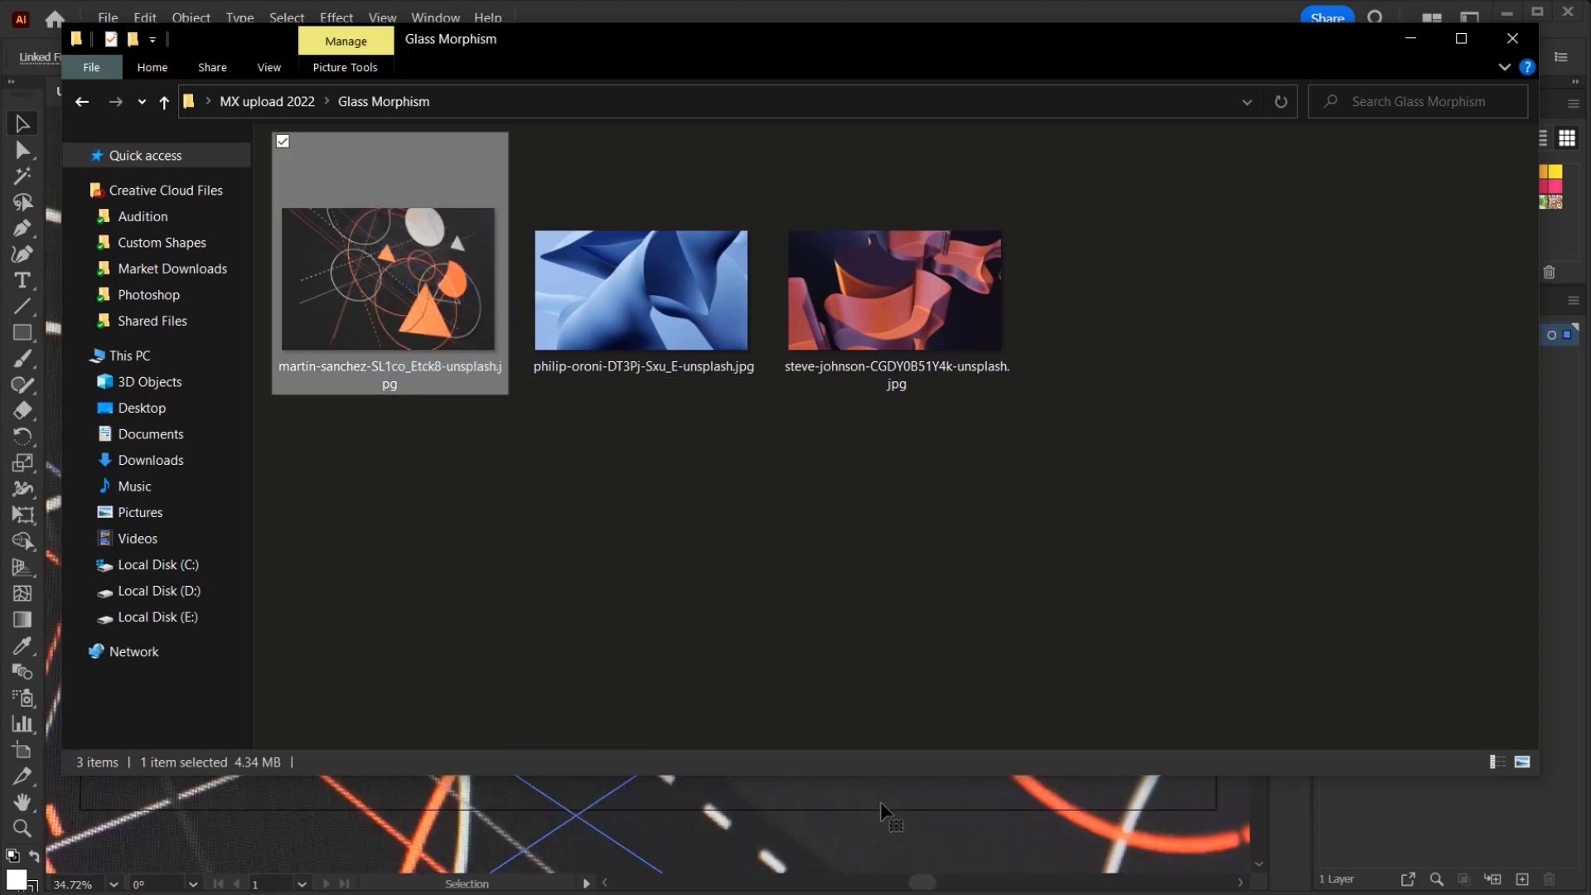
pyautogui.click(1455, 824)
pyautogui.scroll(-4, 562, 466)
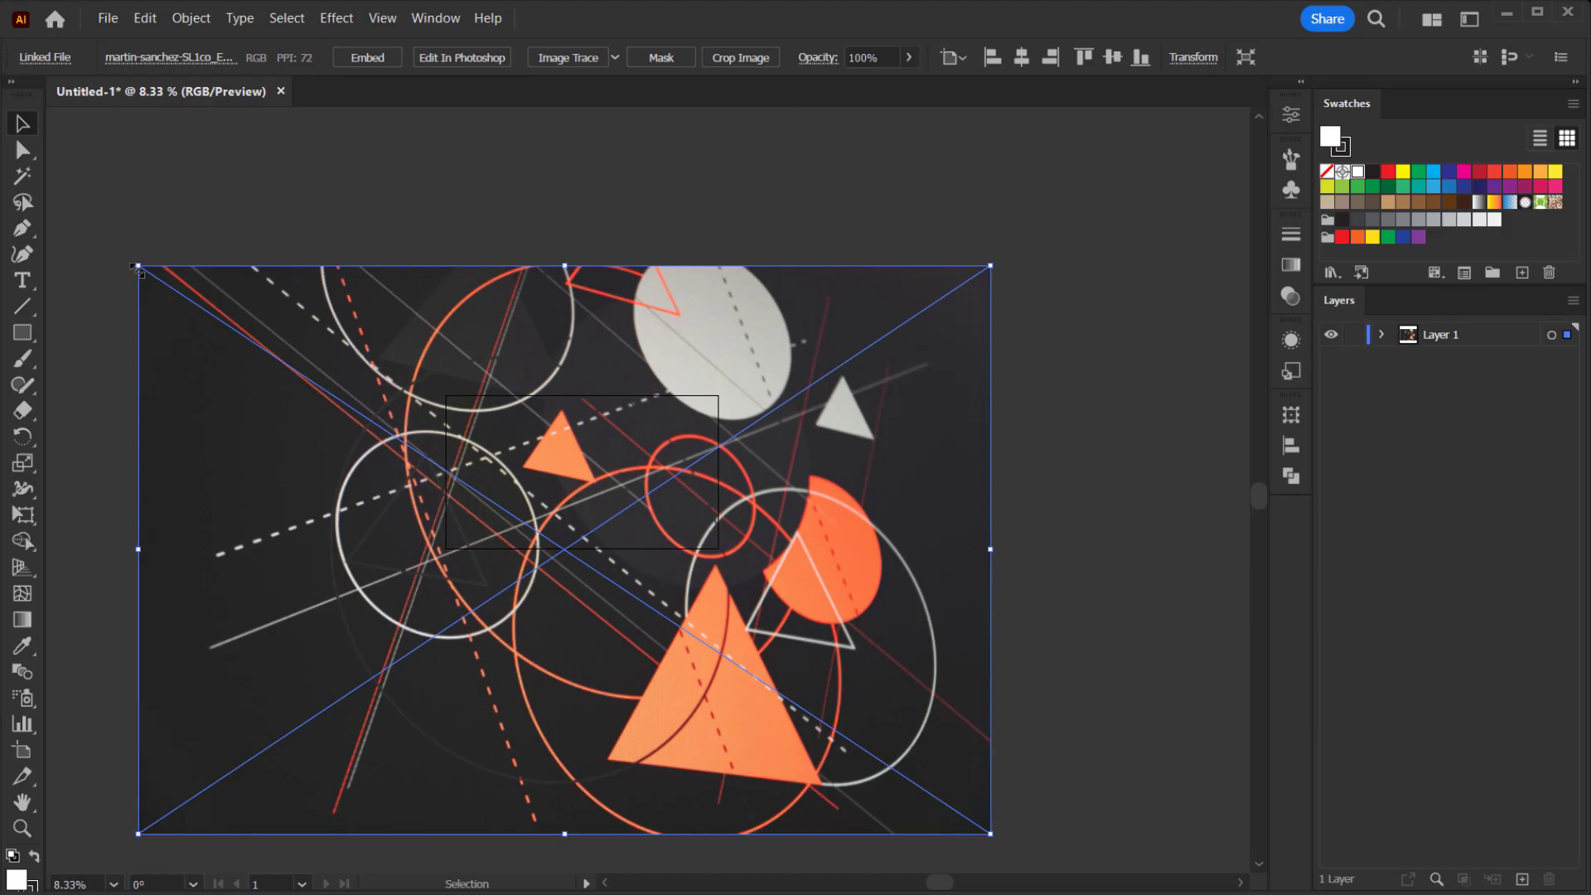
# Scale the placed image down proportionally to the artboard's full width and position it so it covers the artboard evenly
pyautogui.press('shift')
pyautogui.moveTo(135, 268); pyautogui.dragTo(415, 464)
pyautogui.moveTo(598, 589); pyautogui.dragTo(623, 504)
pyautogui.scroll(2, 623, 504)
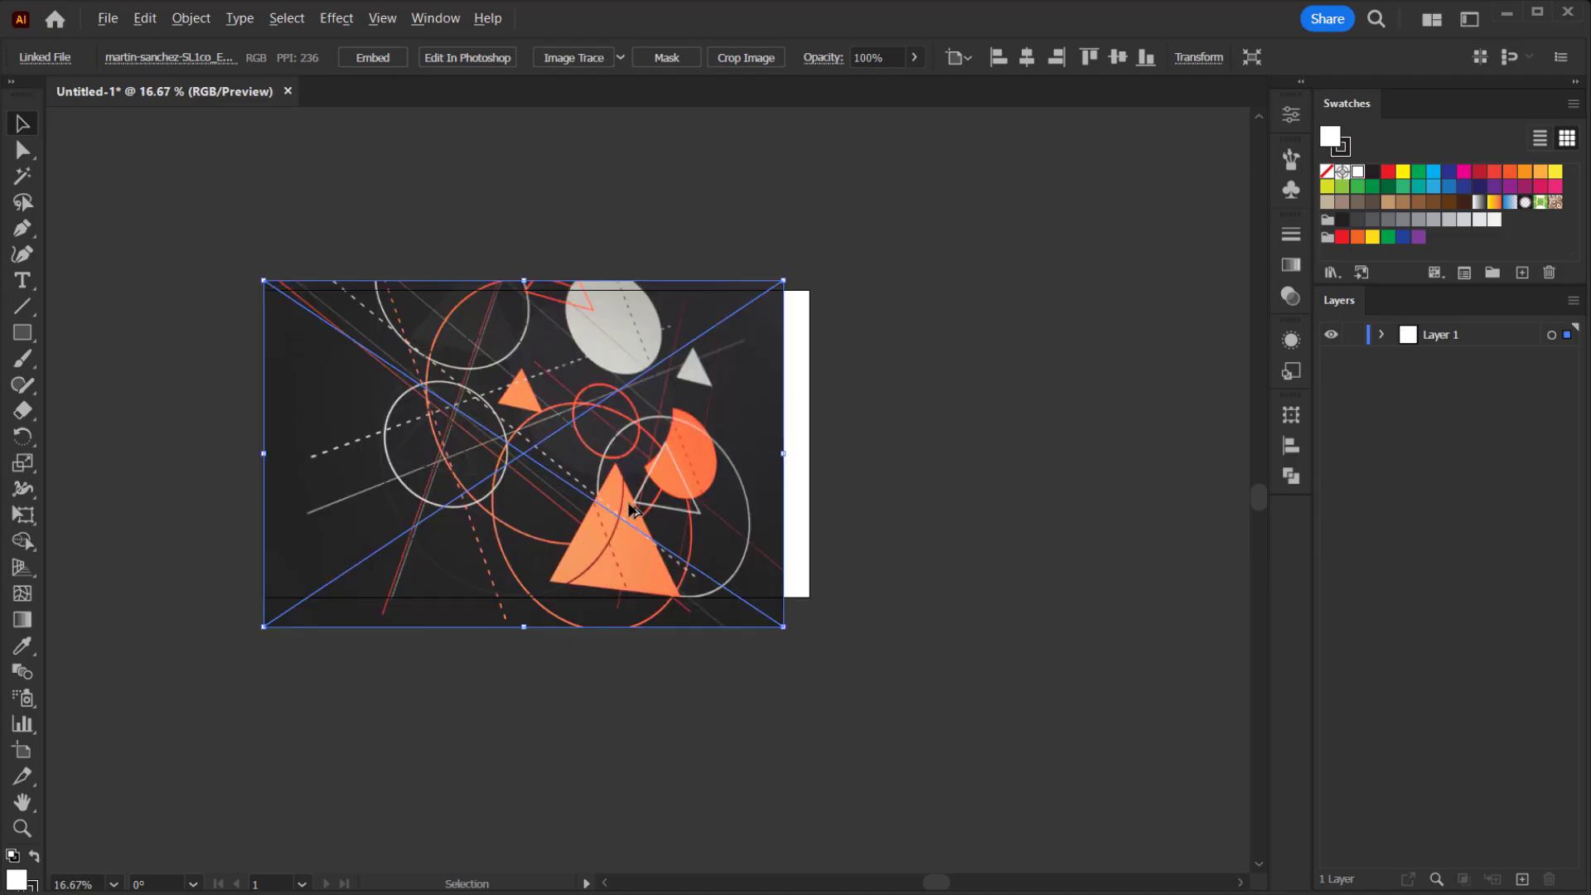
pyautogui.moveTo(786, 647)
pyautogui.mouseDown()
pyautogui.moveTo(823, 680)
pyautogui.moveTo(810, 666)
pyautogui.mouseUp()
pyautogui.hotkey('ctrl', 'shift', 'a')
pyautogui.moveTo(676, 497); pyautogui.dragTo(673, 484)
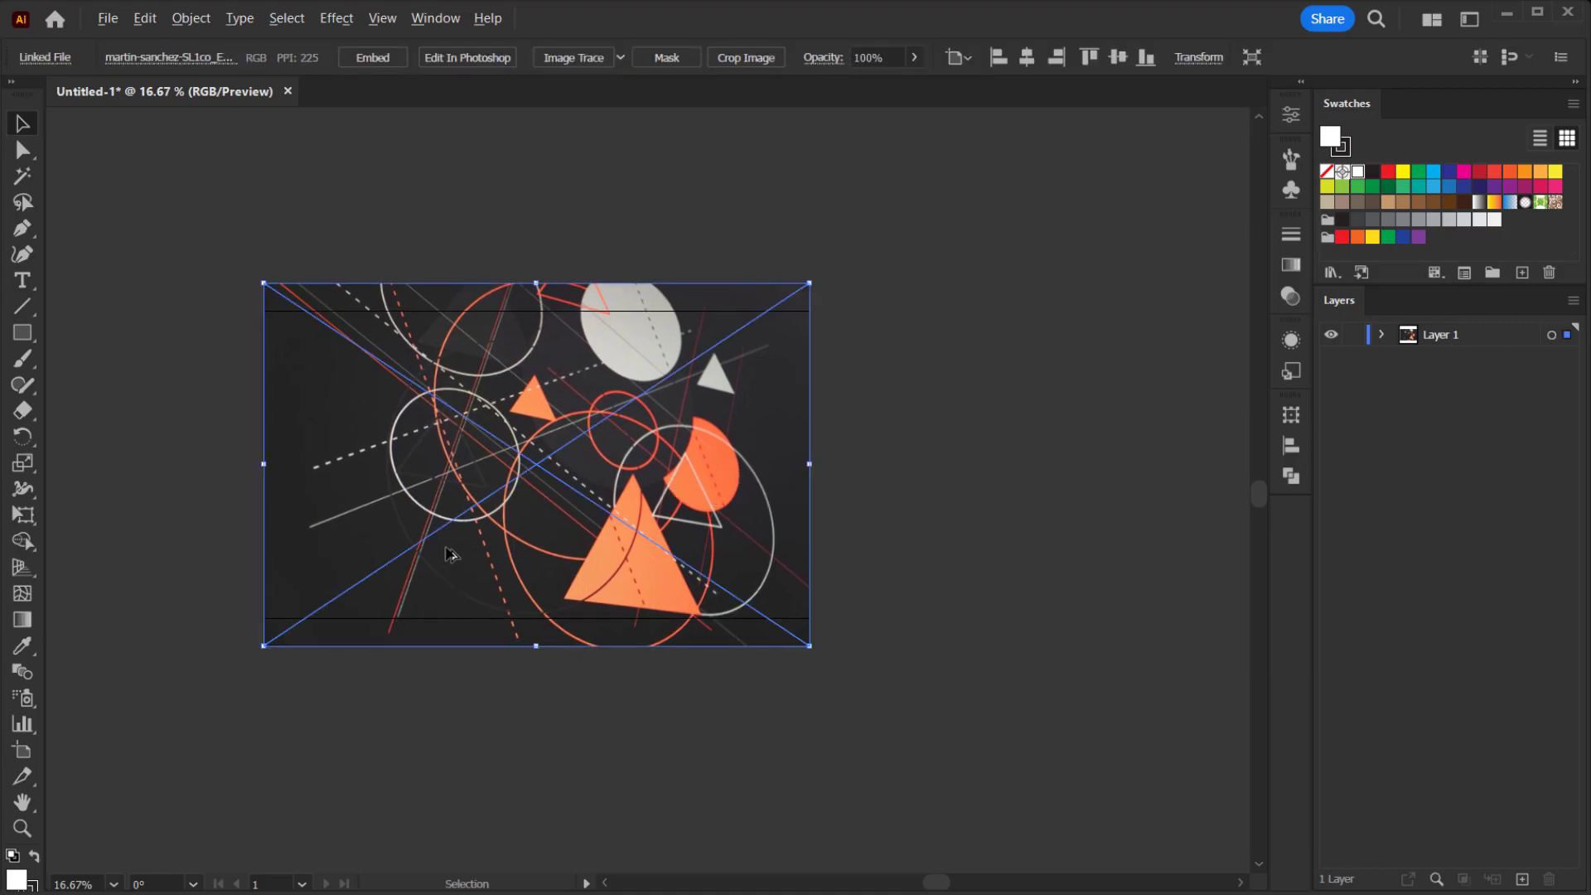
pyautogui.scroll(2, 449, 549)
pyautogui.click(1024, 73)
pyautogui.scroll(-3, 680, 450)
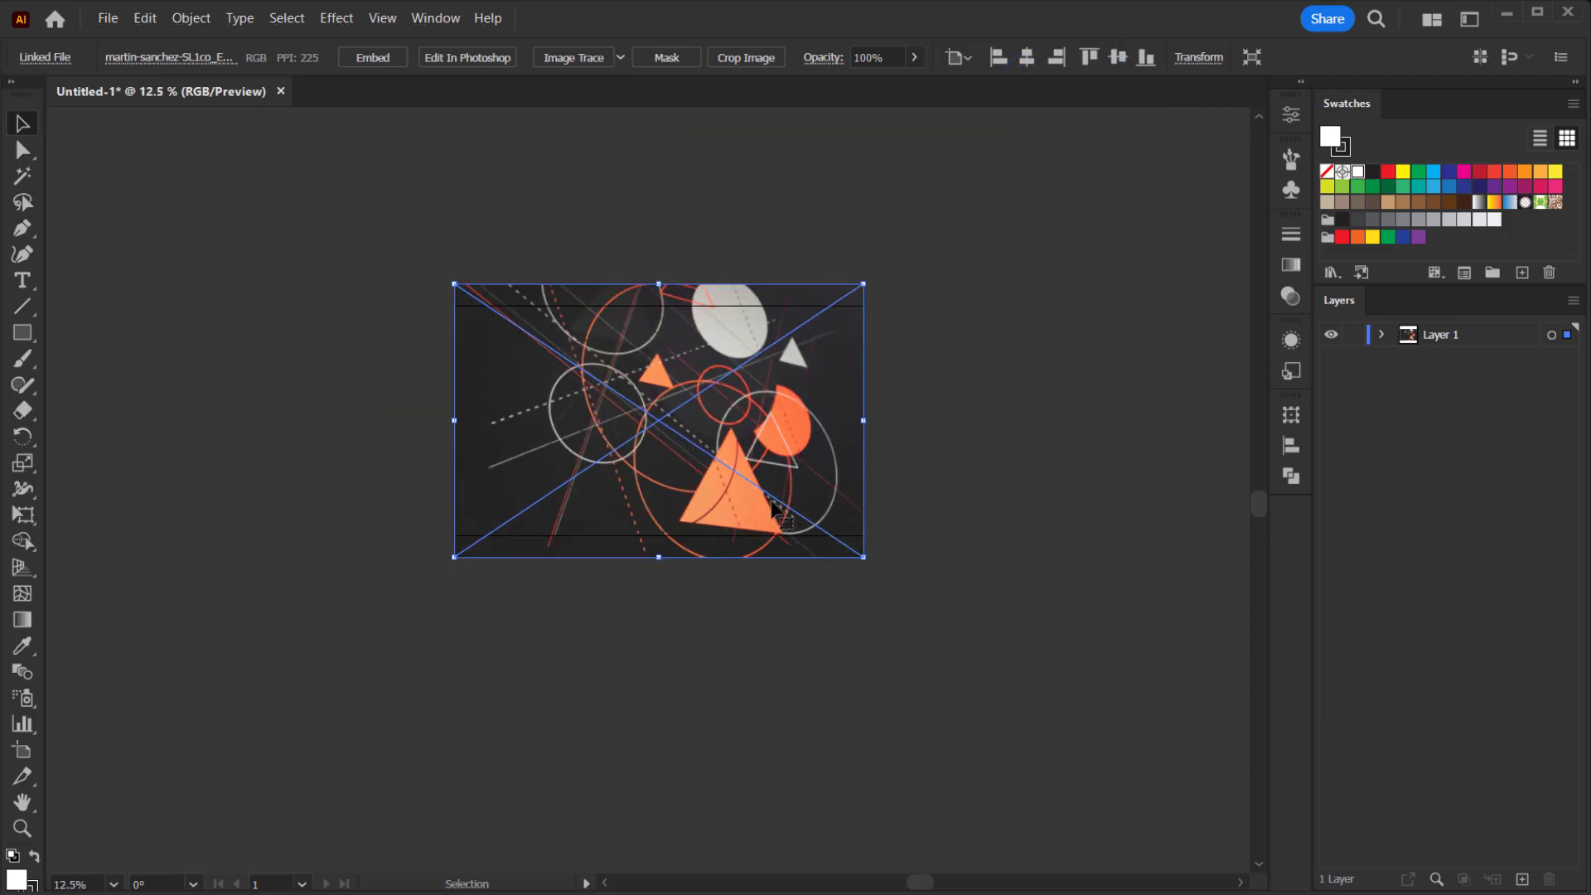
pyautogui.scroll(4, 663, 377)
pyautogui.moveTo(697, 320); pyautogui.dragTo(582, 378)
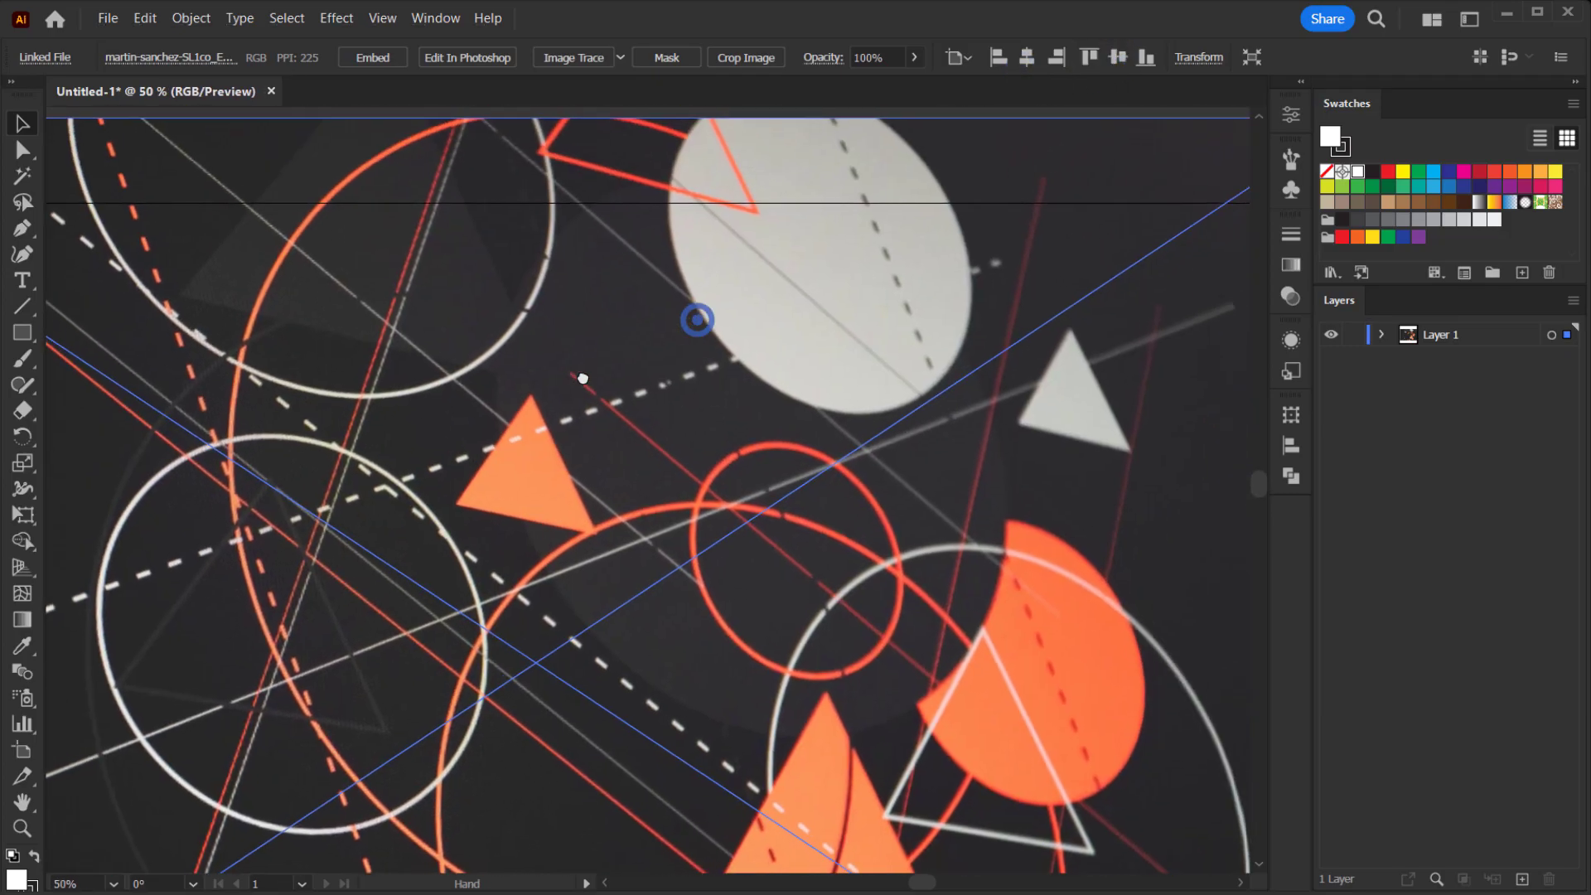
pyautogui.scroll(-3, 547, 422)
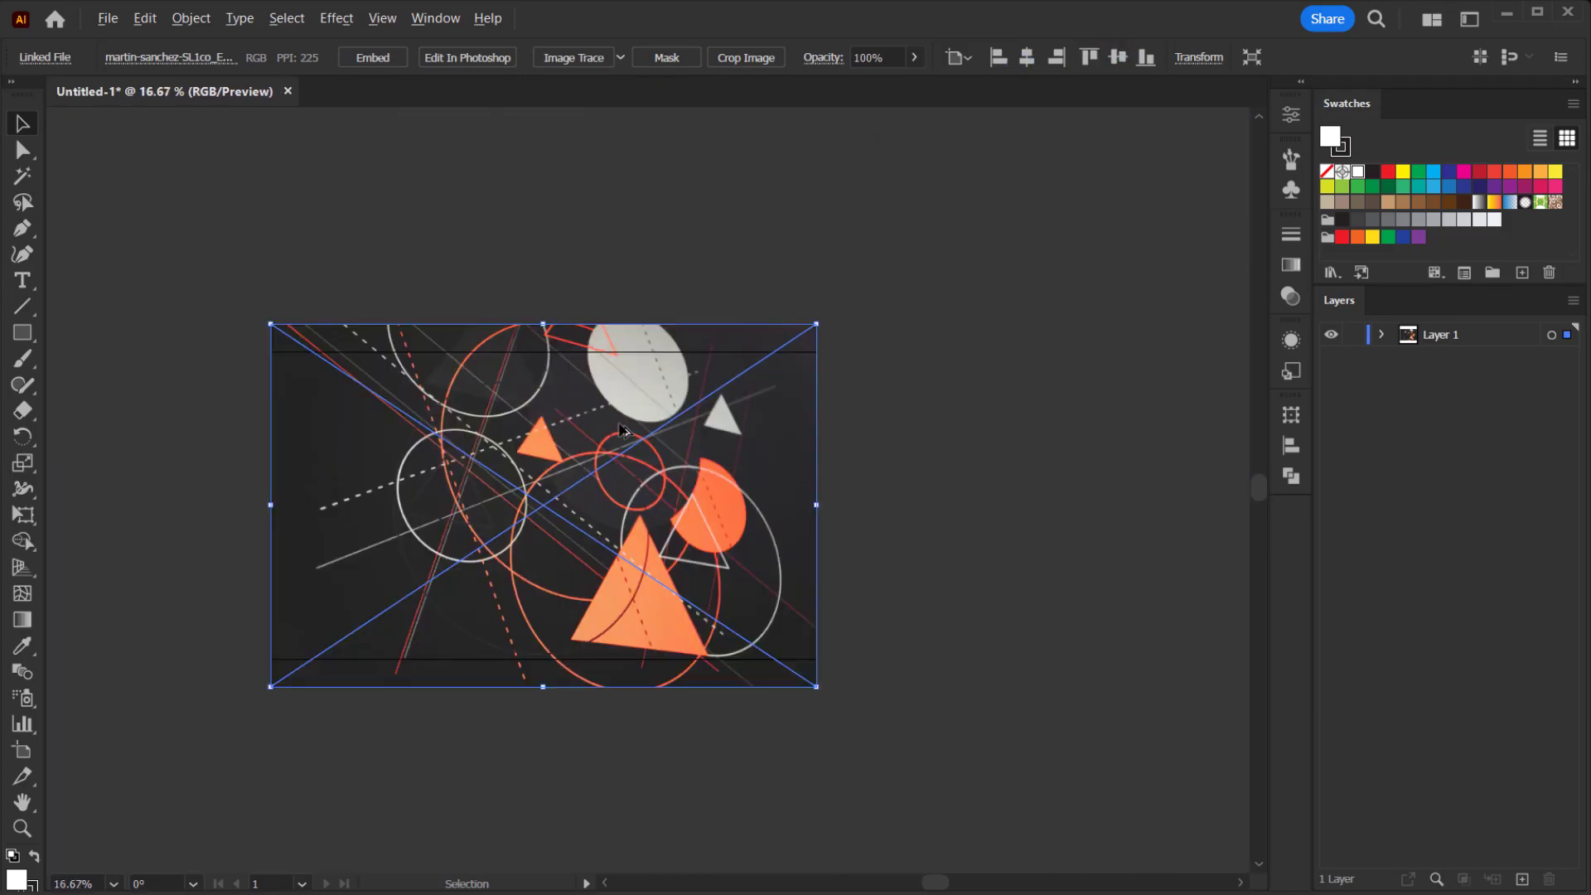
# Rename Layer 1 as Base
pyautogui.click(1381, 334)
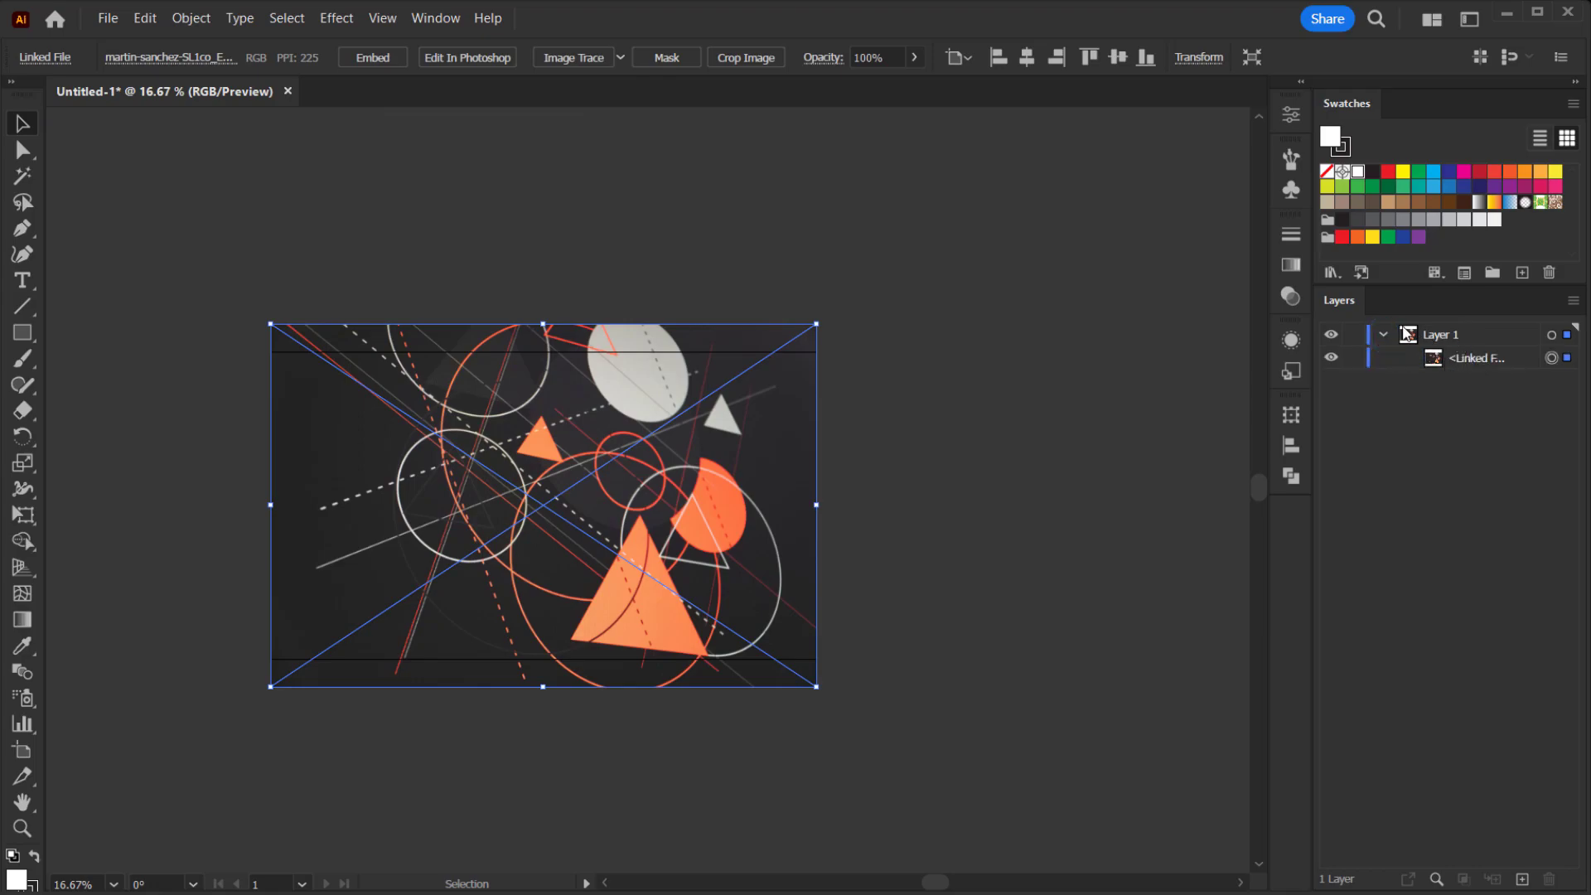
pyautogui.click(1383, 334)
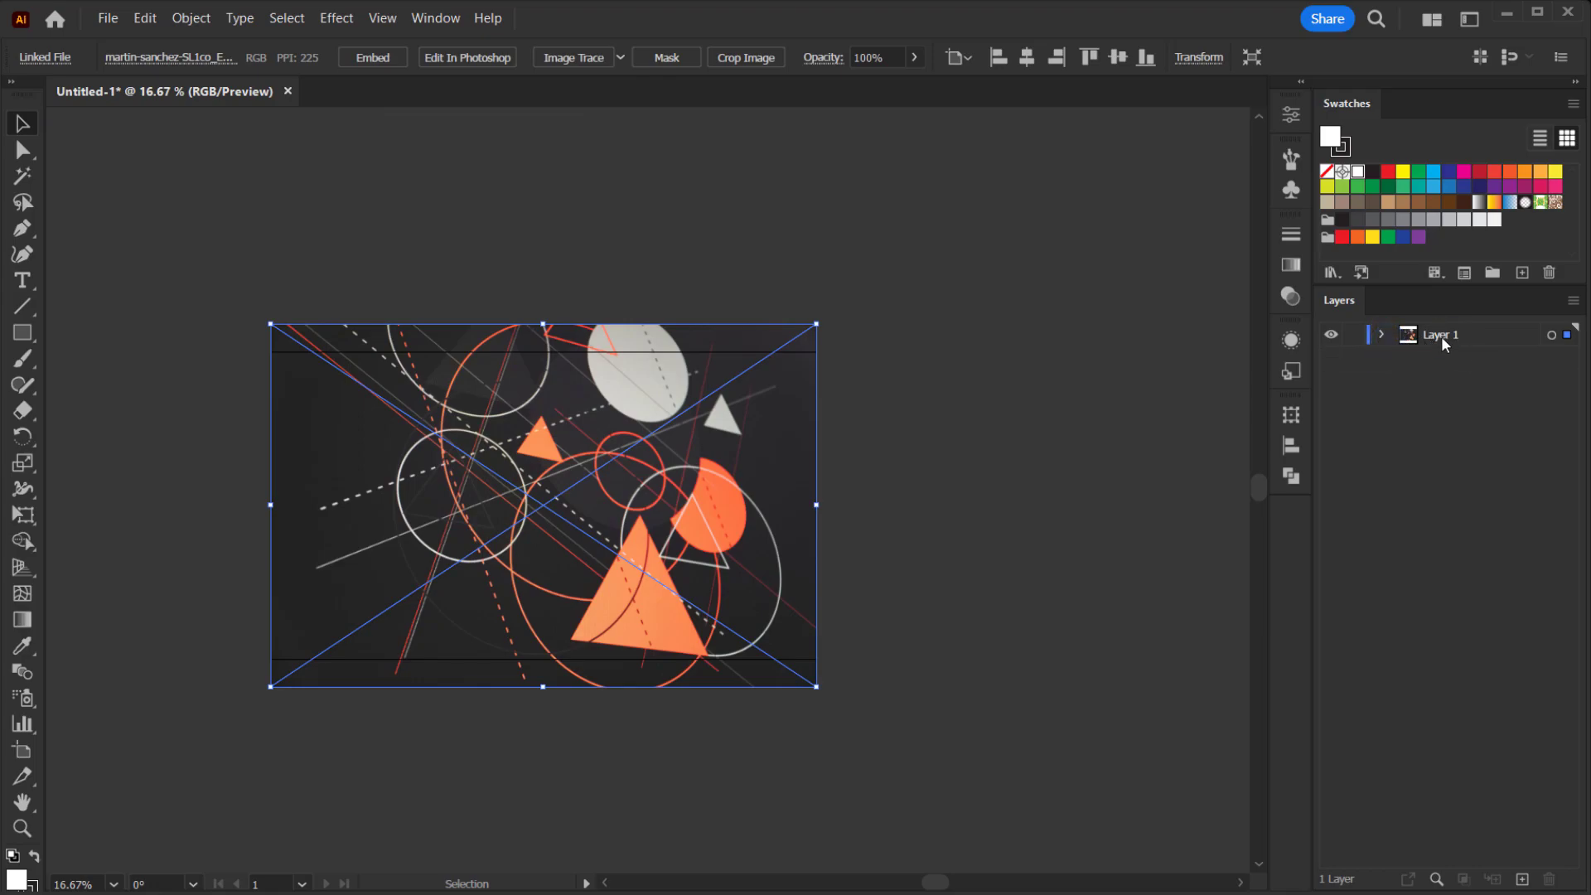
pyautogui.doubleClick(1443, 341)
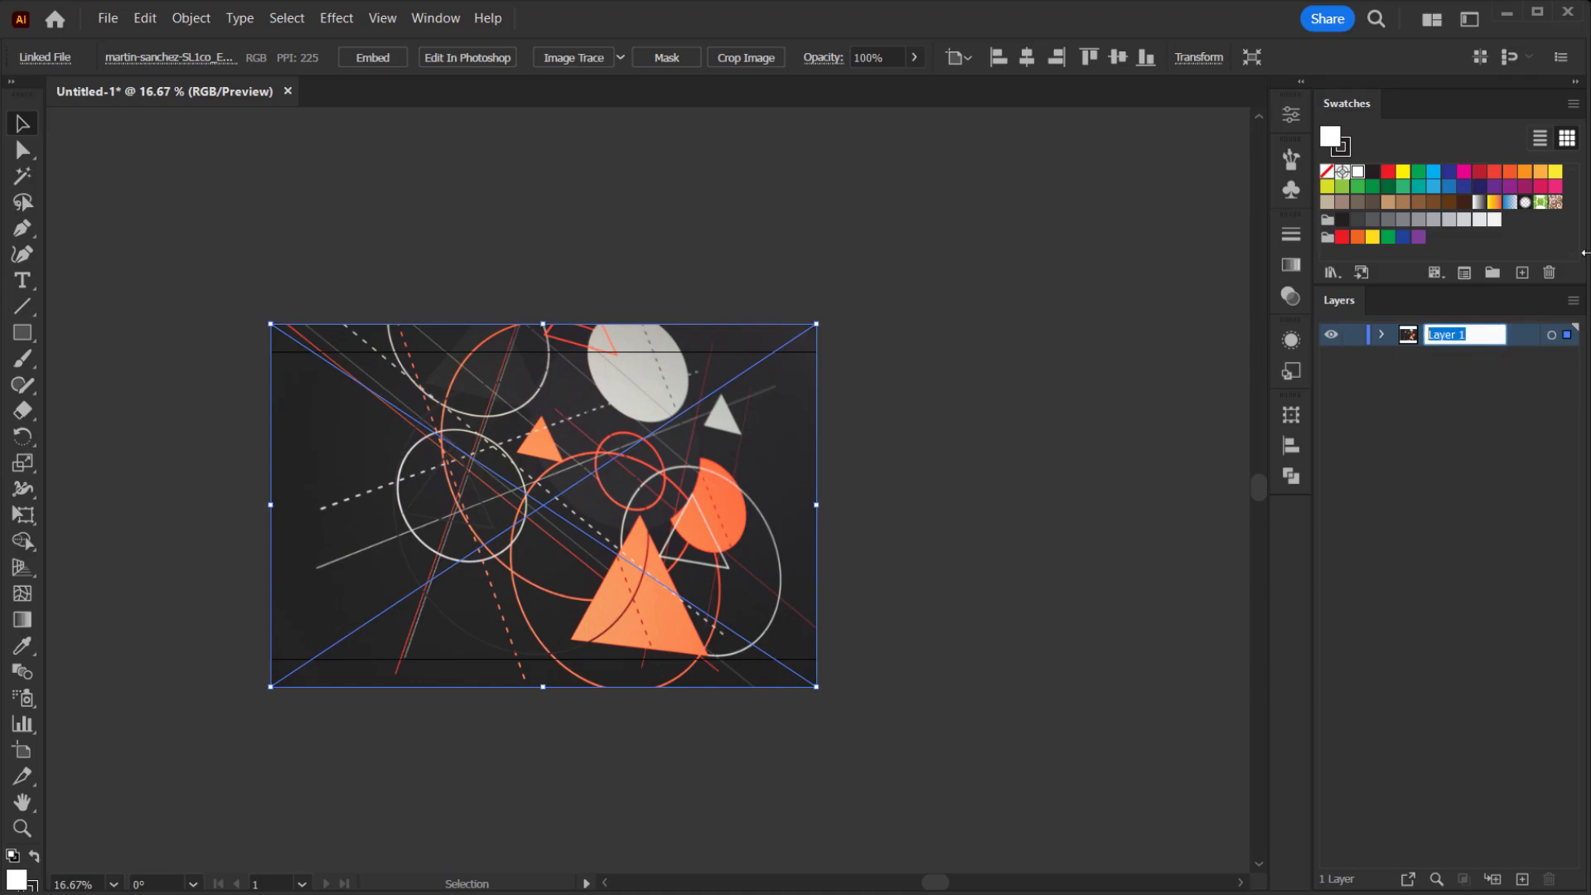
pyautogui.write('Base')
pyautogui.press('Return')
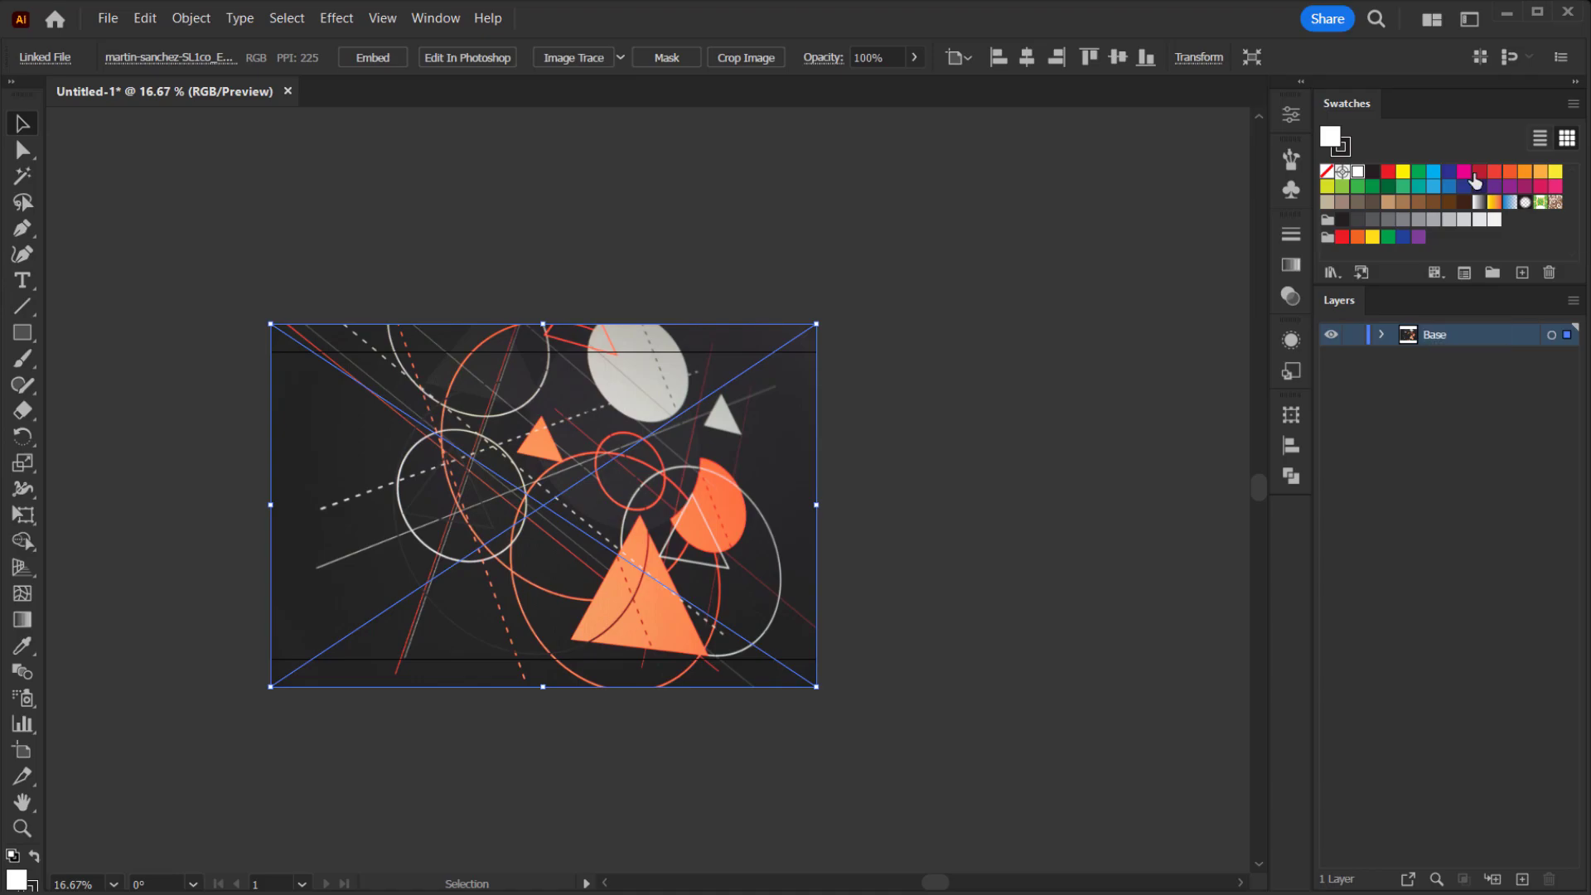
# Duplicate the linked image in place inside the Base layer and hide the upper copy
pyautogui.click(1382, 334)
pyautogui.click(1381, 334)
pyautogui.press('a')
pyautogui.hotkey('ctrl', '=')
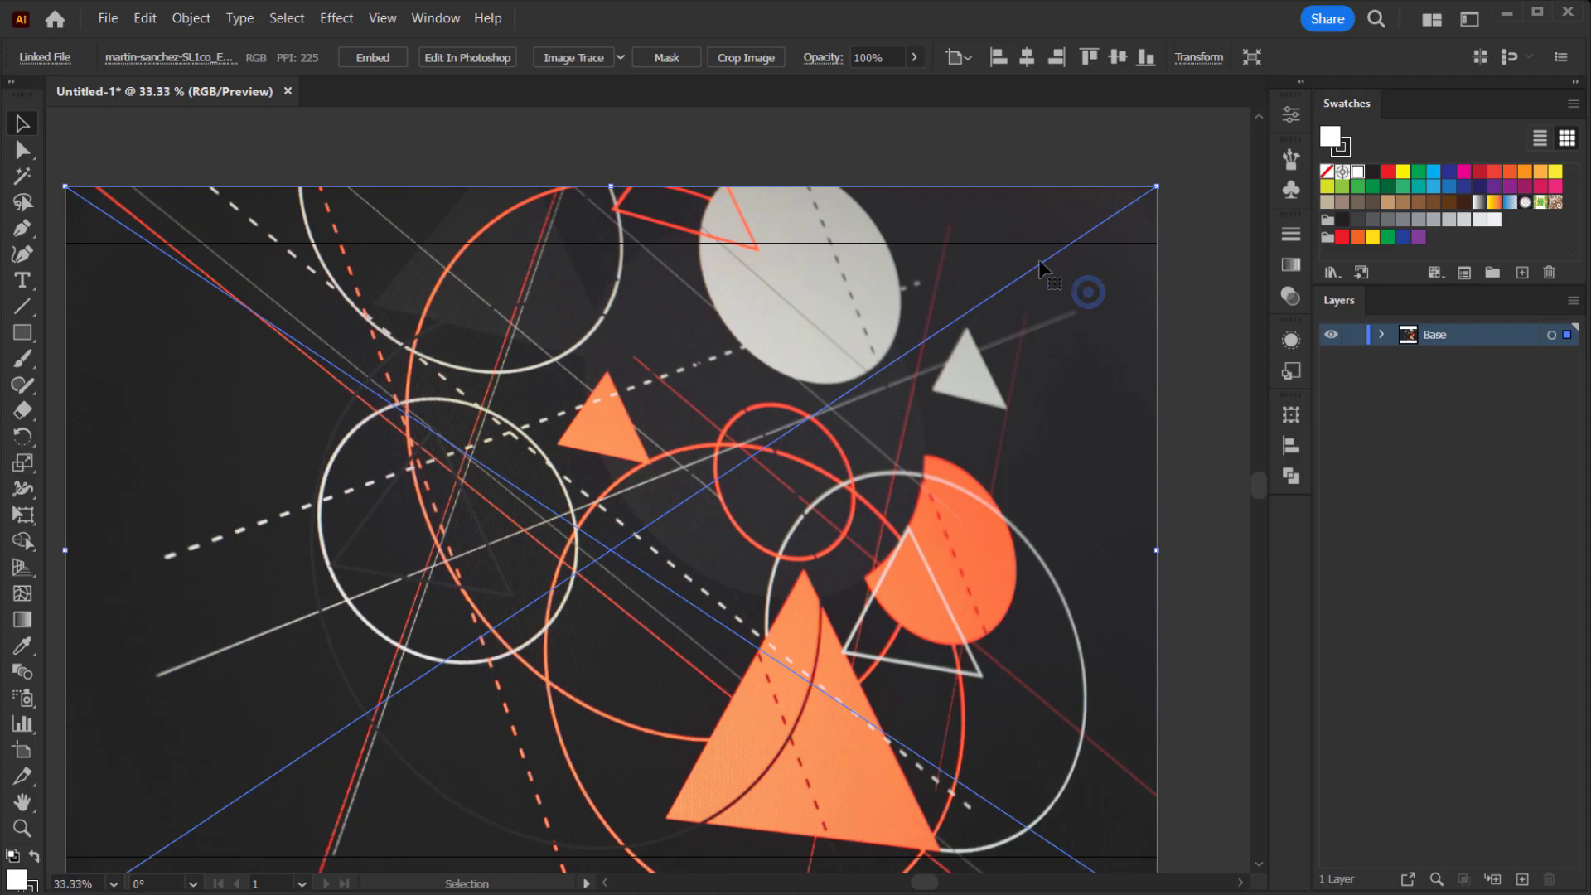
pyautogui.moveTo(591, 351); pyautogui.dragTo(650, 302)
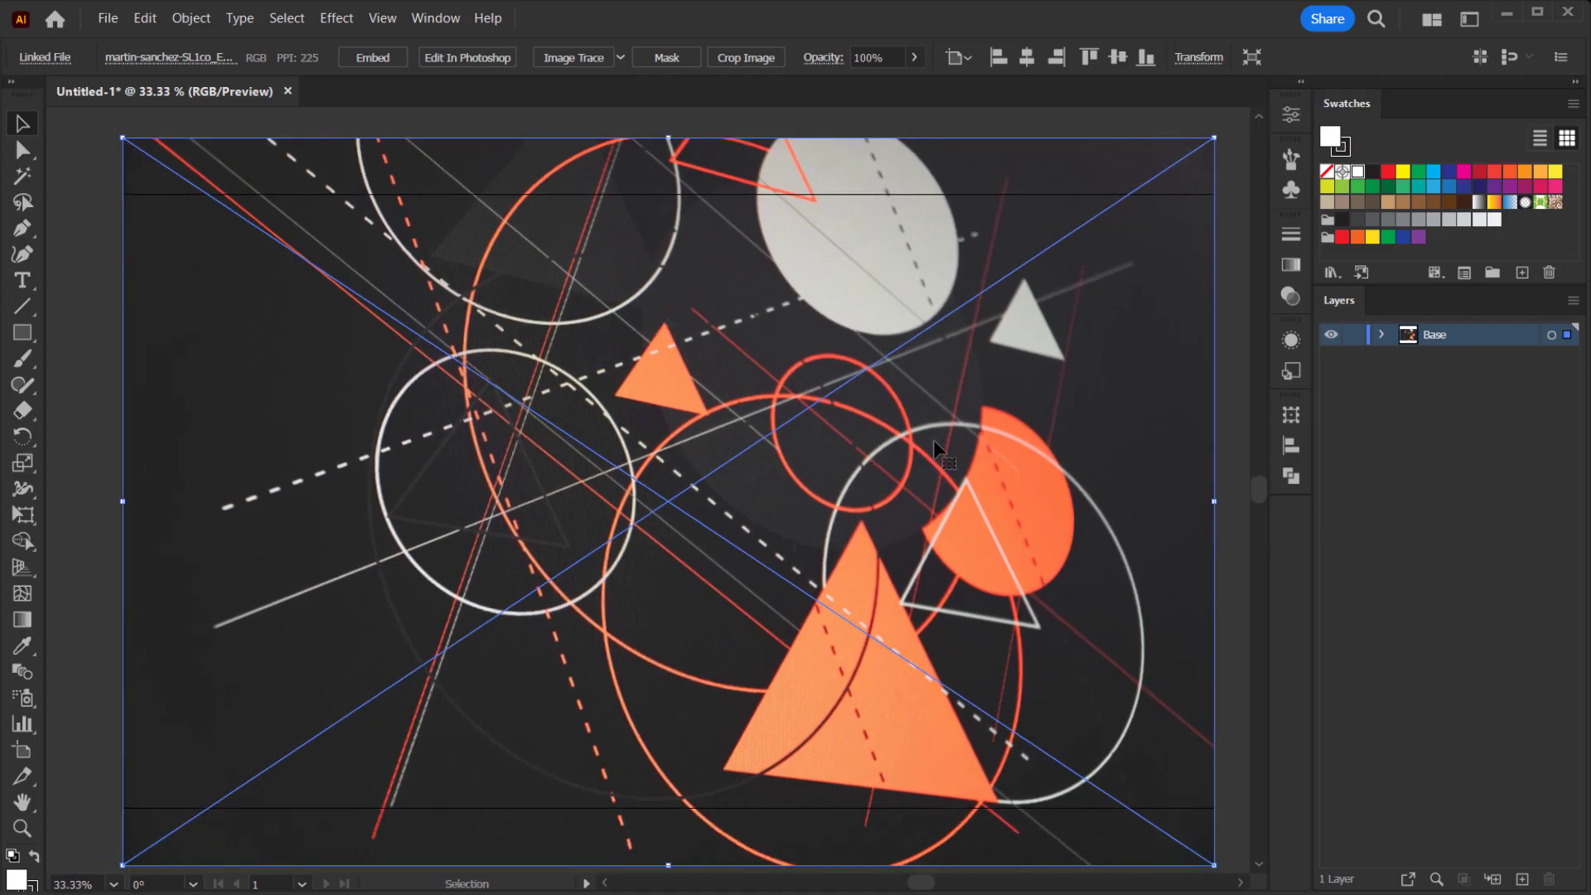
pyautogui.click(1383, 335)
pyautogui.click(1476, 354)
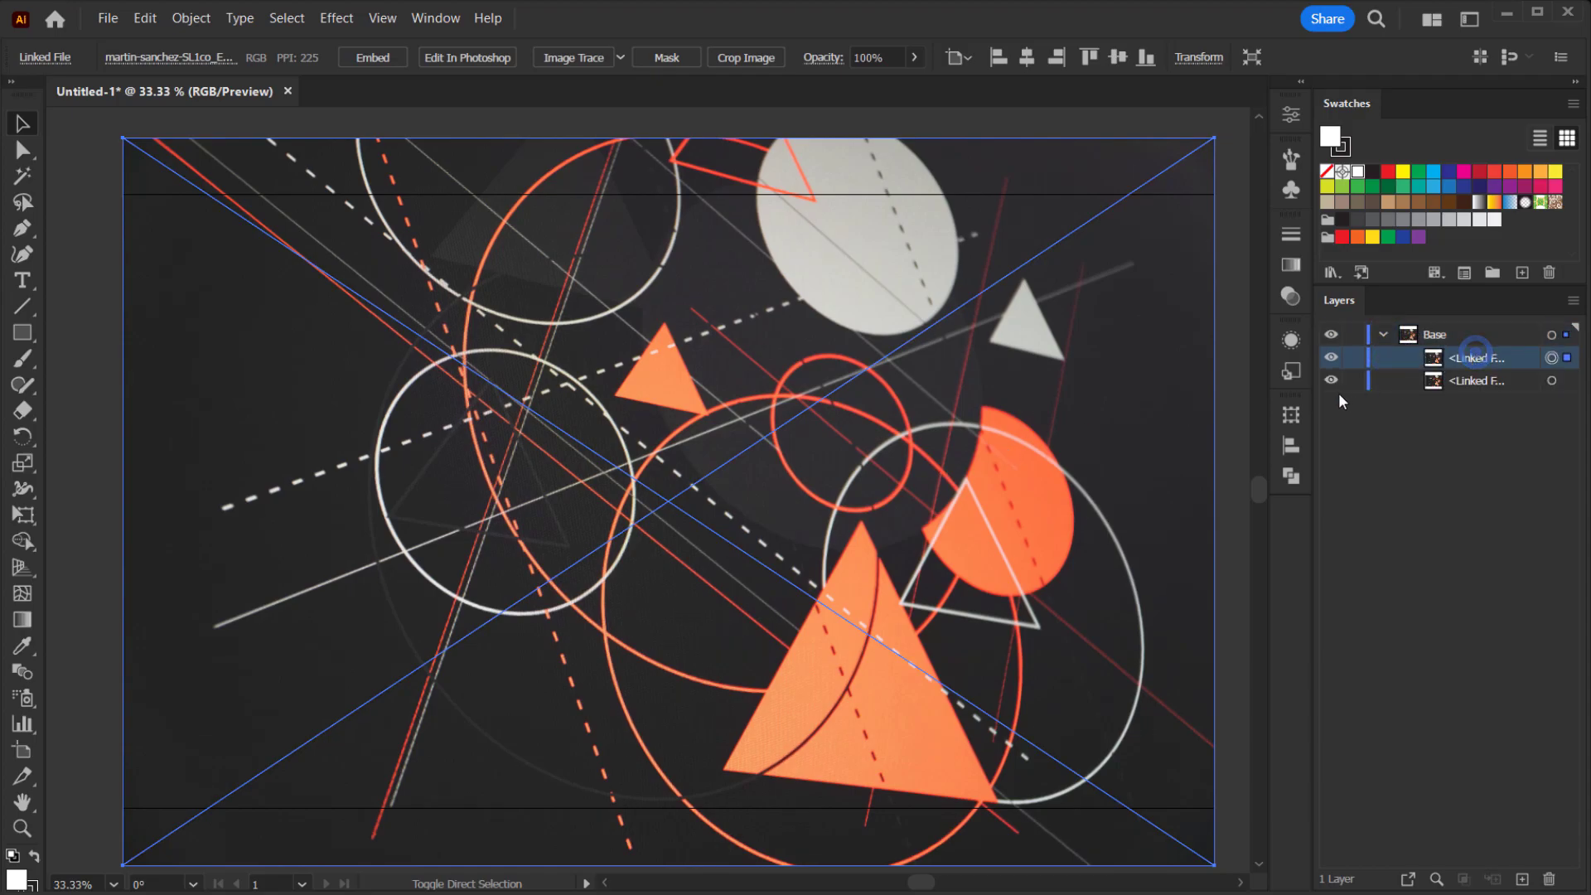
pyautogui.click(1332, 359)
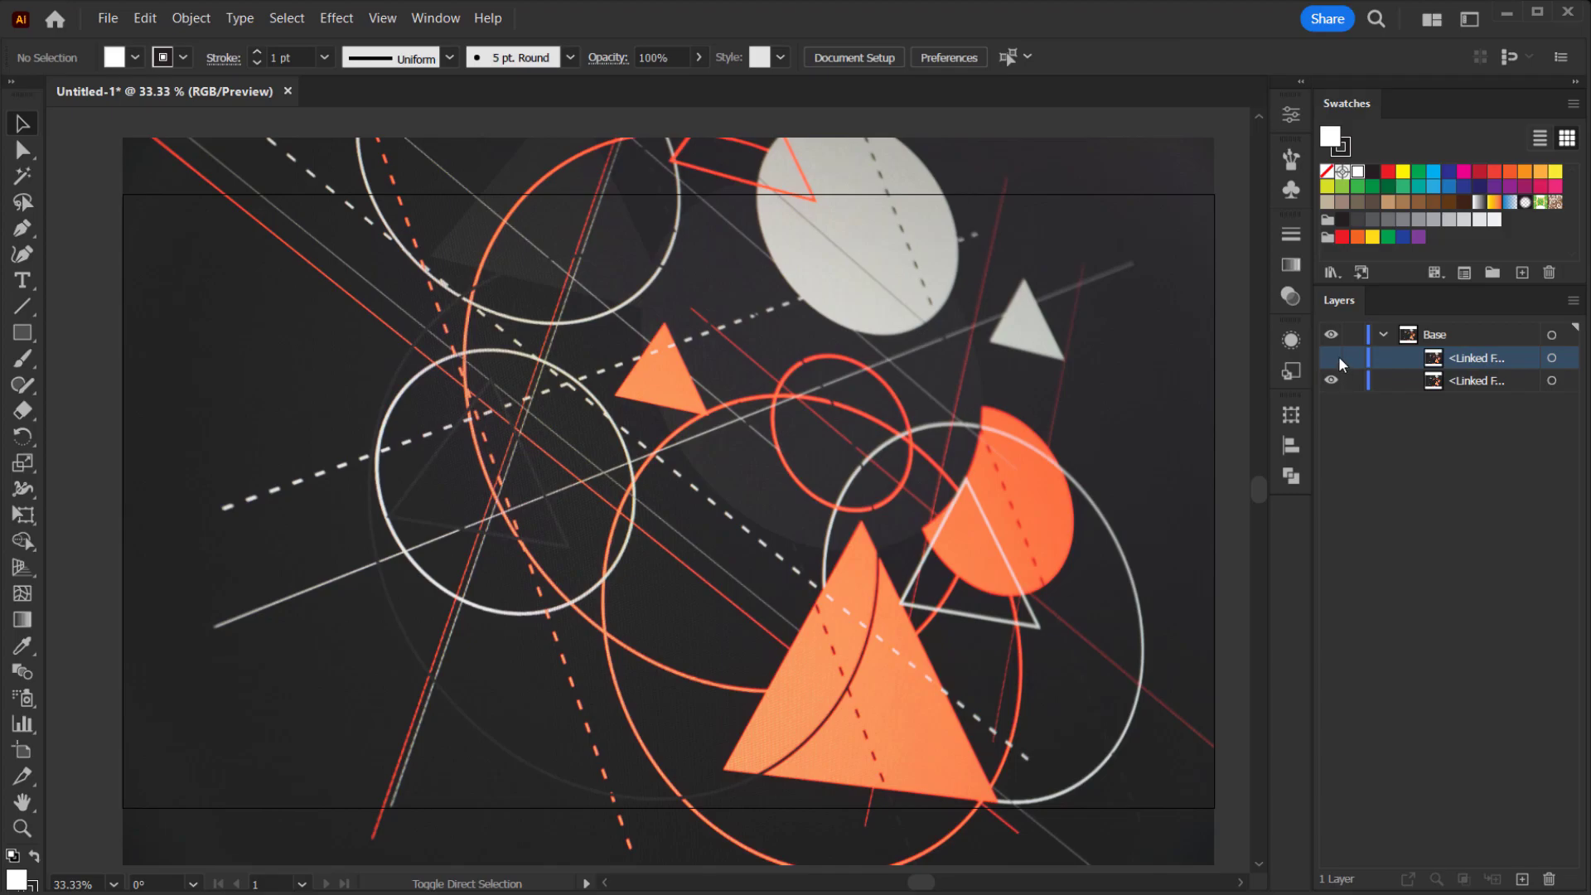
pyautogui.click(1334, 362)
pyautogui.moveTo(1479, 358)
pyautogui.mouseDown()
pyautogui.moveTo(1447, 317)
pyautogui.moveTo(1460, 349)
pyautogui.mouseUp()
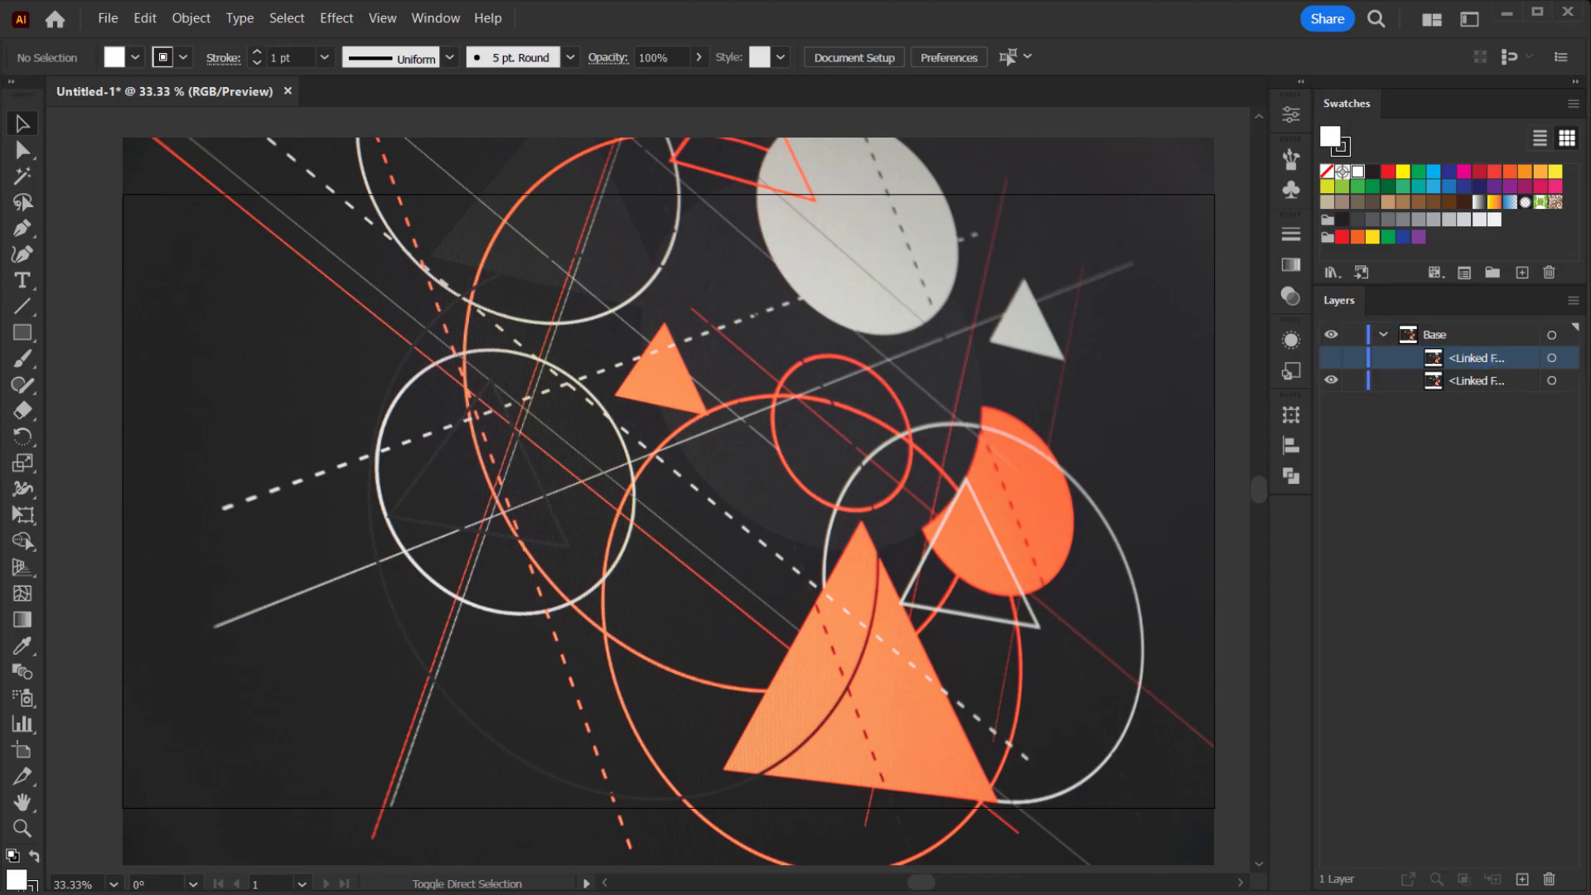
# Create a new layer named Blur above Base and move the hidden image copy into it
pyautogui.click(1521, 879)
pyautogui.doubleClick(1434, 333)
pyautogui.write('Blur')
pyautogui.press('Return')
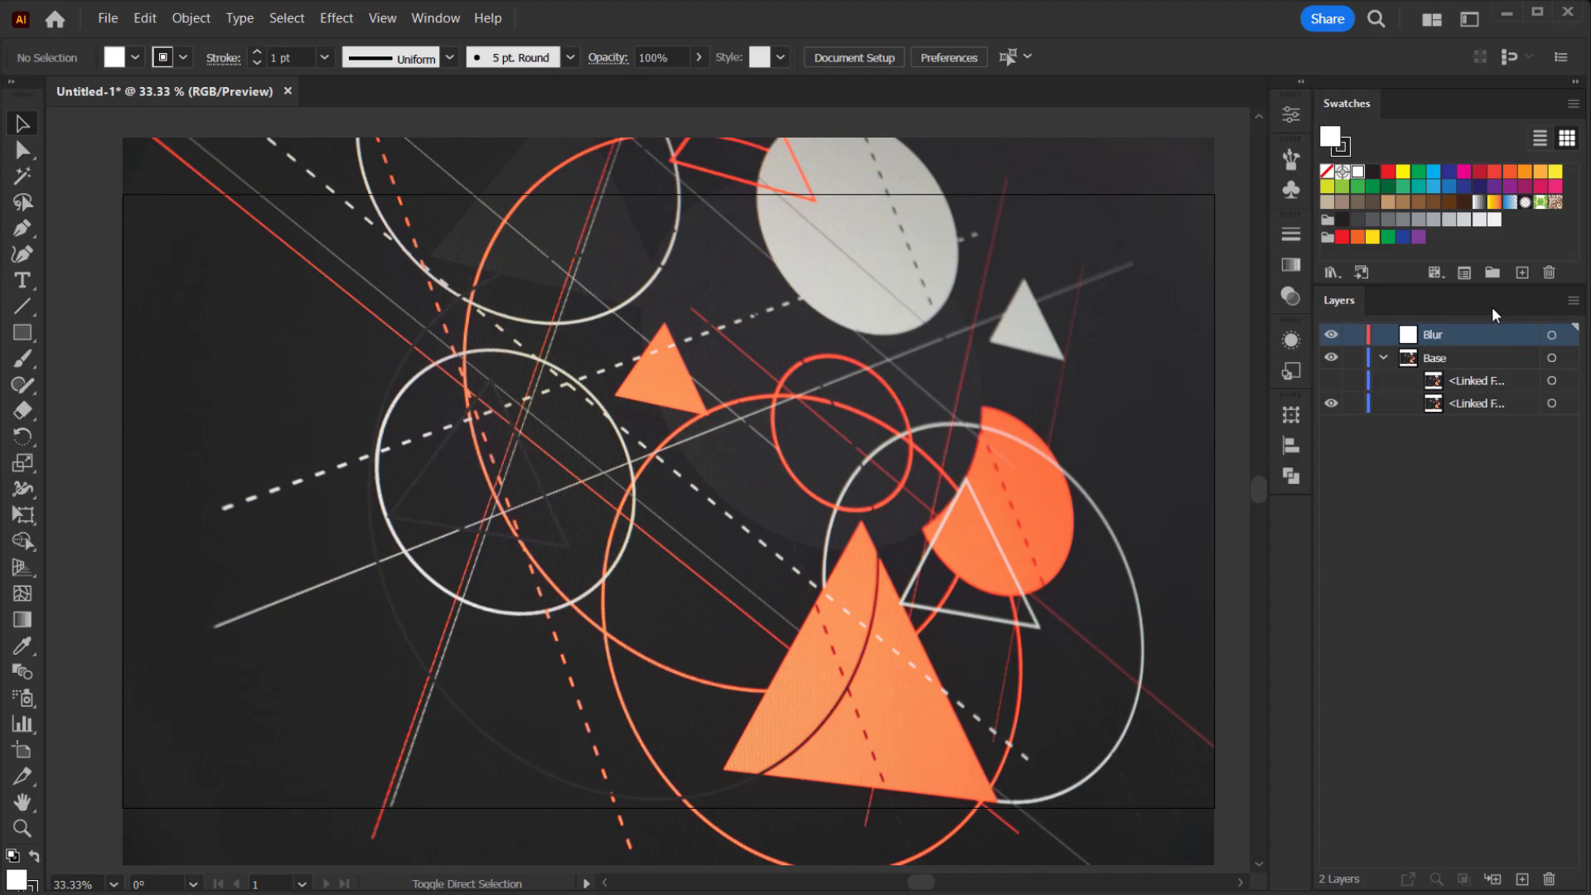
pyautogui.moveTo(1472, 383); pyautogui.dragTo(1455, 335)
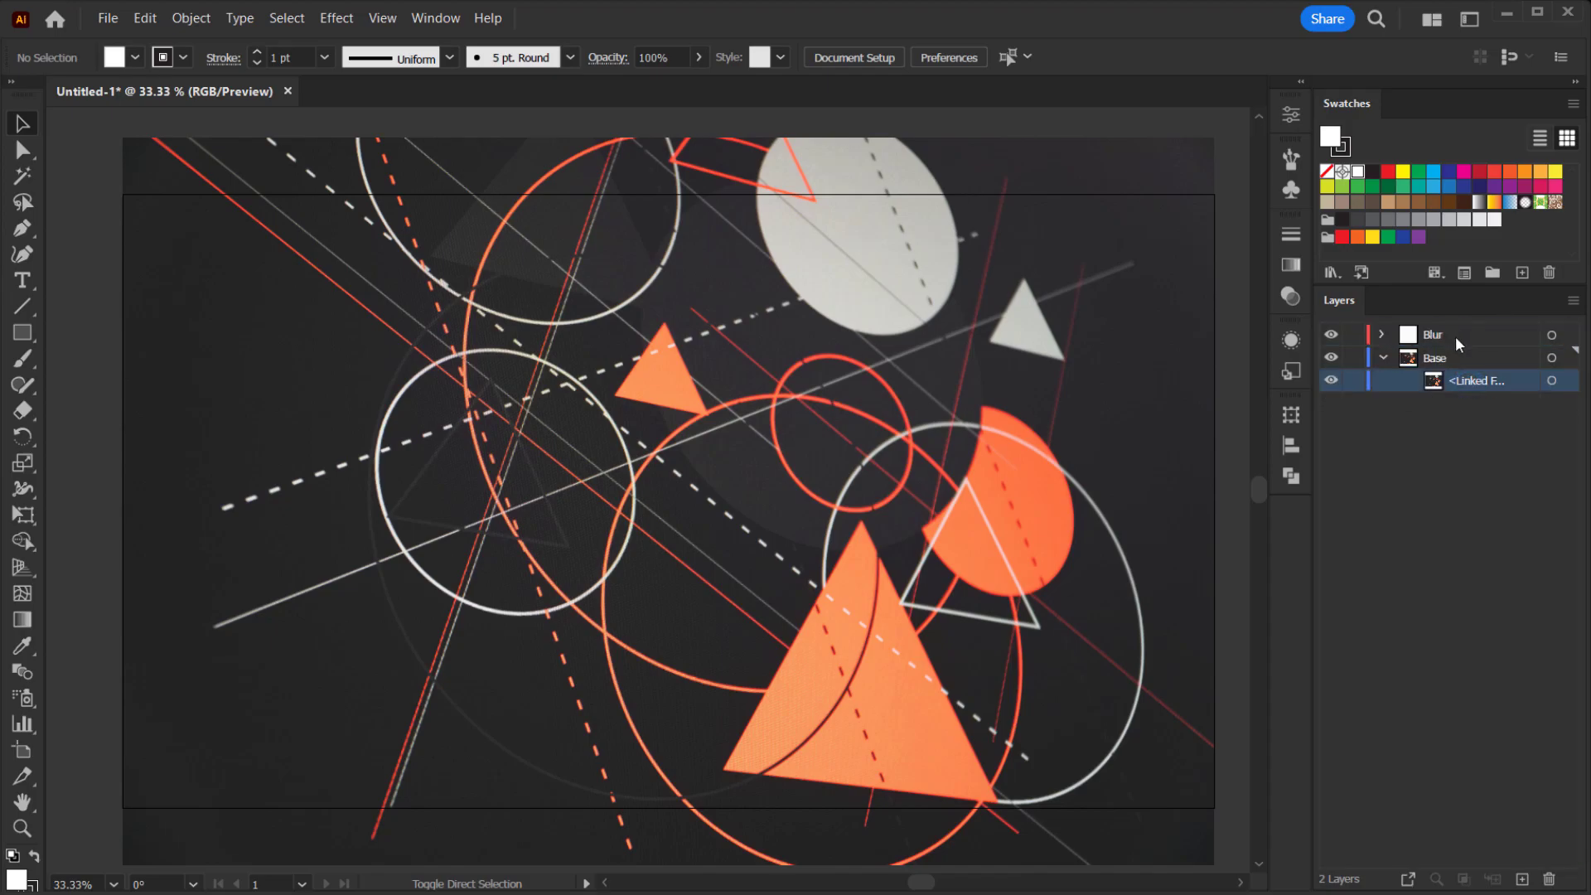
# Hide the Base layer and make the image copy in the Blur layer visible
pyautogui.click(1384, 359)
pyautogui.click(1331, 358)
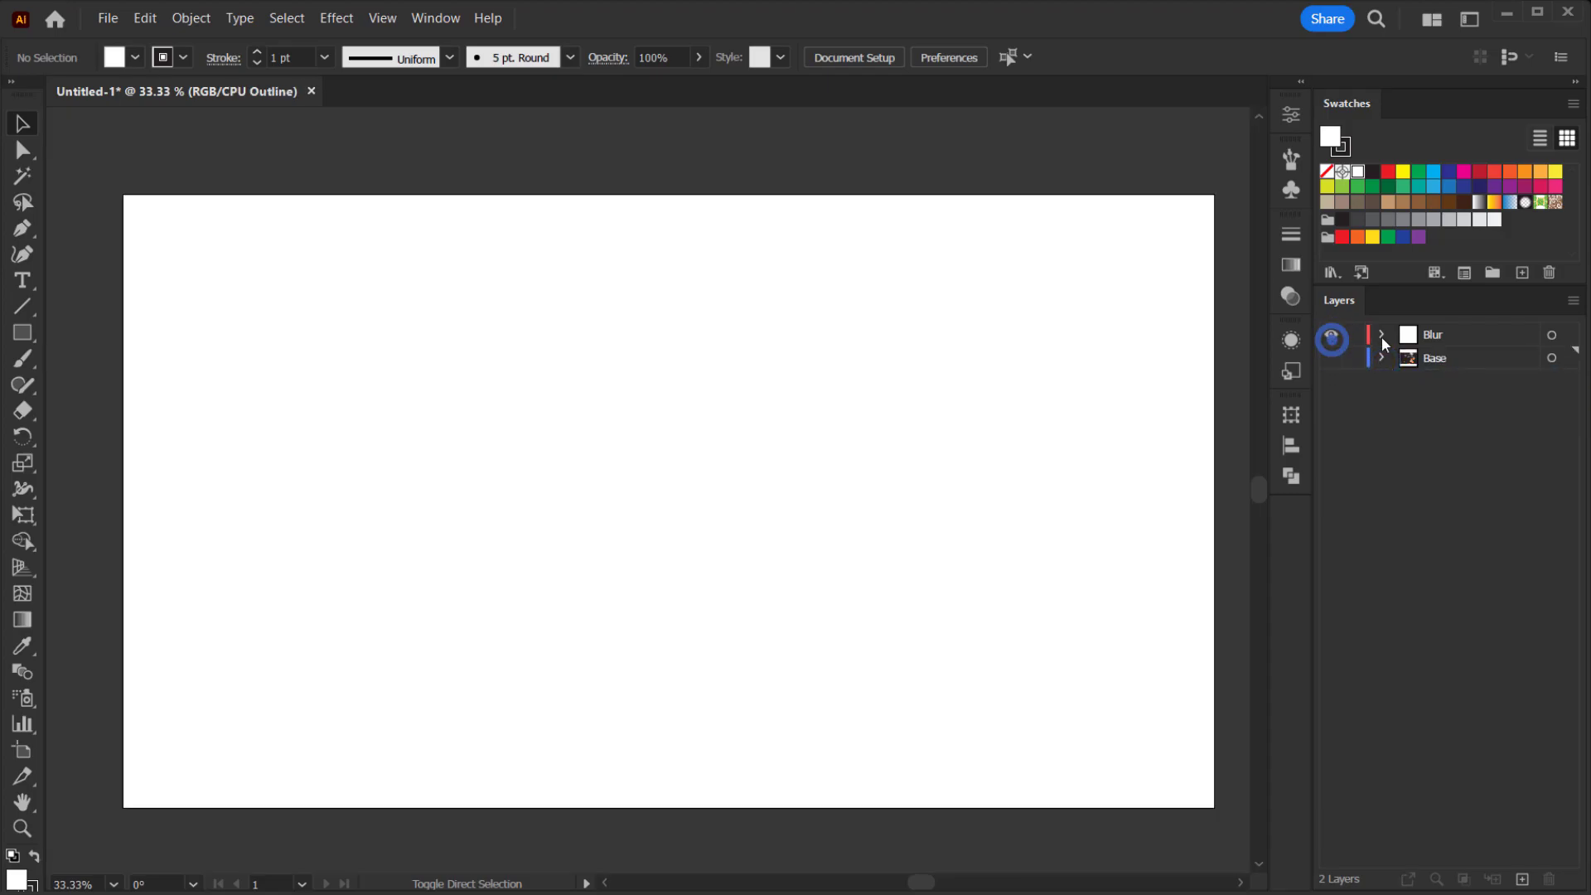
pyautogui.click(1382, 335)
pyautogui.click(1465, 361)
pyautogui.click(1331, 358)
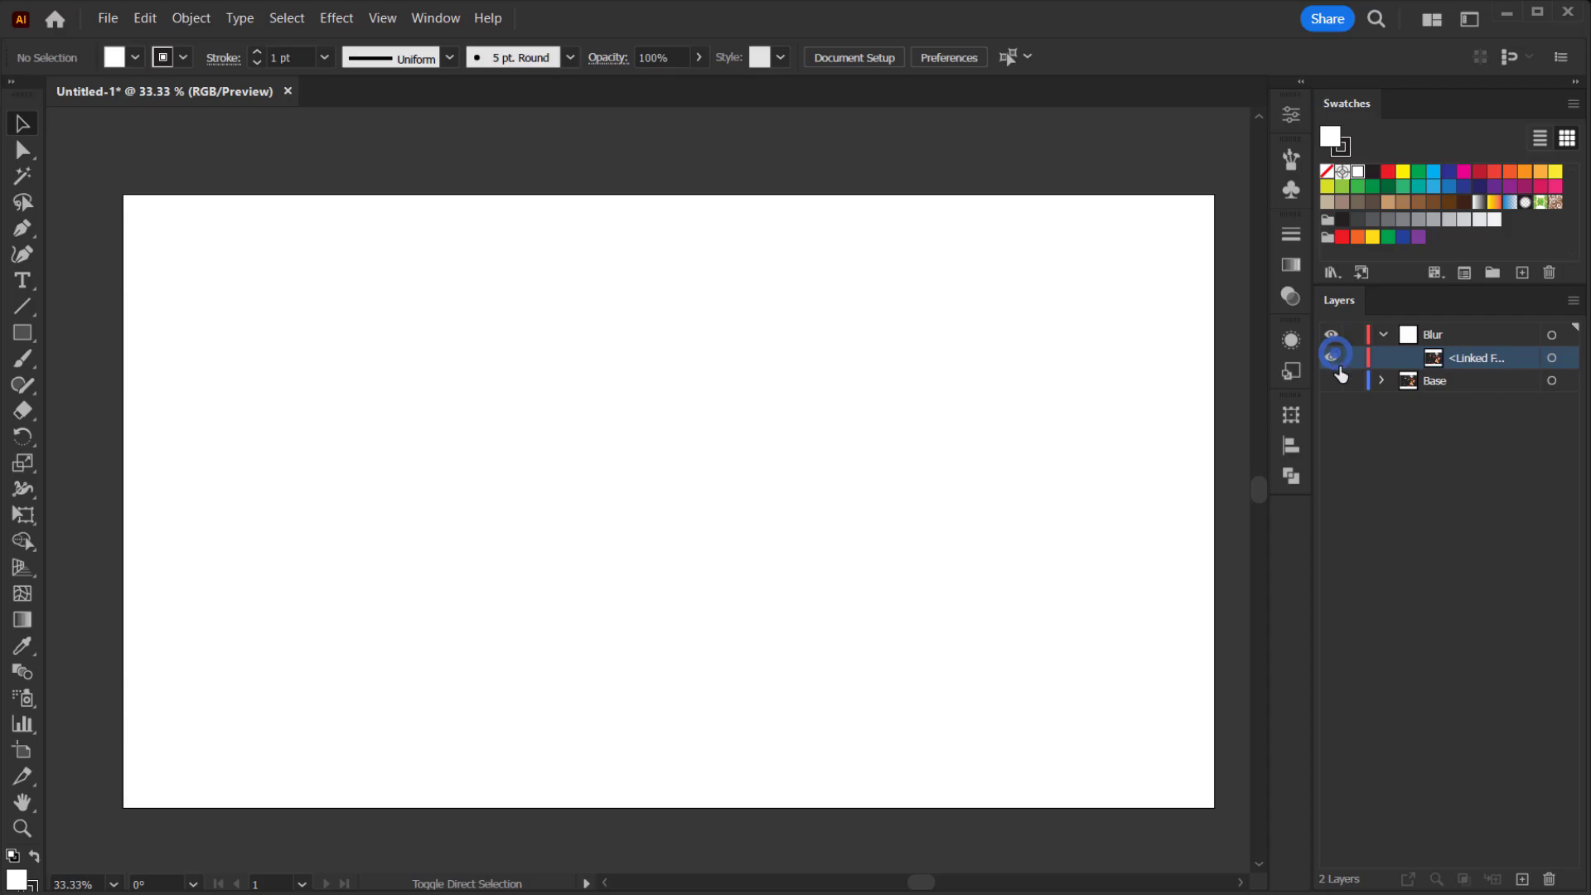
# Toggle the Blur and Base layers to check that each holds its own image, leaving both layers visible
pyautogui.click(1331, 381)
pyautogui.click(1336, 335)
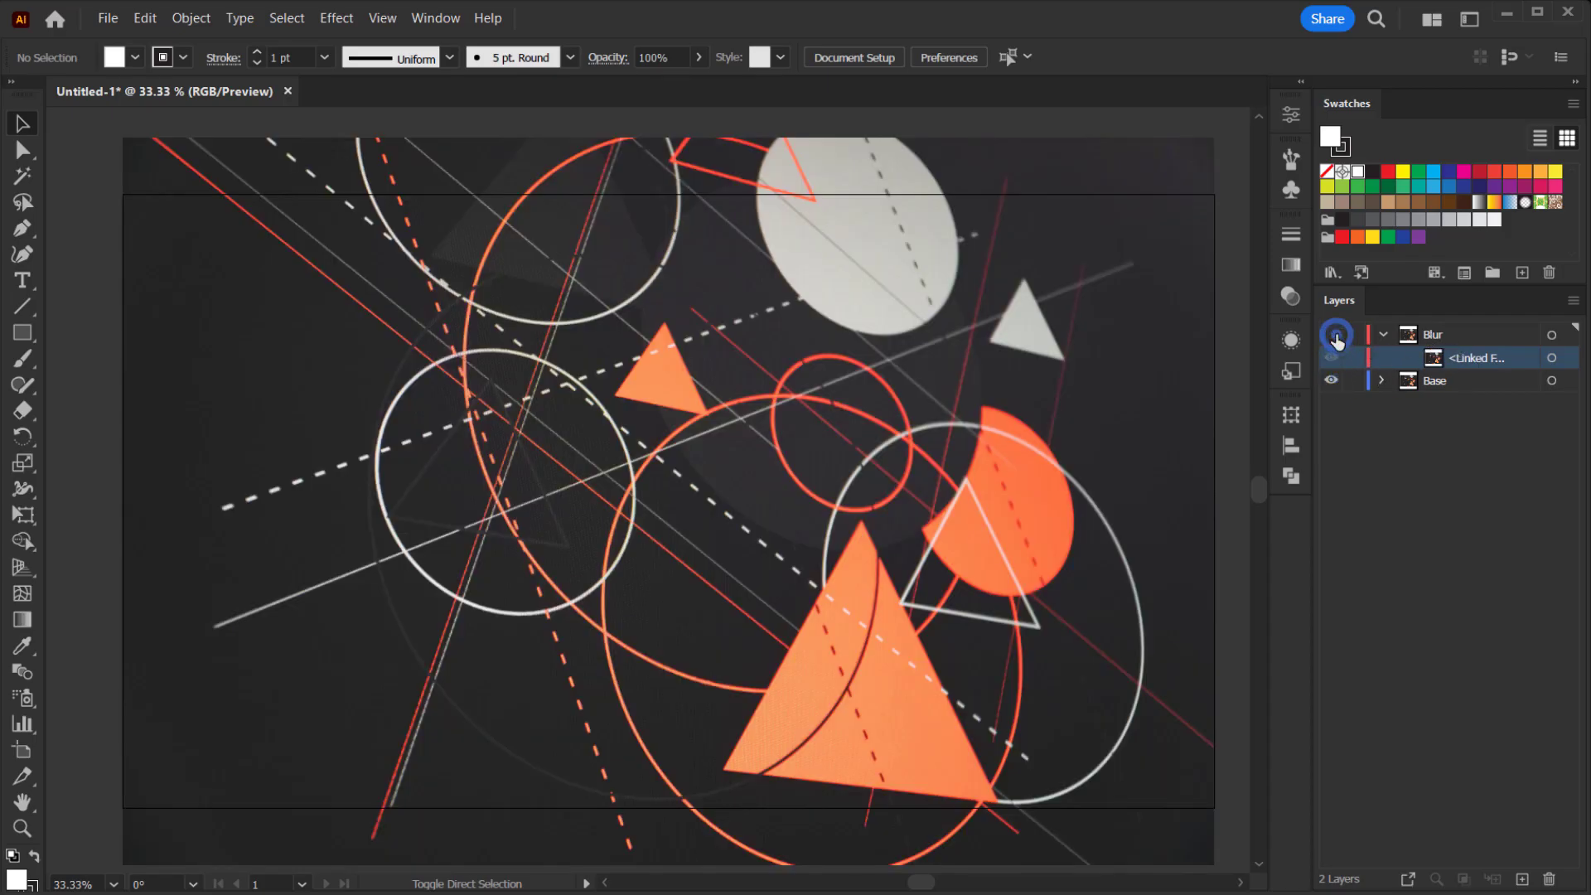
pyautogui.click(1331, 380)
pyautogui.hotkey('ctrl', 'y')
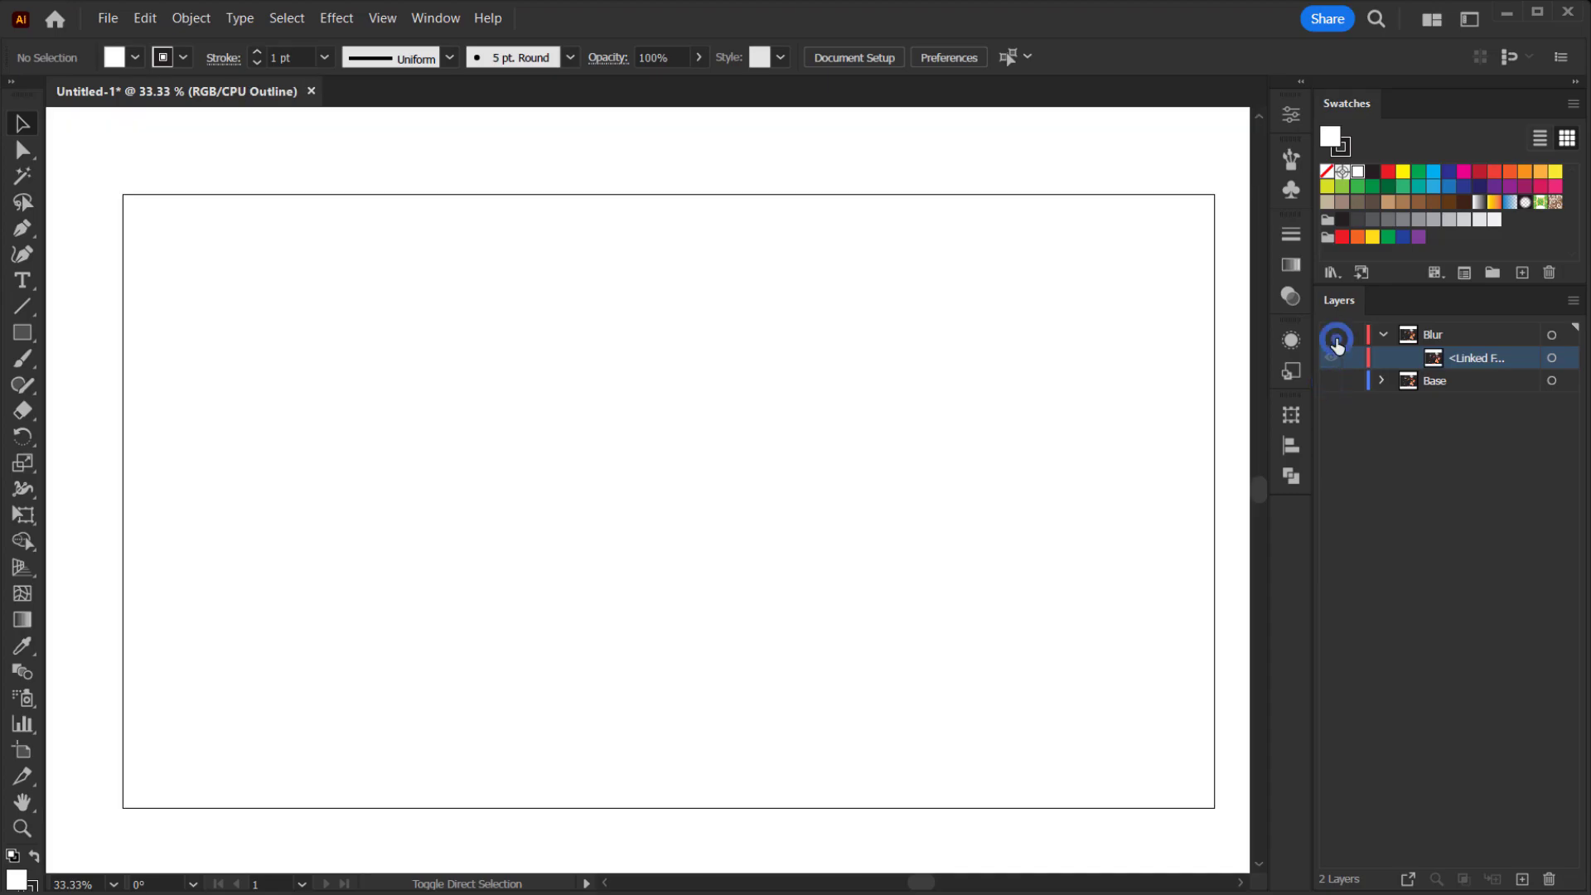
pyautogui.click(1336, 338)
pyautogui.hotkey('ctrl', 'y')
pyautogui.hotkey('ctrl', '-')
pyautogui.hotkey('ctrl', '-')
pyautogui.hotkey('ctrl', '-')
pyautogui.click(1331, 381)
# Move the Blur layer's image aside to check the Base image beneath it, and undo the move
pyautogui.click(837, 406)
pyautogui.moveTo(837, 406); pyautogui.dragTo(459, 404)
pyautogui.hotkey('ctrl', 'z')
# Draw a wide white rounded rectangle across the middle of the image in the Blur layer
pyautogui.hotkey('ctrl', '+')
pyautogui.hotkey('ctrl', '+')
pyautogui.hotkey('ctrl', '+')
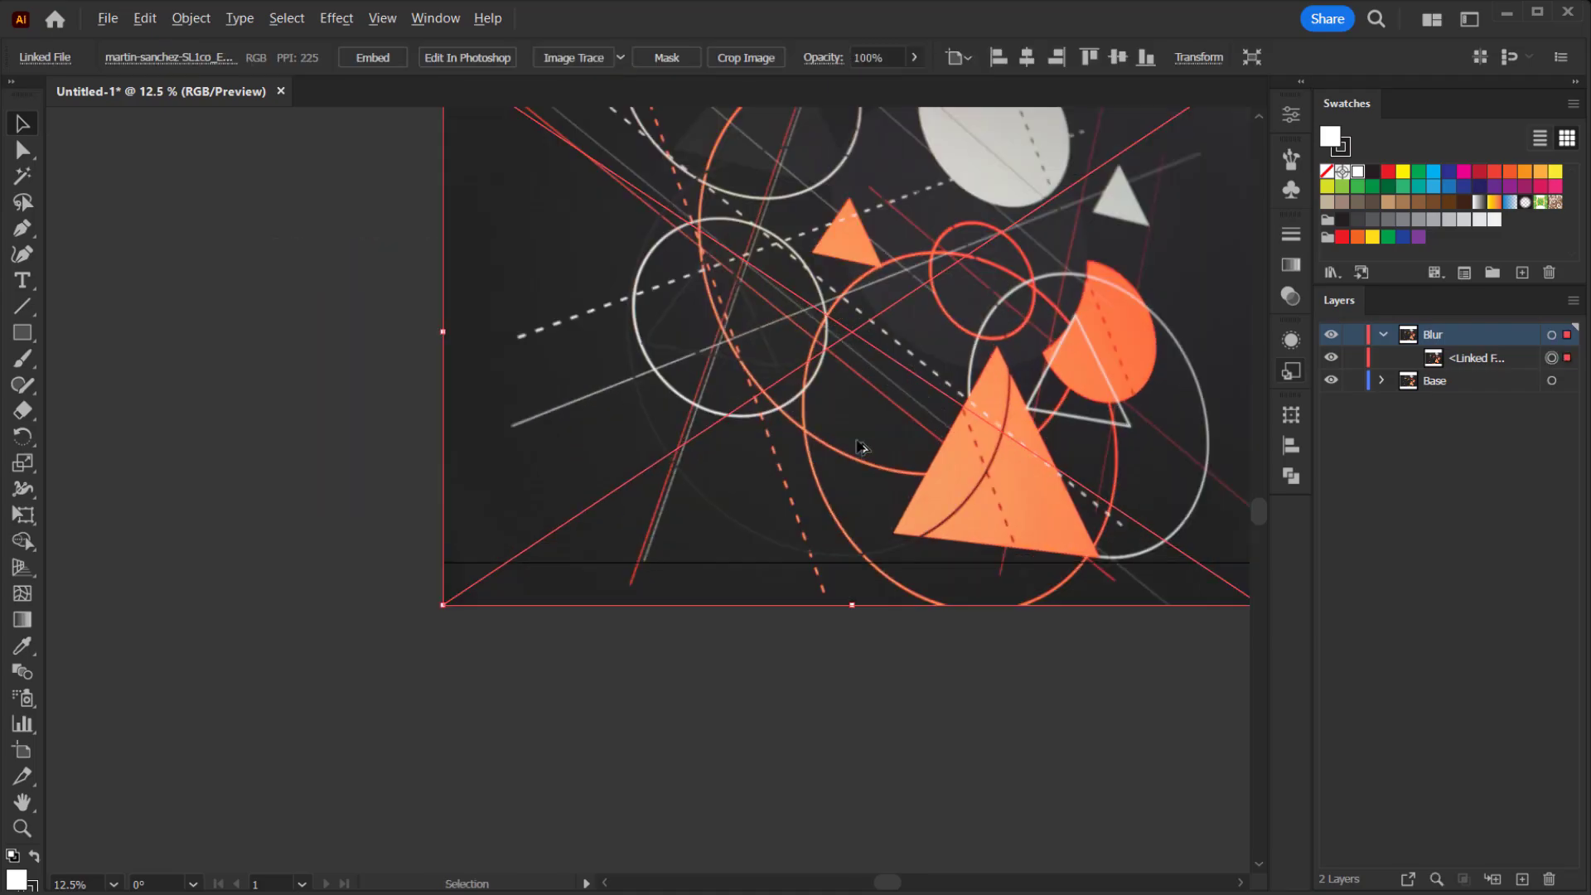
pyautogui.moveTo(592, 575); pyautogui.dragTo(626, 574)
pyautogui.press('space')
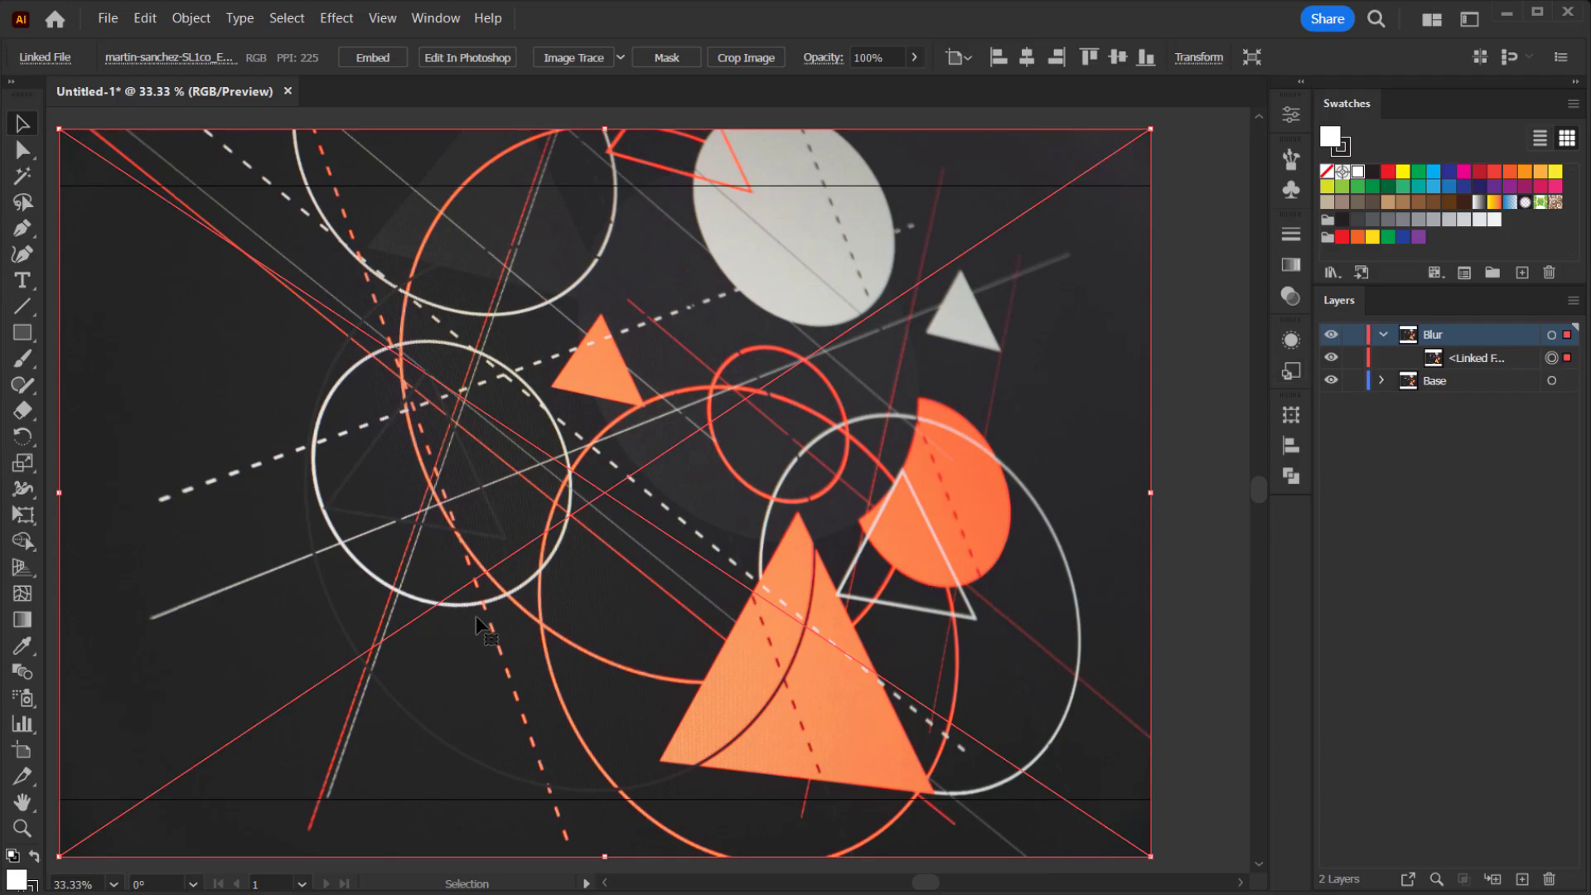
pyautogui.moveTo(22, 332); pyautogui.dragTo(144, 360)
pyautogui.moveTo(313, 344); pyautogui.dragTo(892, 627)
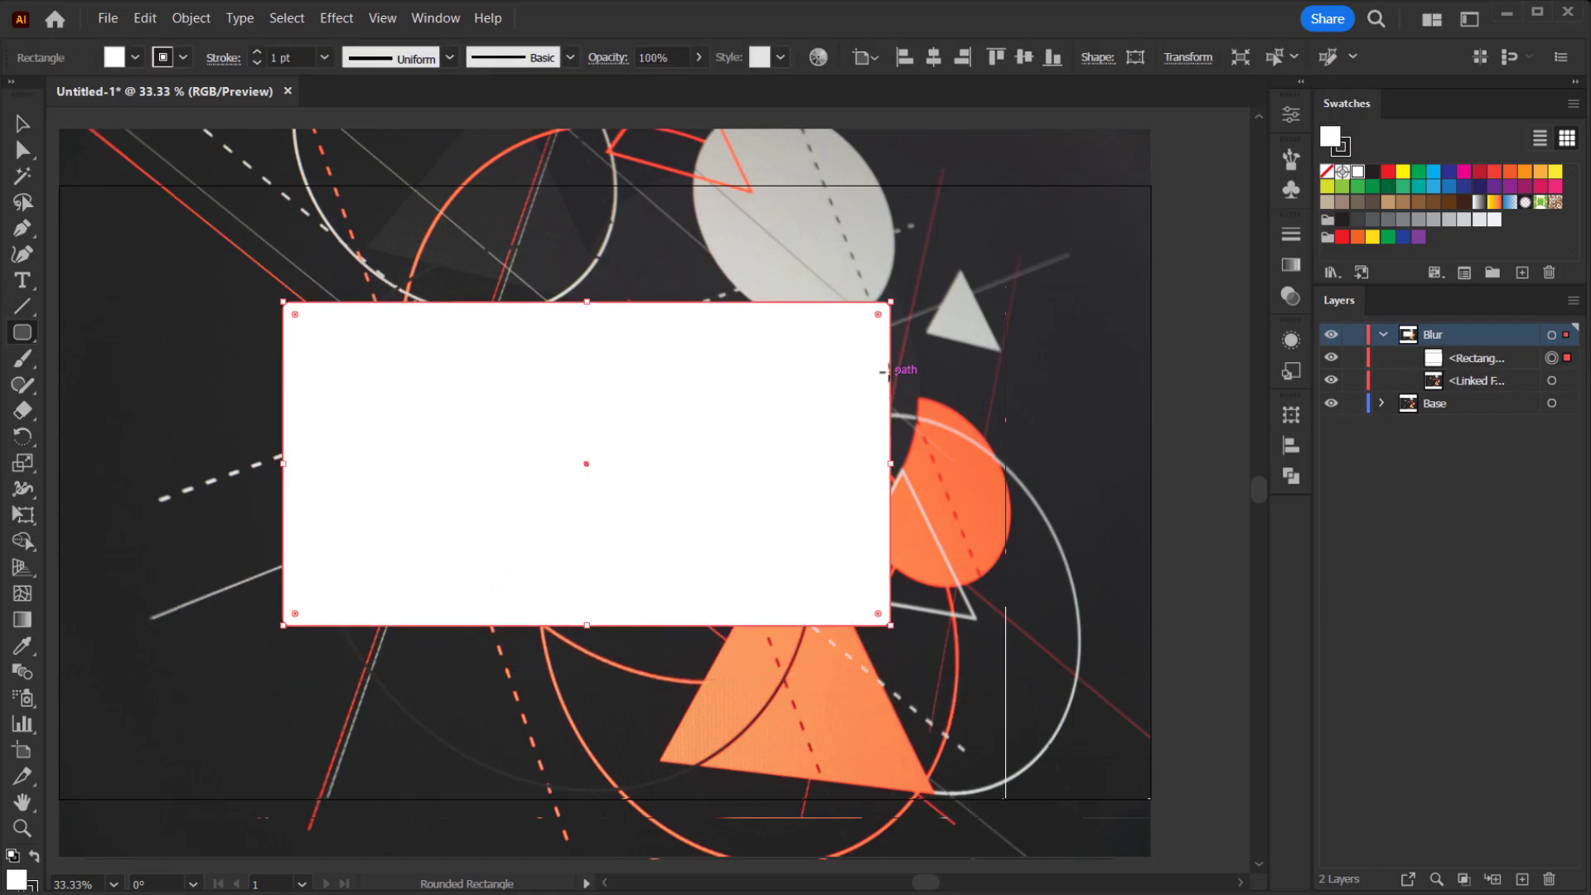
# Increase the corner radius of the rectangle so all four corners are clearly rounded
pyautogui.click(879, 313)
pyautogui.moveTo(878, 312)
pyautogui.mouseDown()
pyautogui.moveTo(870, 328)
pyautogui.moveTo(893, 309)
pyautogui.mouseUp()
pyautogui.scroll(3, 893, 309)
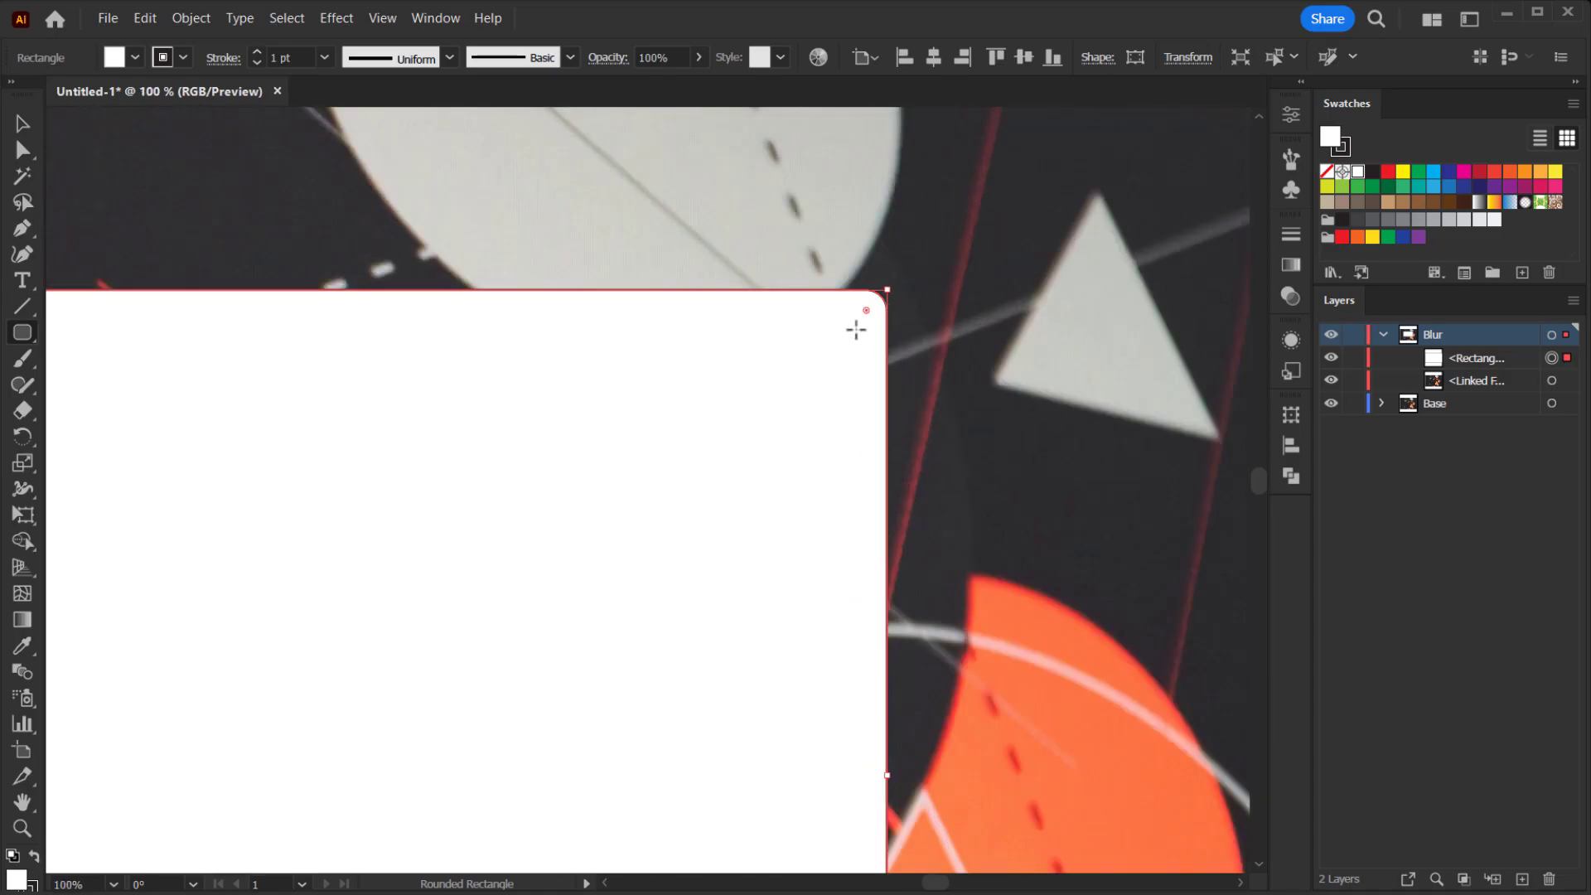
pyautogui.moveTo(866, 309); pyautogui.dragTo(787, 370)
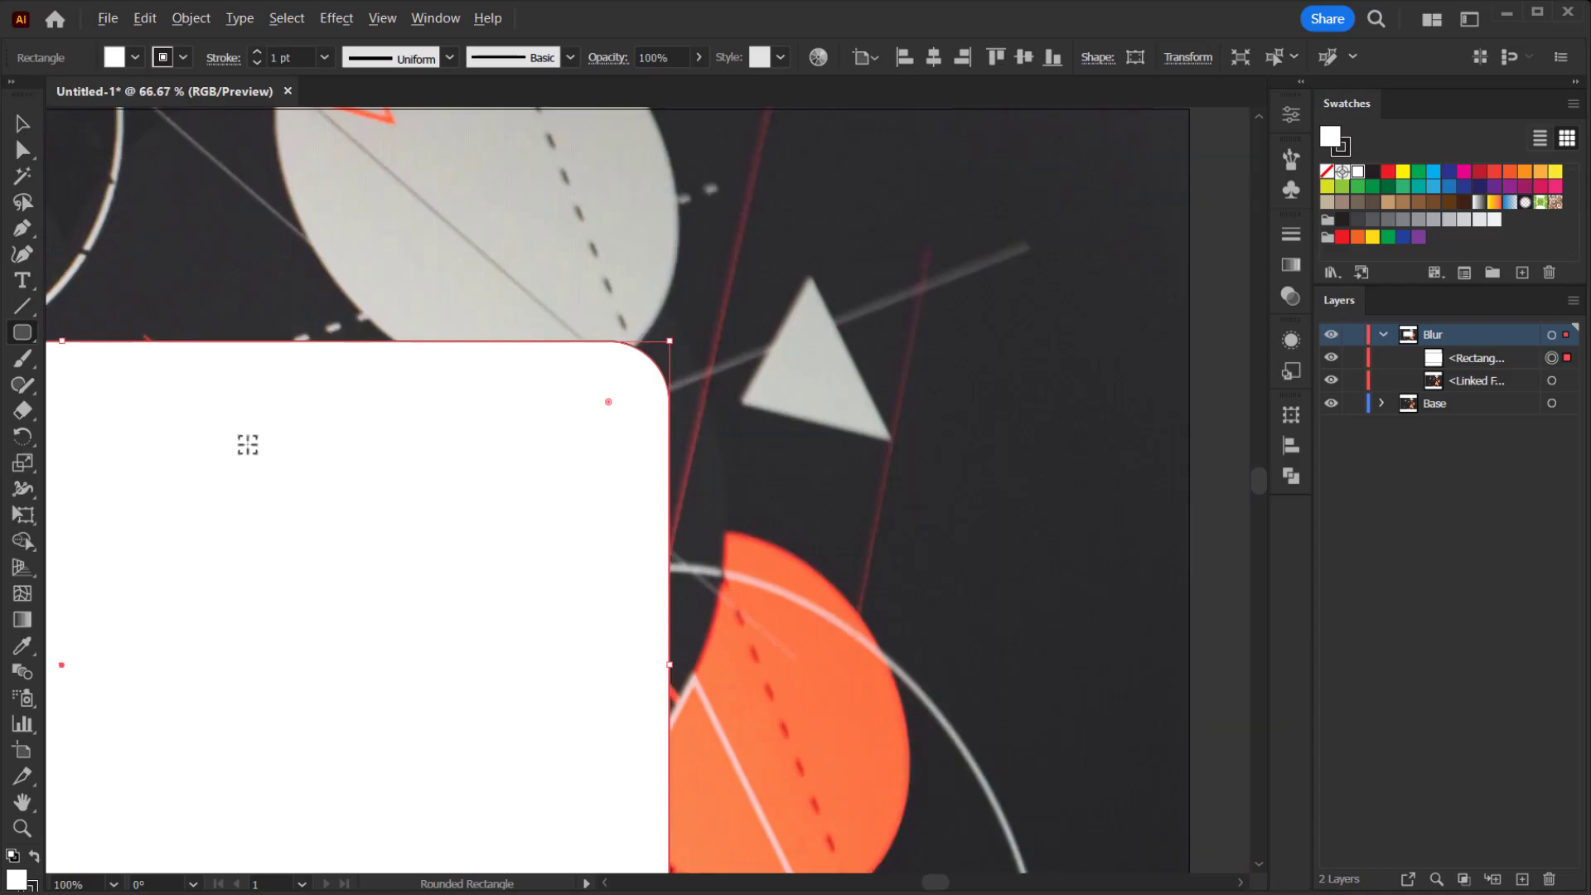
pyautogui.scroll(-6, 247, 445)
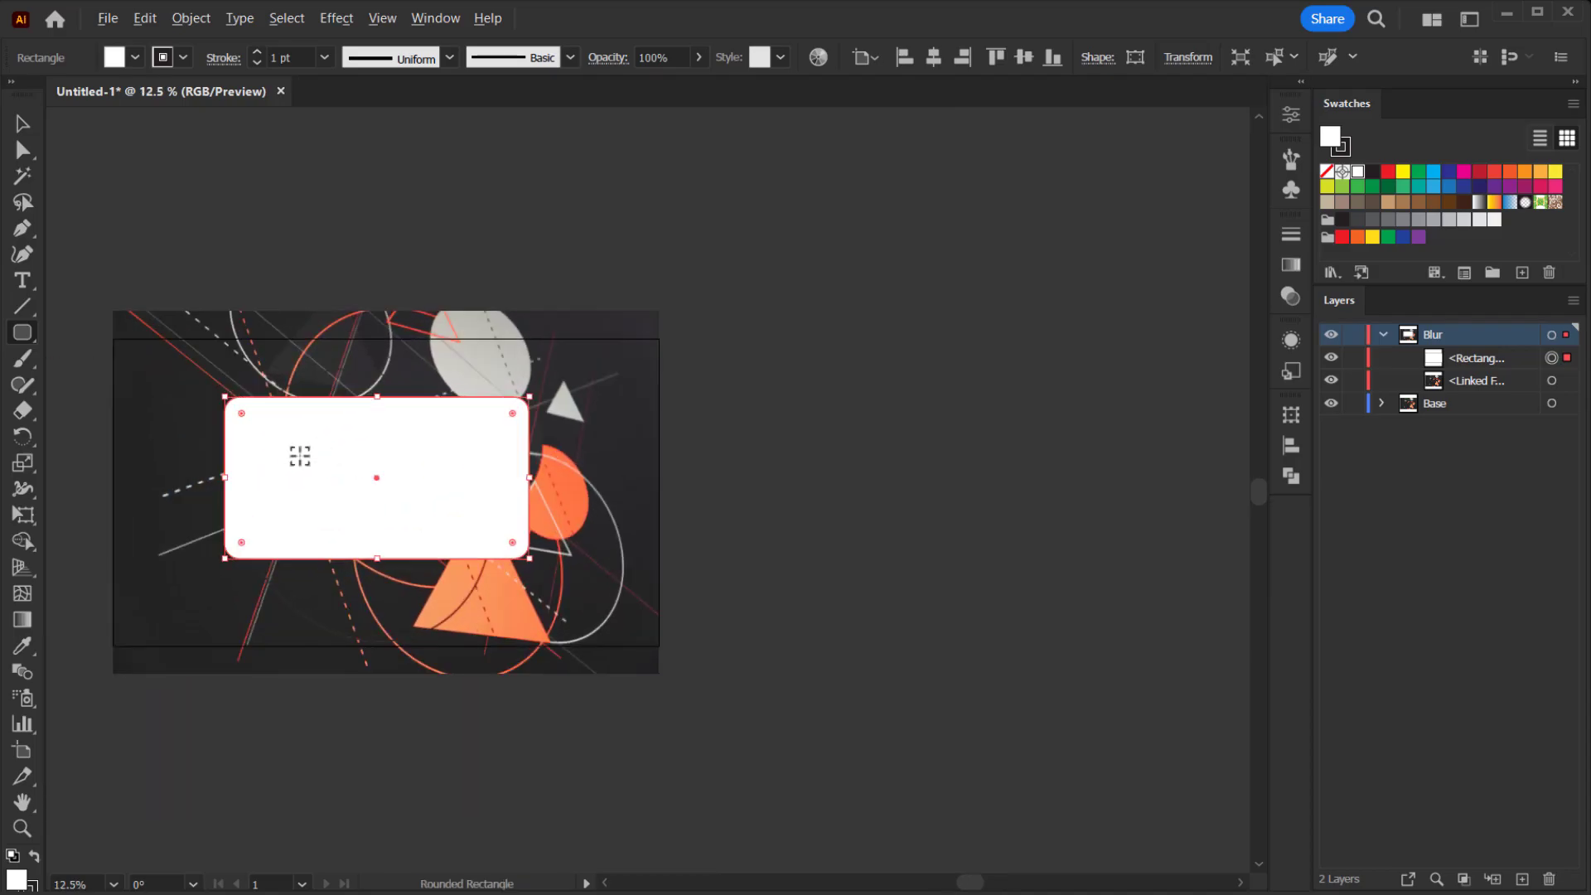
pyautogui.scroll(3, 300, 456)
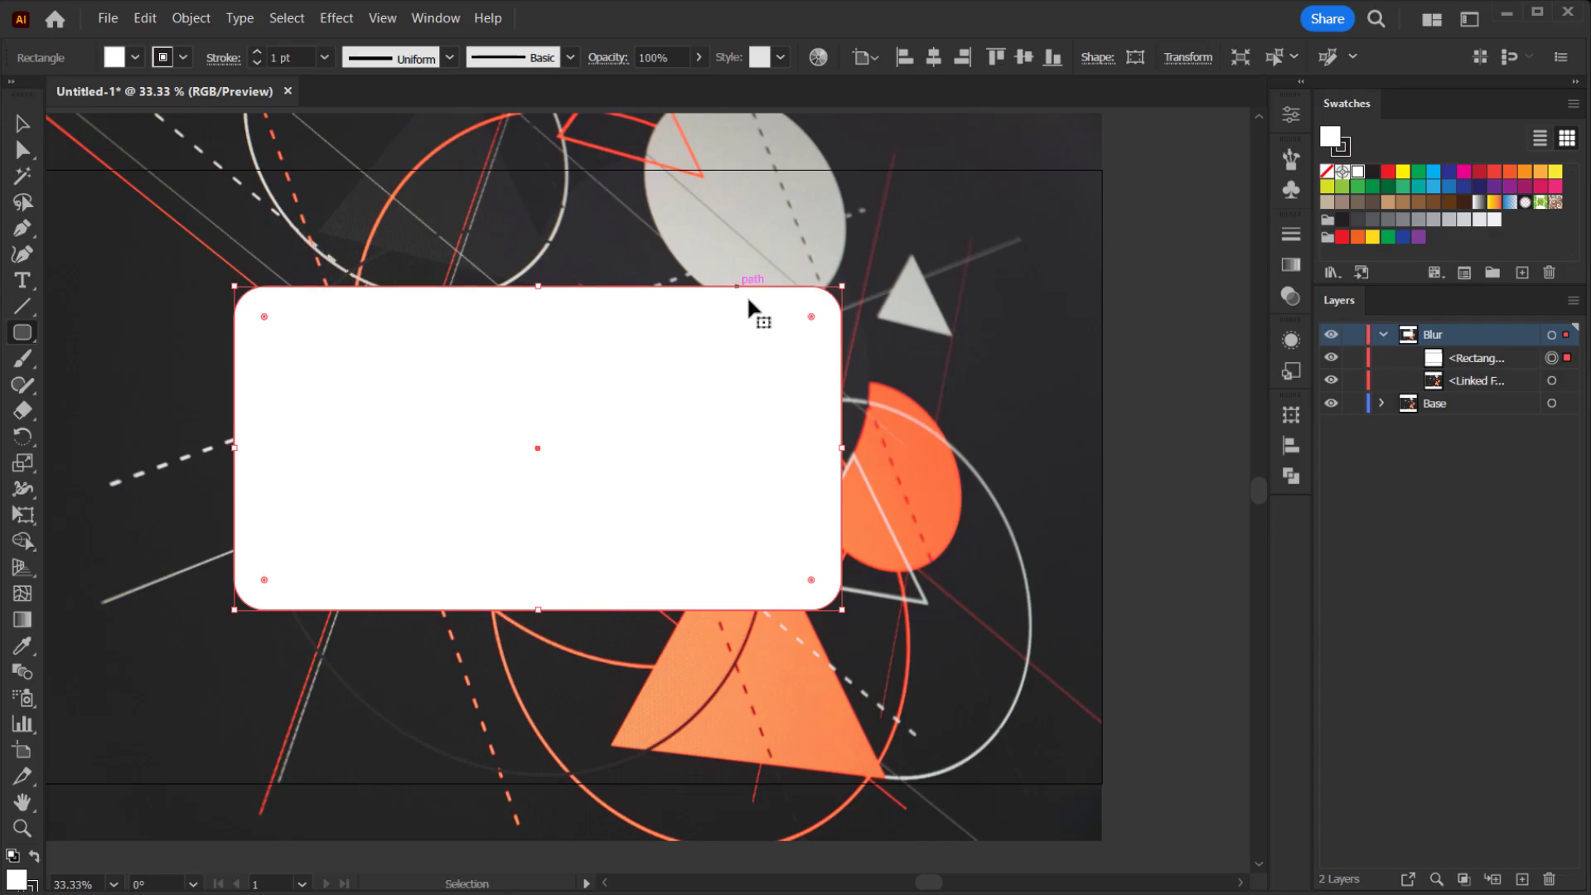
# Hide the linked image beneath the rectangle in the Blur layer
pyautogui.click(1467, 381)
pyautogui.click(1552, 380)
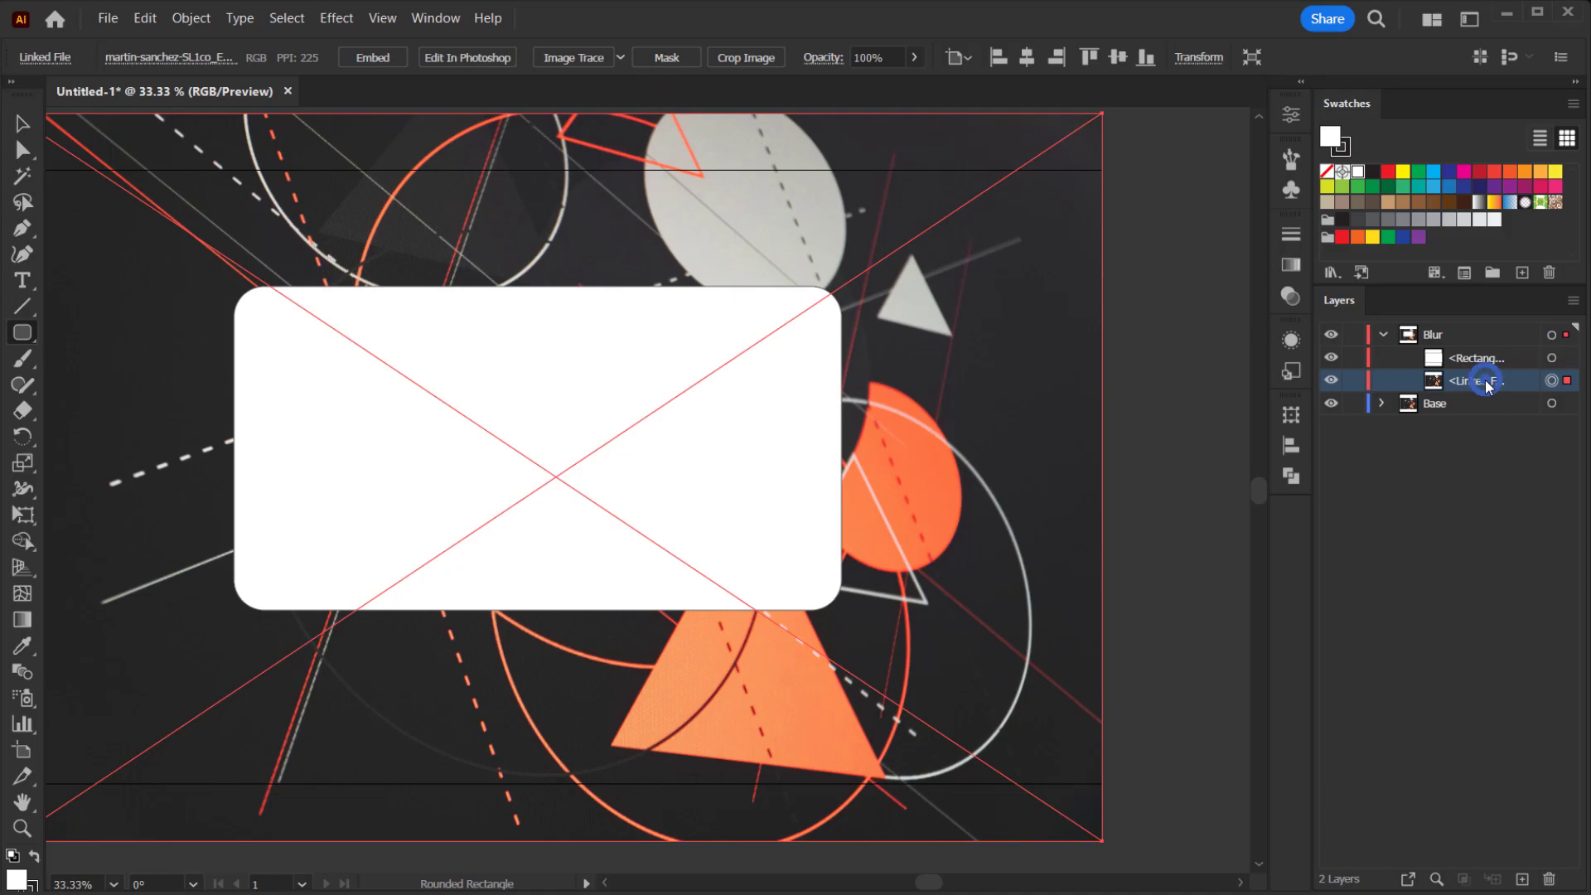
pyautogui.hotkey('ctrl', 'shift', 'a')
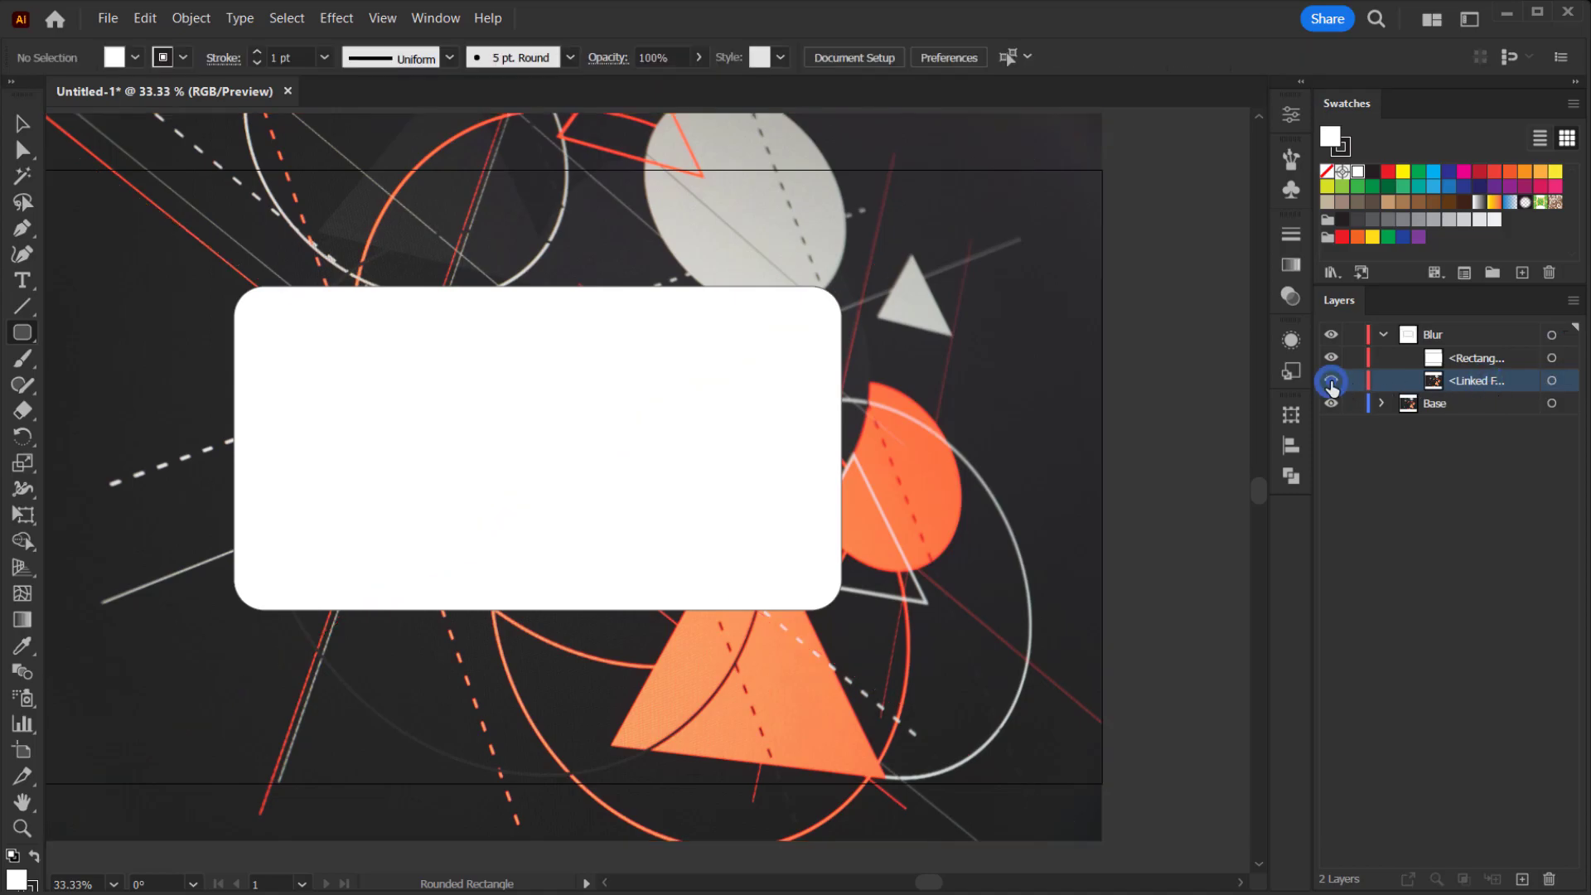
# Hide the Base layer and toggle the Blur layer's linked image, leaving it shown
pyautogui.click(1332, 405)
pyautogui.click(1332, 379)
pyautogui.click(1332, 380)
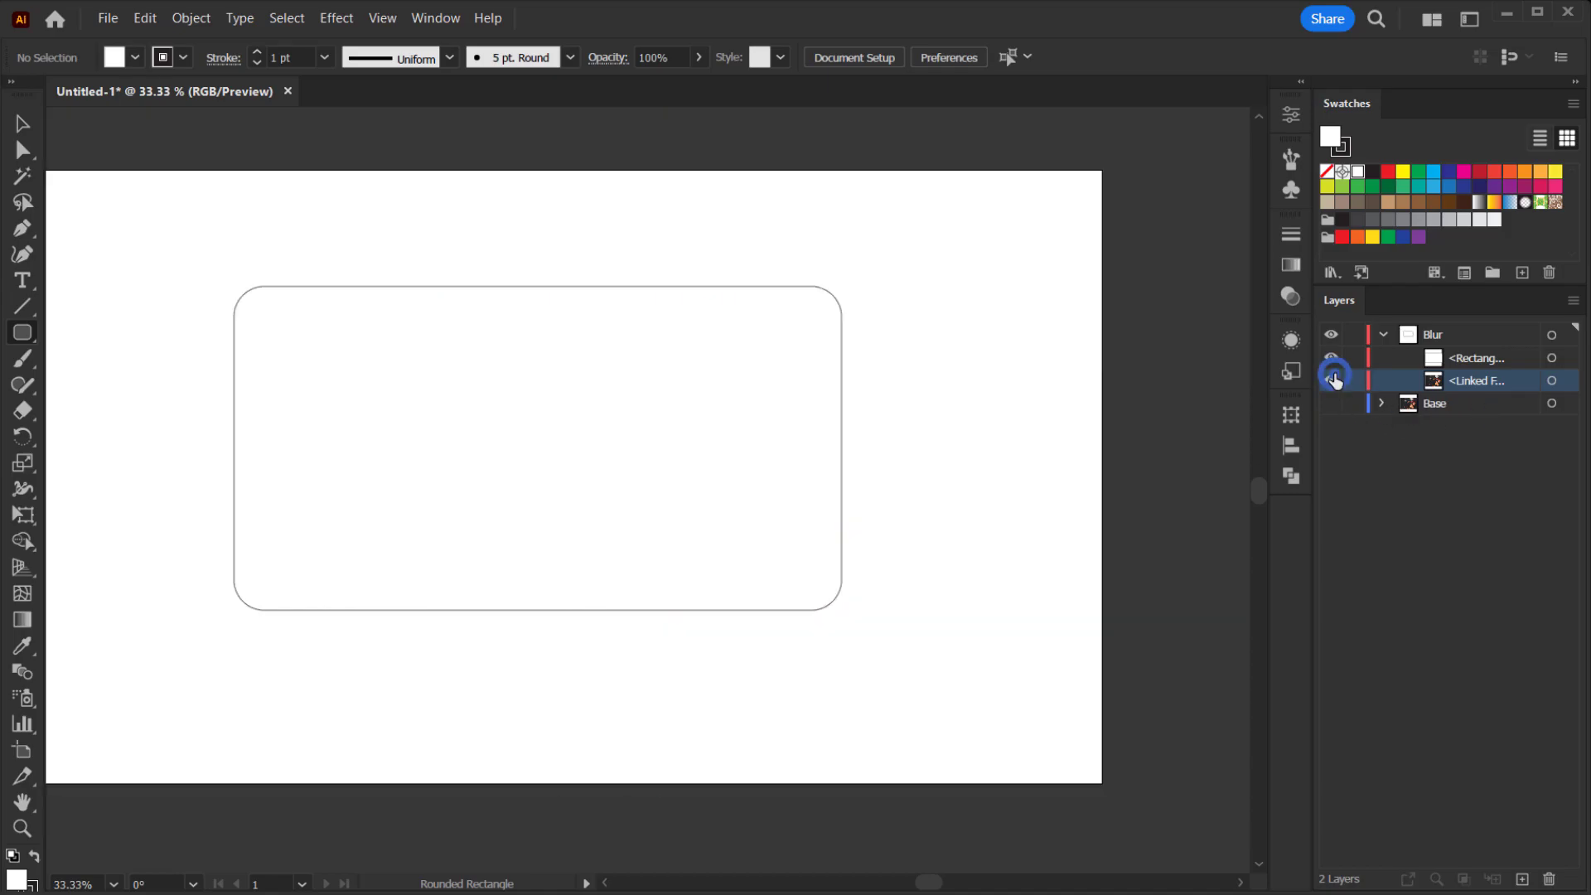
pyautogui.click(1332, 379)
pyautogui.click(1332, 380)
pyautogui.click(1332, 380)
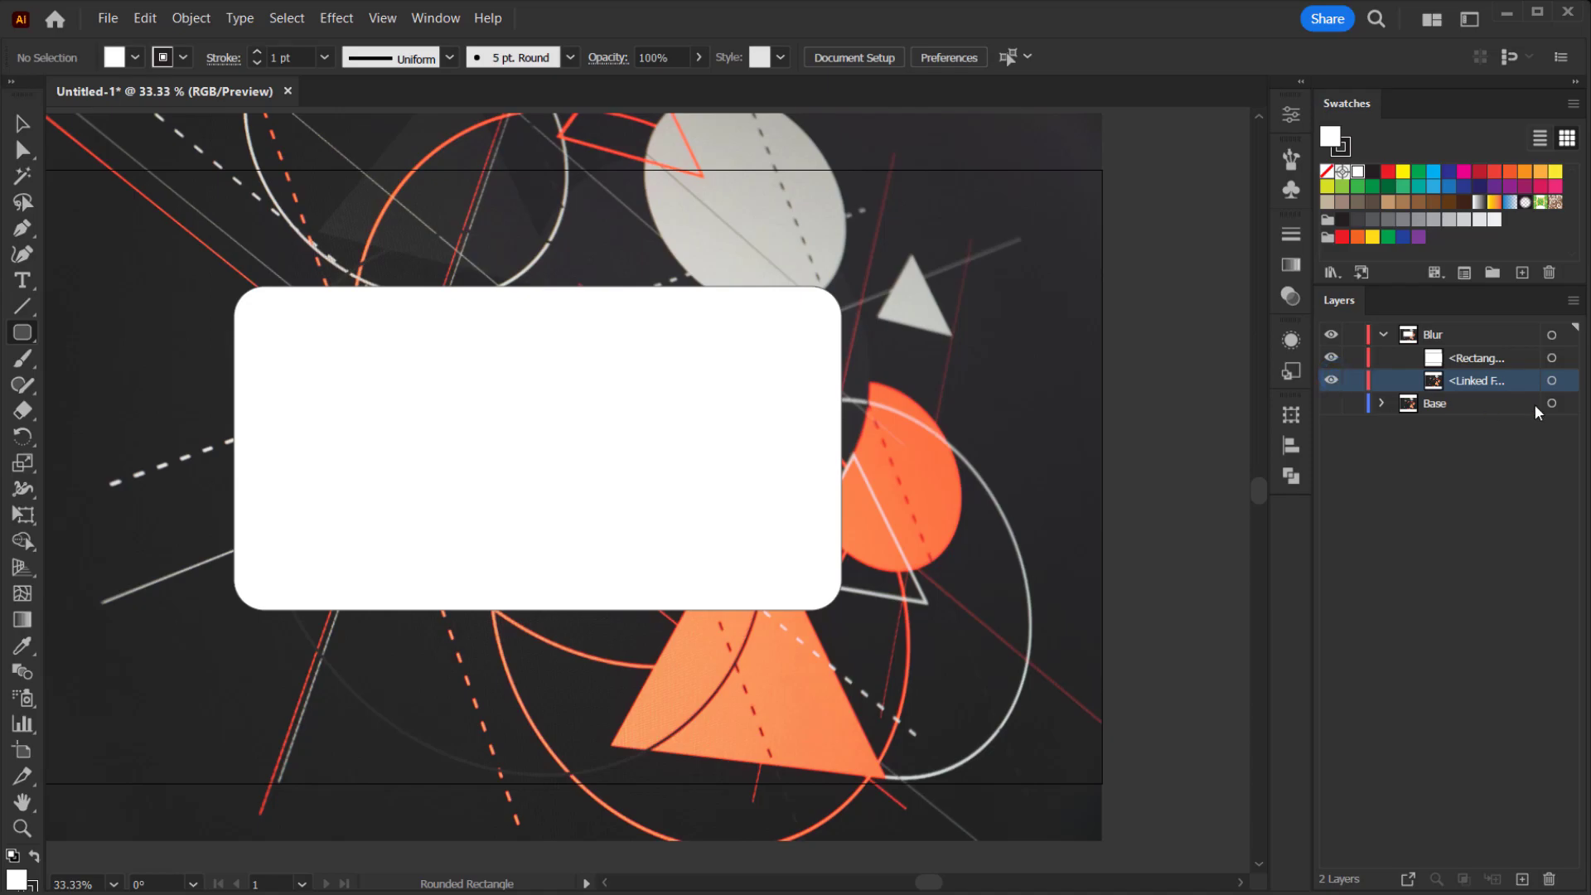
# Apply a Gaussian Blur effect with a 20-pixel radius to the linked image in the Blur layer
pyautogui.click(1552, 380)
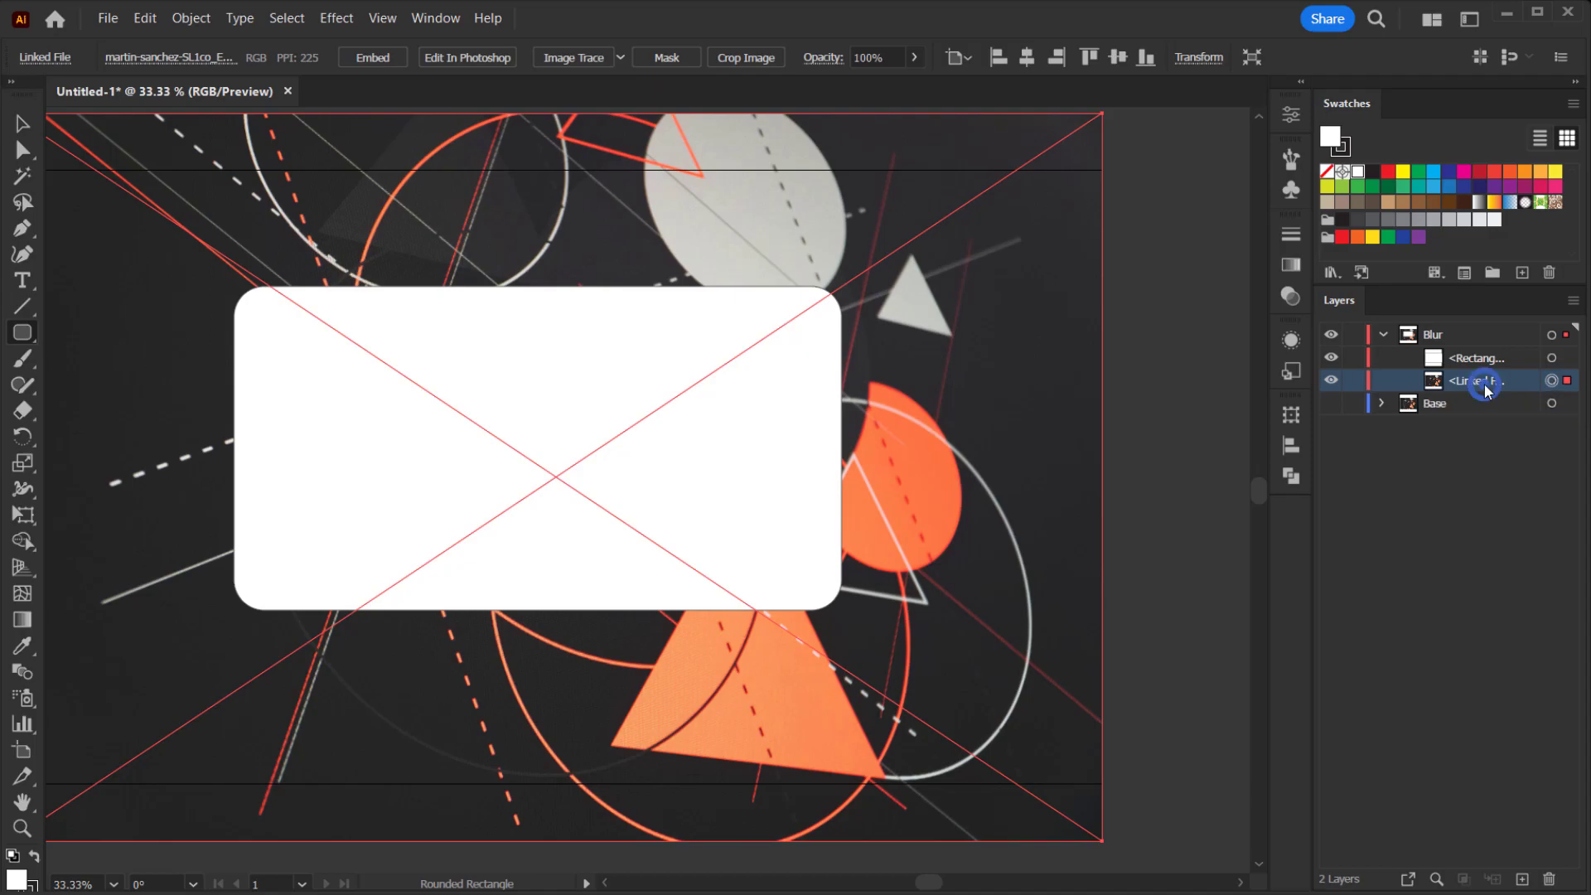
pyautogui.click(1295, 344)
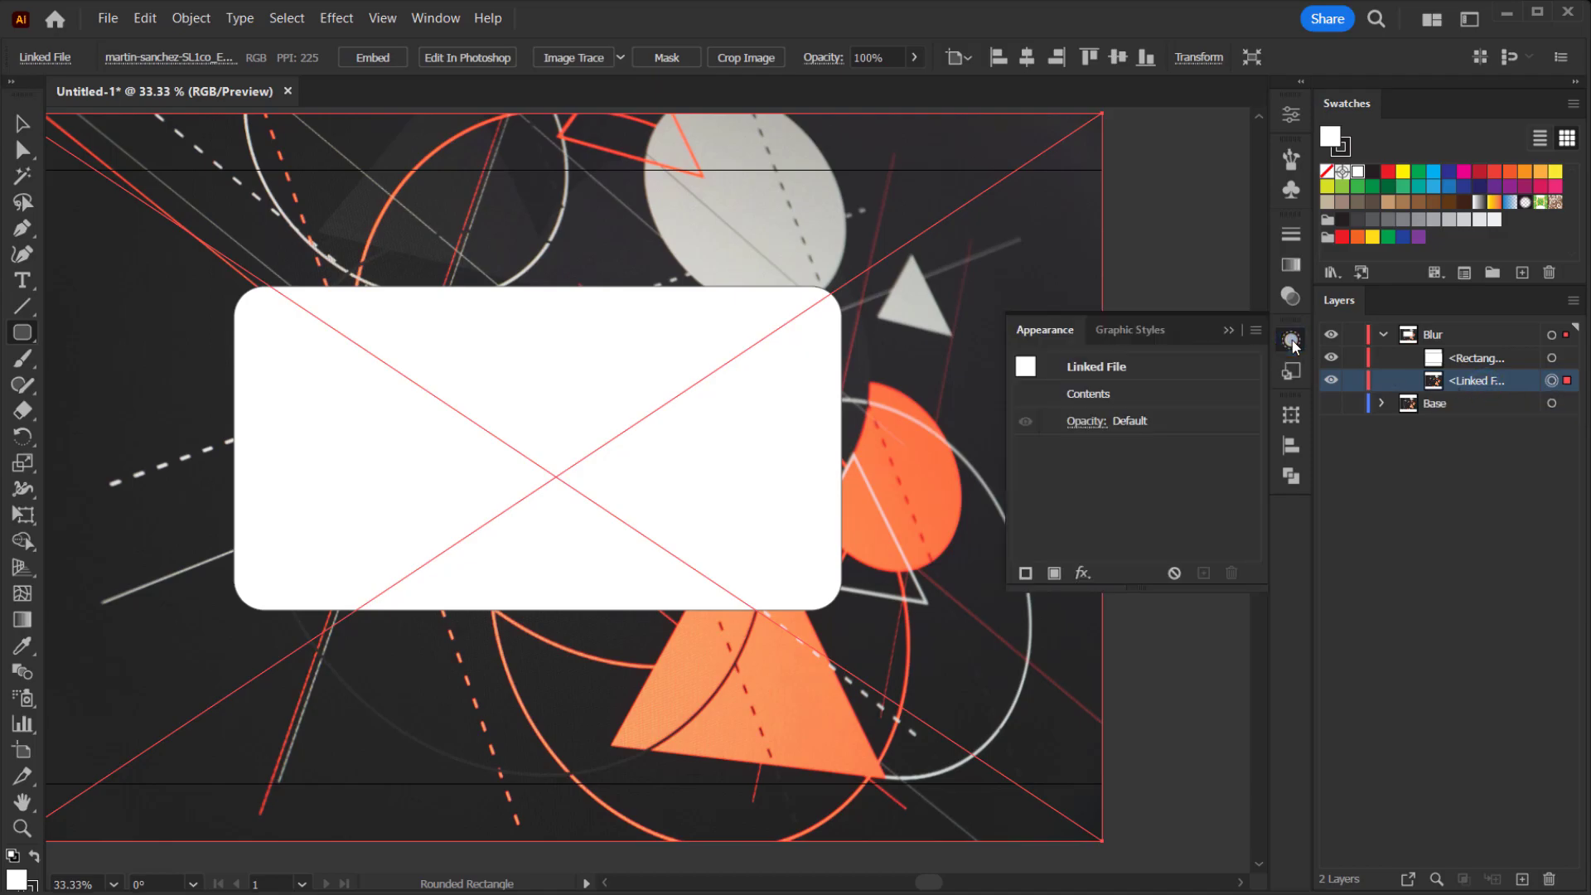
pyautogui.click(1083, 574)
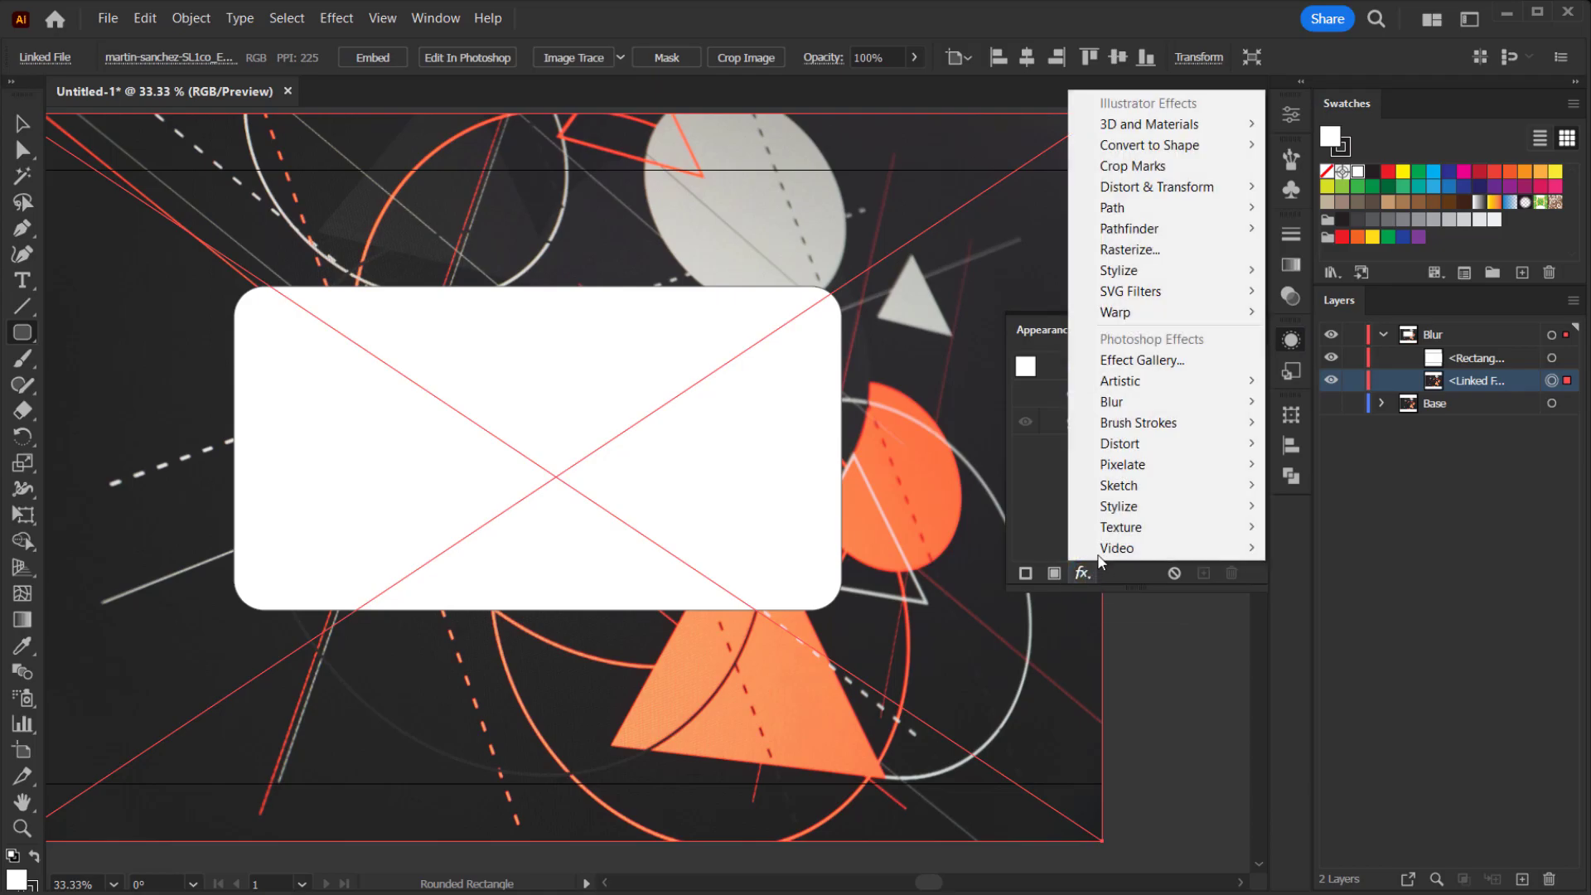
pyautogui.moveTo(1135, 401)
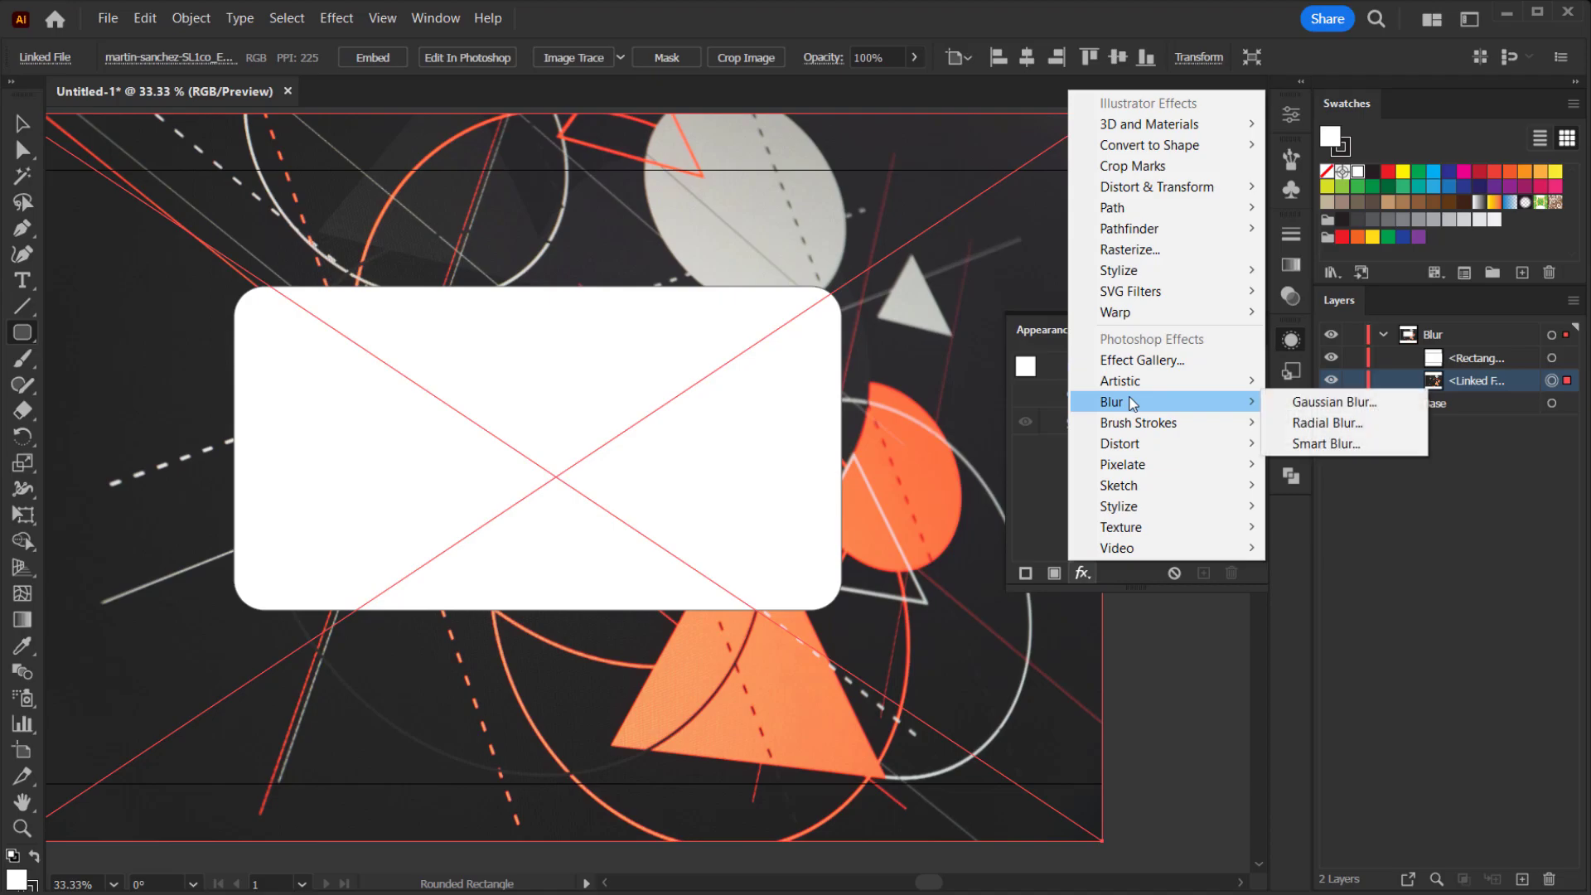
pyautogui.click(1349, 406)
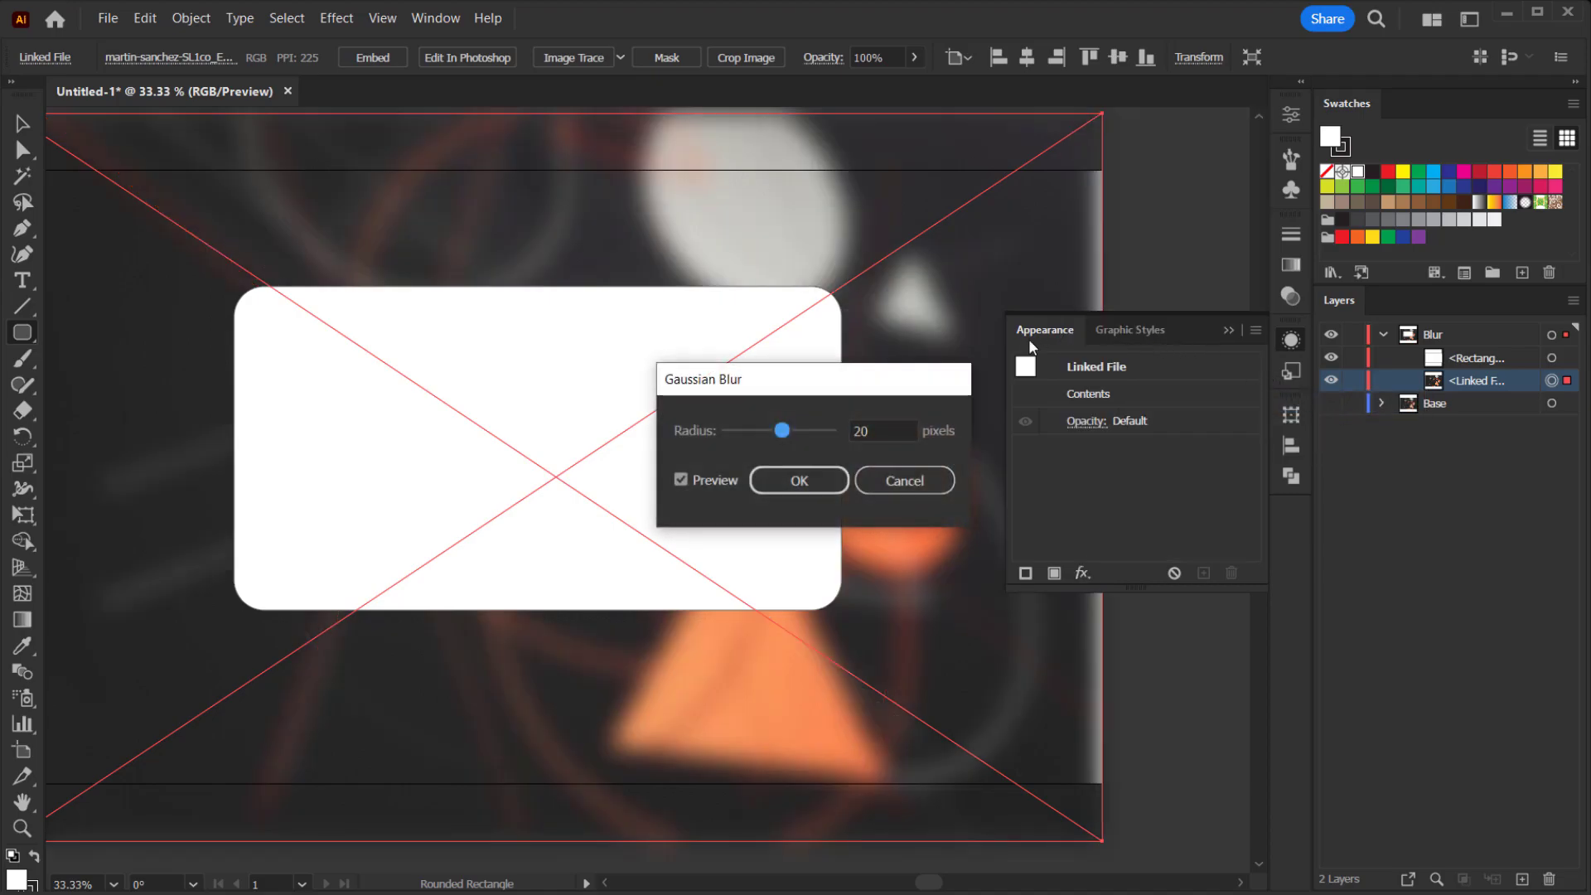
pyautogui.moveTo(794, 381); pyautogui.dragTo(809, 385)
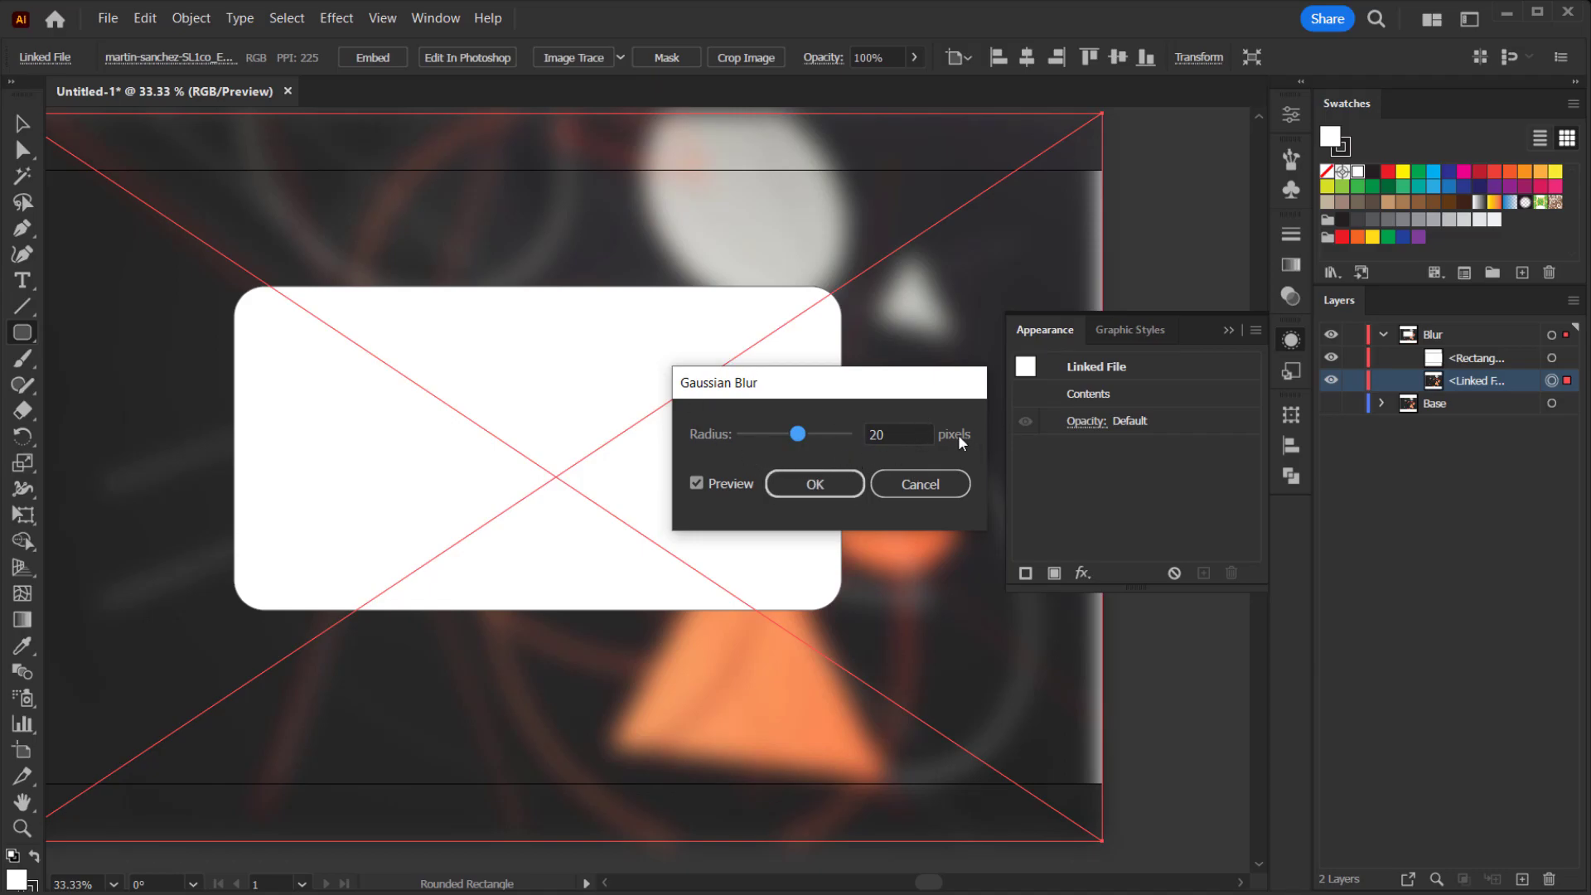
pyautogui.click(810, 485)
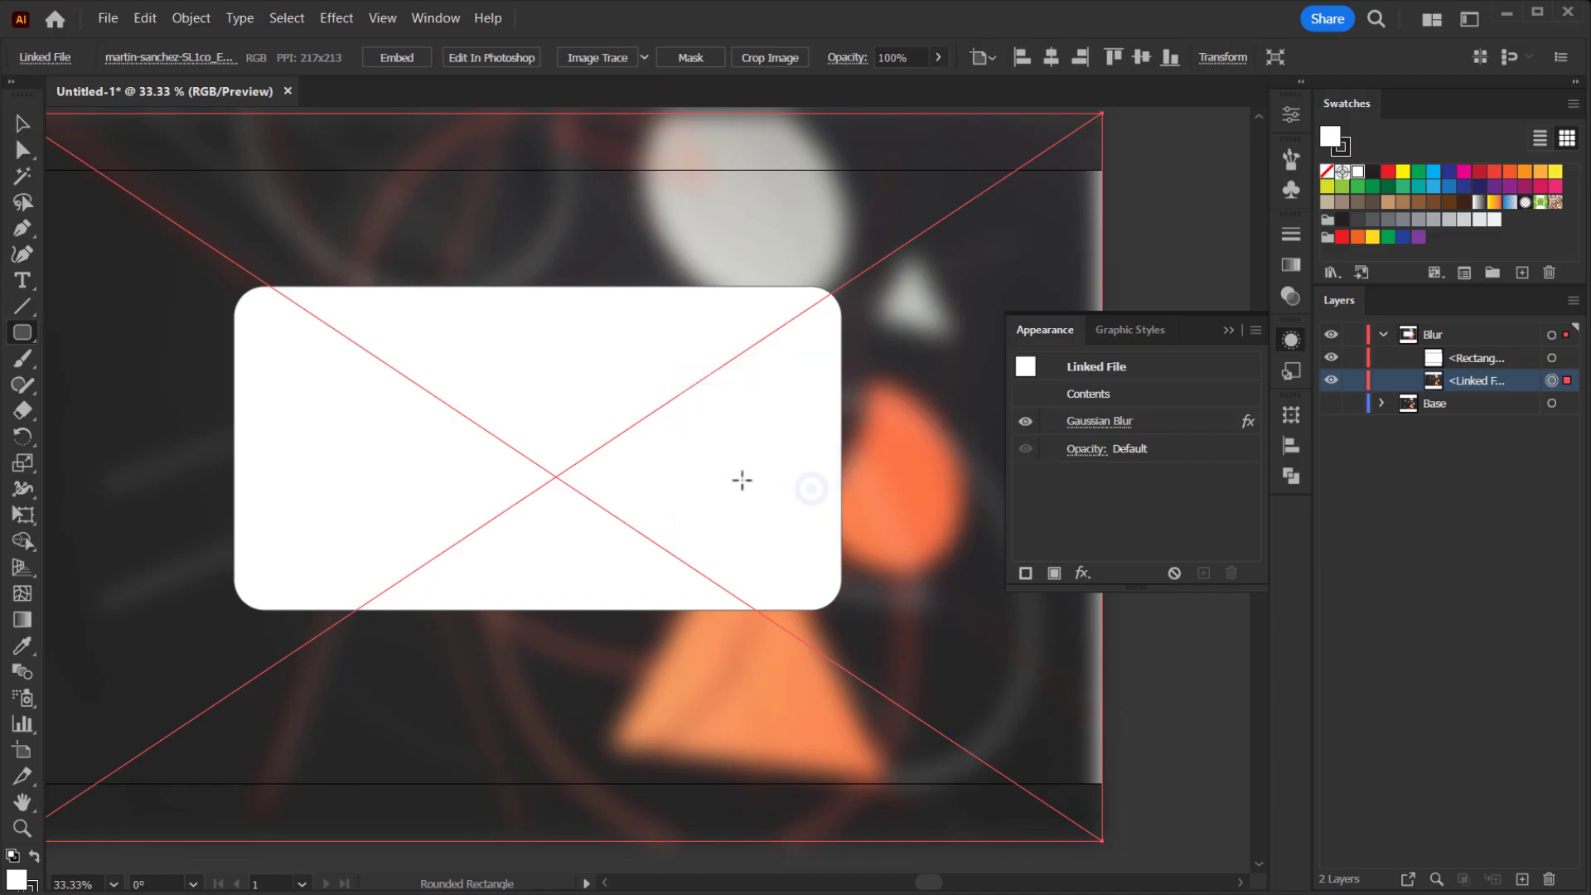
pyautogui.click(1229, 335)
# Show the Base layer and compare it with the blurred image by toggling that image and the rectangle off and back on
pyautogui.click(1332, 357)
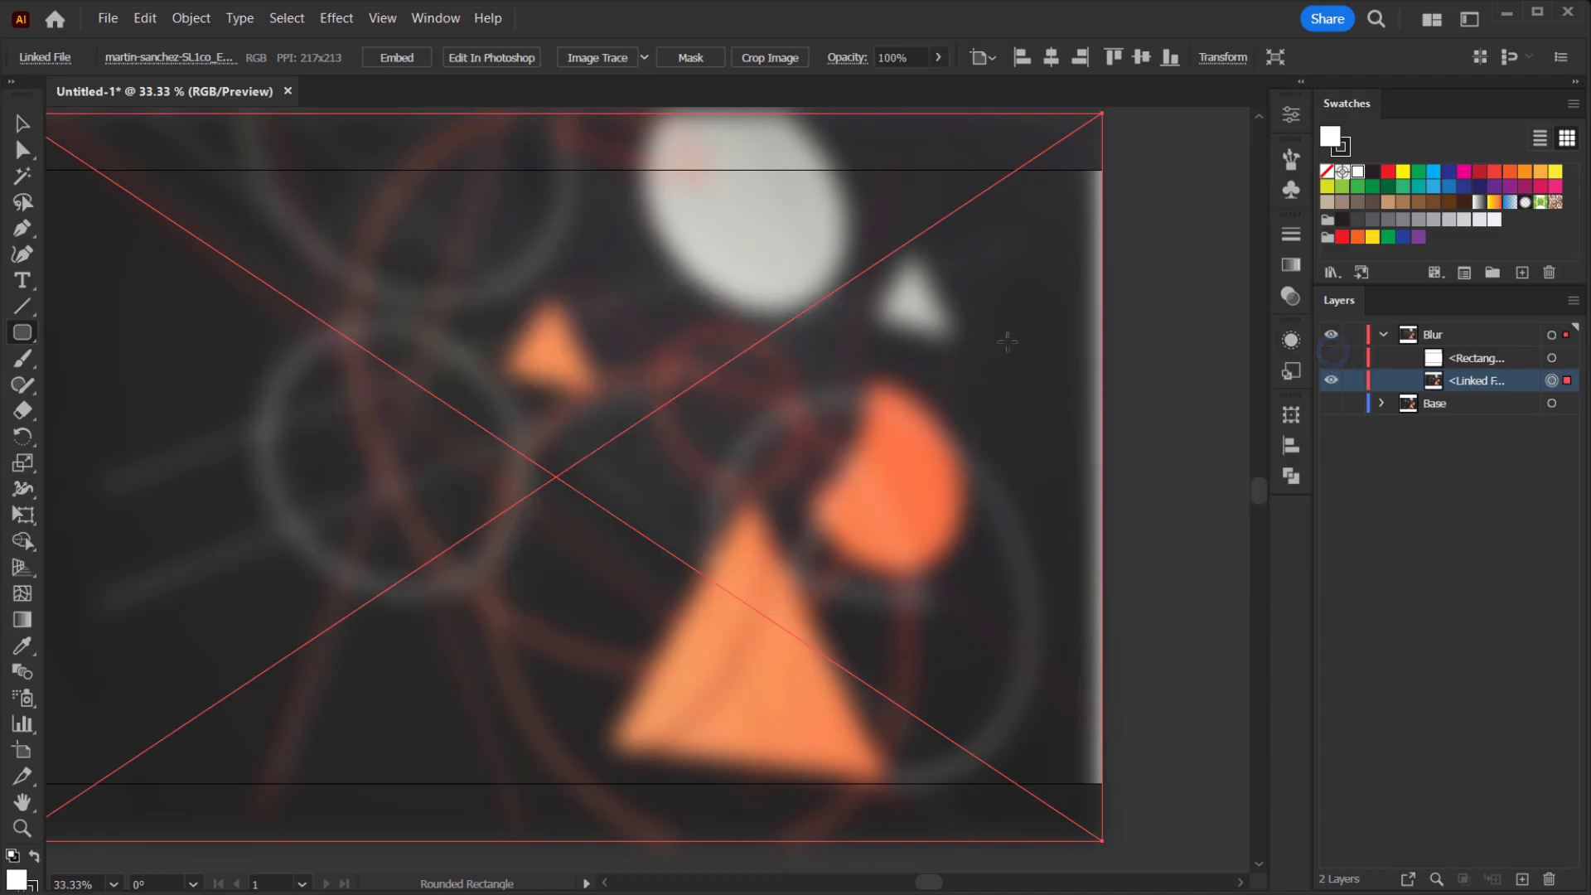
pyautogui.click(1331, 402)
pyautogui.click(1331, 383)
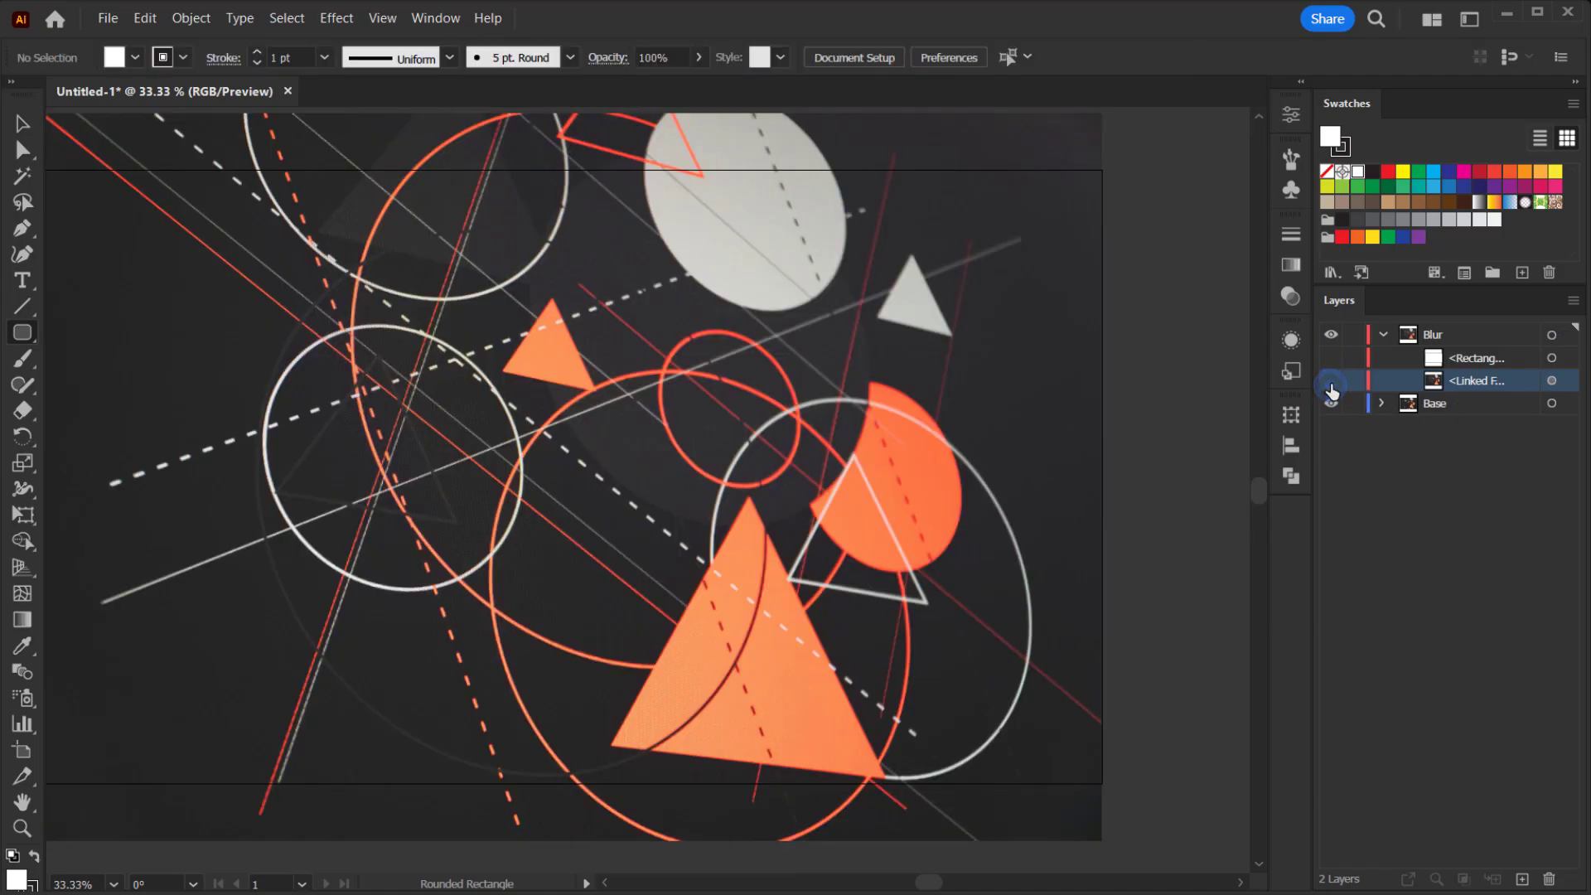
pyautogui.click(1331, 383)
pyautogui.click(1331, 383)
pyautogui.click(1331, 380)
pyautogui.click(1331, 358)
pyautogui.click(1505, 356)
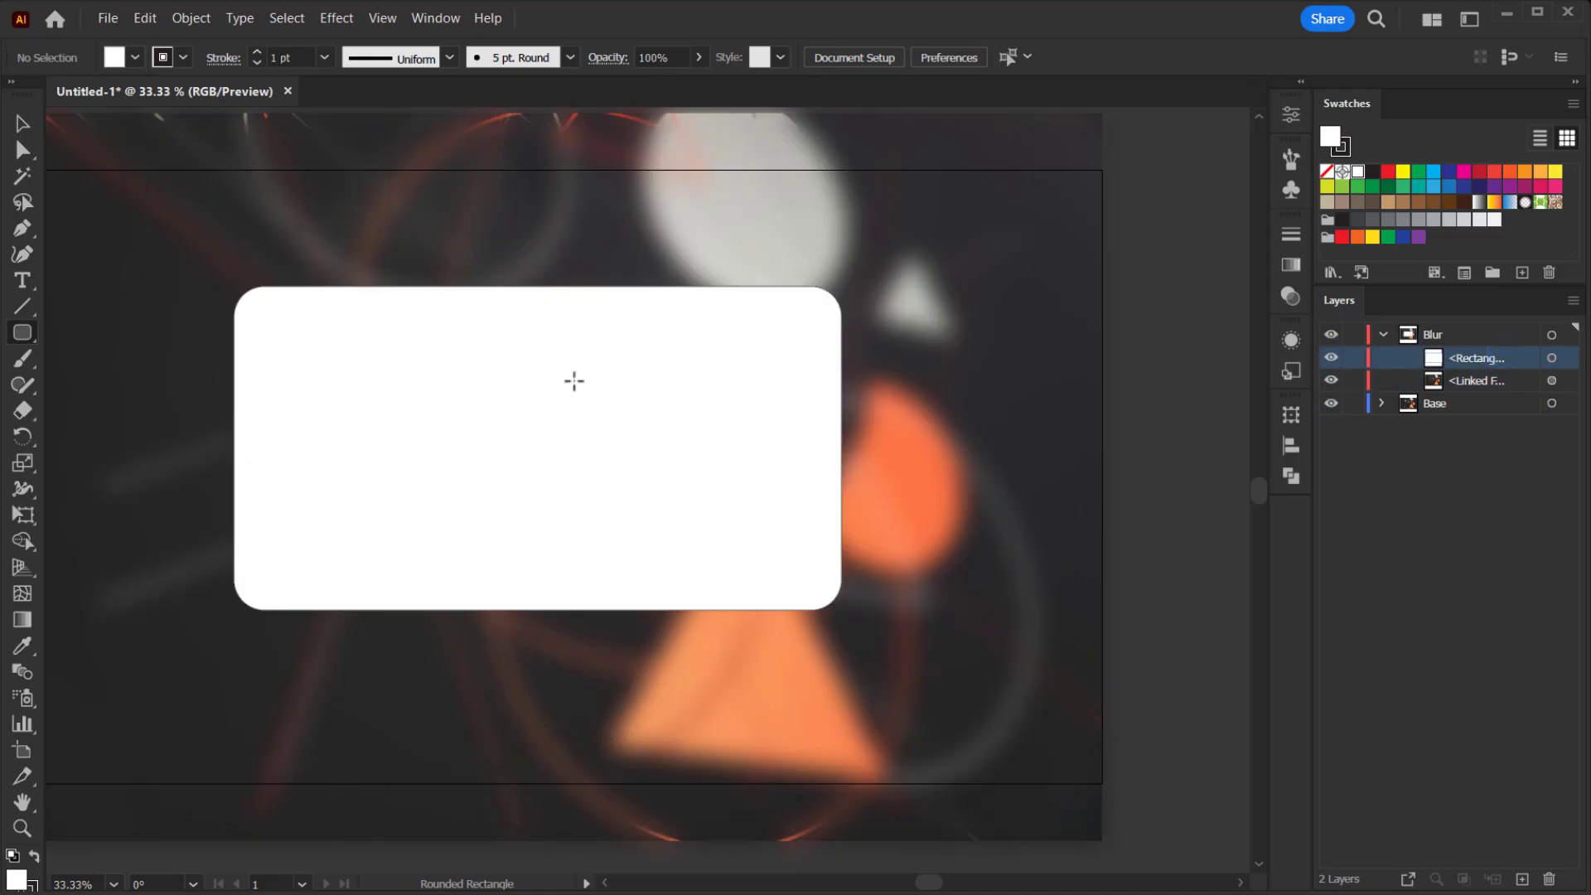
pyautogui.scroll(-2, 490, 416)
pyautogui.scroll(3, 424, 477)
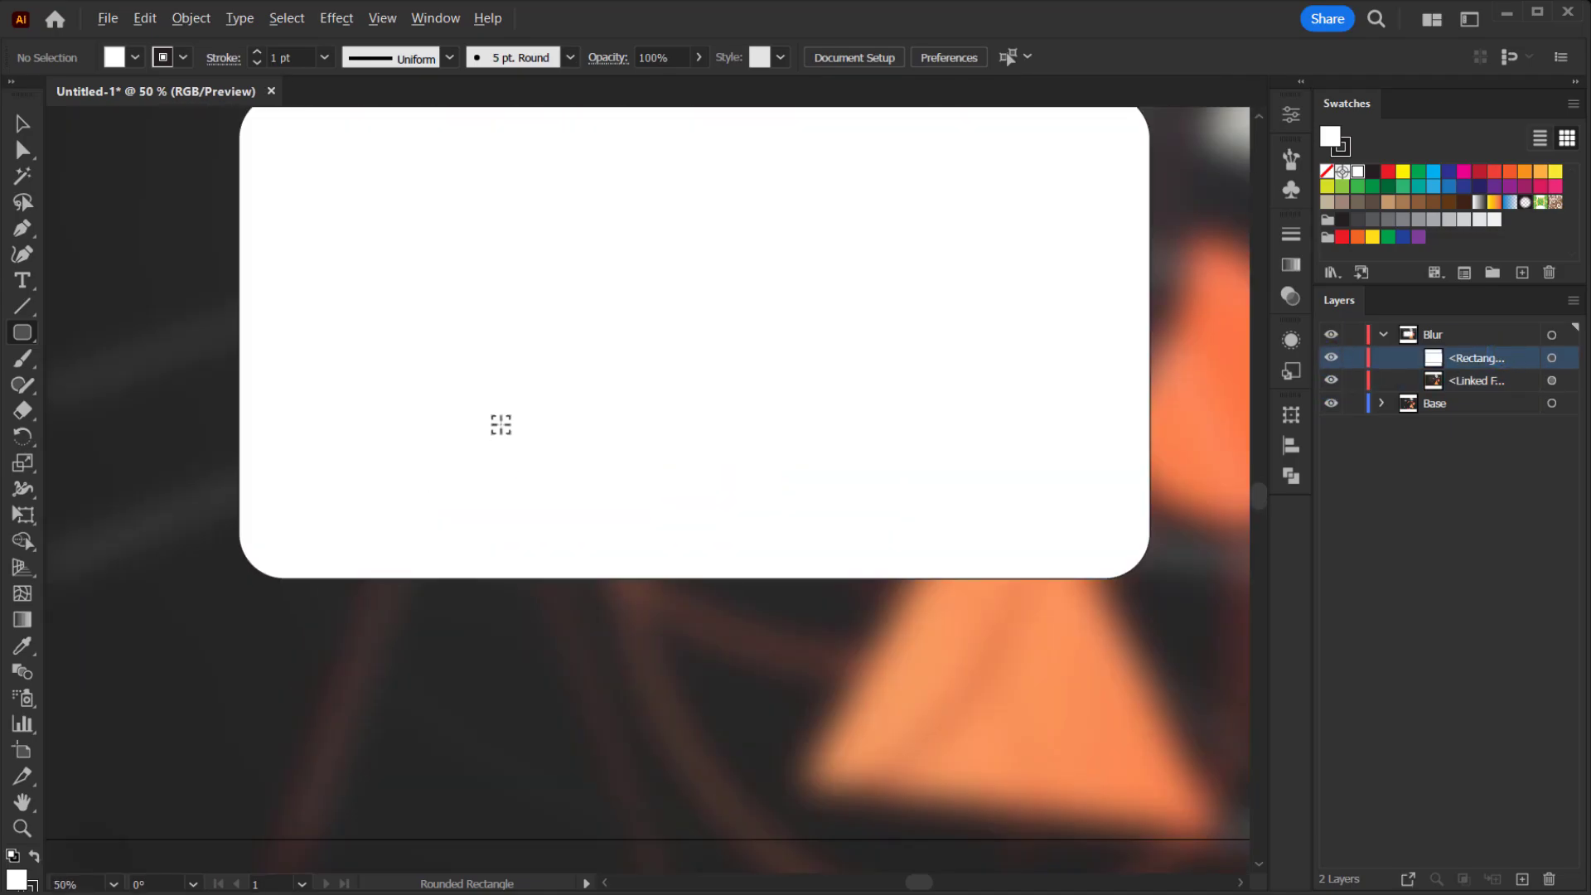
pyautogui.scroll(-2, 501, 422)
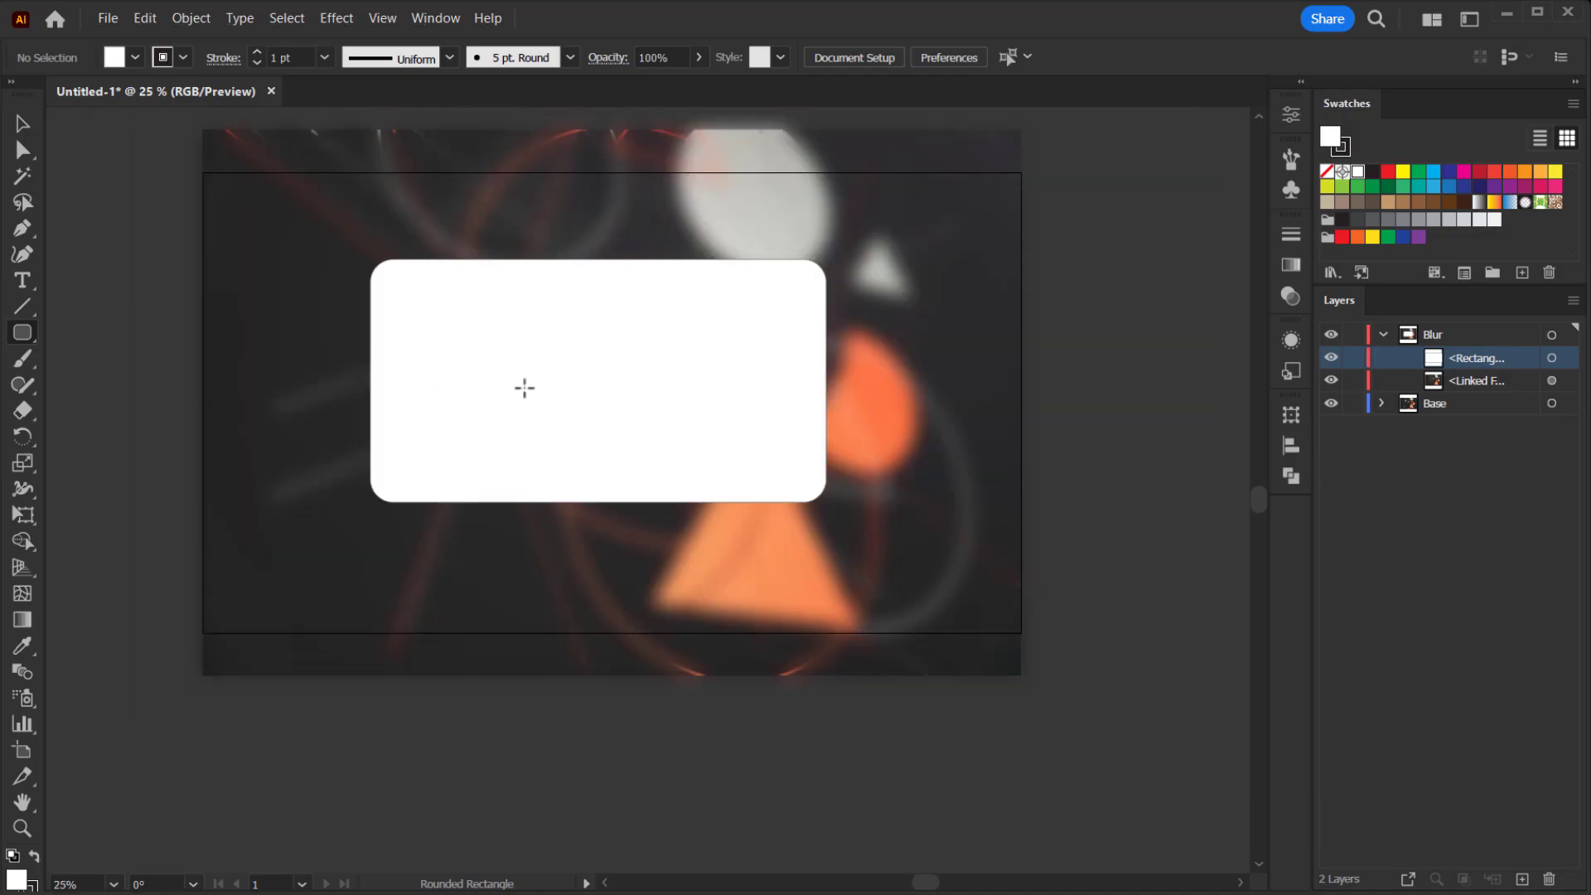
pyautogui.press('v')
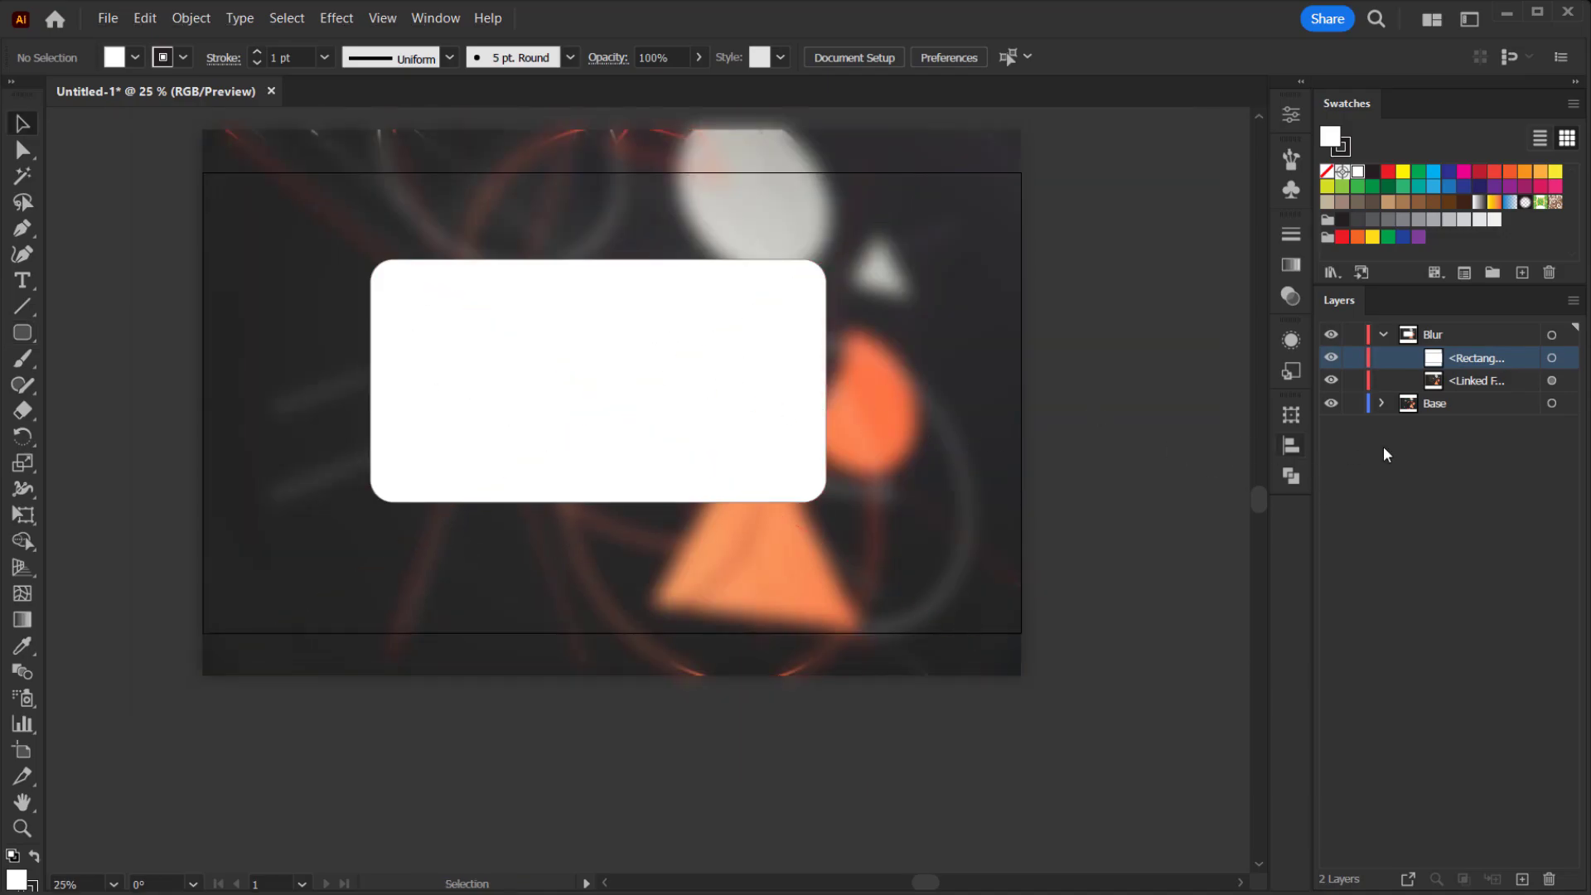
pyautogui.click(727, 381)
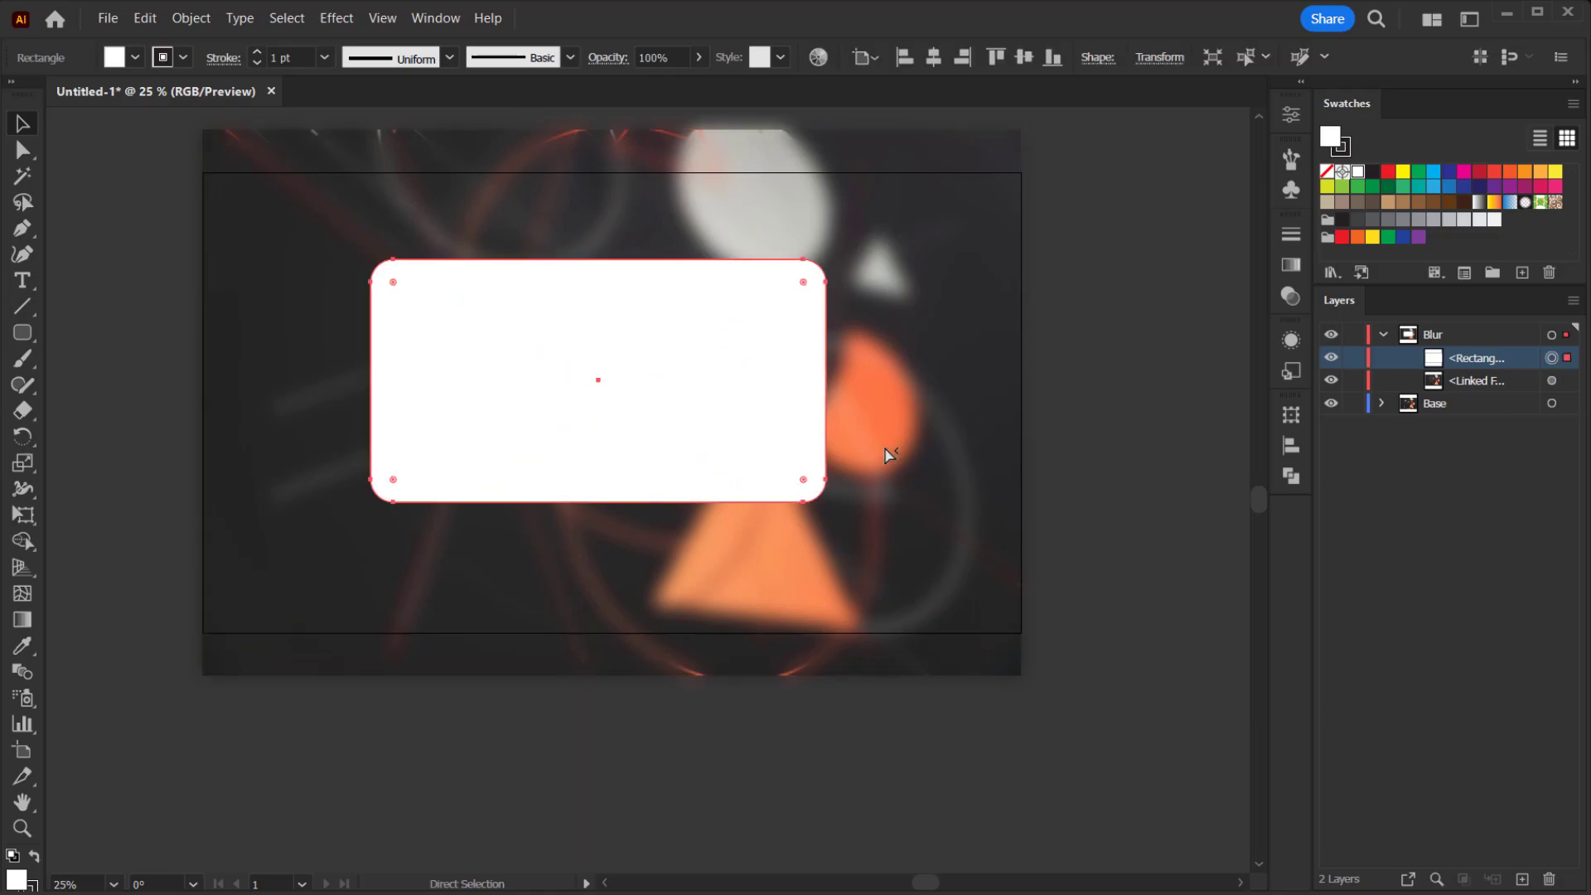
pyautogui.click(946, 367)
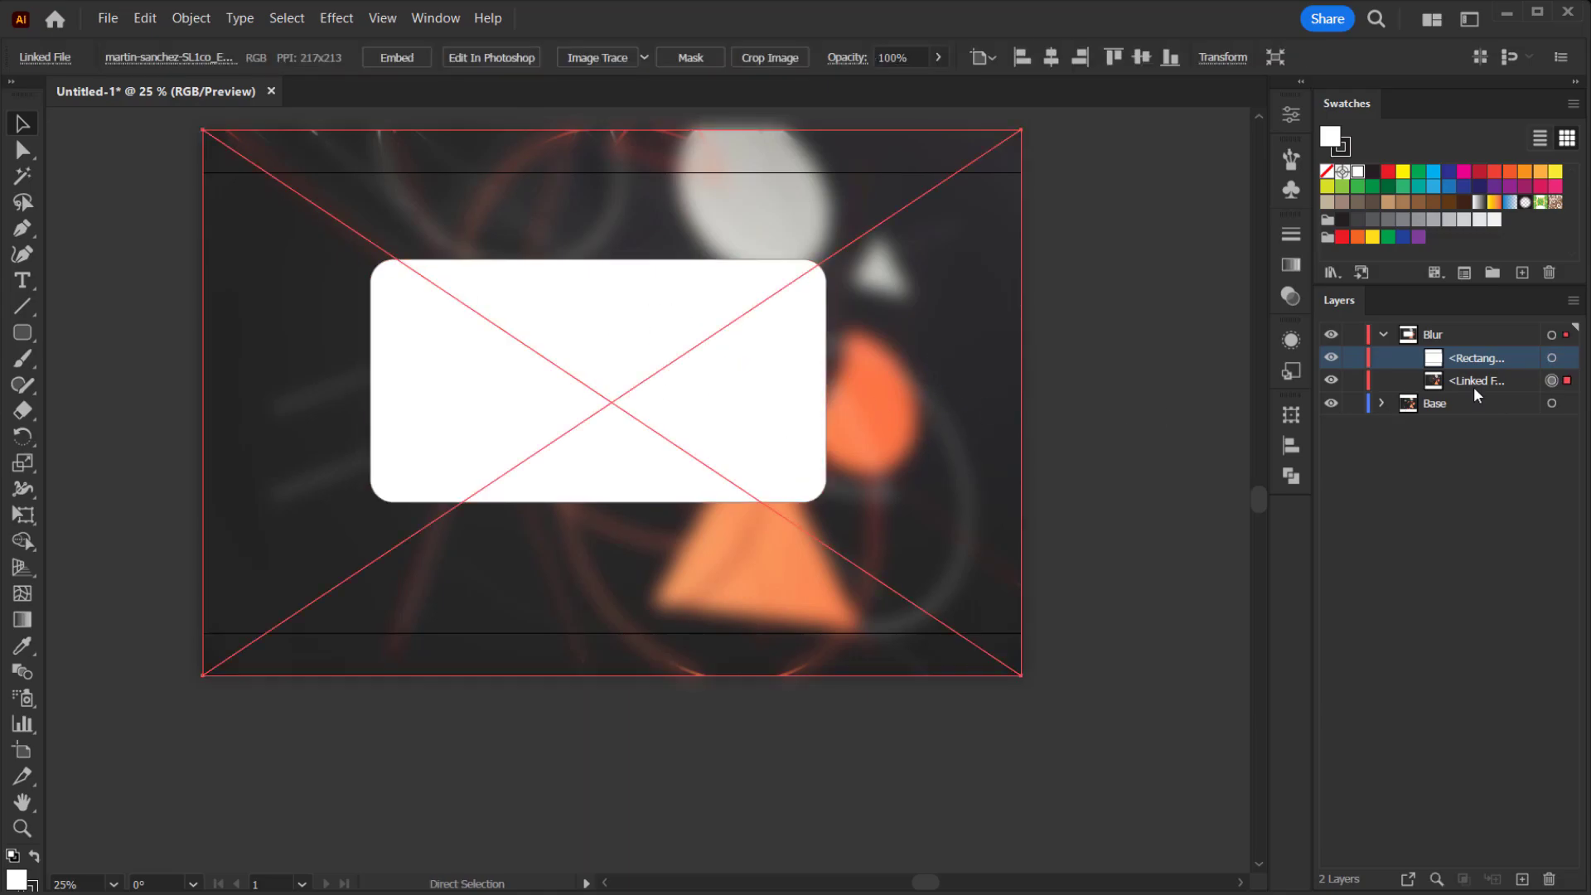
pyautogui.hotkey('ctrl', 'shift', 'a')
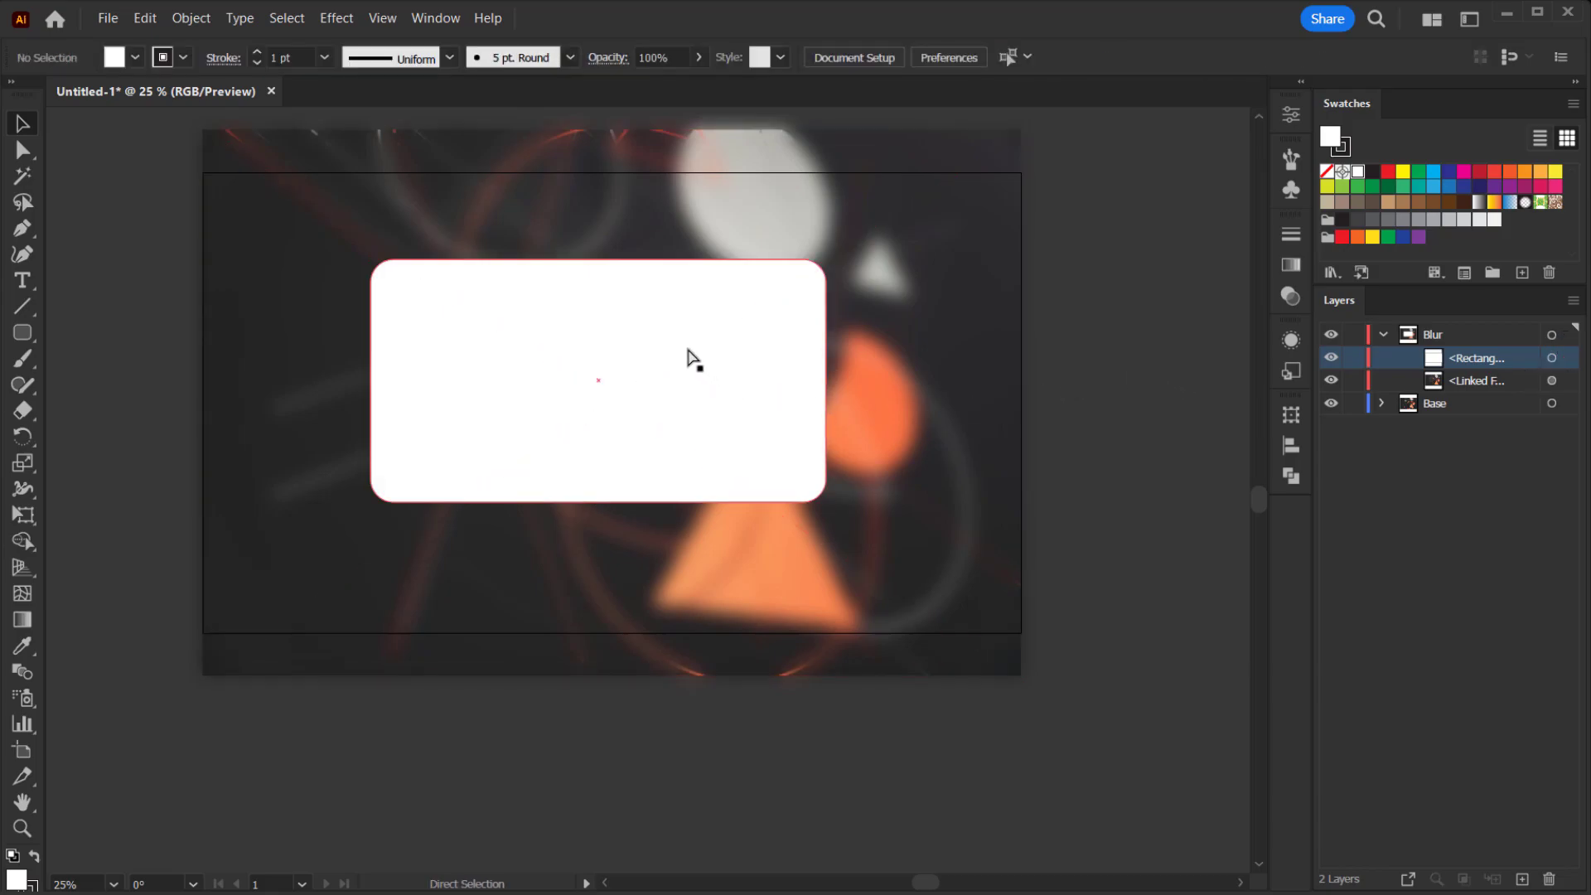
# Make a clipping mask from the rounded rectangle and the blurred linked image
pyautogui.click(719, 362)
pyautogui.press('v')
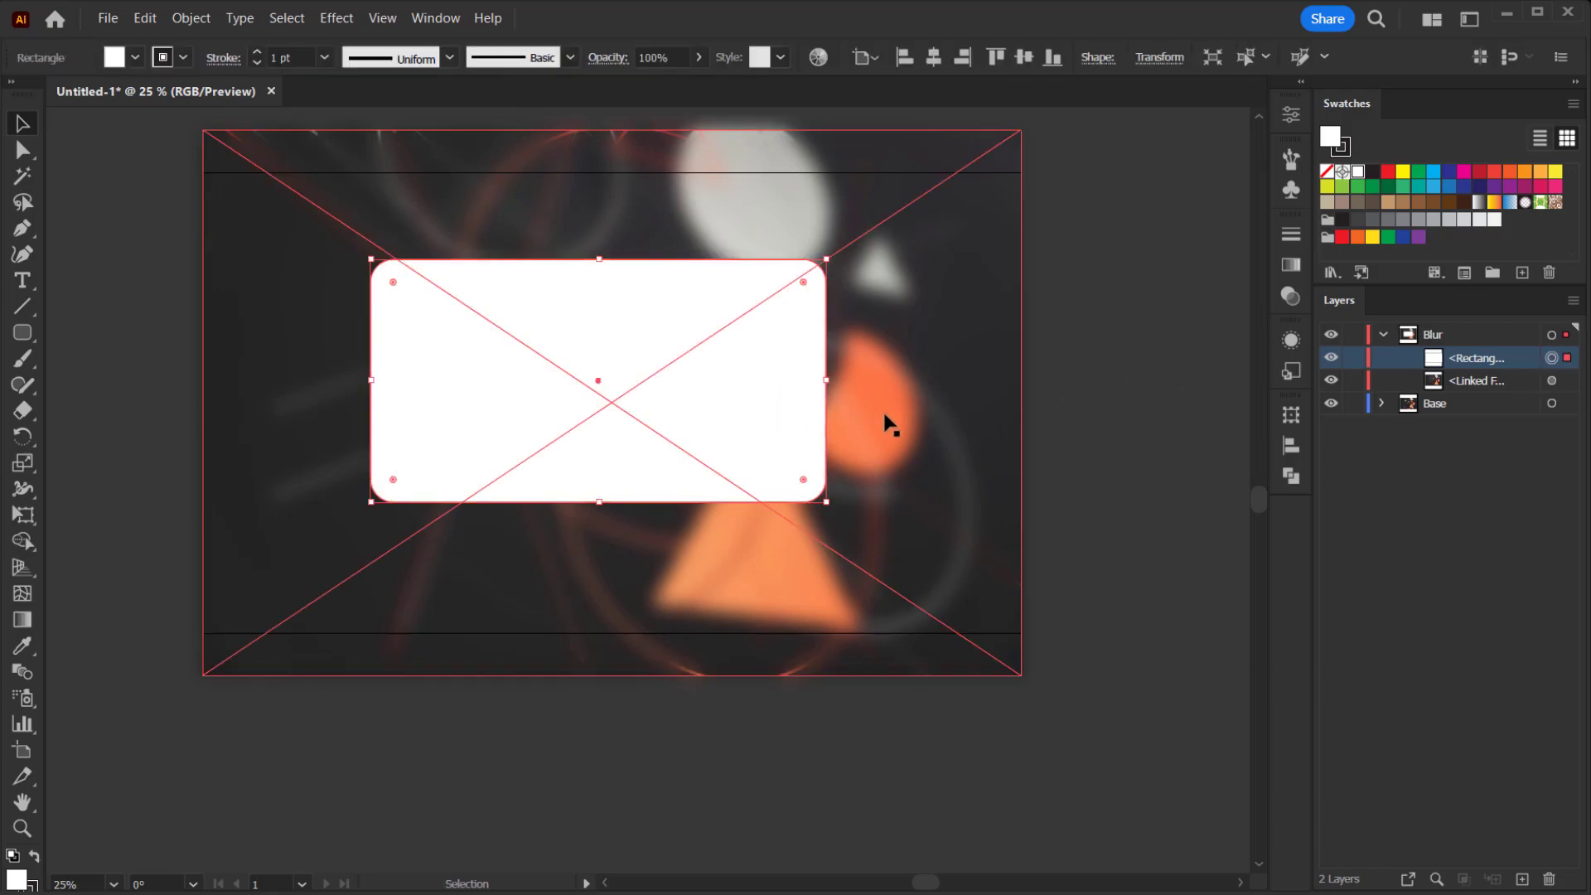
pyautogui.keyDown('shift'); pyautogui.click(918, 342); pyautogui.keyUp('shift')
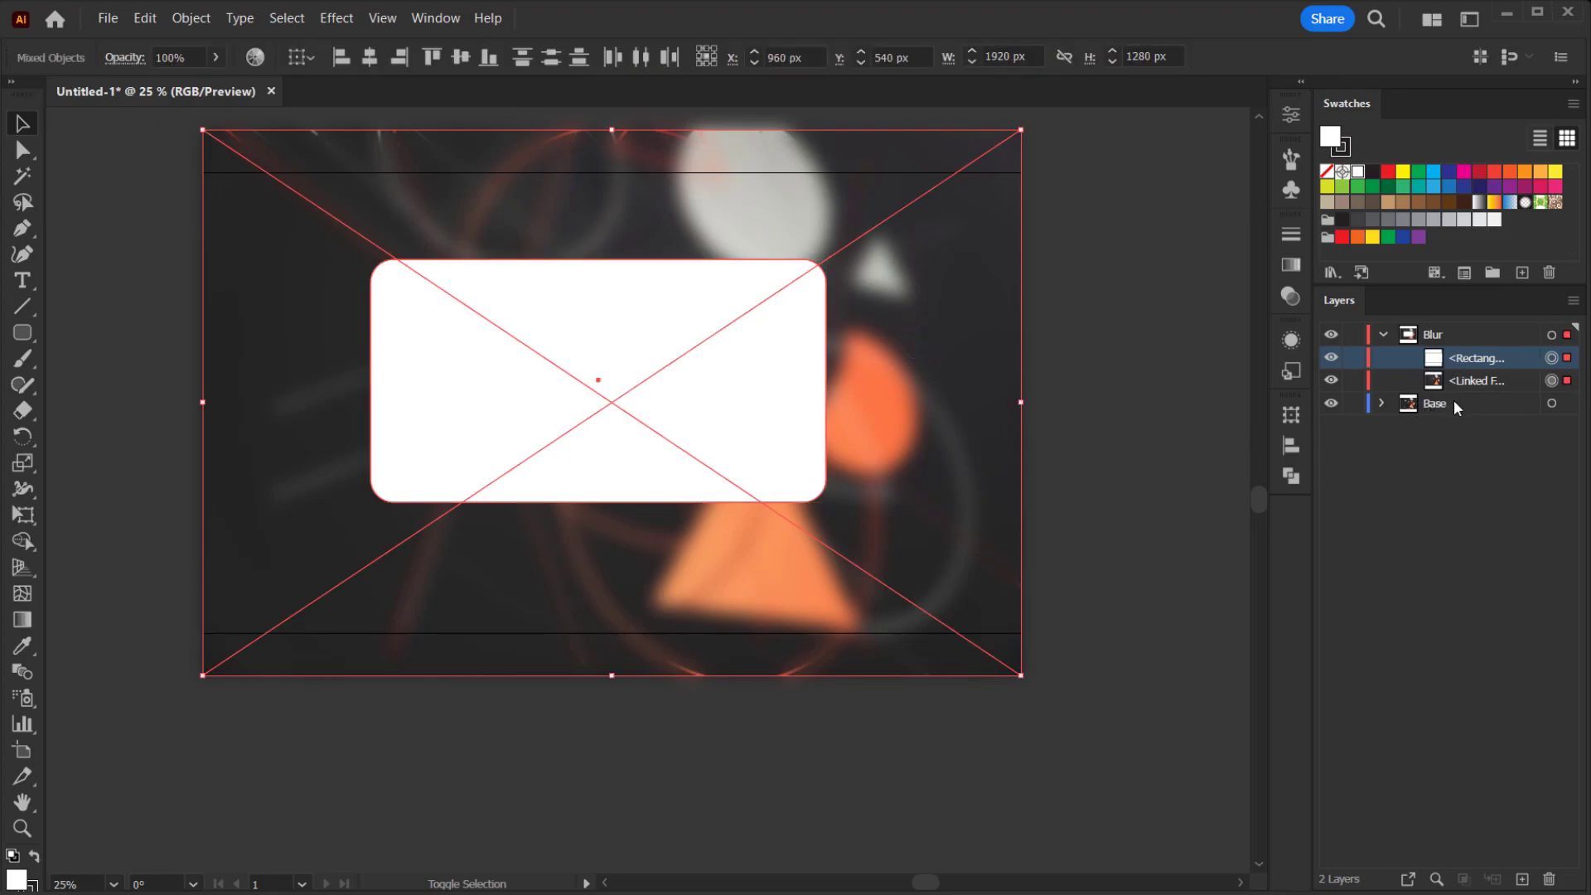
pyautogui.rightClick(803, 357)
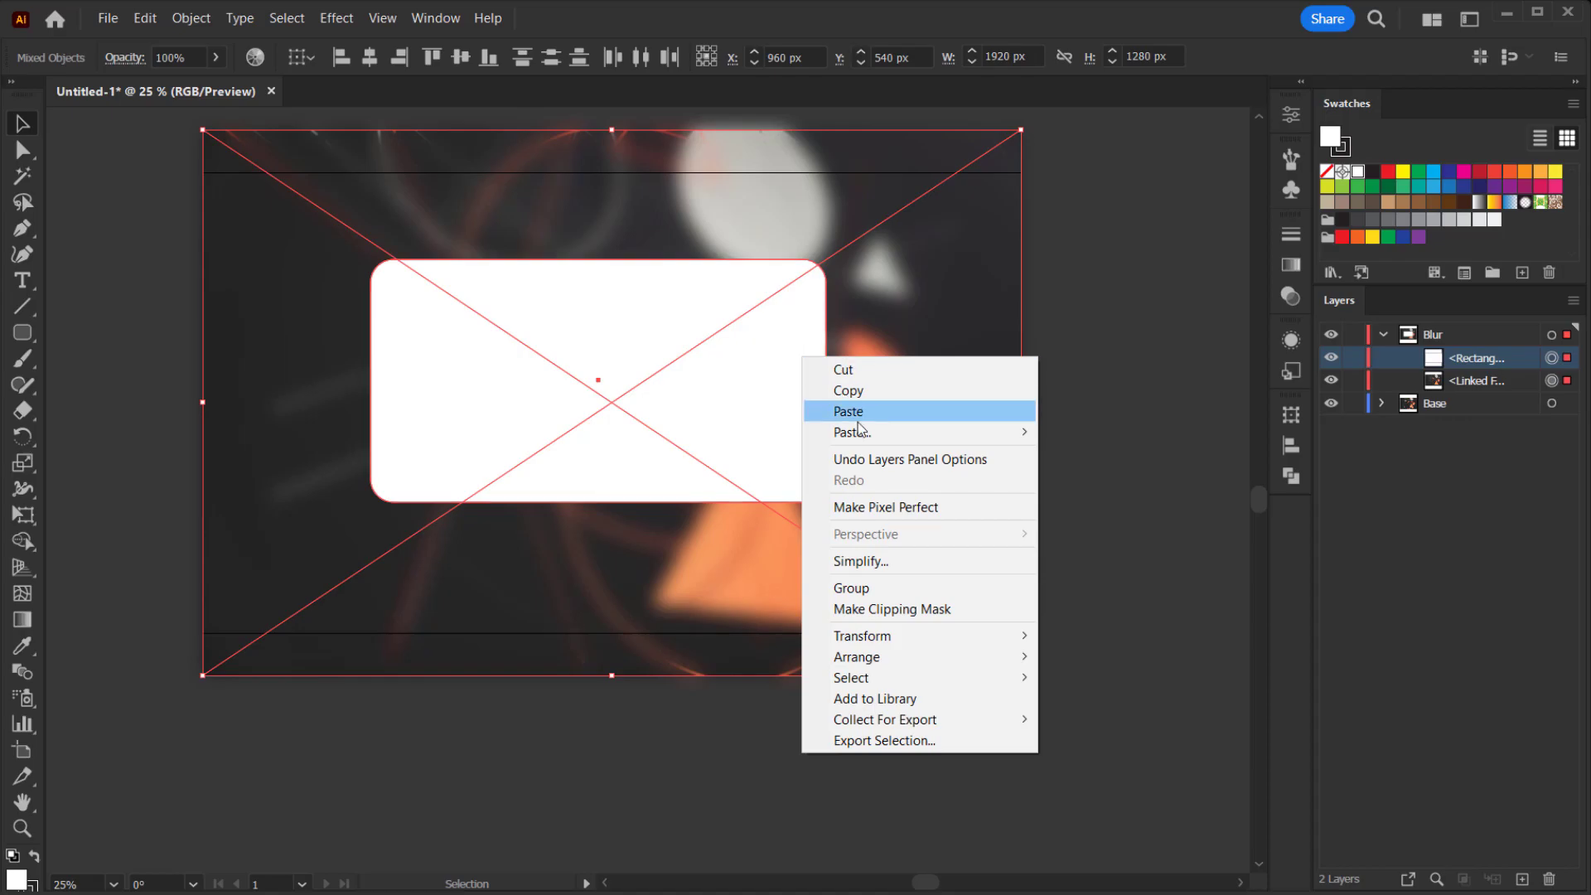
pyautogui.click(918, 613)
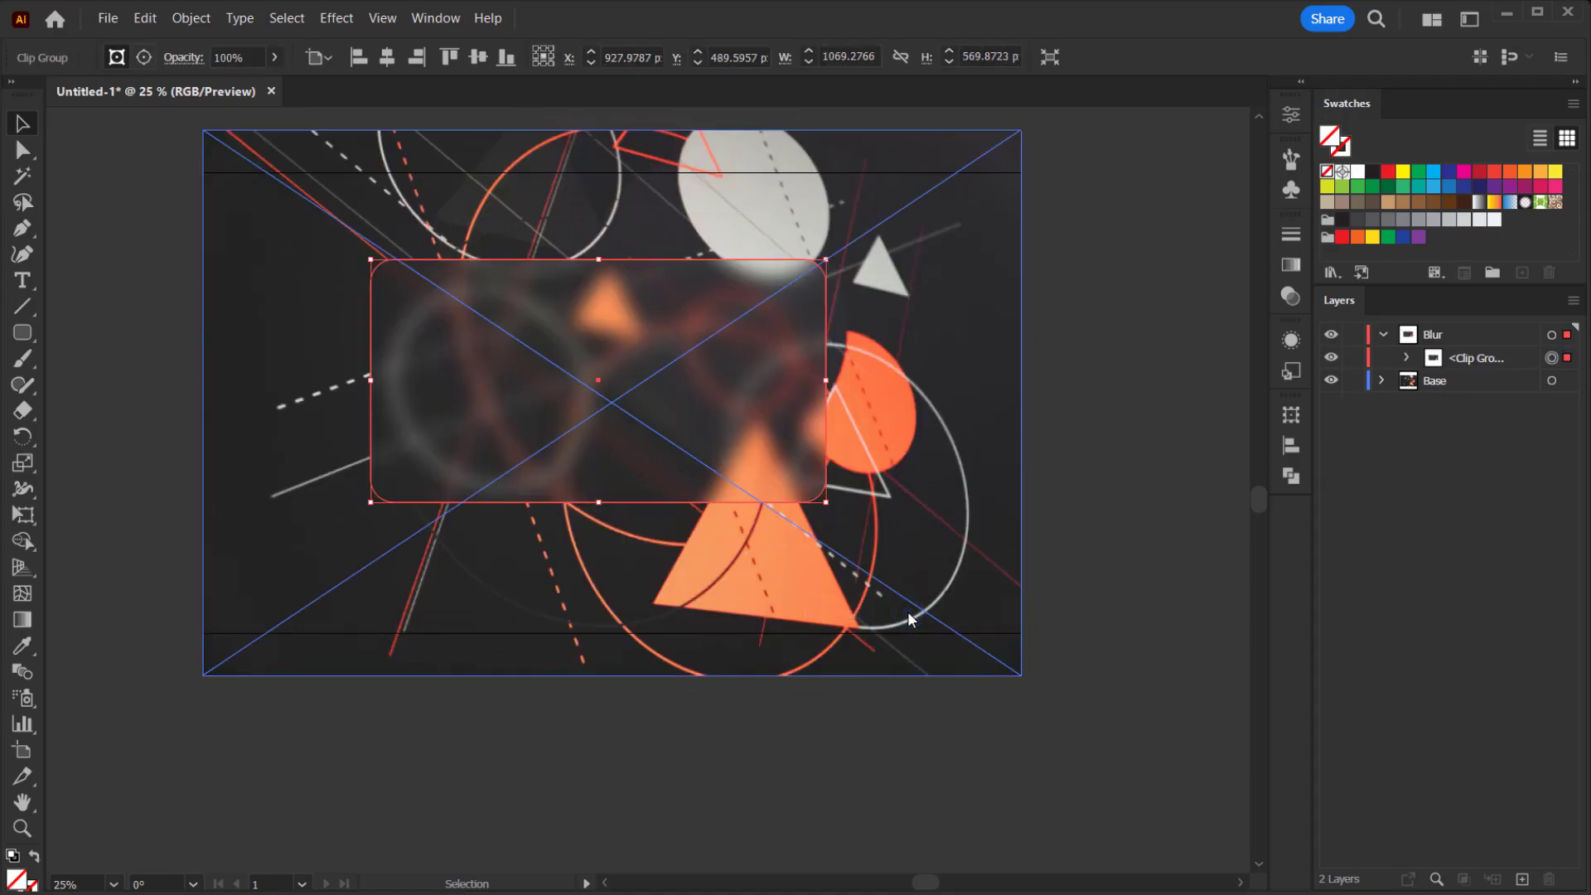
# Examine the blurred panel's edges against the sharp Base image and check the clip group's contents
pyautogui.scroll(3, 622, 362)
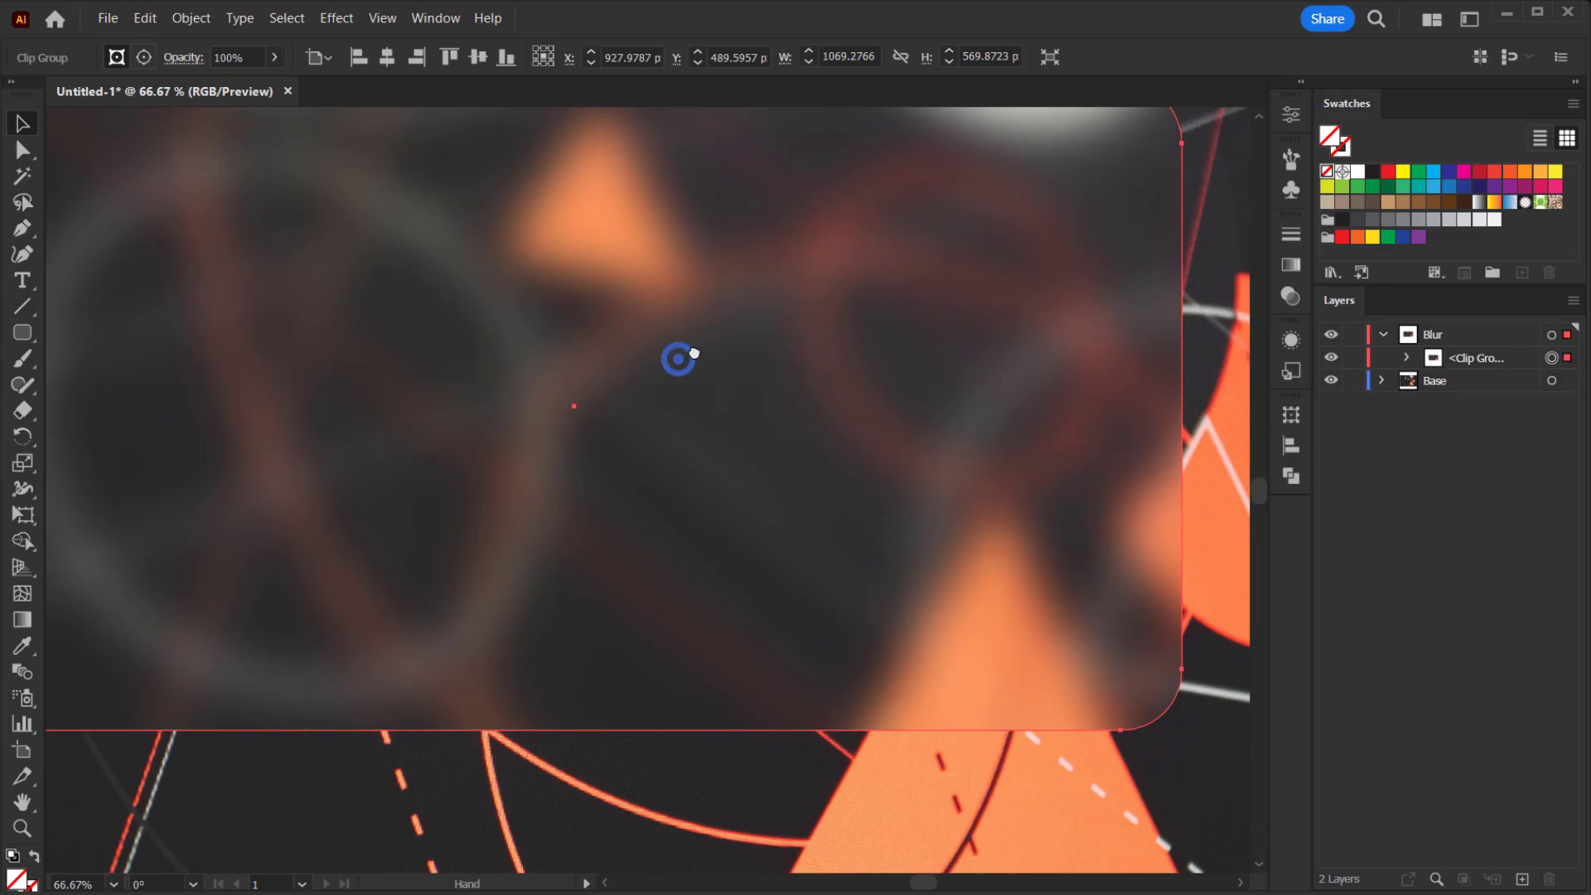
pyautogui.click(1407, 358)
pyautogui.click(1406, 358)
pyautogui.scroll(-4, 692, 462)
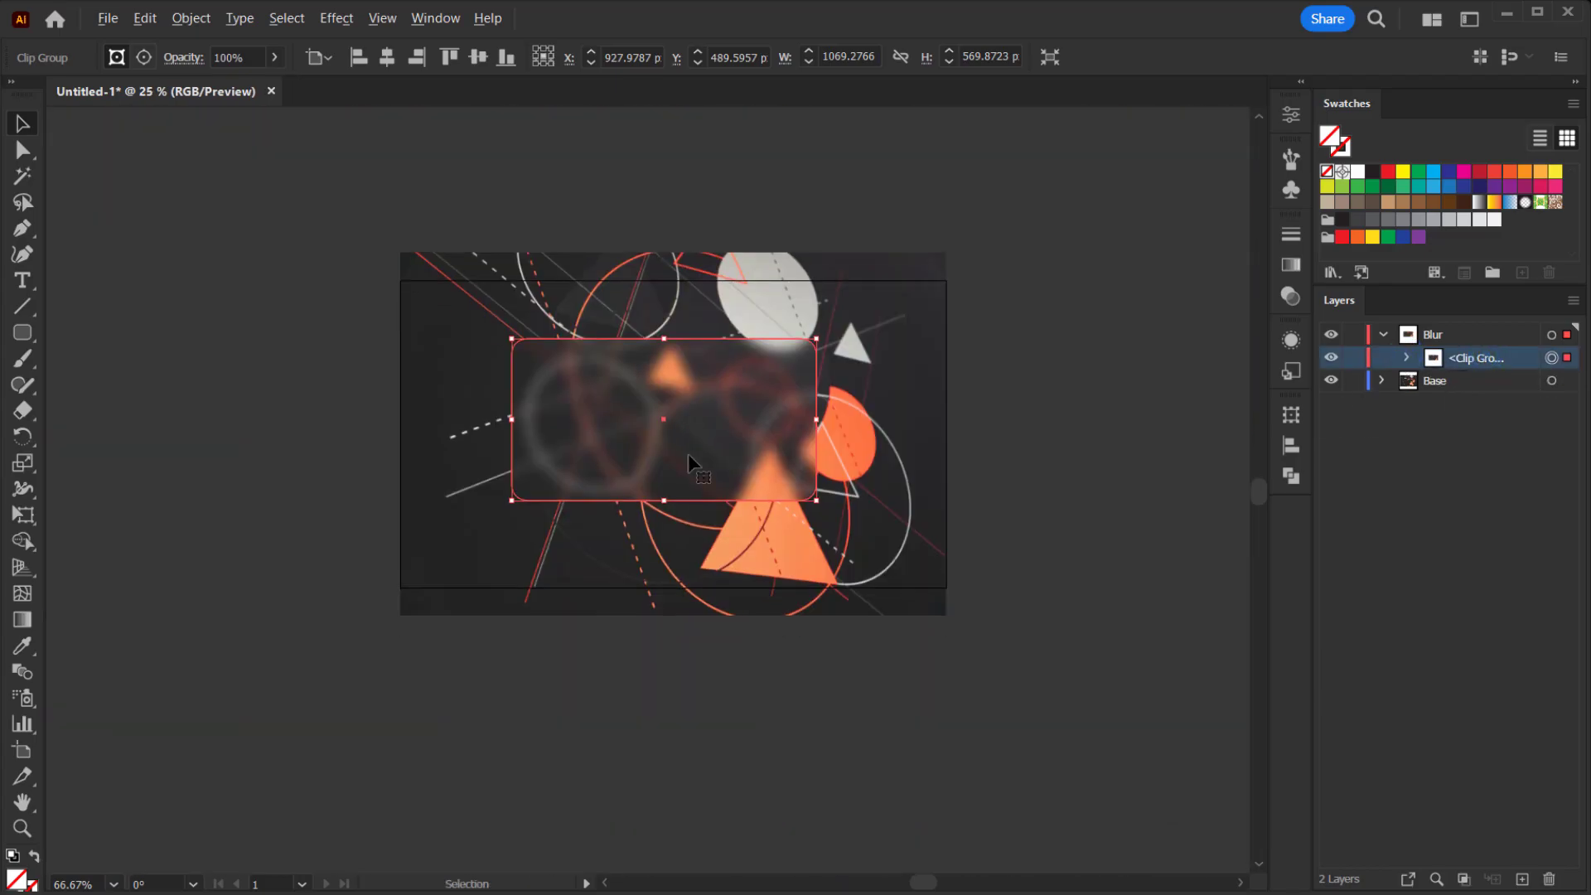
pyautogui.scroll(3, 779, 414)
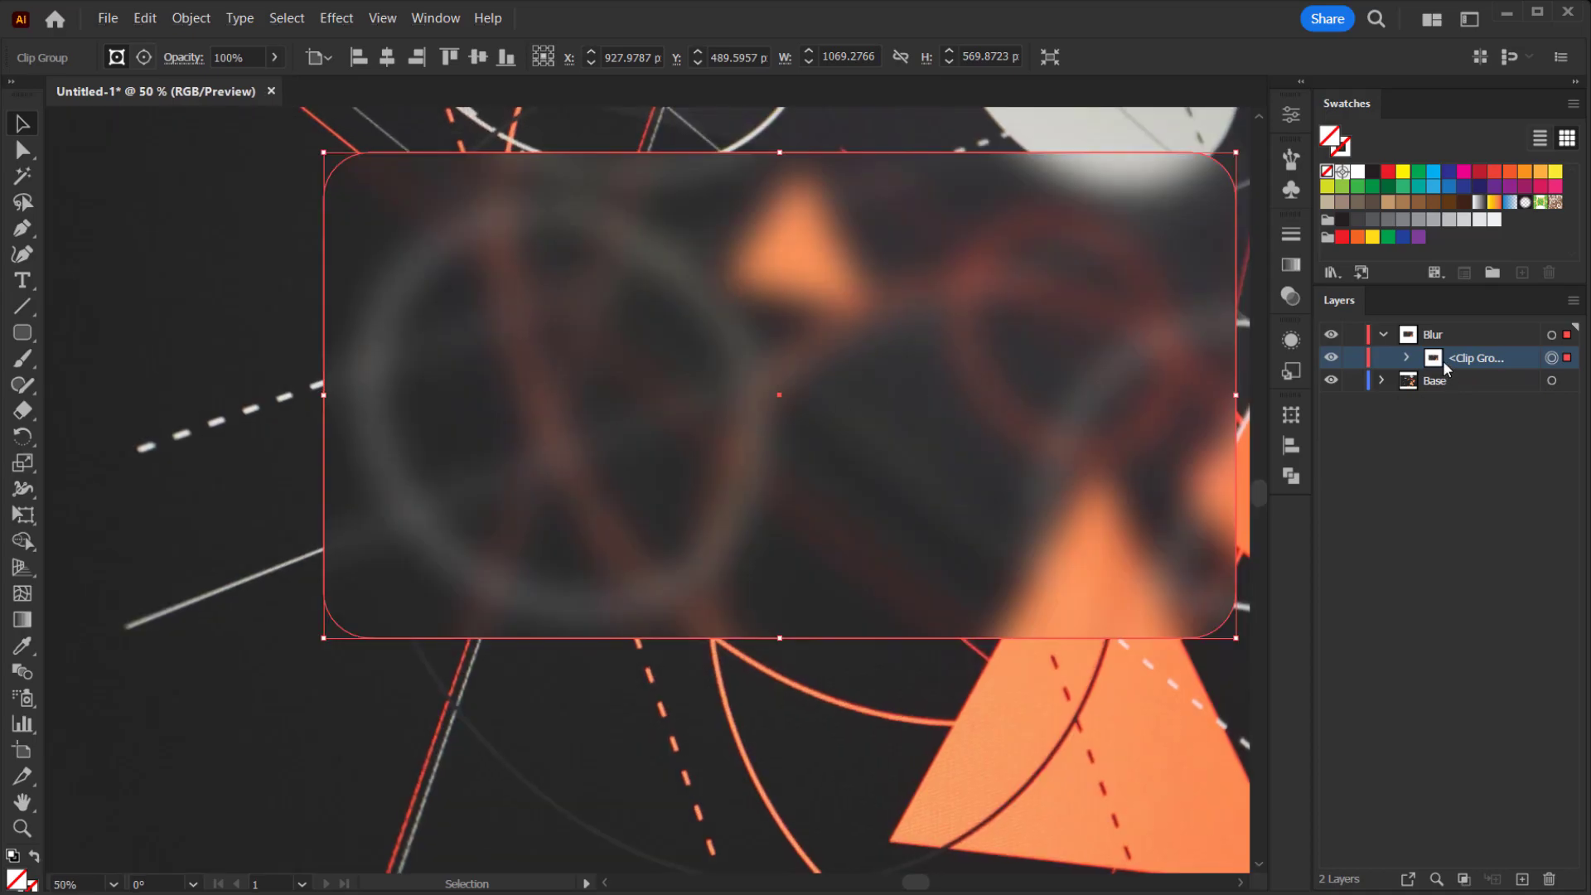
pyautogui.moveTo(945, 302); pyautogui.dragTo(700, 421)
# Expand the clip group, widen the layer list to show full names, and rename the group's rectangle as Stroke
pyautogui.click(1407, 358)
pyautogui.click(1500, 379)
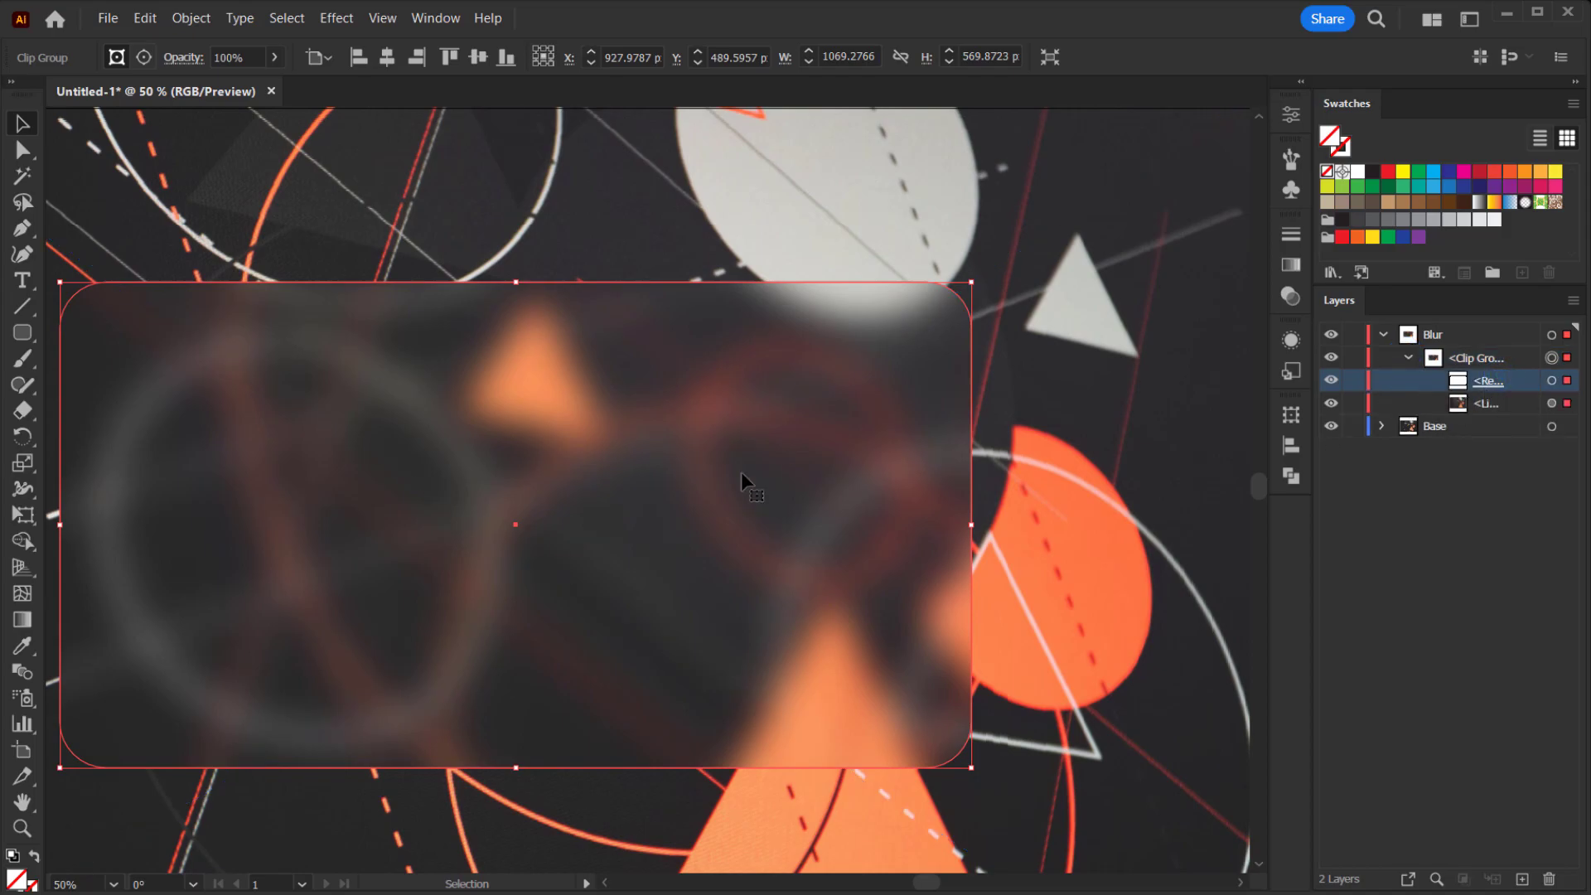
pyautogui.scroll(-1, 686, 476)
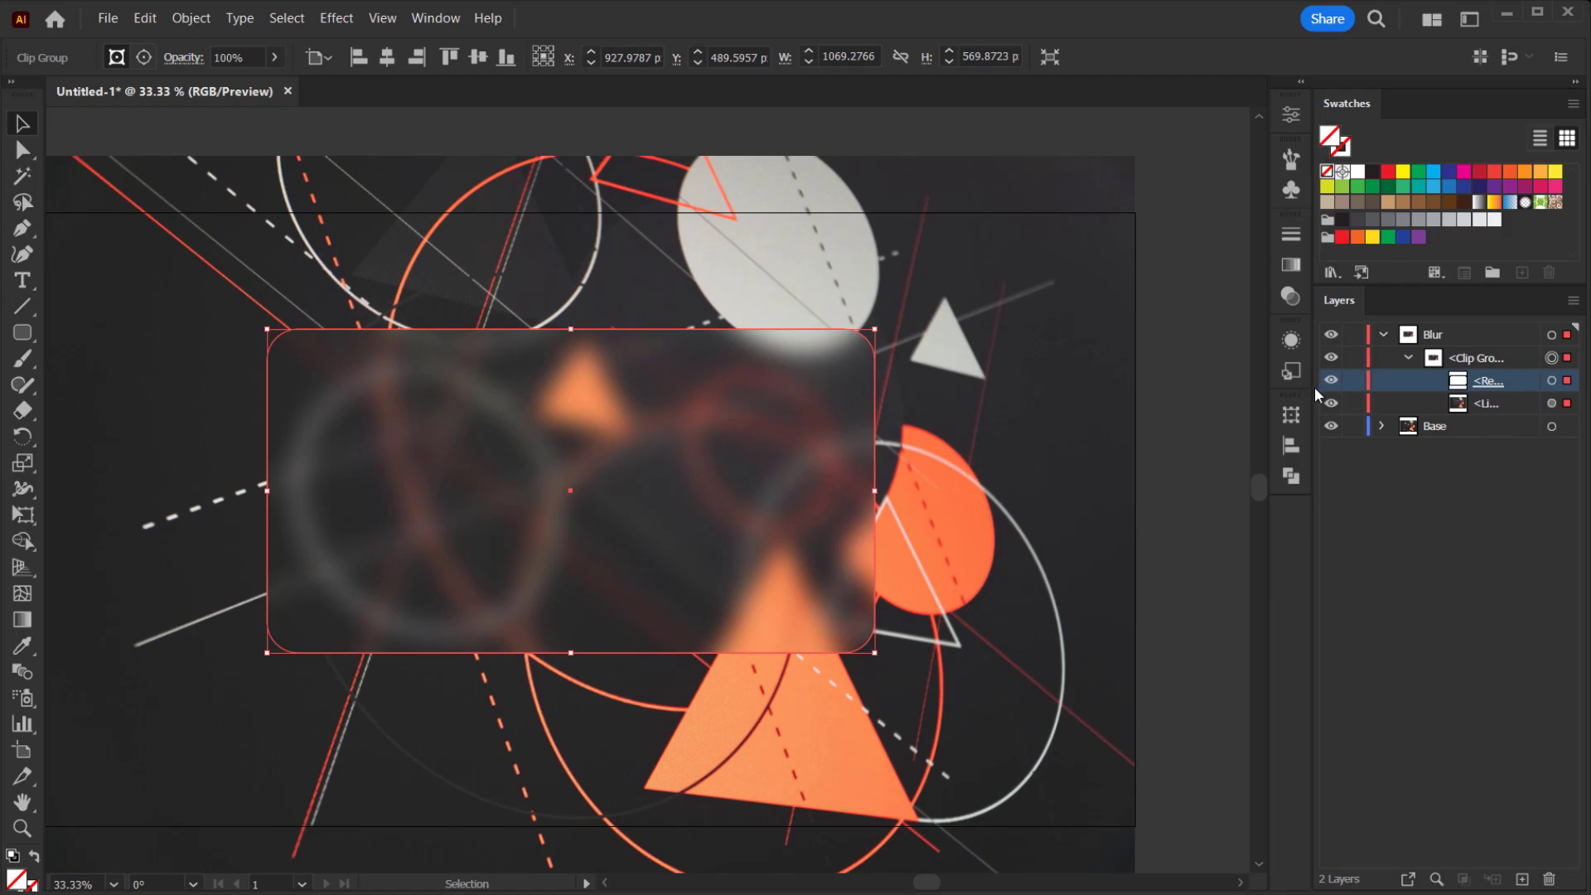
pyautogui.moveTo(1315, 386); pyautogui.dragTo(1206, 401)
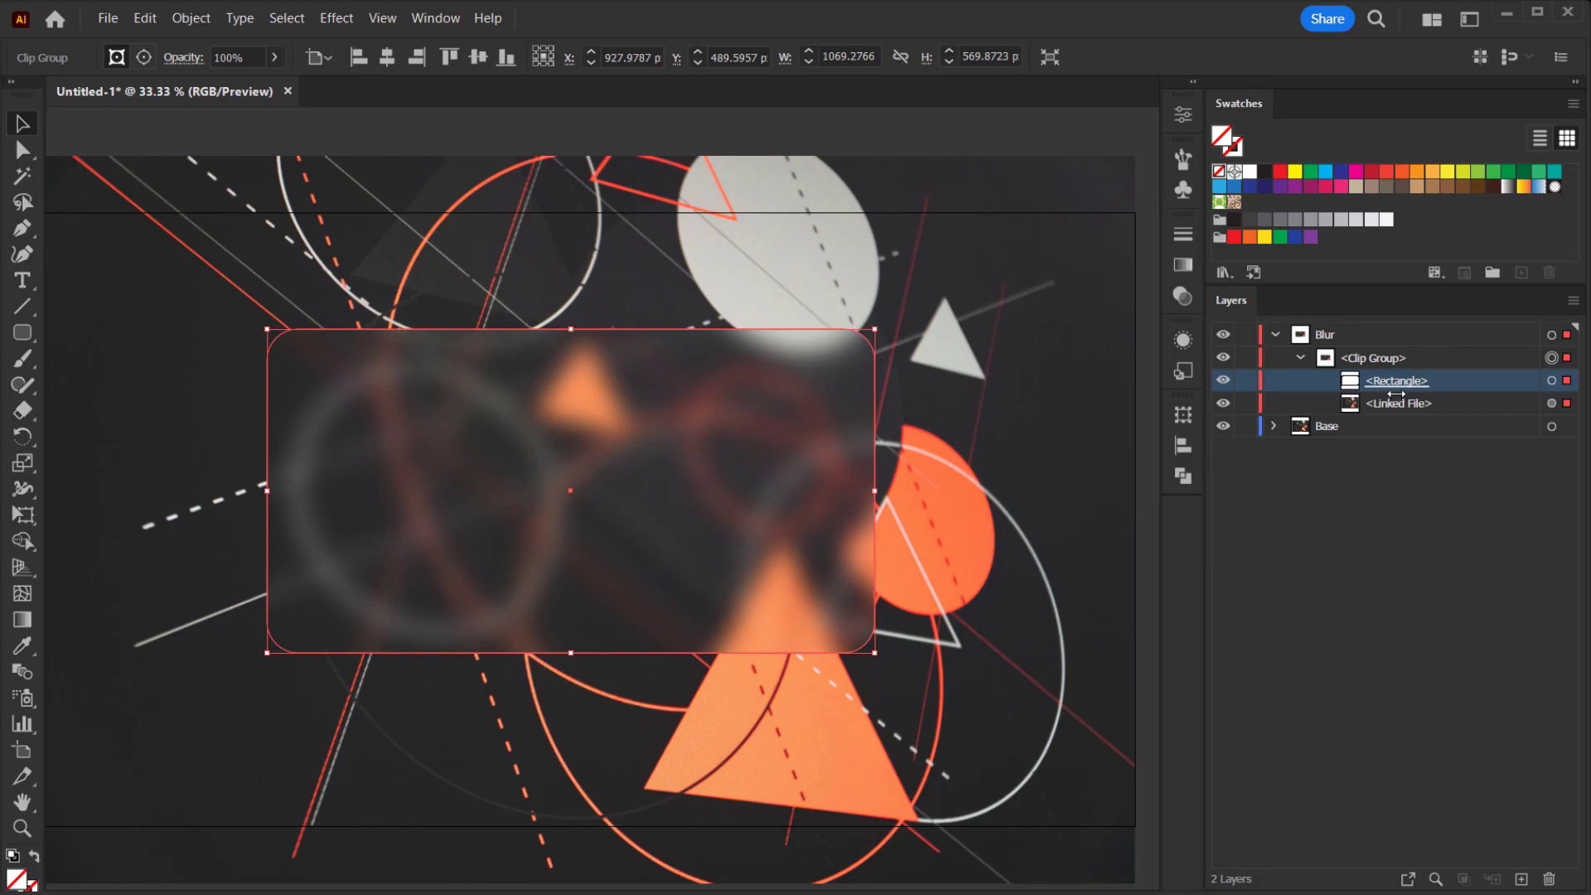
pyautogui.doubleClick(1395, 381)
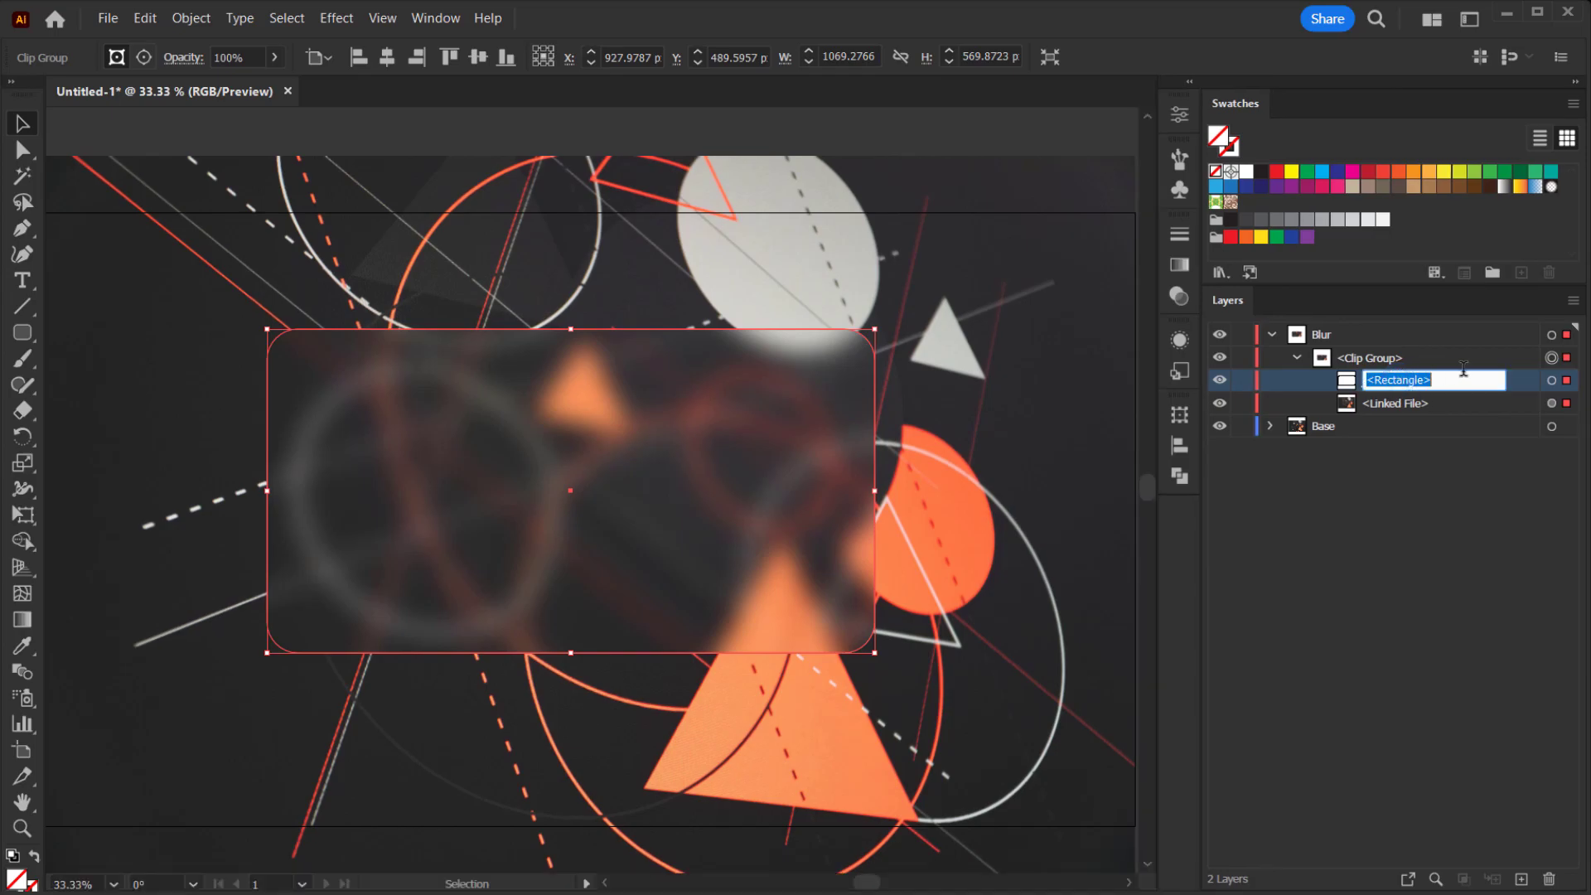
pyautogui.write('Stroke')
pyautogui.press('Return')
pyautogui.click(1478, 649)
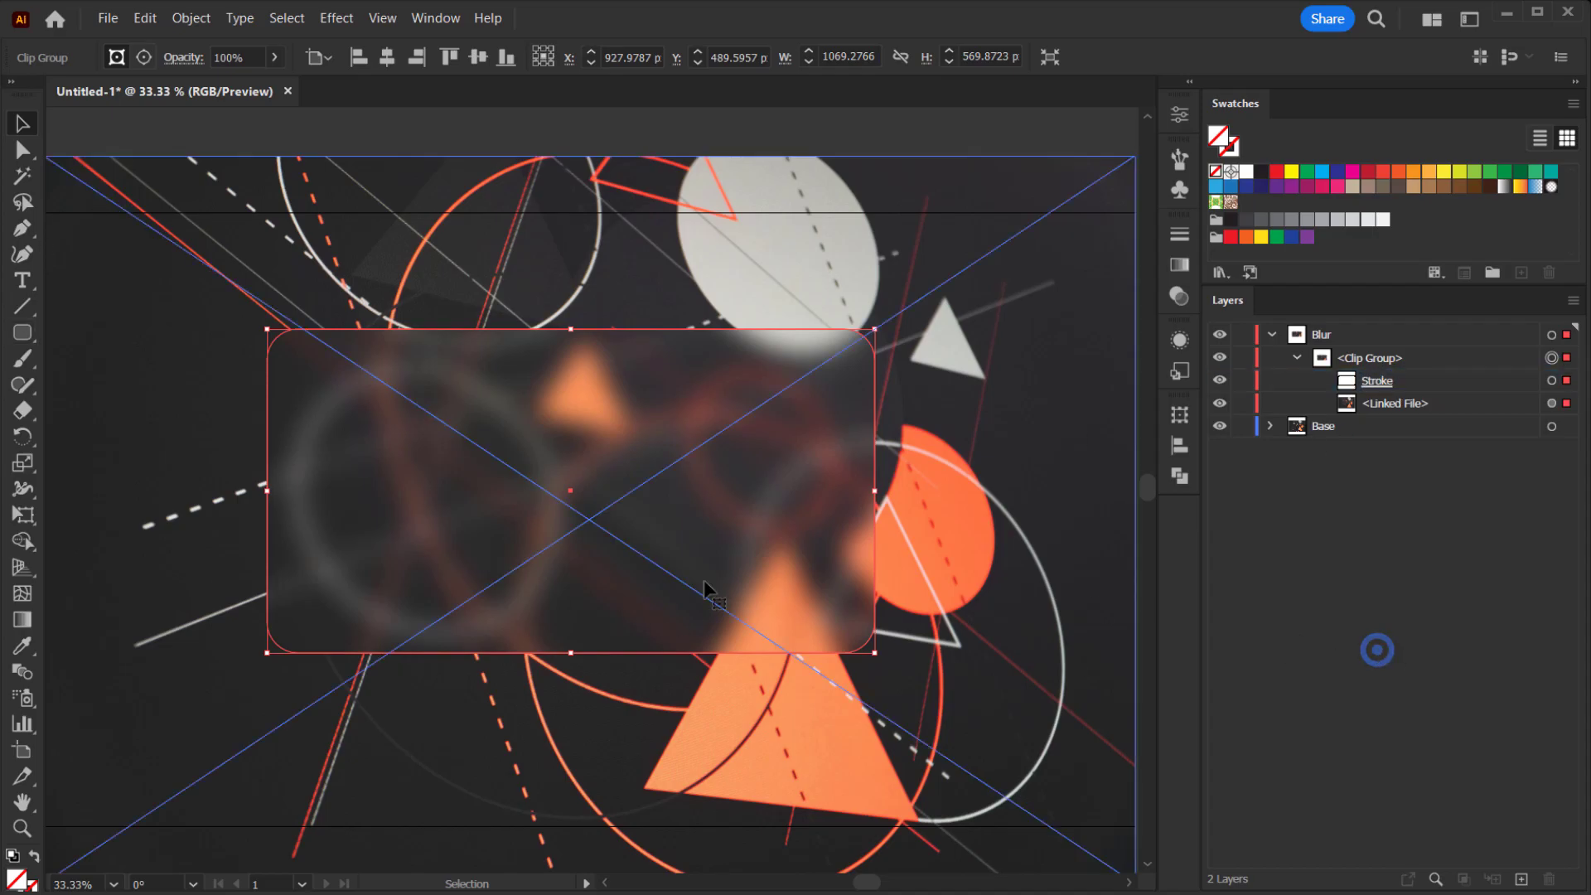
# Apply a white-to-black linear gradient to the stroke of the clip group's Stroke rectangle
pyautogui.scroll(2, 497, 526)
pyautogui.moveTo(718, 353); pyautogui.dragTo(588, 421)
pyautogui.scroll(-3, 531, 448)
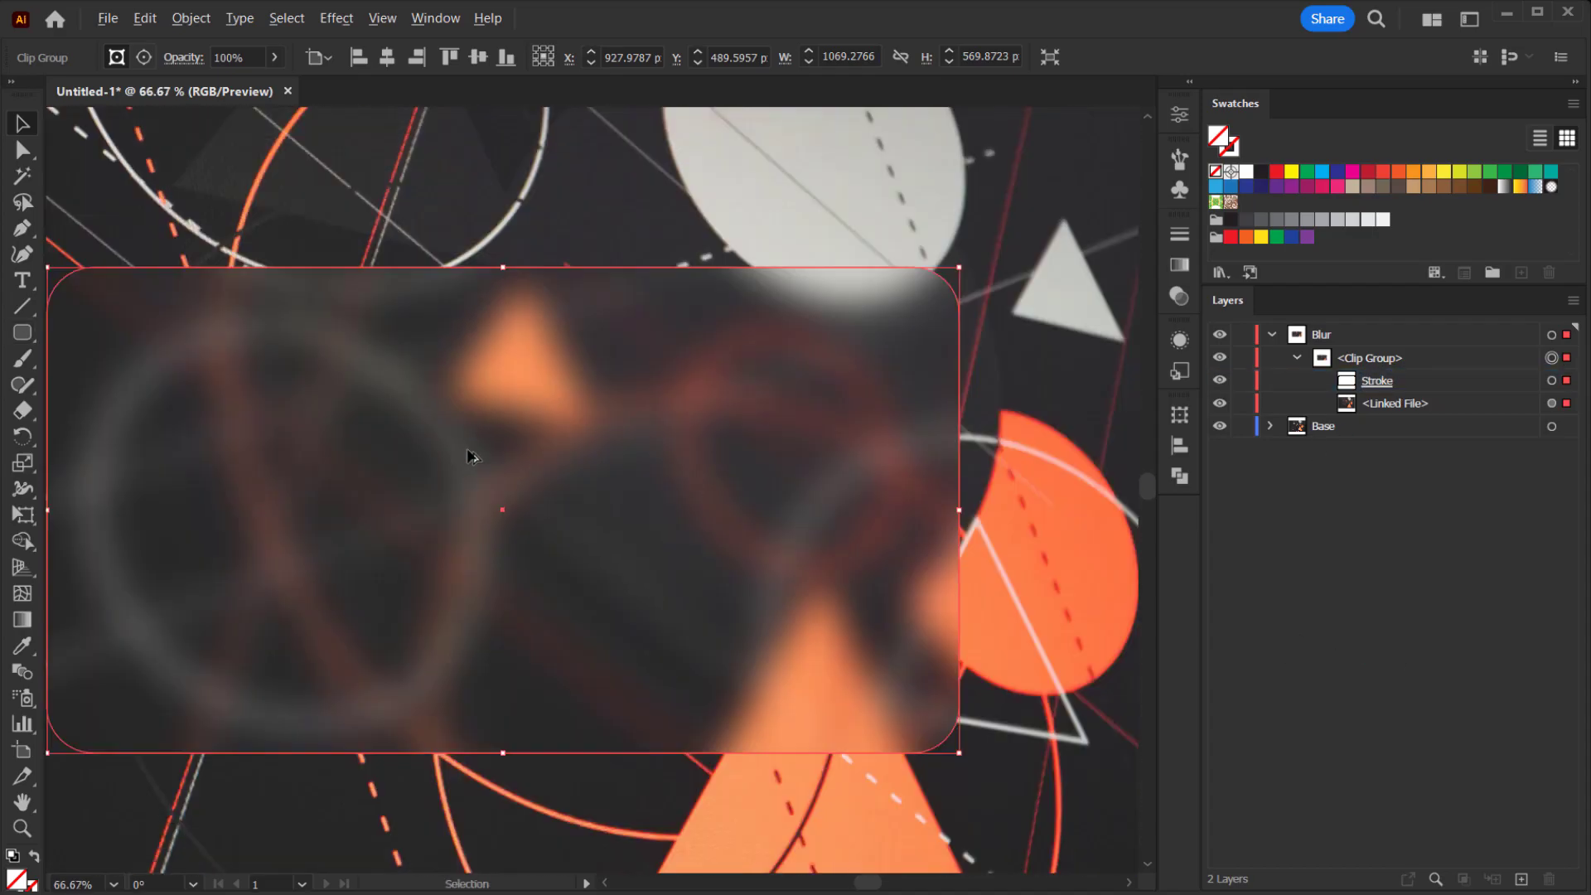
pyautogui.click(1374, 384)
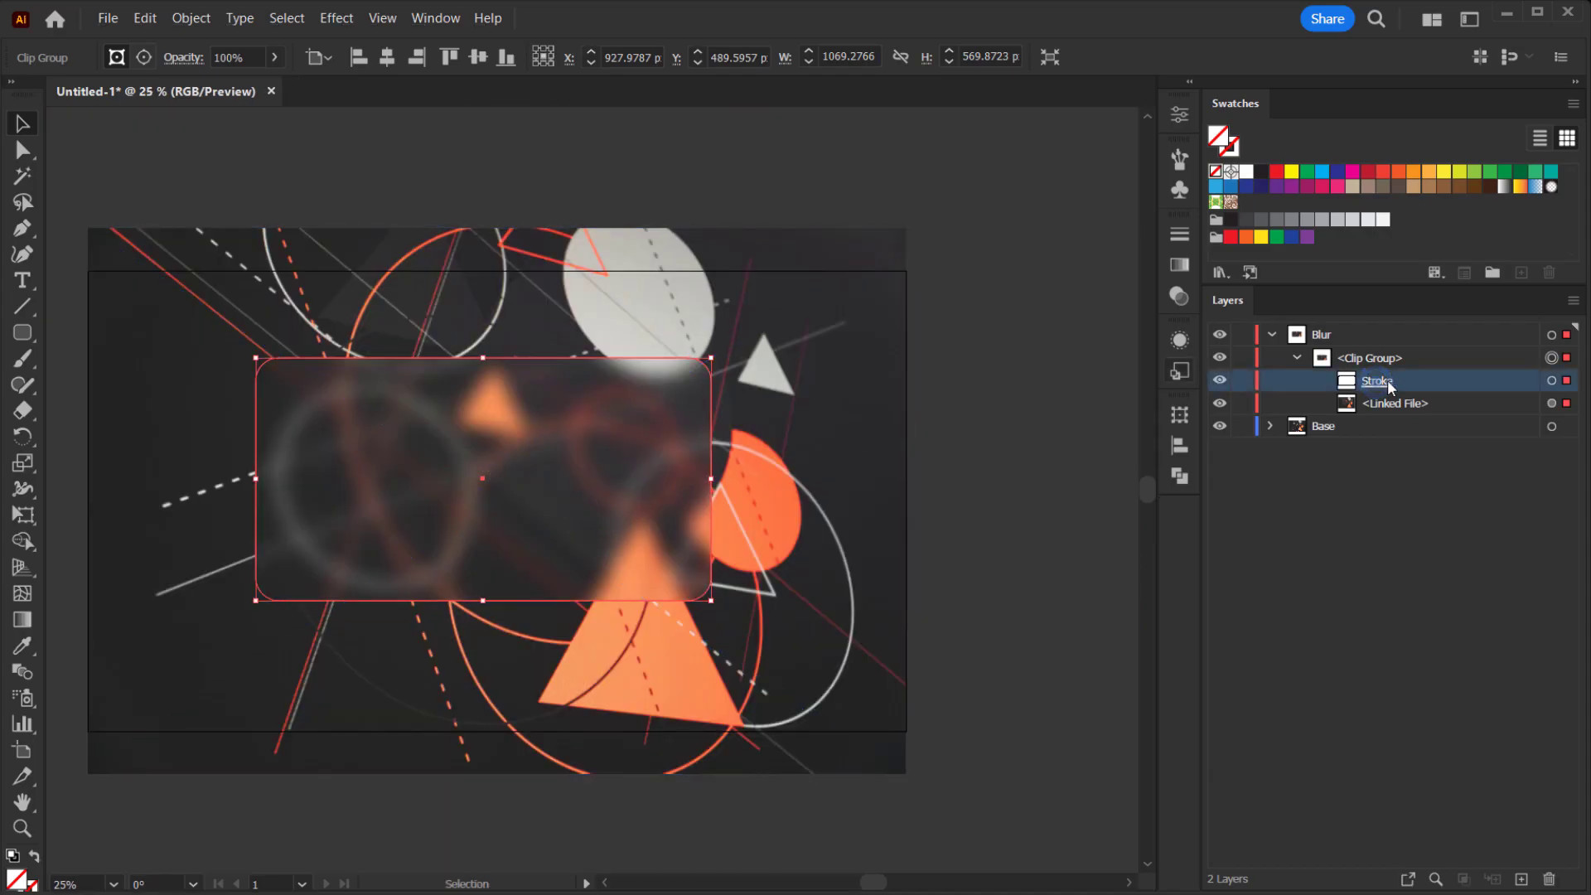
pyautogui.click(1180, 266)
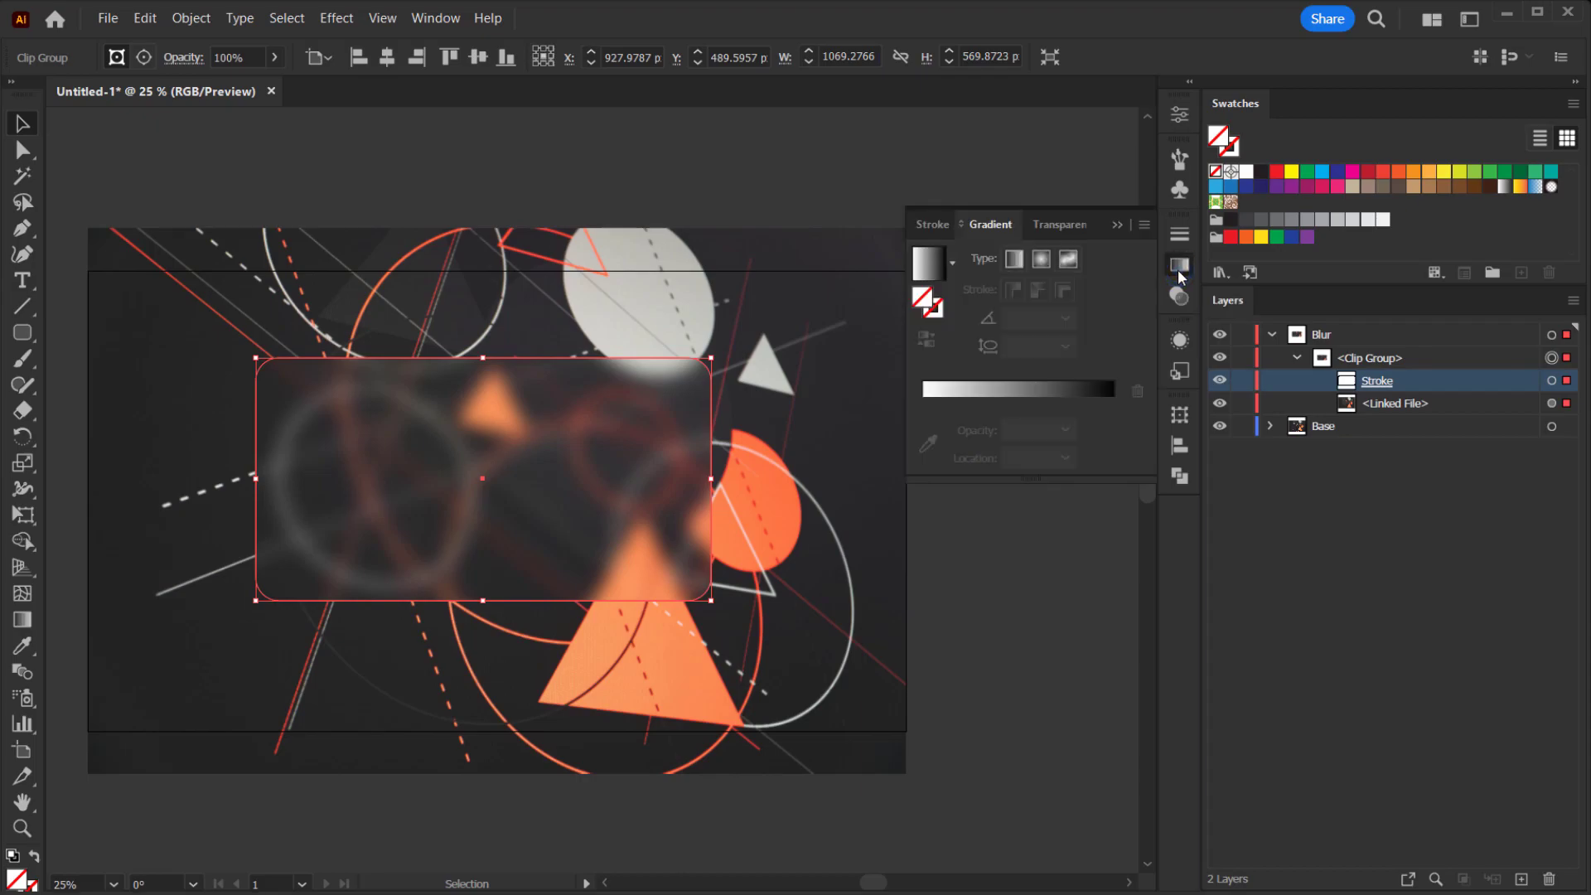
pyautogui.click(936, 312)
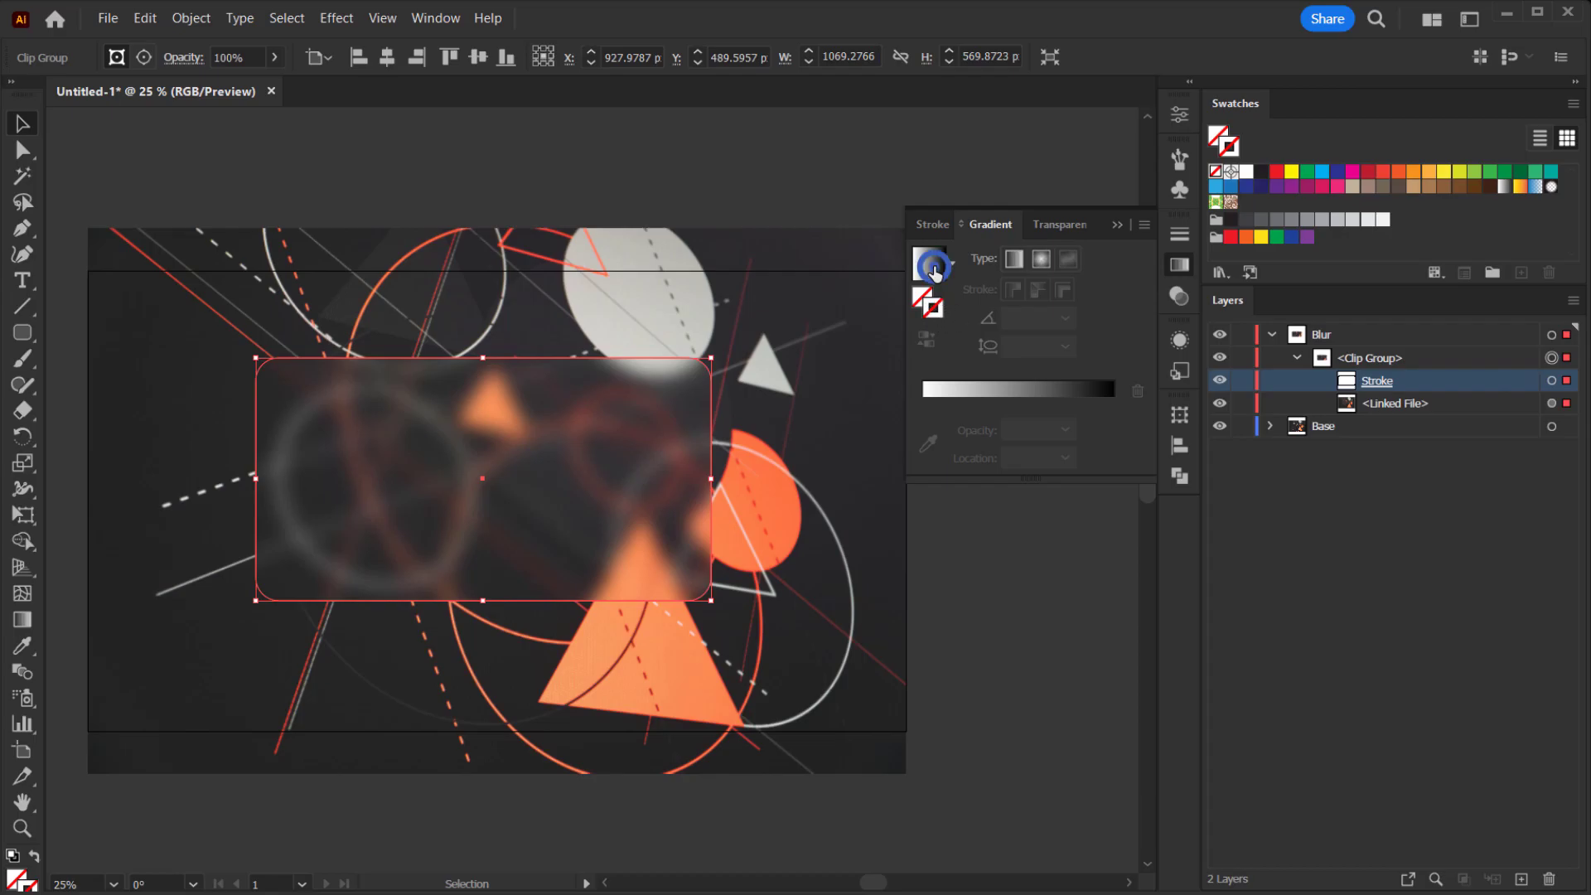
pyautogui.click(930, 262)
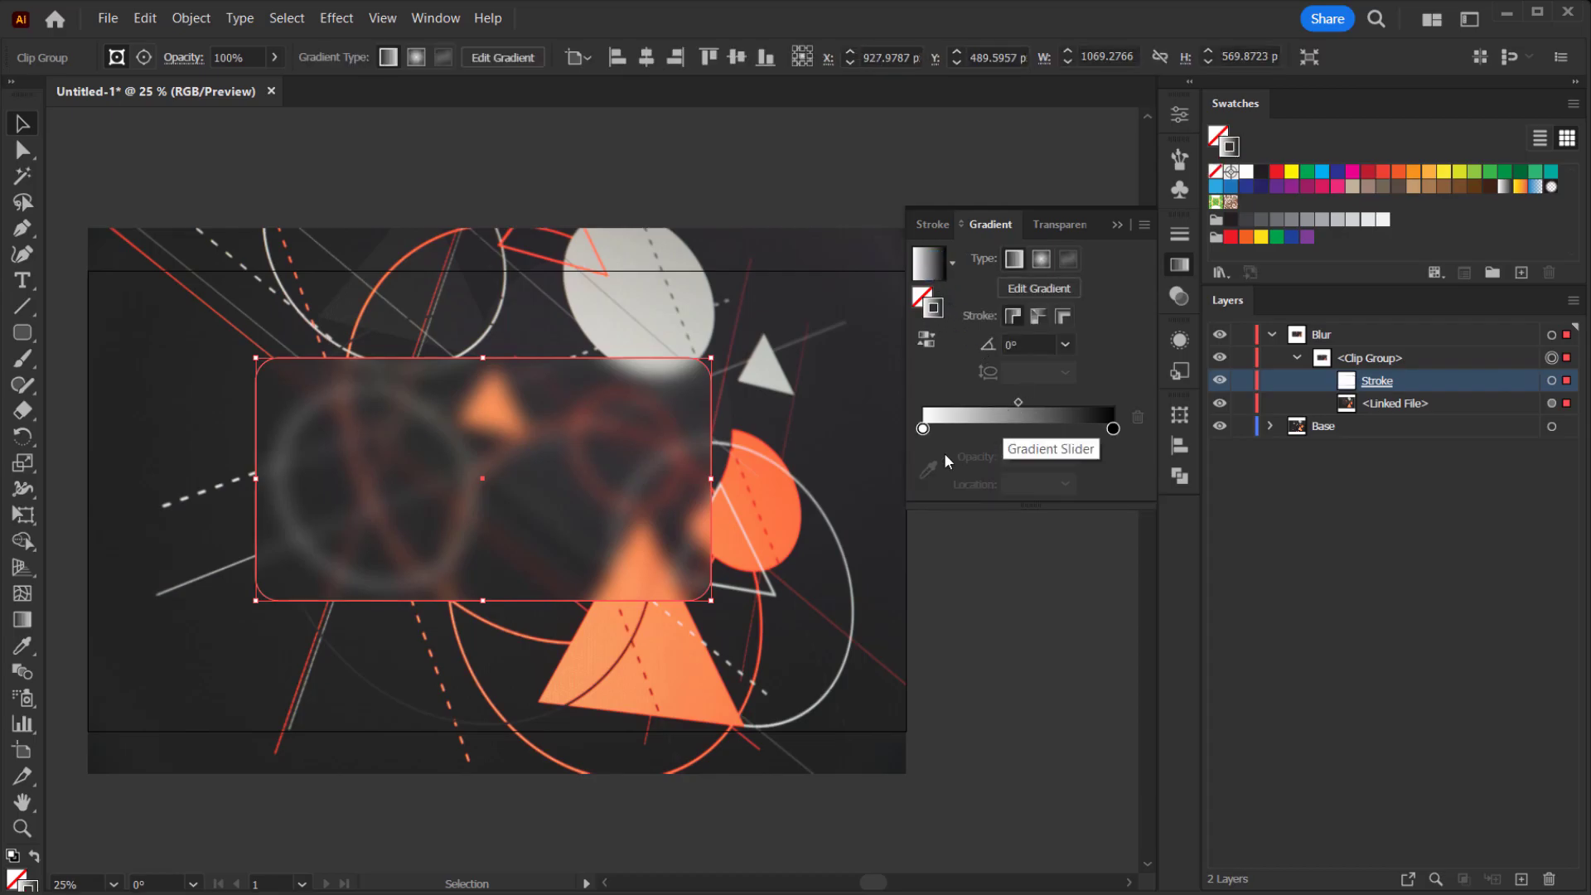
# Examine the colour settings of the stroke gradient's white start stop with the panel's rounded corners in close view
pyautogui.scroll(2, 456, 481)
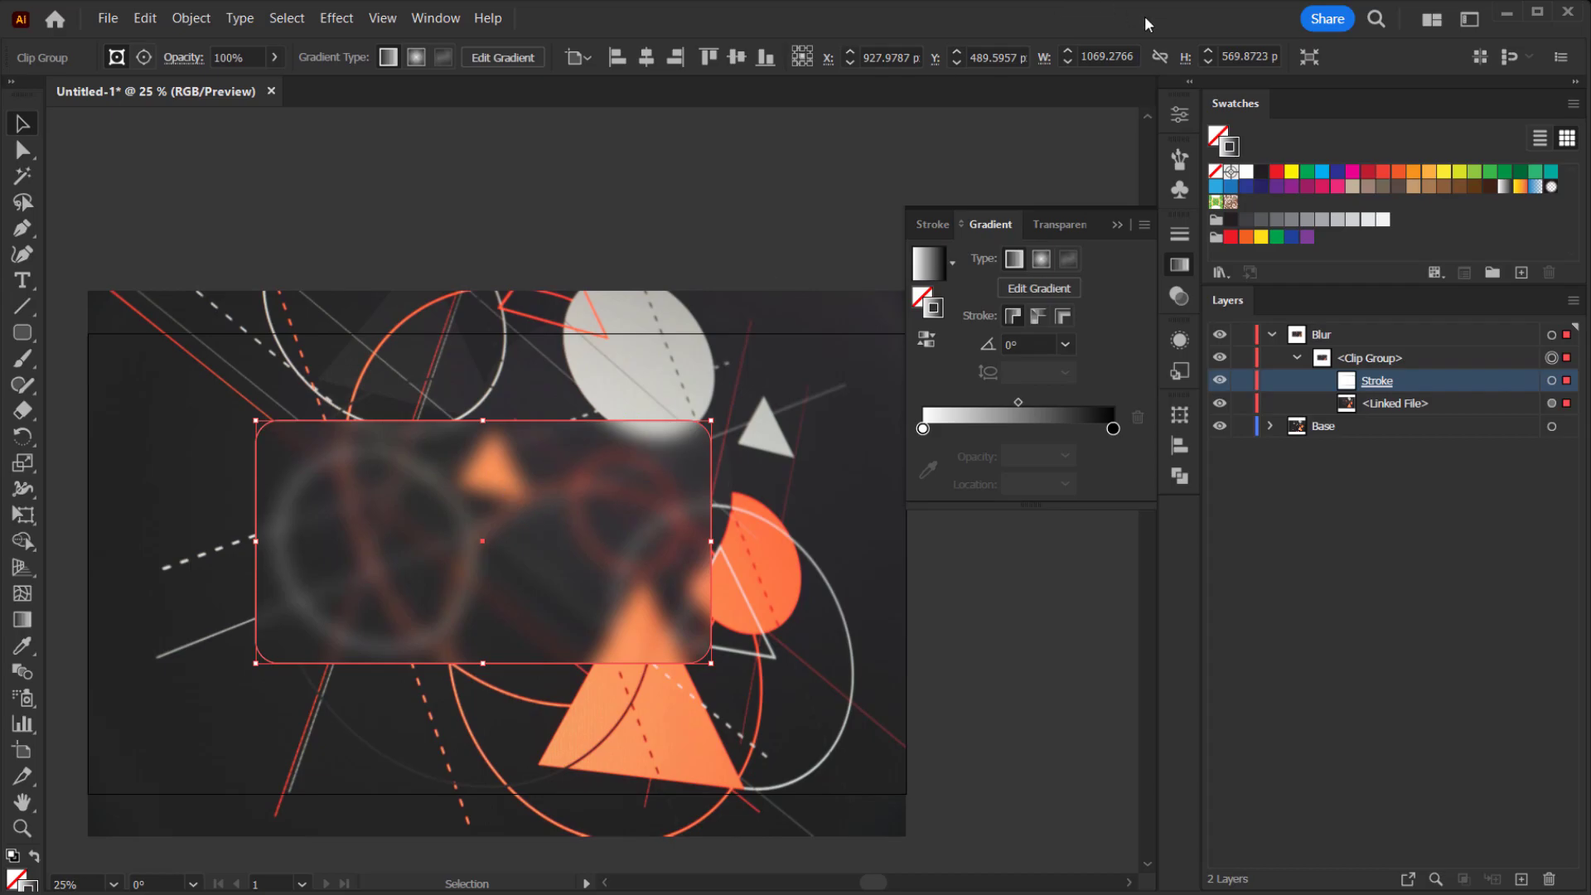
pyautogui.scroll(3, 561, 555)
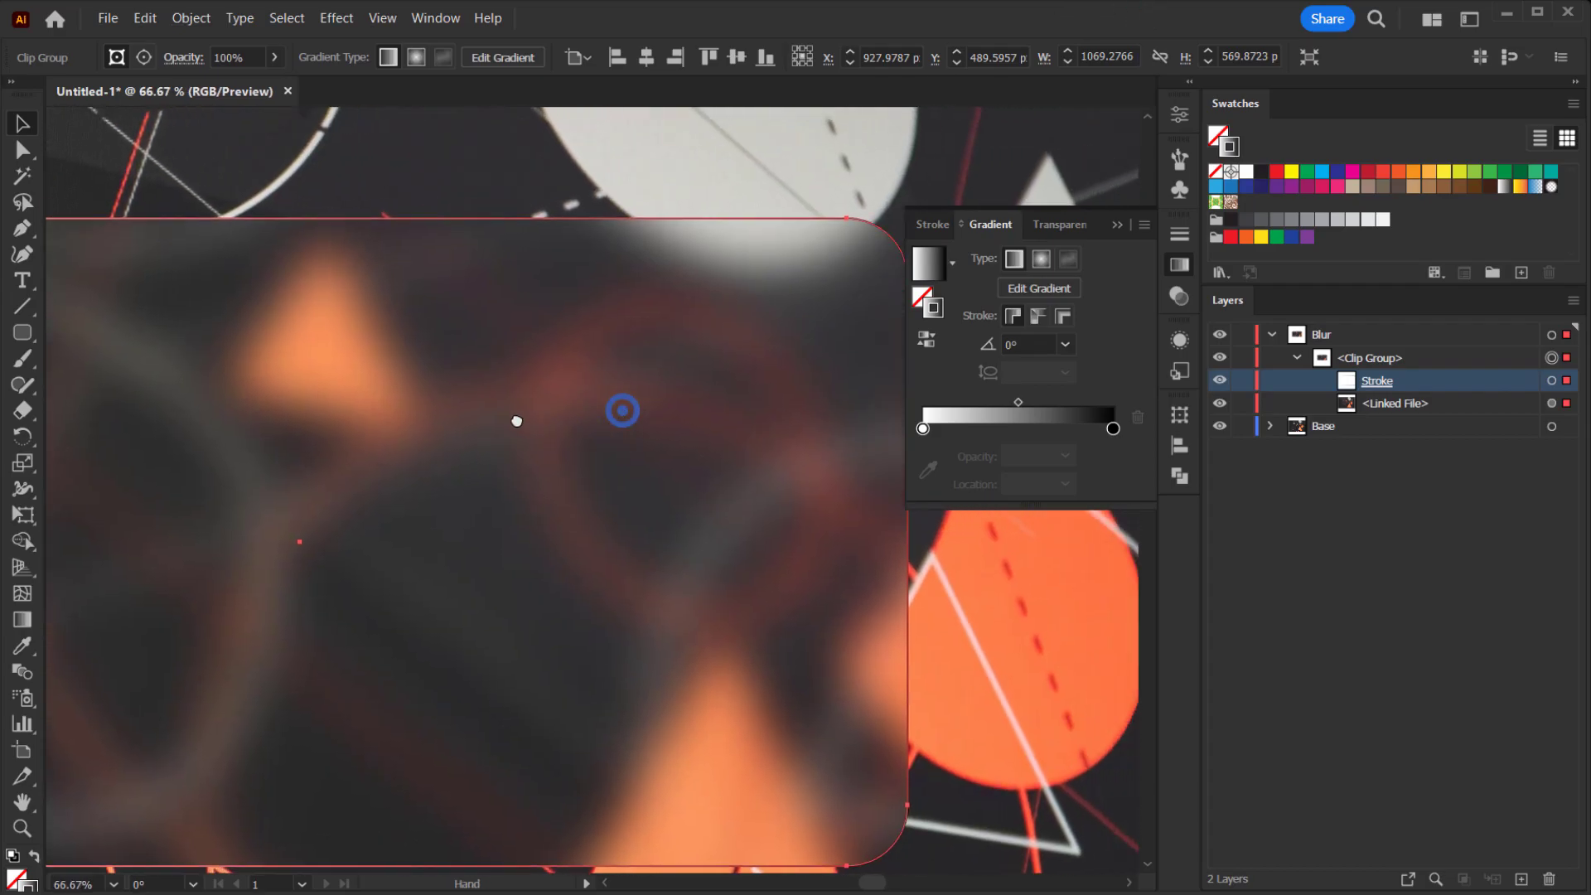
pyautogui.moveTo(474, 410); pyautogui.dragTo(471, 410)
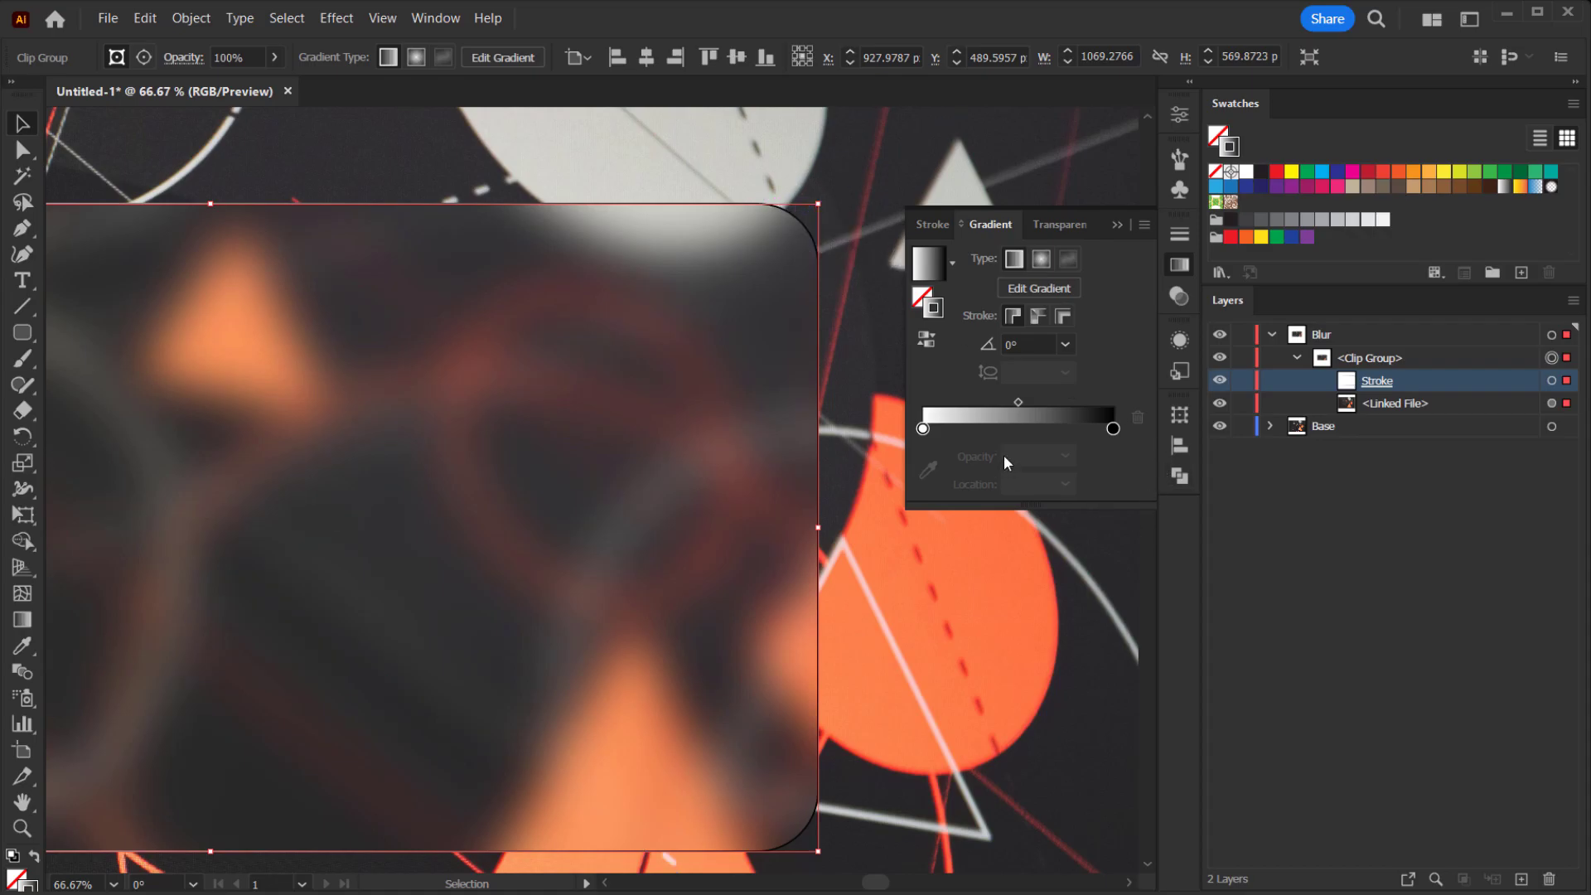
pyautogui.click(923, 428)
pyautogui.doubleClick(925, 431)
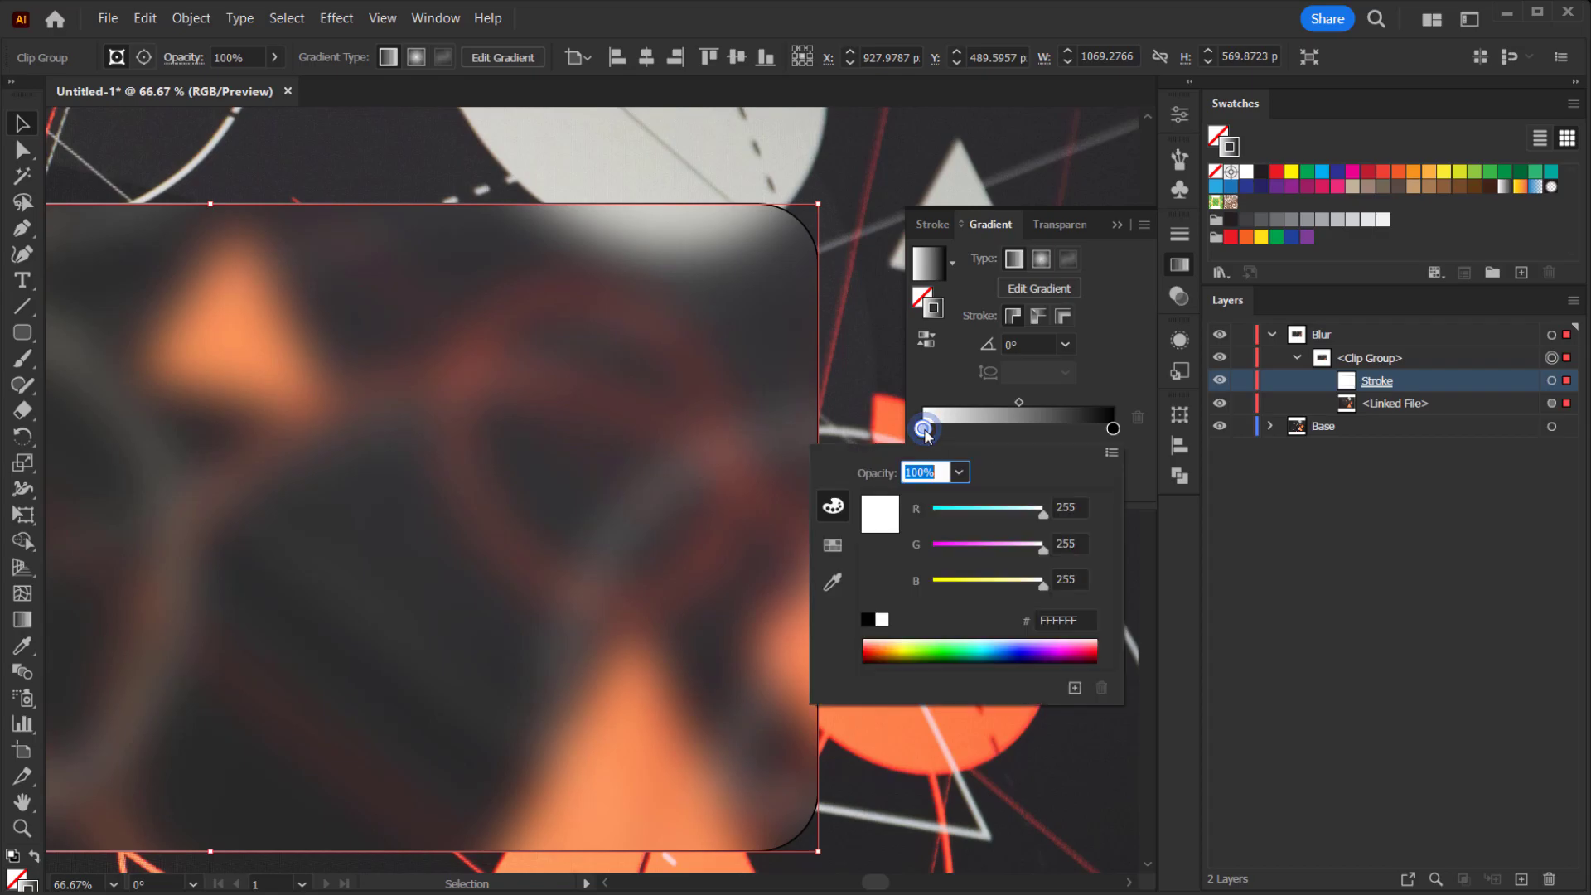
pyautogui.click(840, 550)
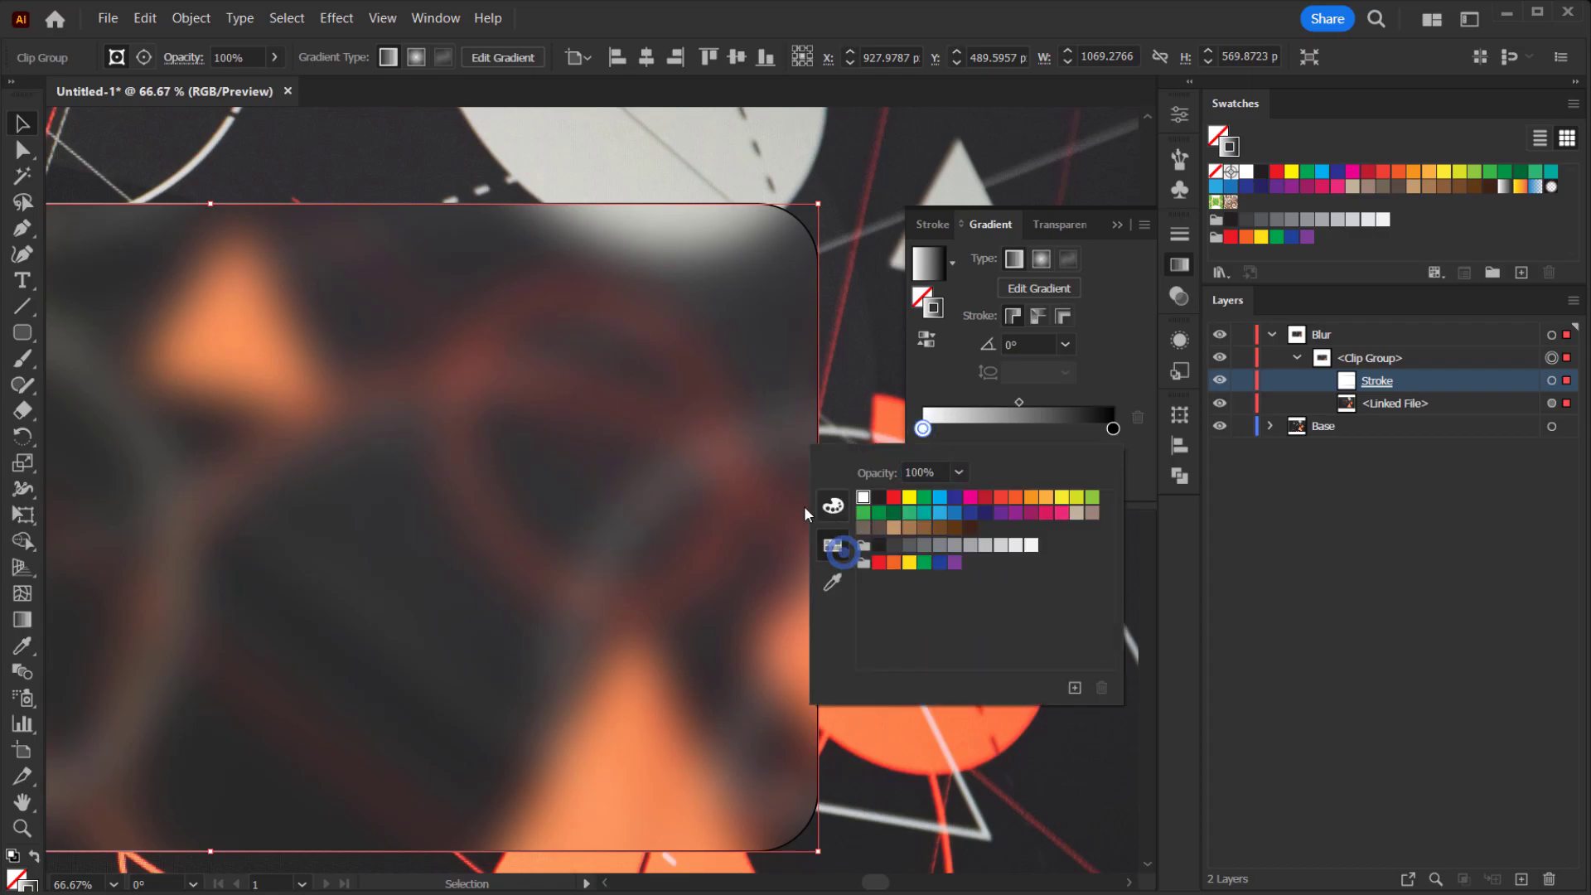
pyautogui.click(833, 505)
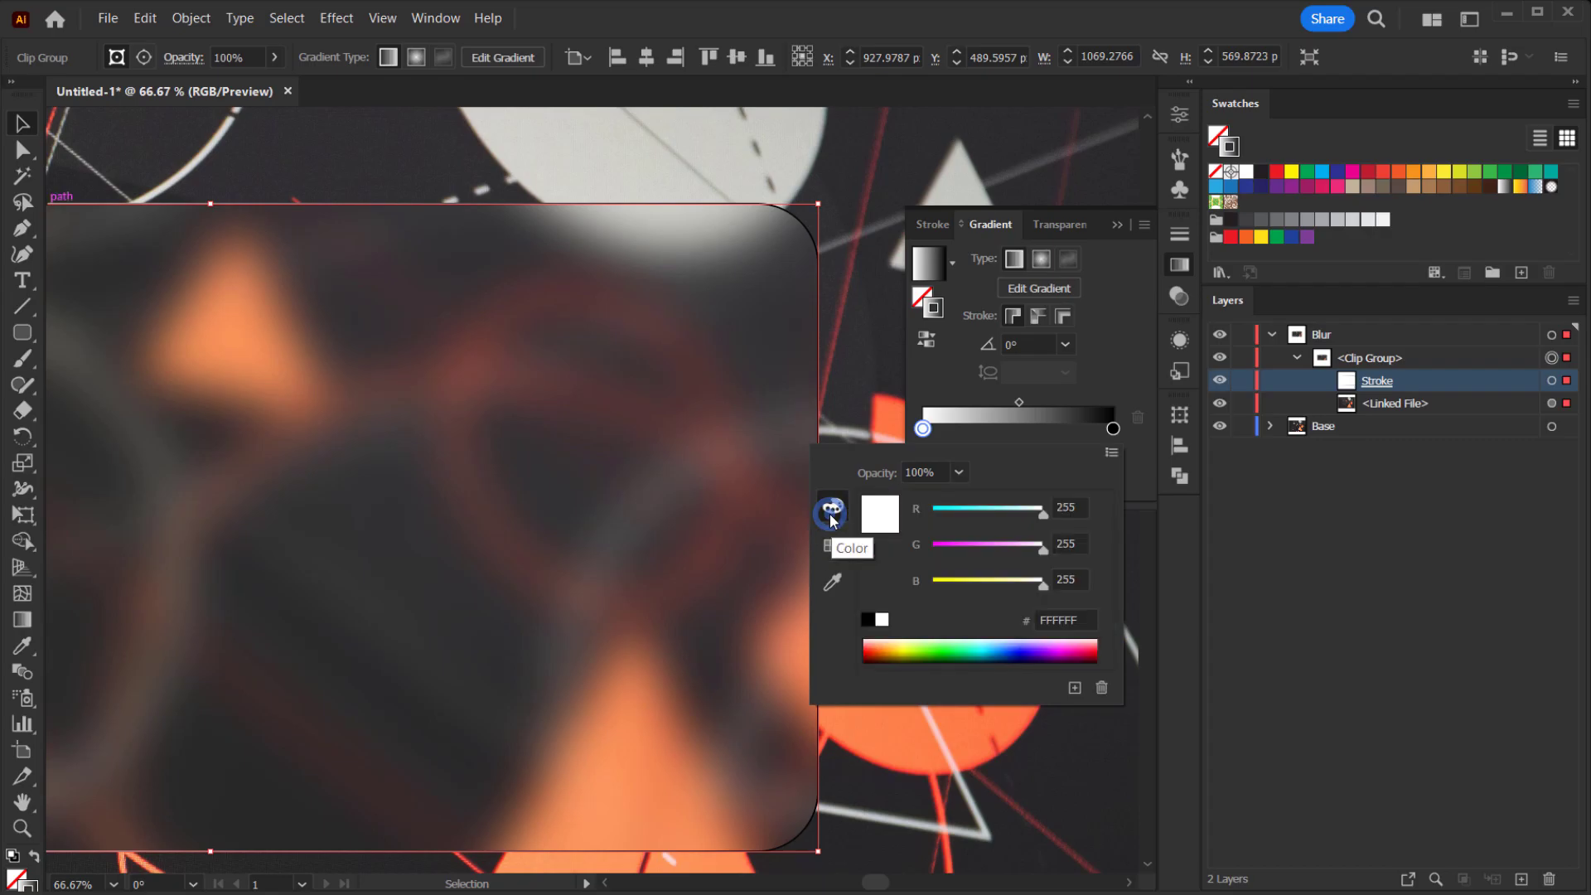
pyautogui.click(833, 513)
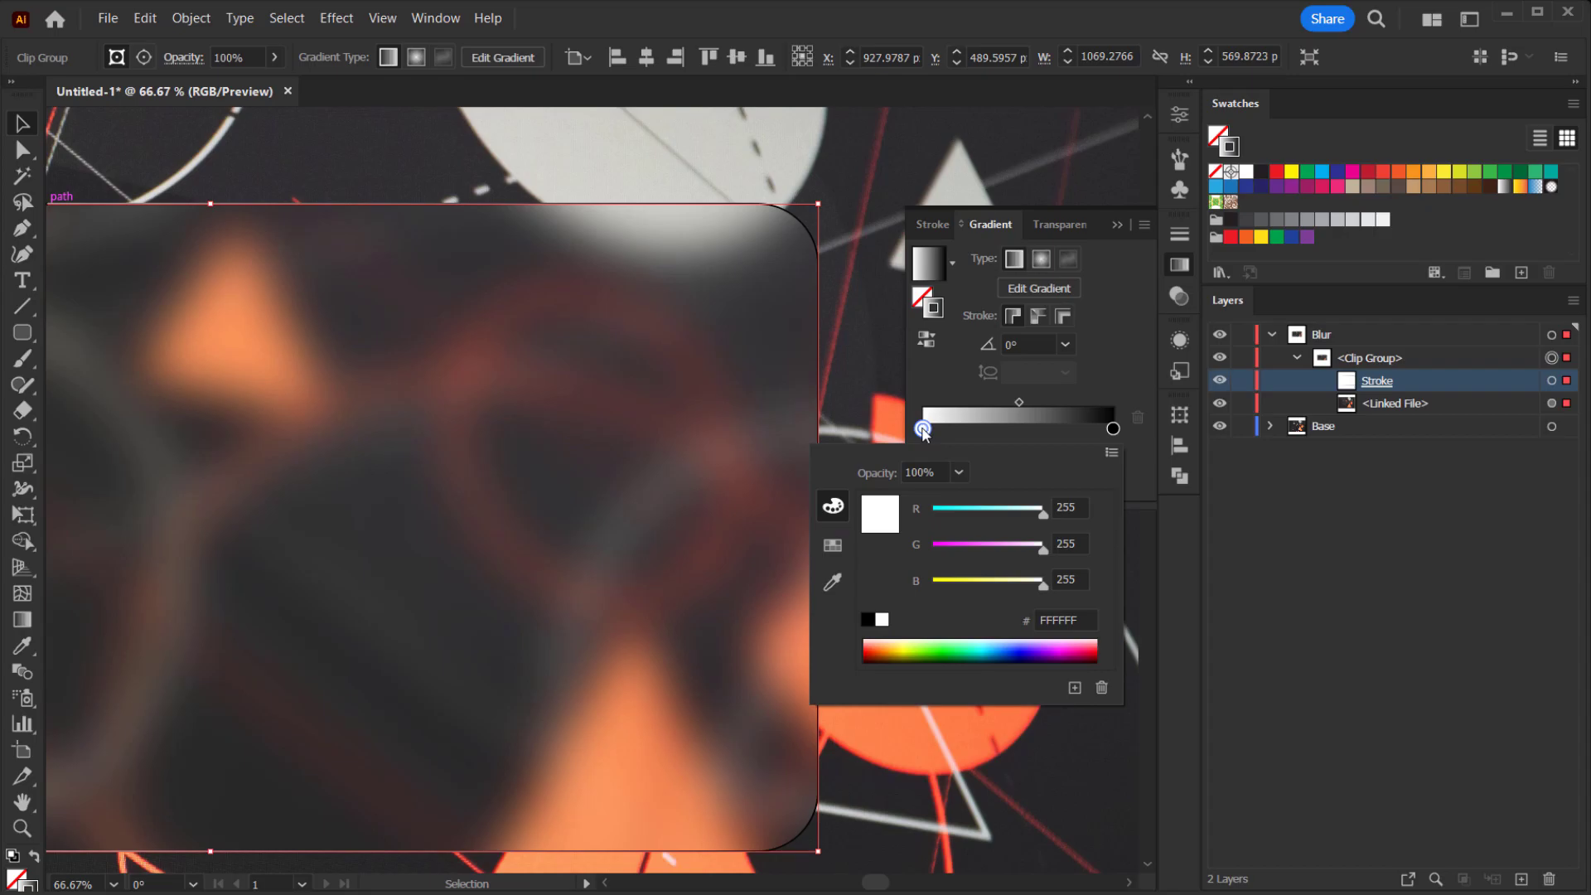
pyautogui.click(922, 429)
# Recolour the black end stop of the stroke gradient white and set its opacity to 20%
pyautogui.doubleClick(1113, 429)
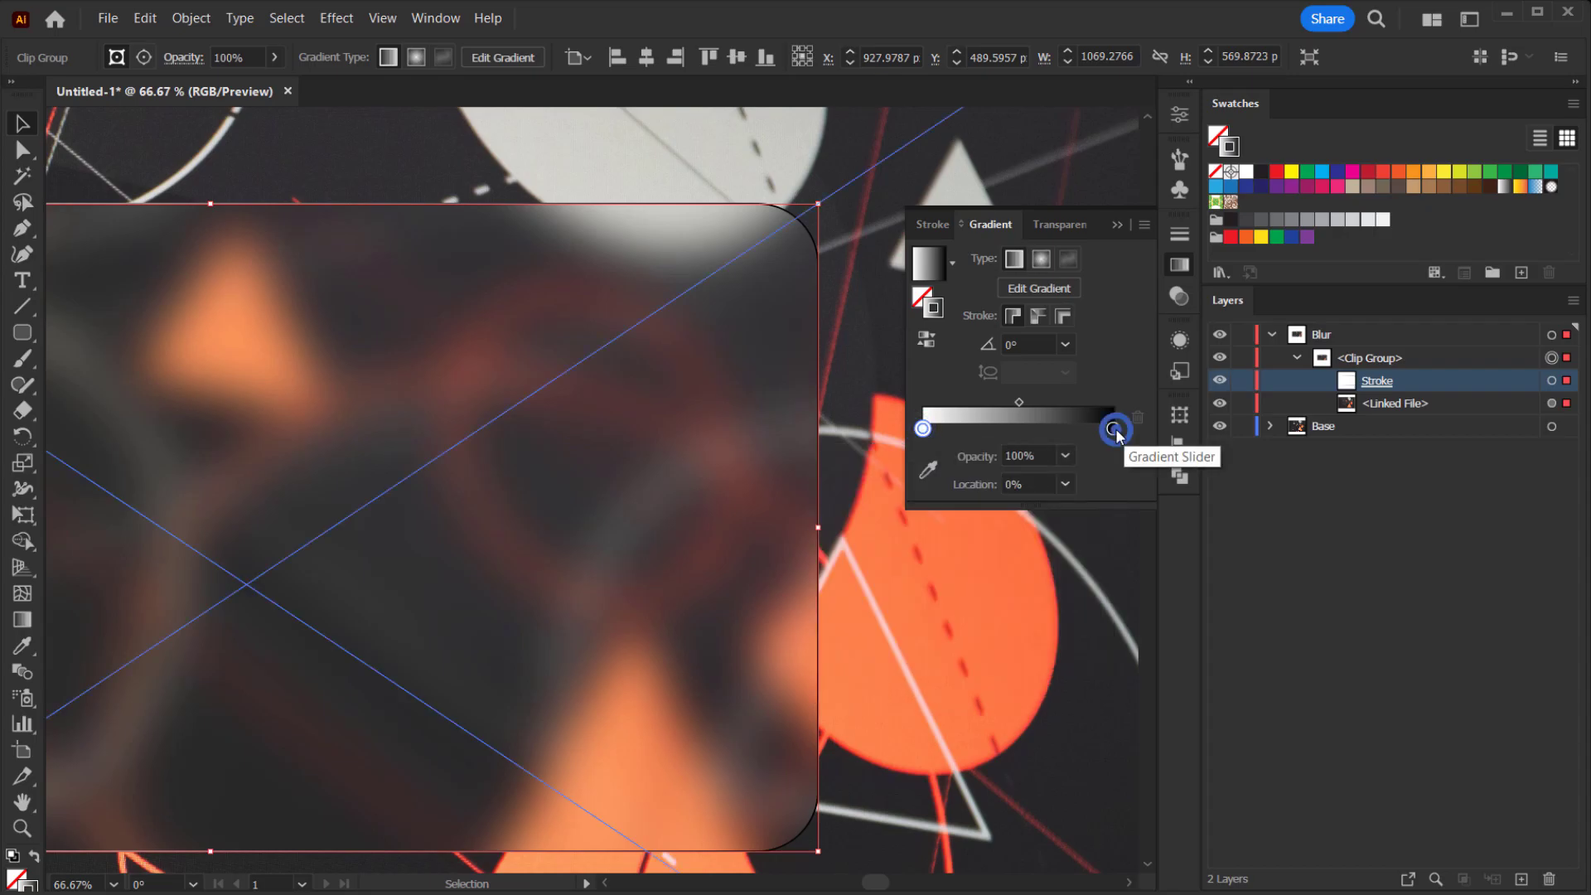
pyautogui.click(833, 545)
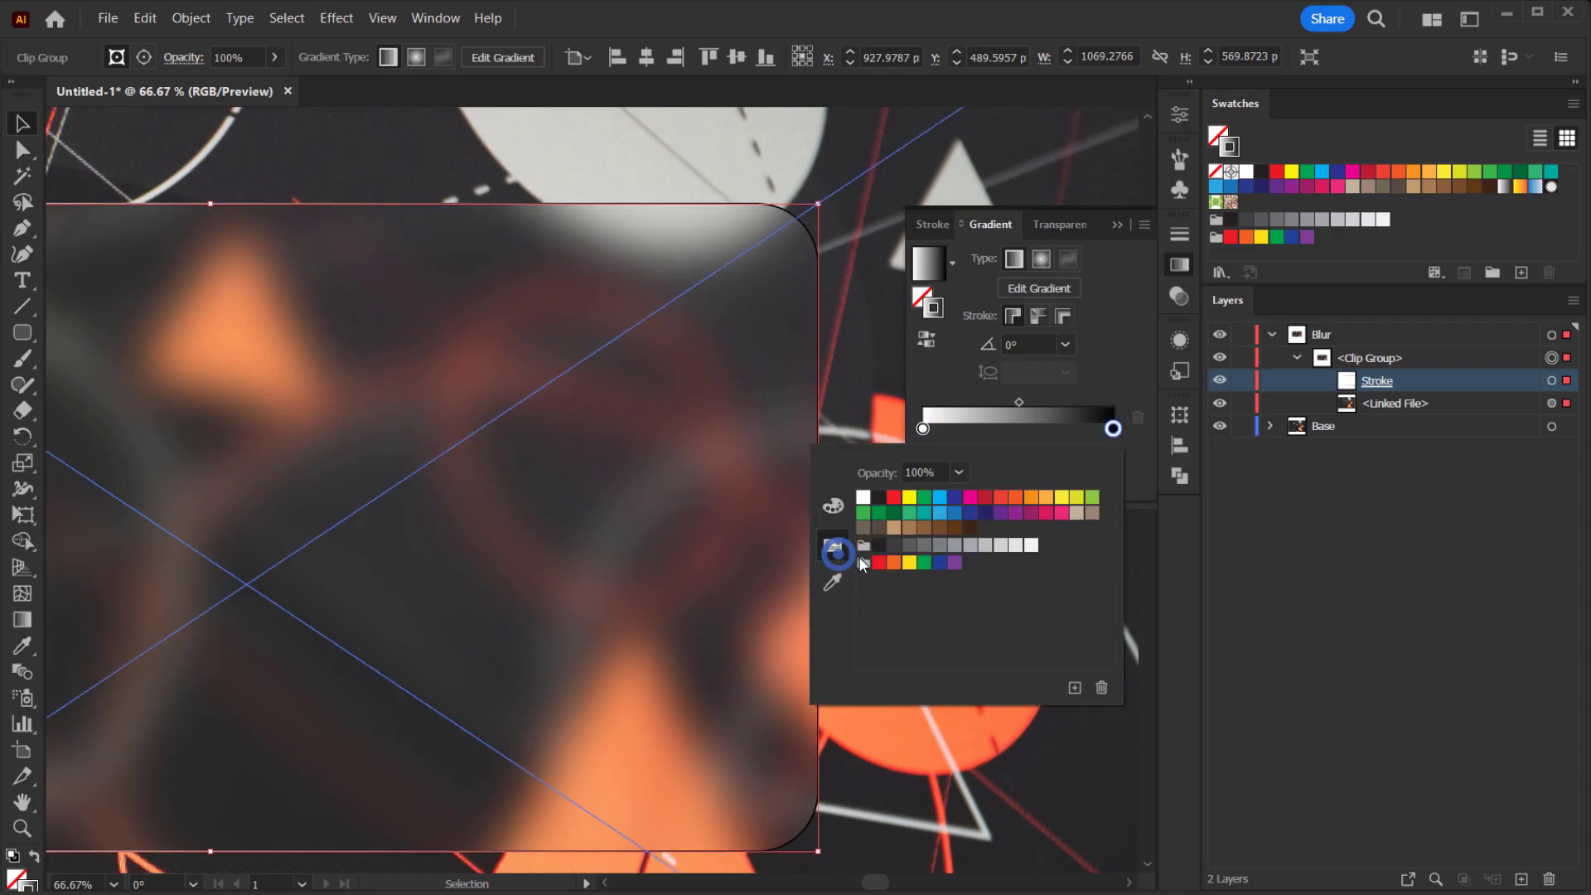
pyautogui.click(863, 497)
pyautogui.click(1138, 456)
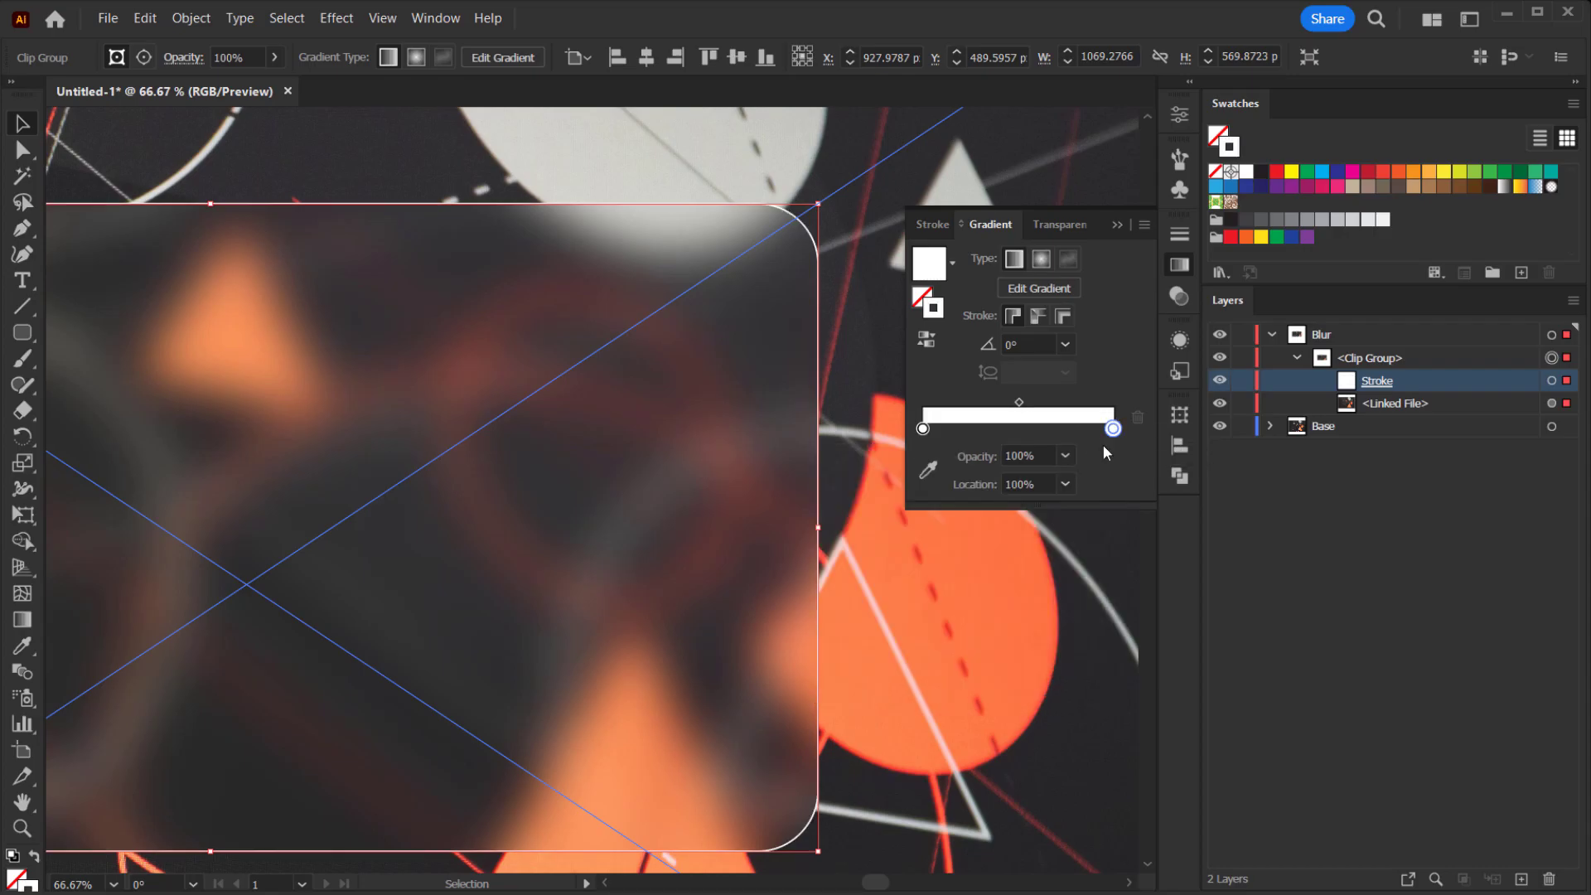
pyautogui.click(1066, 456)
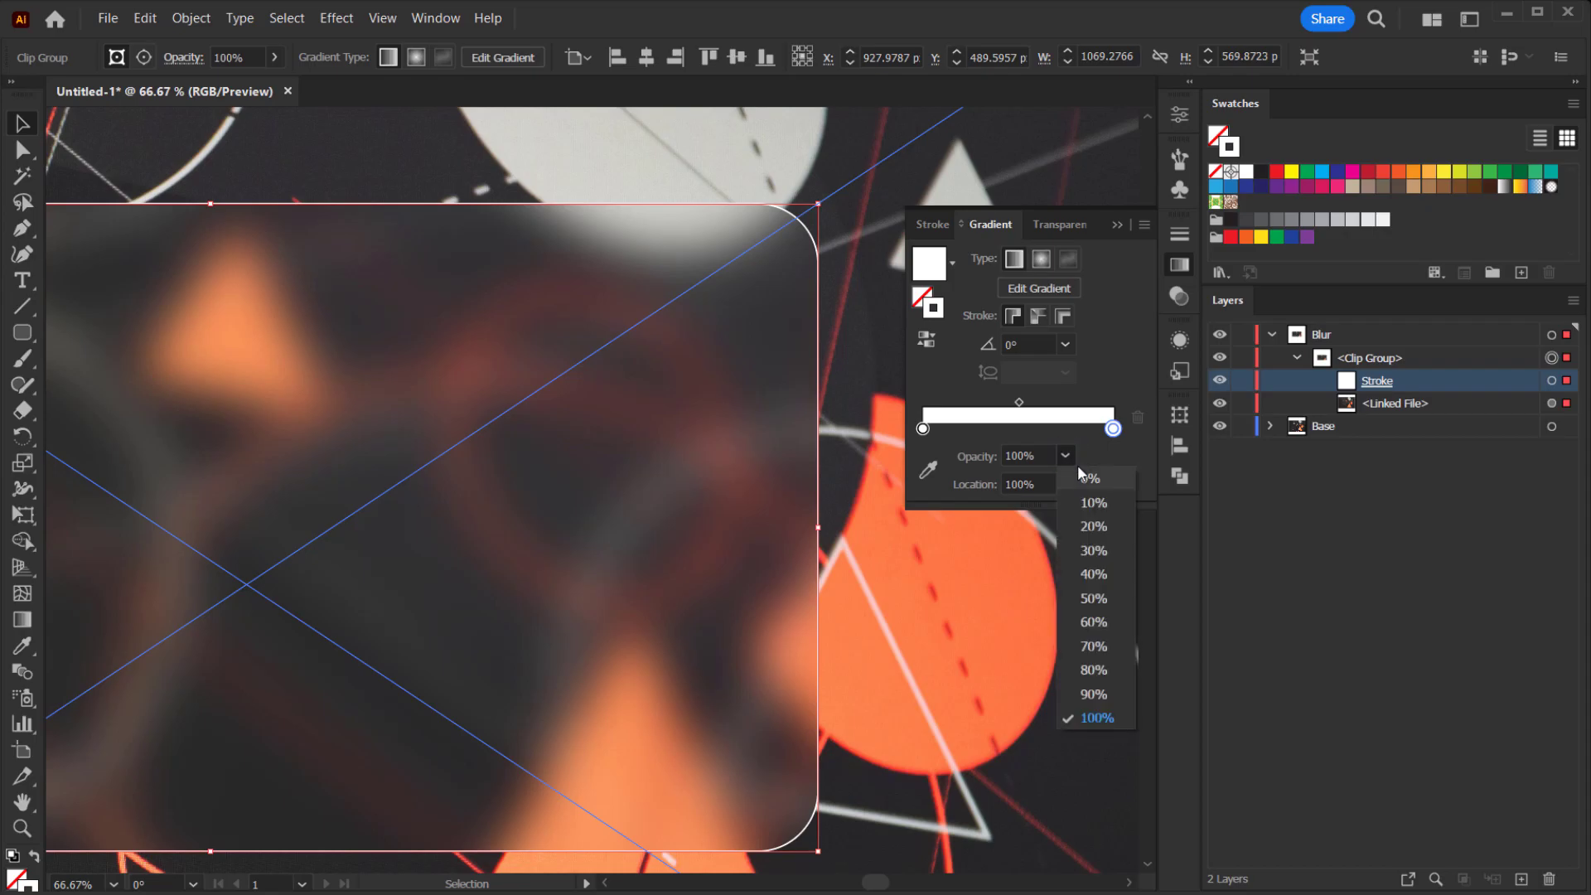
pyautogui.click(1092, 526)
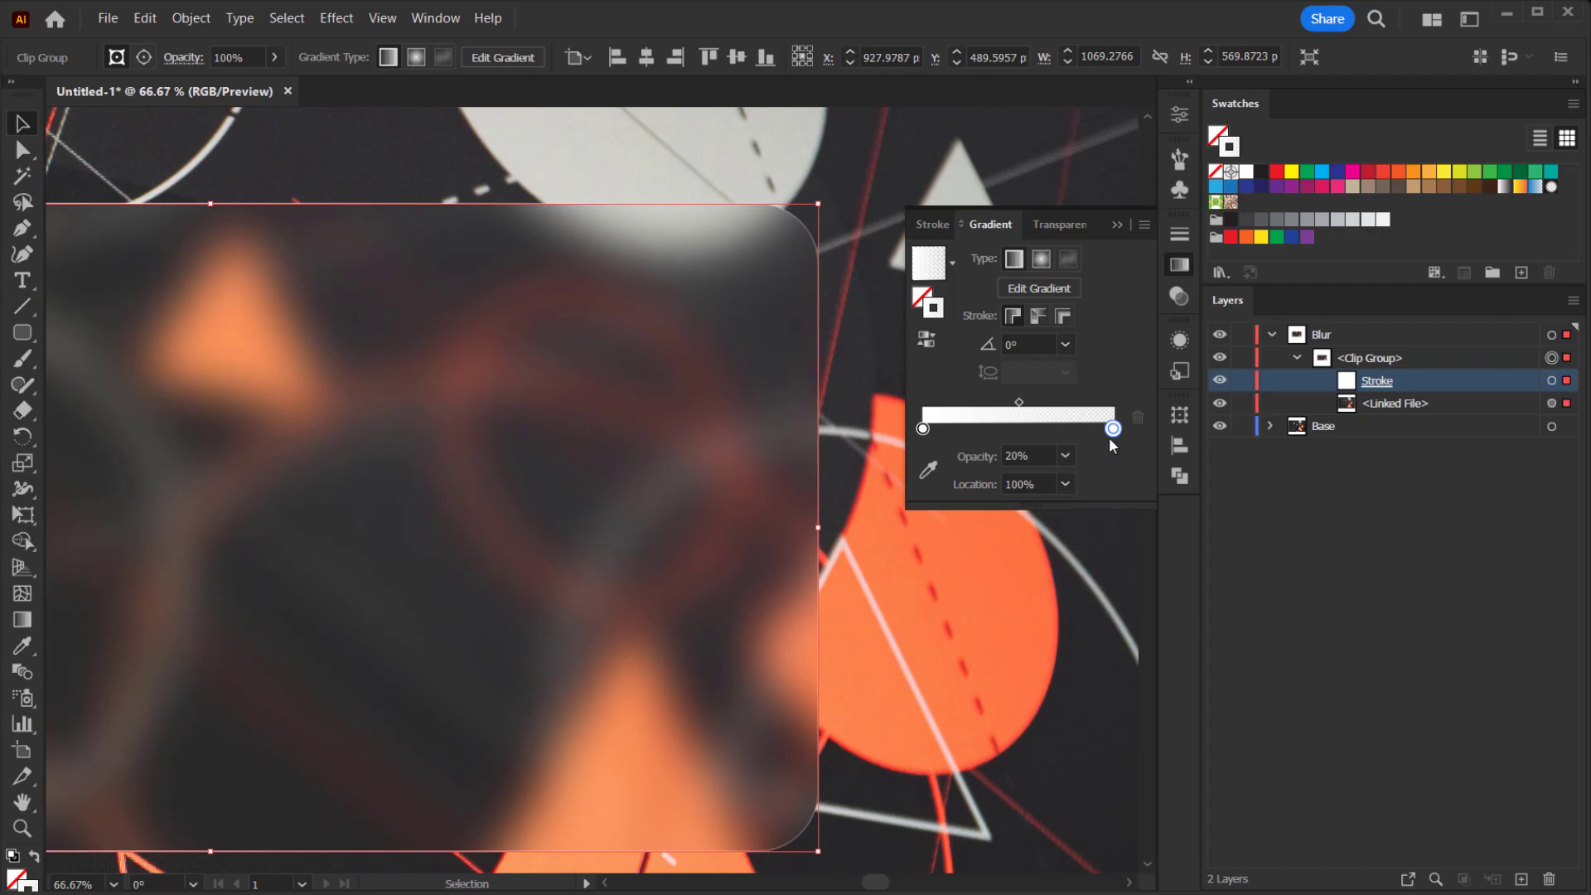
# Duplicate the end stop to about 52% along the stroke gradient, leaving the end stop at location 100% with 20% opacity
pyautogui.moveTo(1110, 429); pyautogui.dragTo(1032, 430)
pyautogui.click(1109, 428)
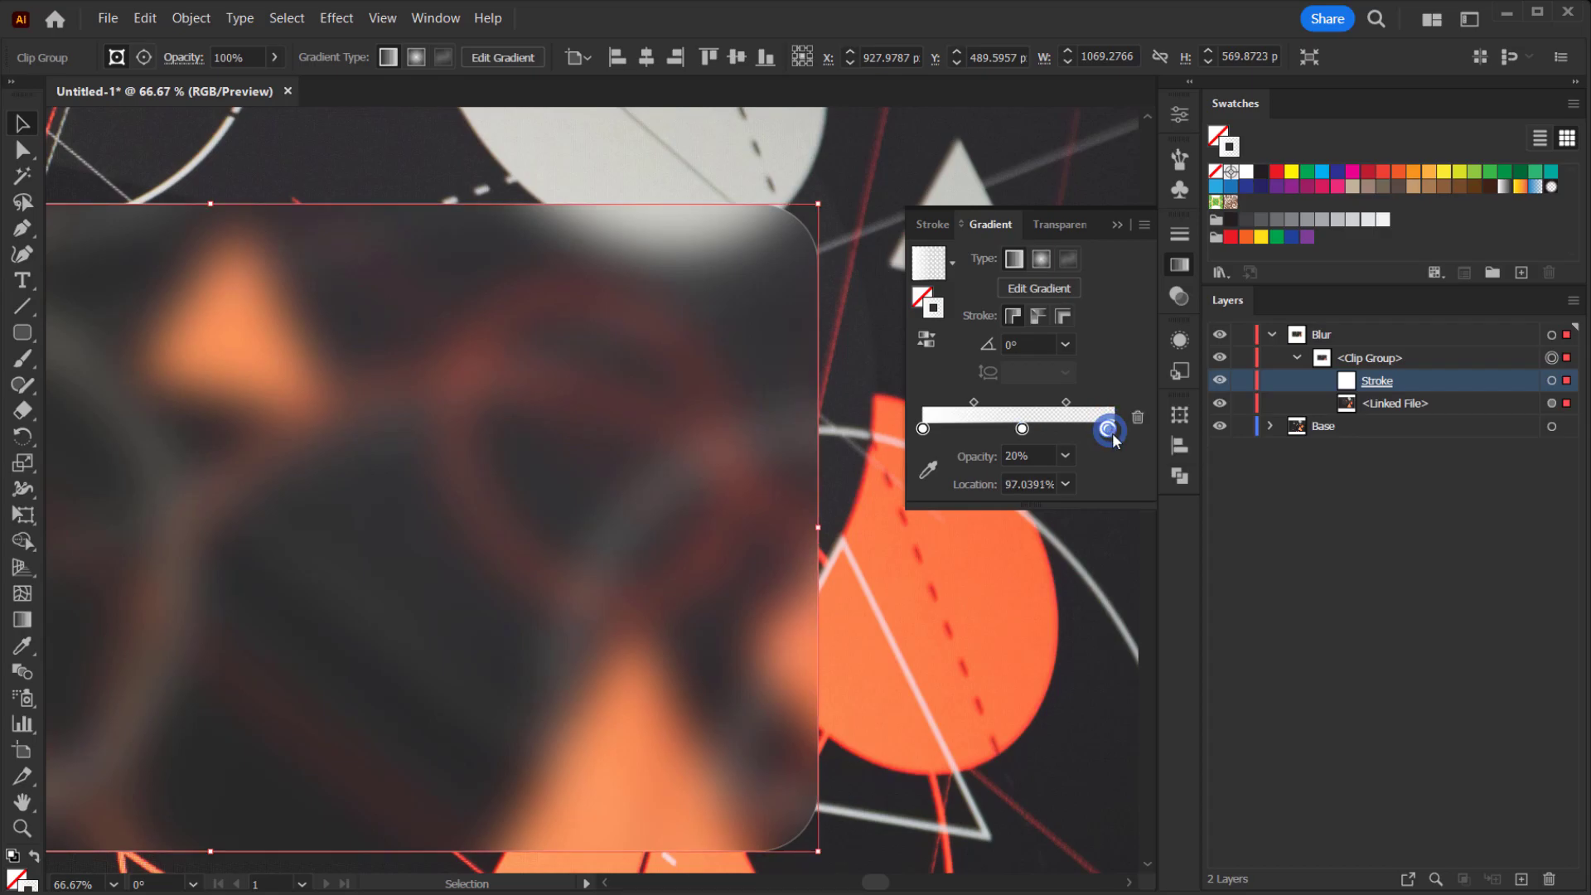
pyautogui.moveTo(1118, 434); pyautogui.dragTo(1117, 435)
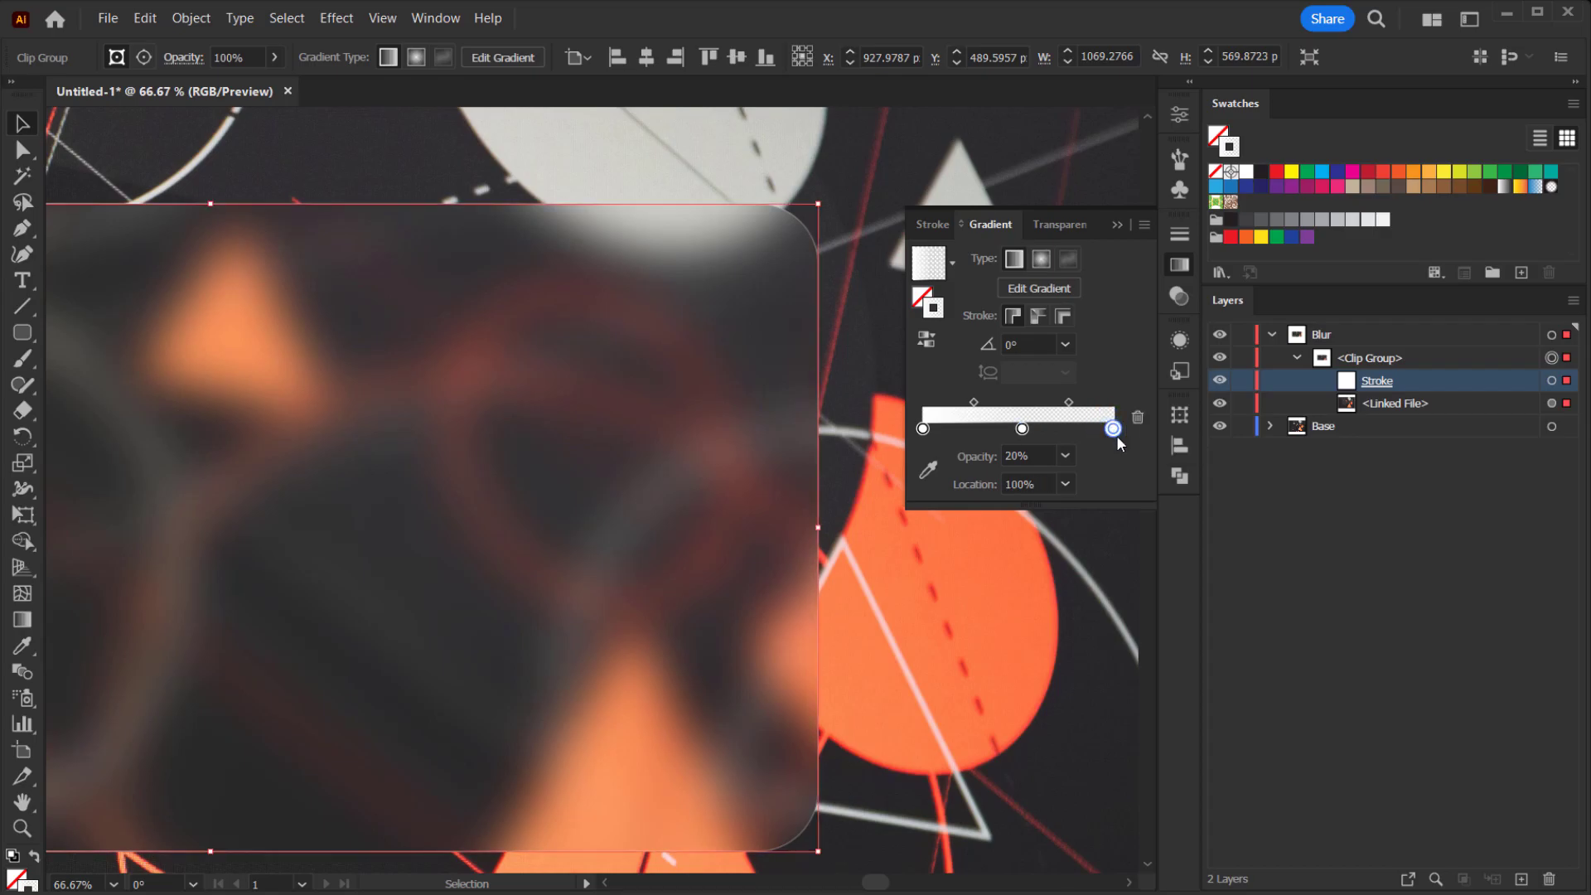
pyautogui.click(1067, 457)
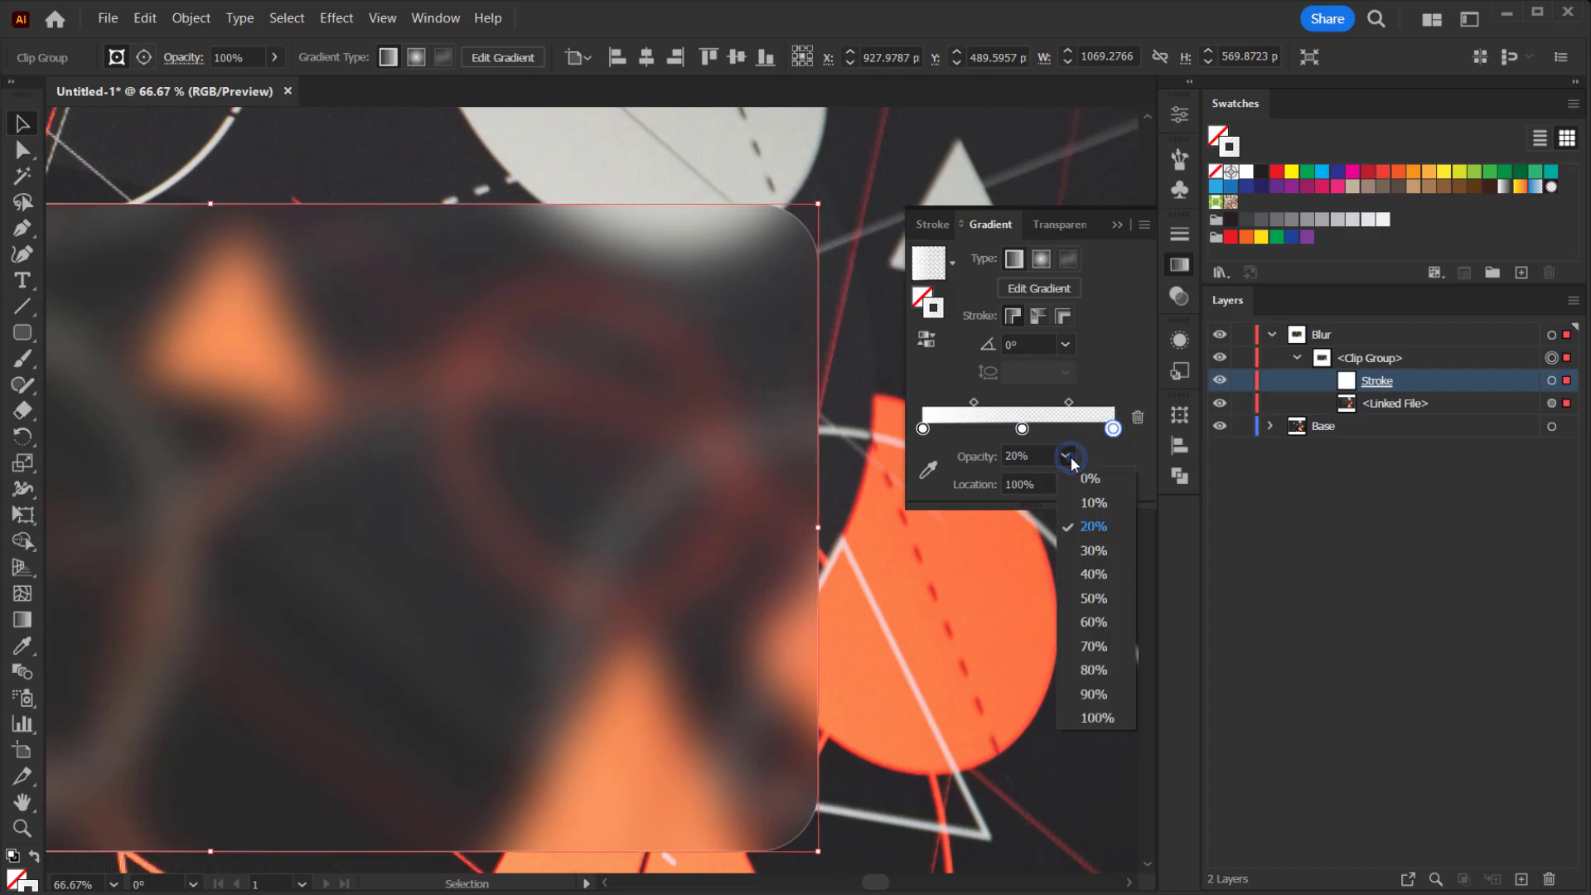
pyautogui.click(1099, 524)
# Set the stroke gradient's middle stop to 10% opacity and its start stop to 20% opacity
pyautogui.click(1023, 431)
pyautogui.click(1028, 456)
pyautogui.write('10')
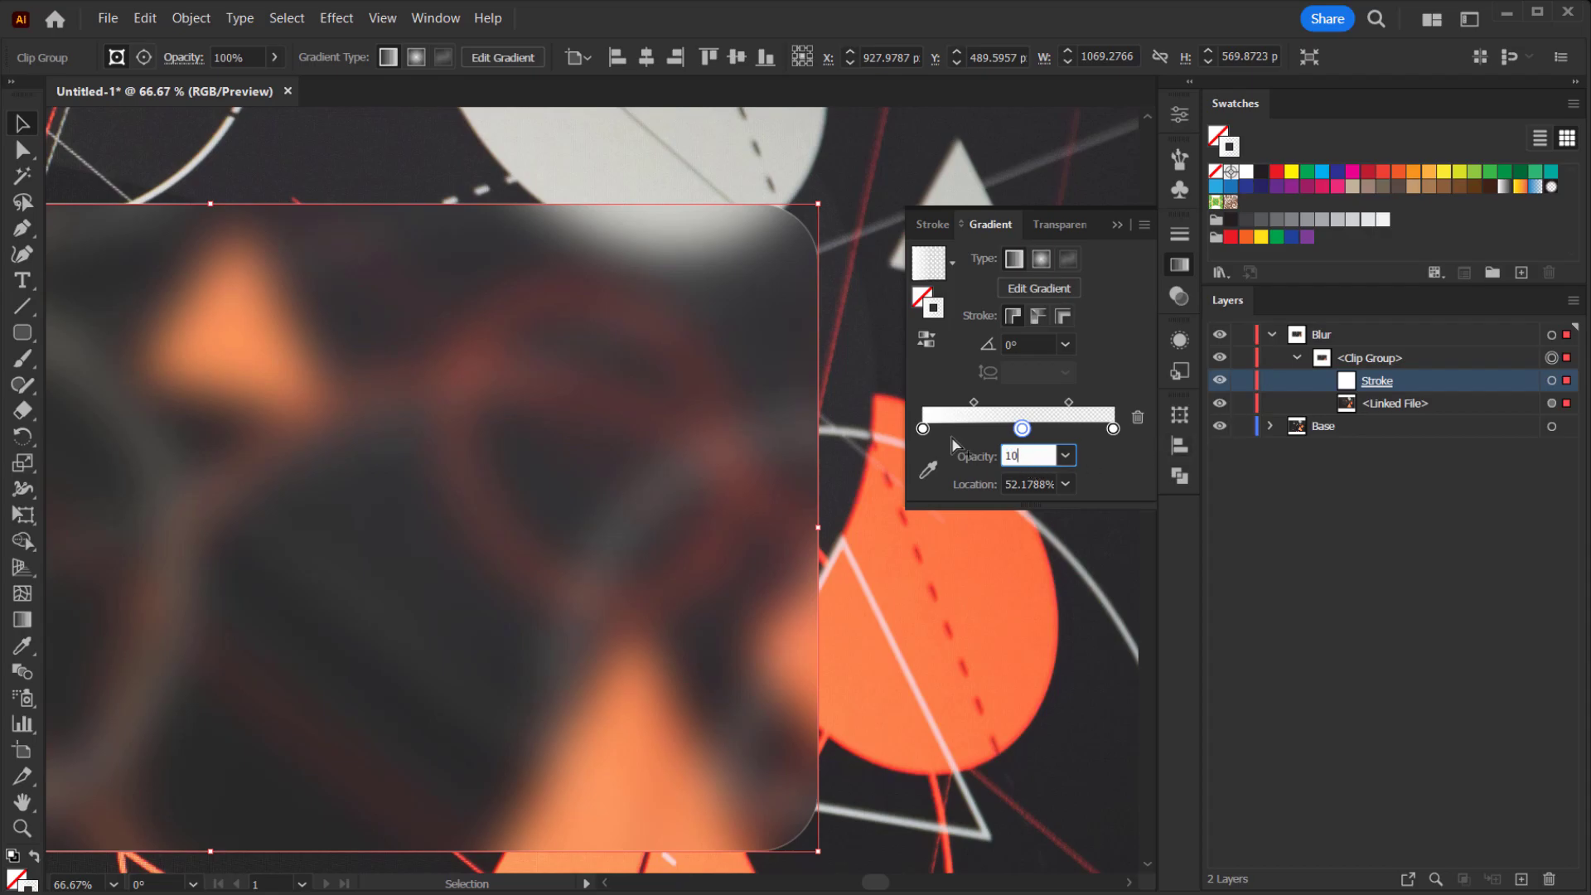
pyautogui.click(924, 429)
pyautogui.click(1067, 462)
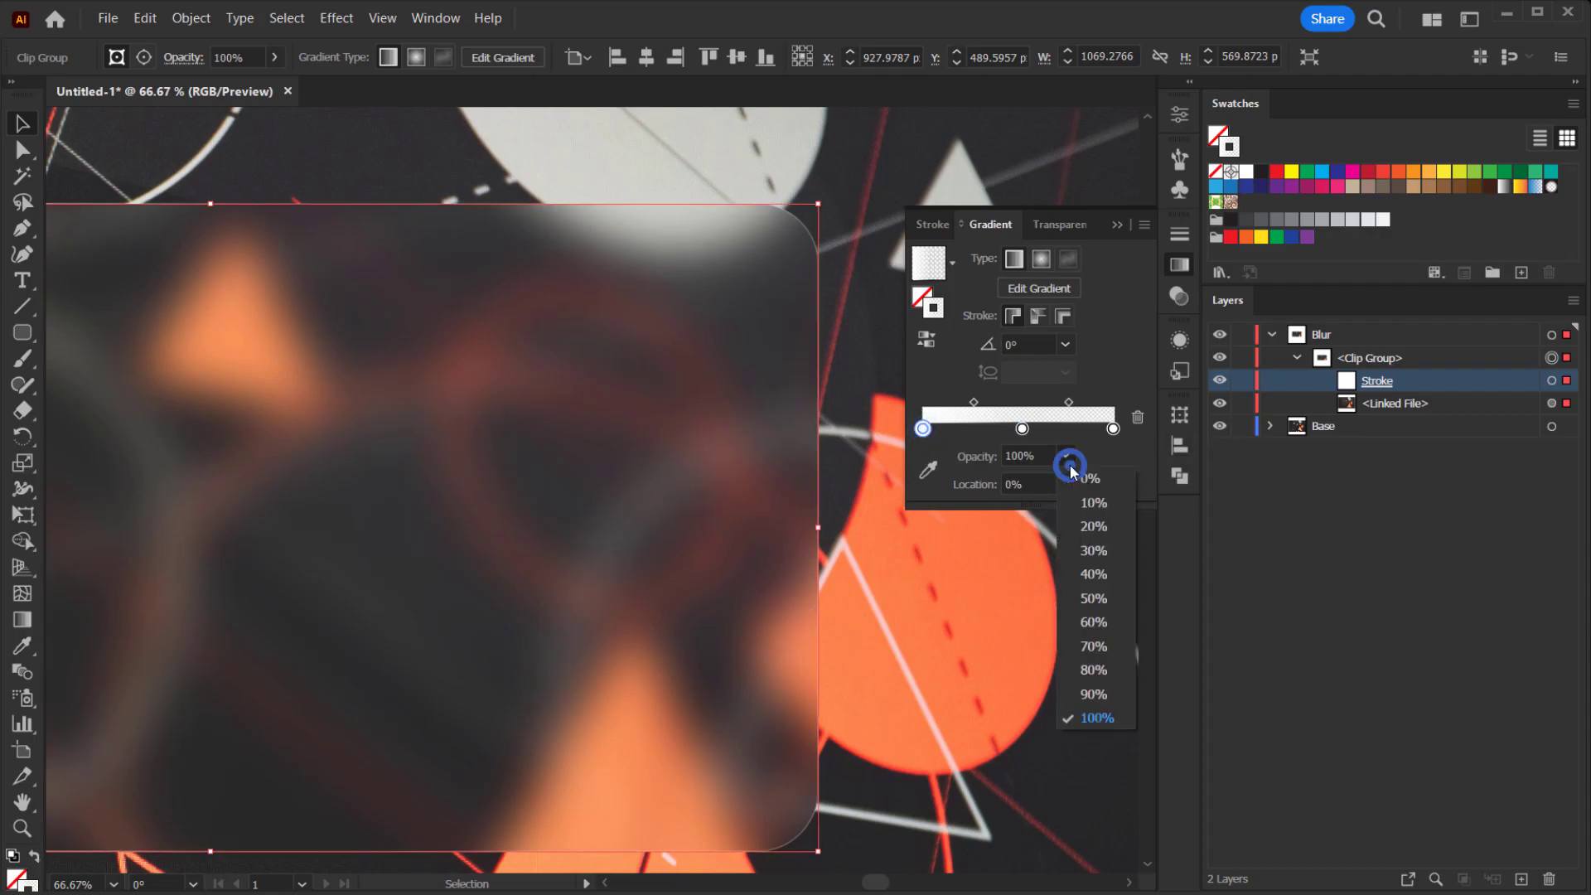
pyautogui.click(1102, 527)
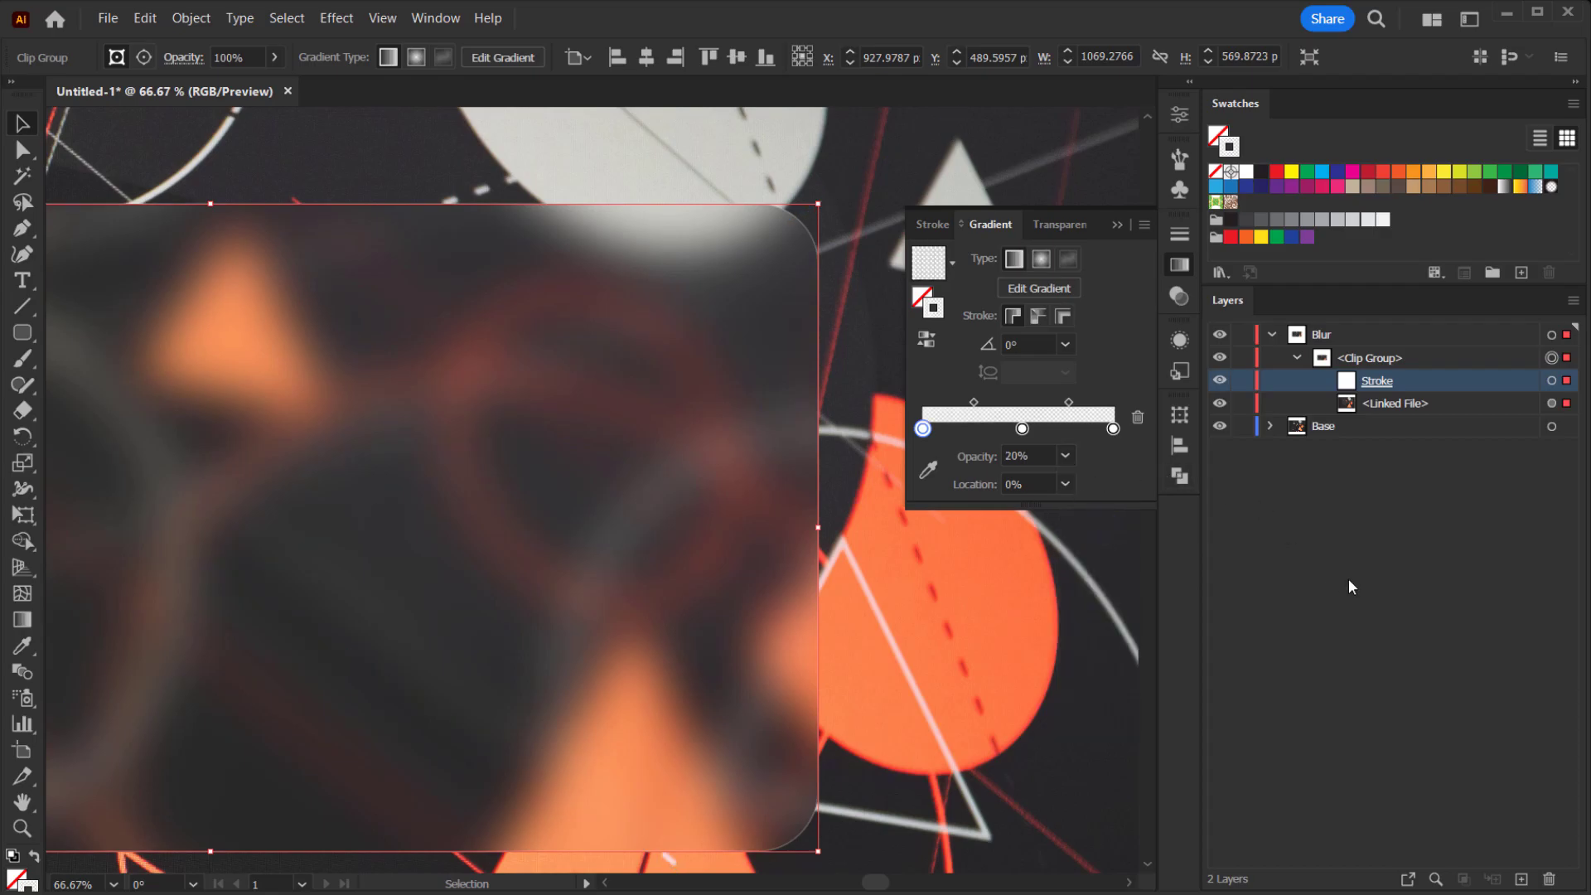
# Set the angle of the stroke gradient to -100°
pyautogui.click(1295, 560)
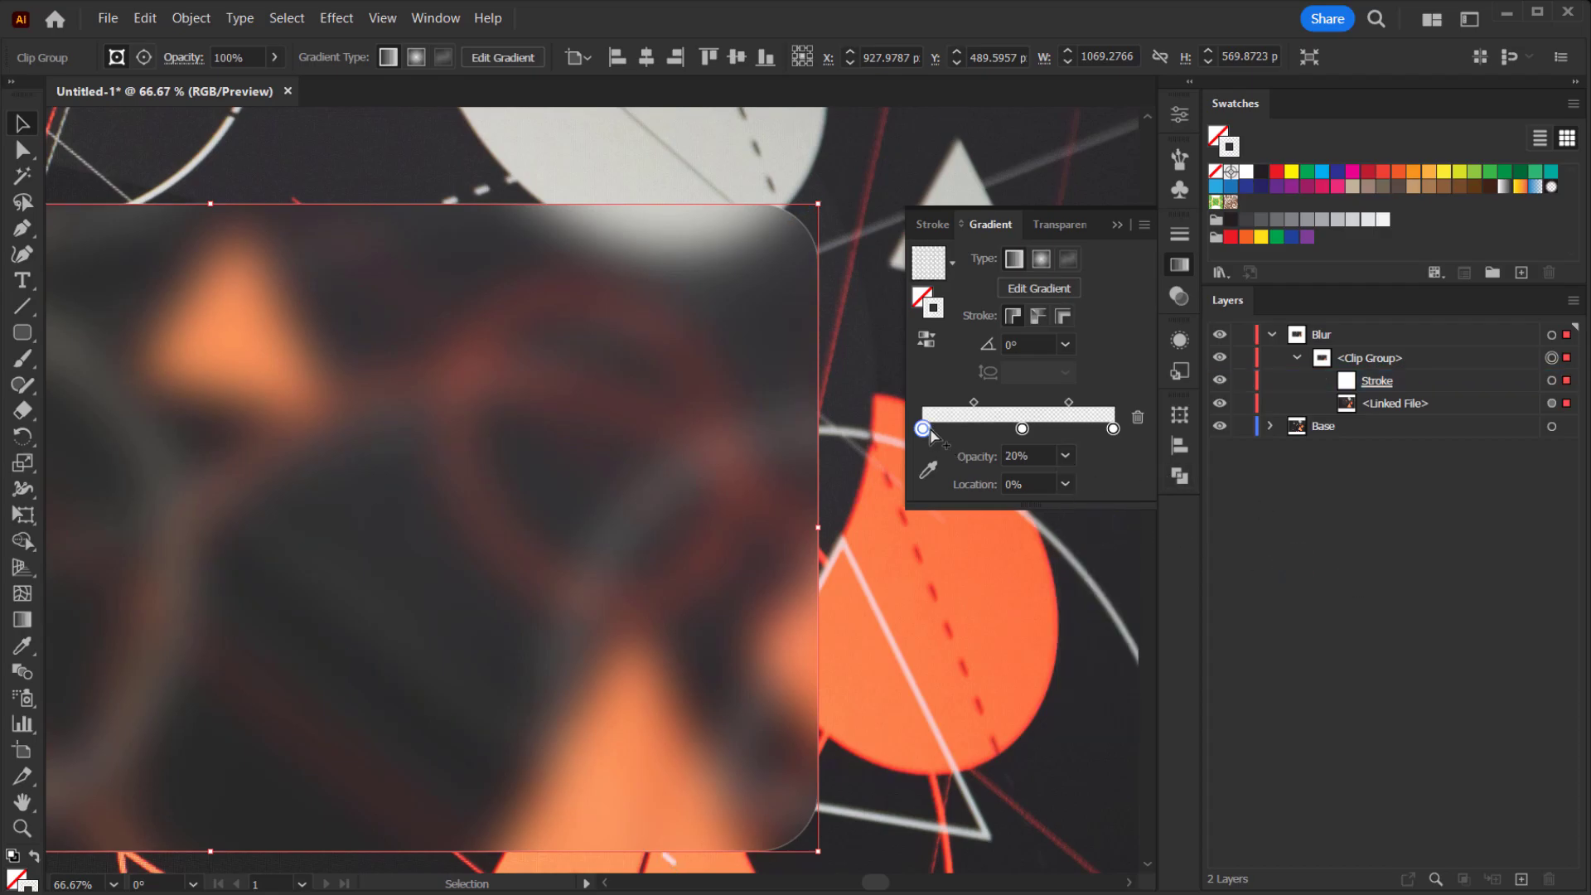
pyautogui.click(1022, 429)
pyautogui.click(1117, 427)
pyautogui.click(1039, 345)
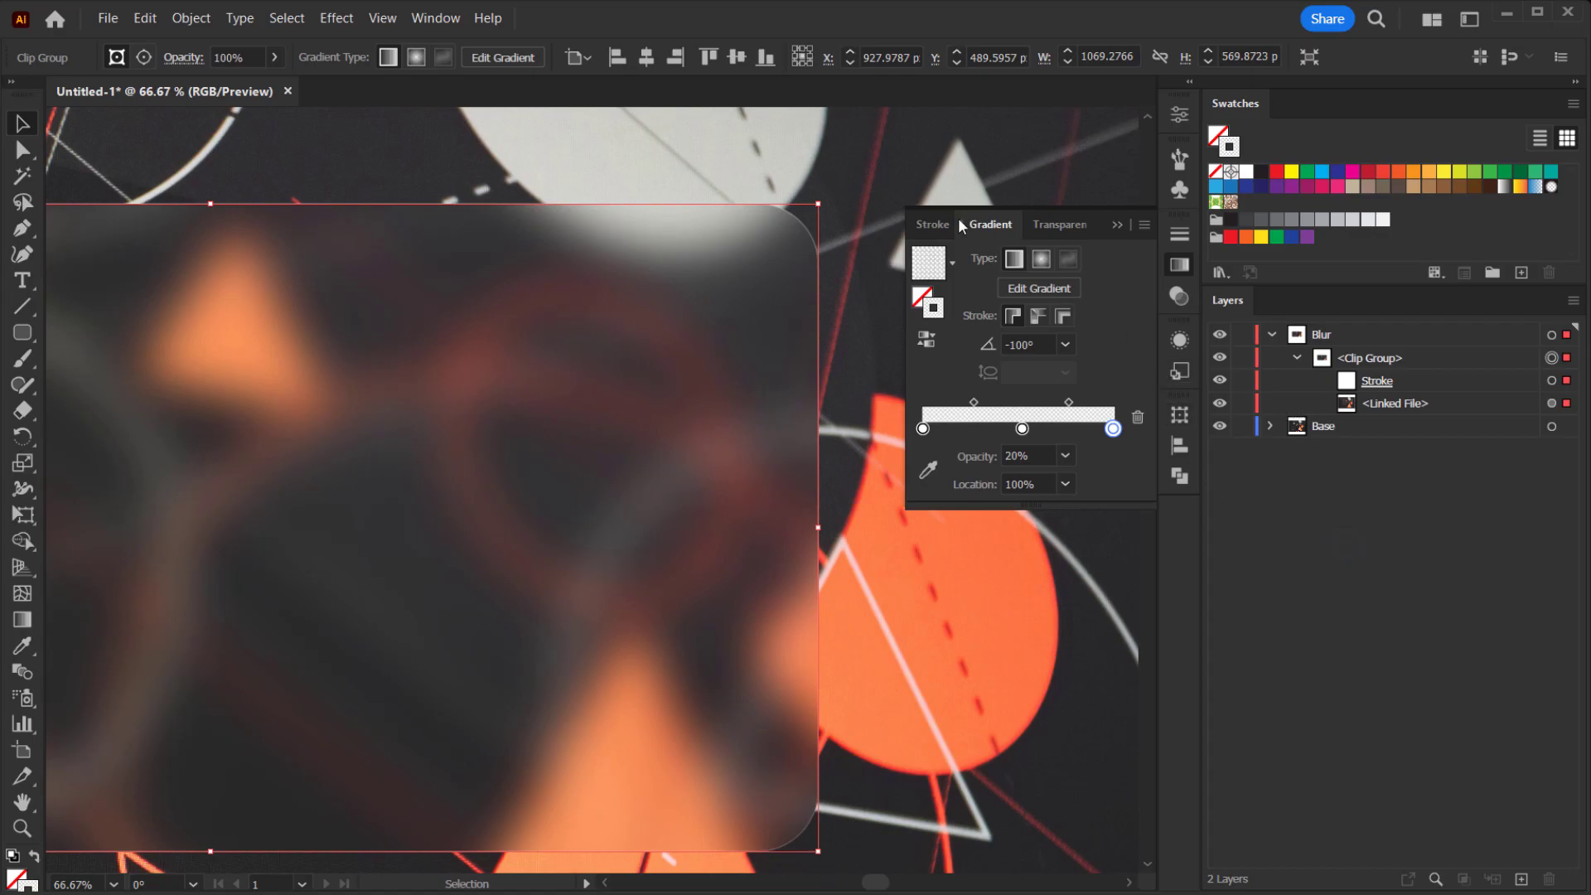
# Deselect the clip group and examine the translucent stroke around the whole glass panel, both close up and from a distance
pyautogui.click(1069, 753)
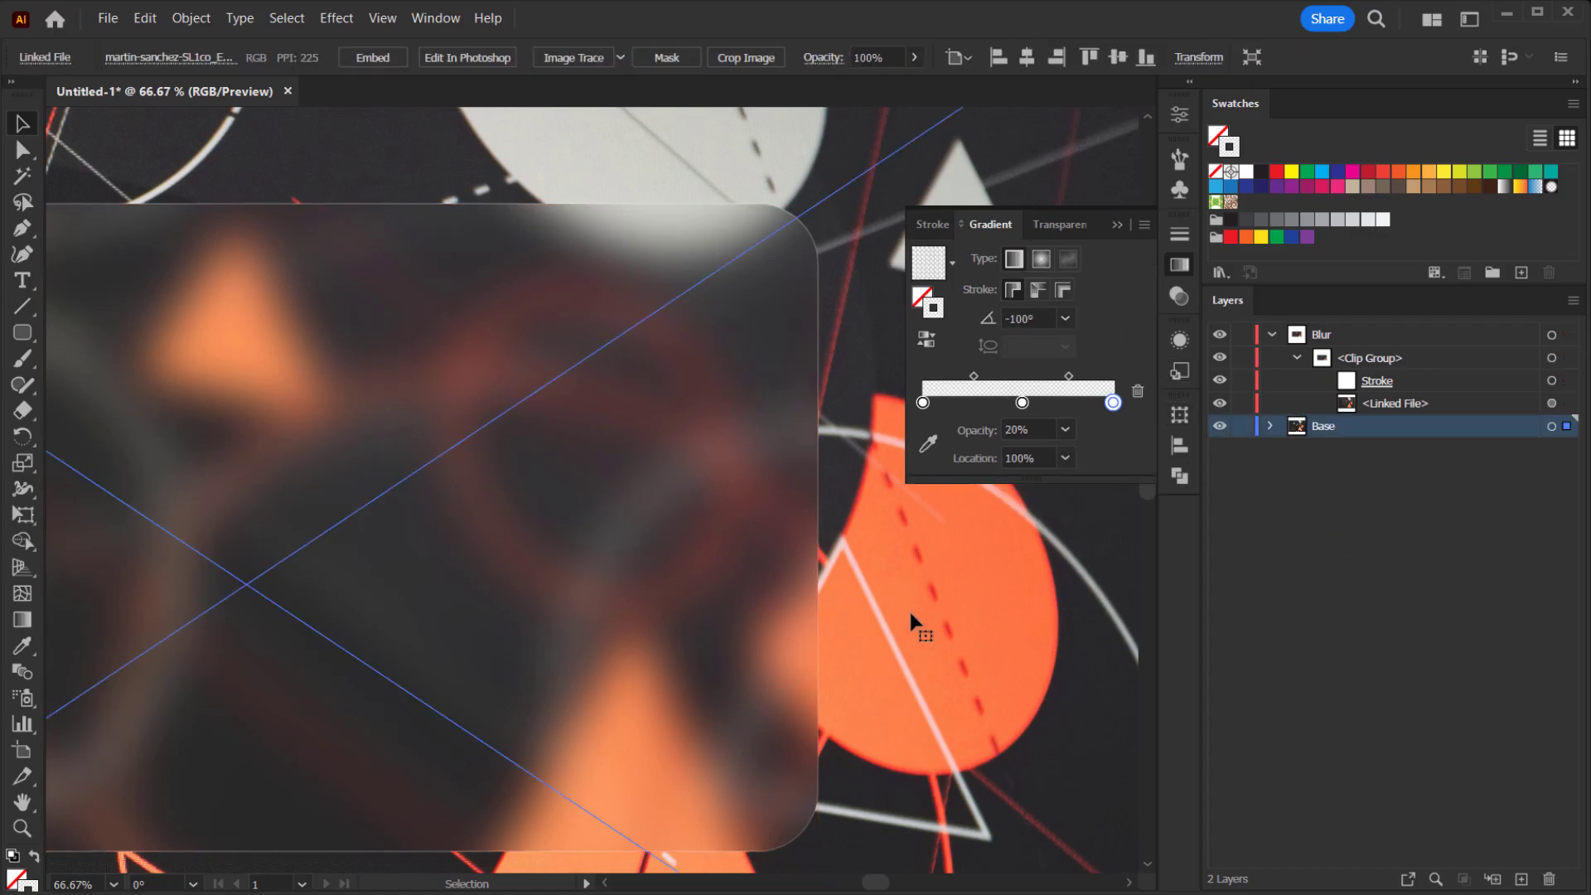
pyautogui.hotkey('ctrl', '-')
pyautogui.hotkey('ctrl', '-')
pyautogui.hotkey('ctrl', '-')
pyautogui.scroll(3, 285, 572)
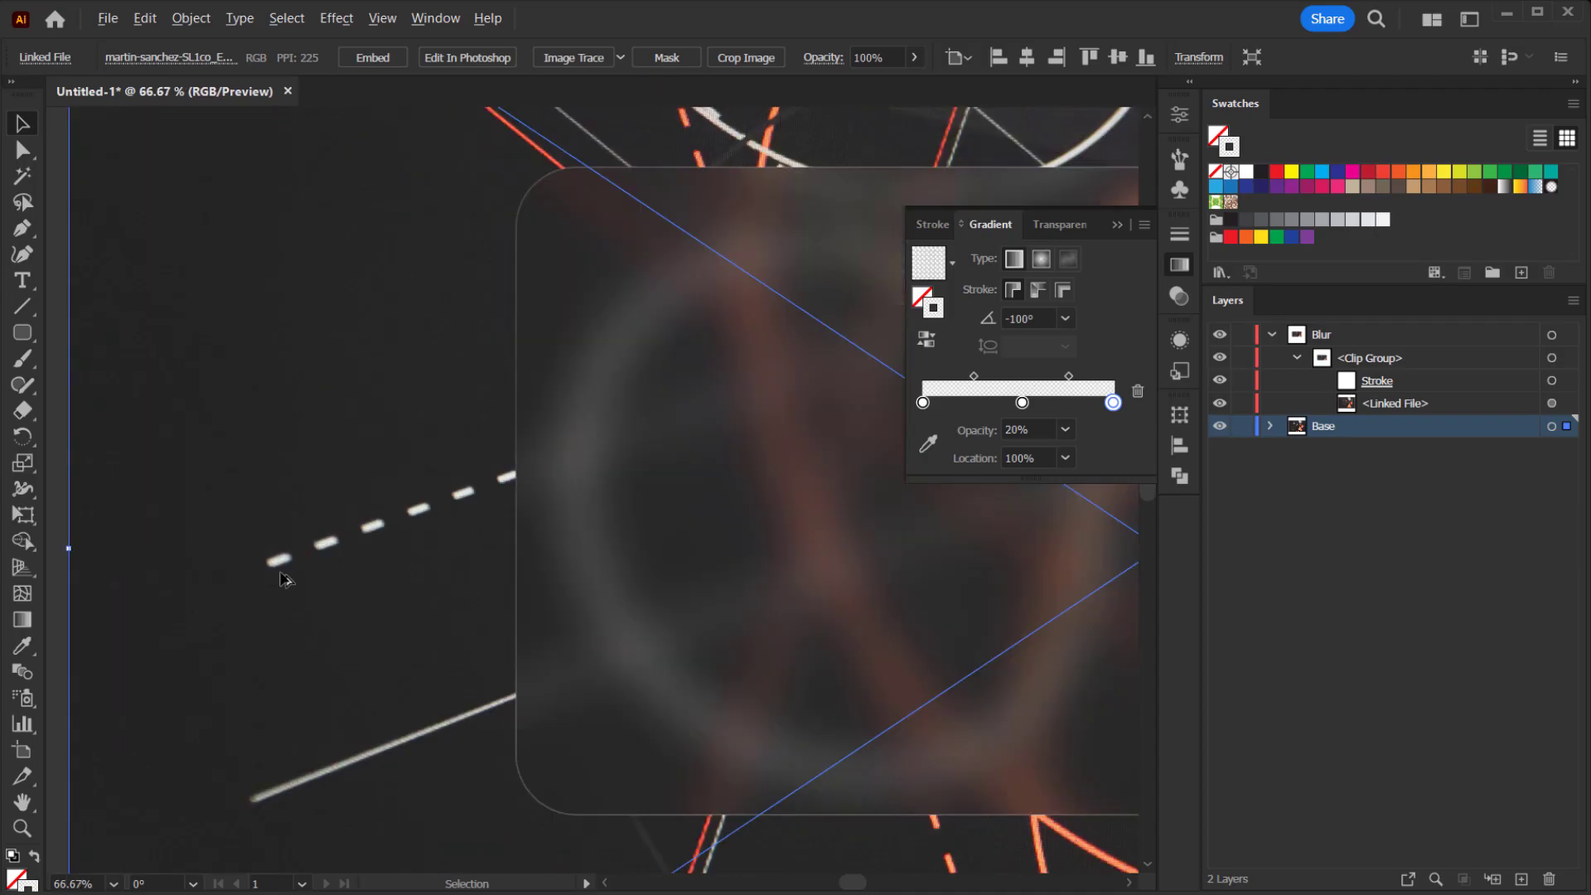
pyautogui.moveTo(604, 320); pyautogui.dragTo(222, 388)
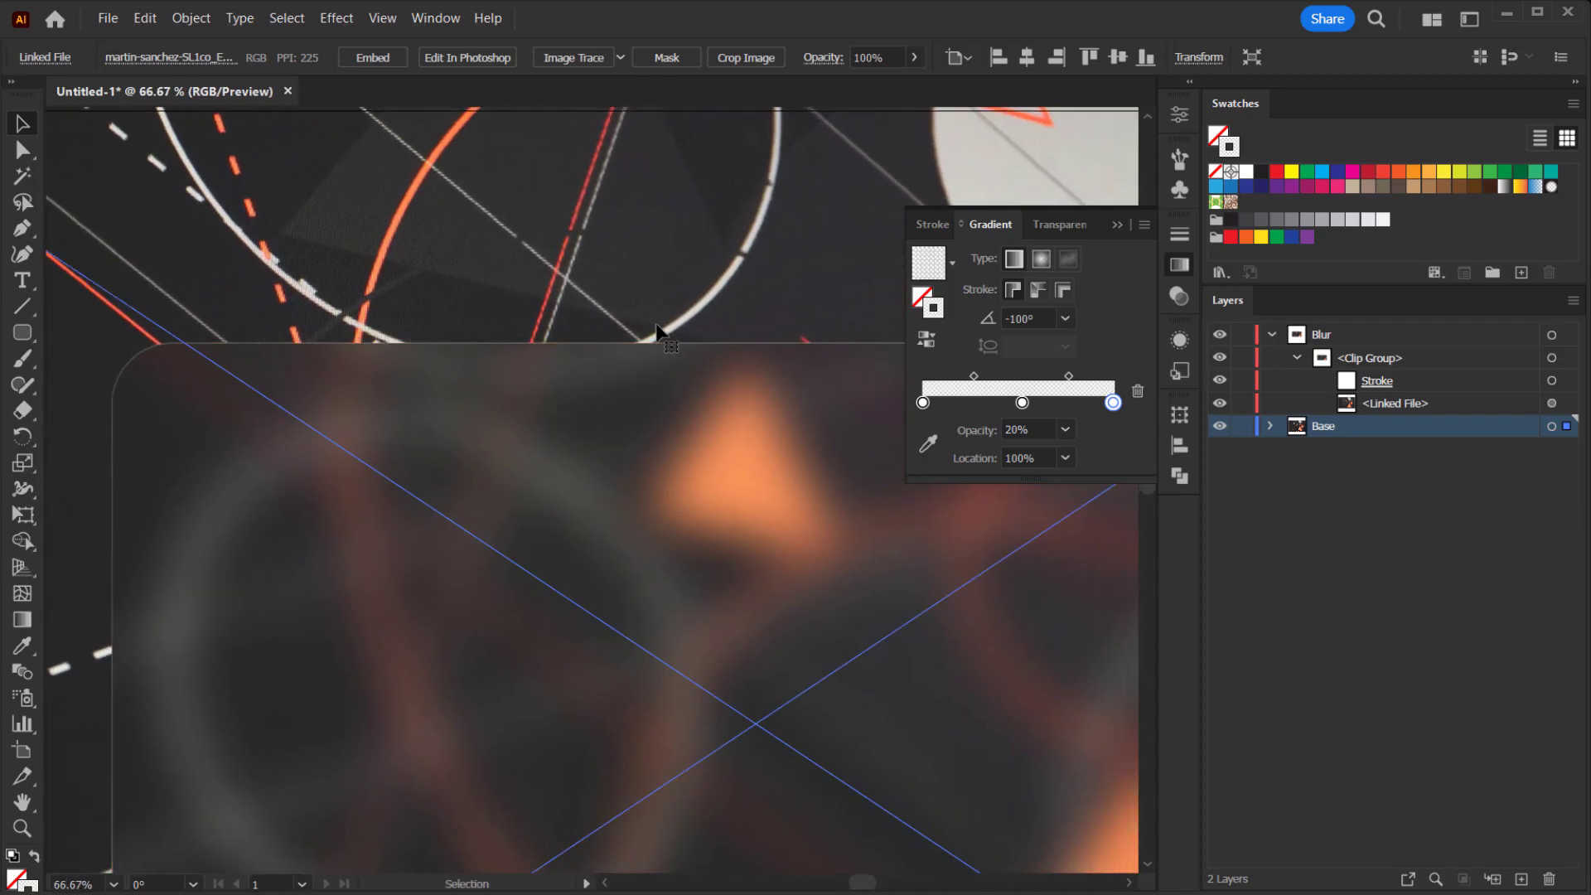
pyautogui.moveTo(836, 466); pyautogui.dragTo(267, 498)
pyautogui.hotkey('ctrl', '-')
pyautogui.hotkey('ctrl', '-')
pyautogui.hotkey('ctrl', '-')
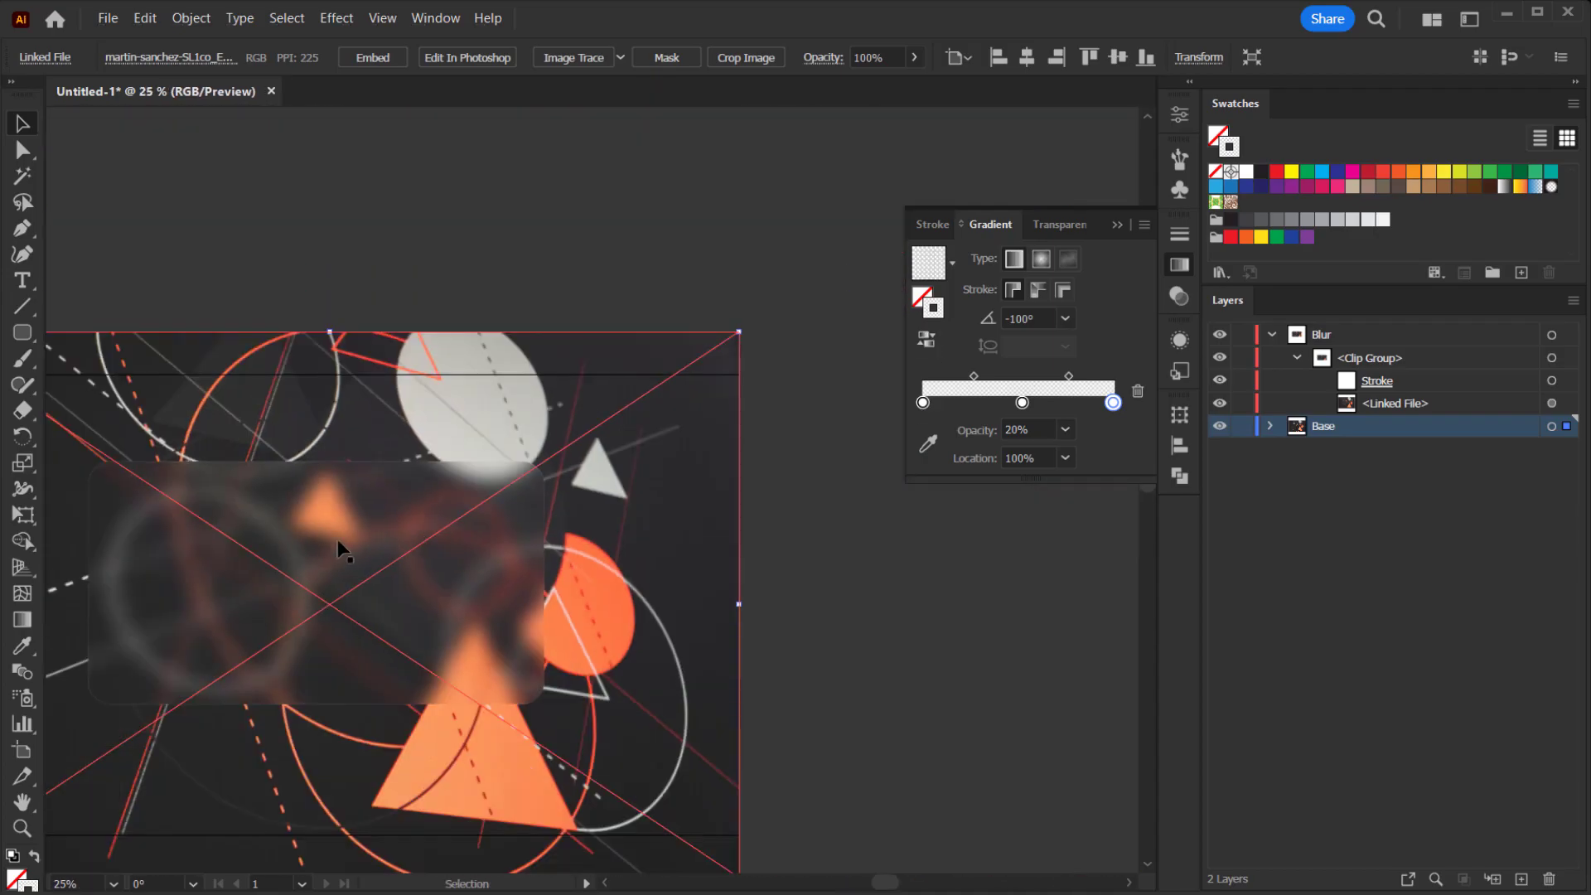
pyautogui.click(356, 540)
pyautogui.click(1125, 222)
pyautogui.scroll(3, 569, 508)
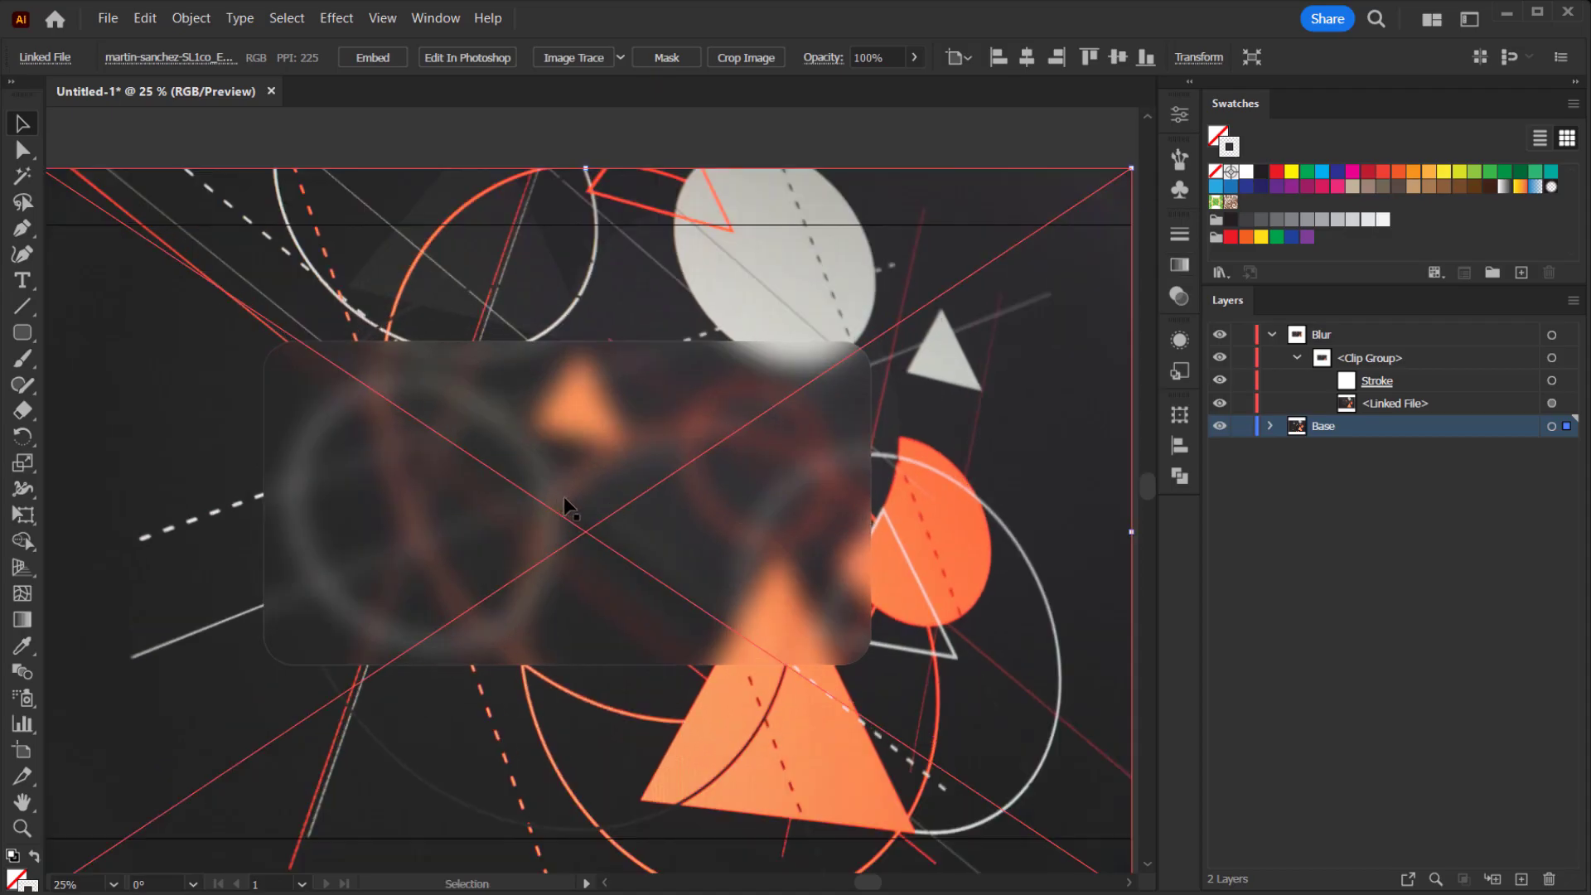
pyautogui.scroll(-1, 664, 407)
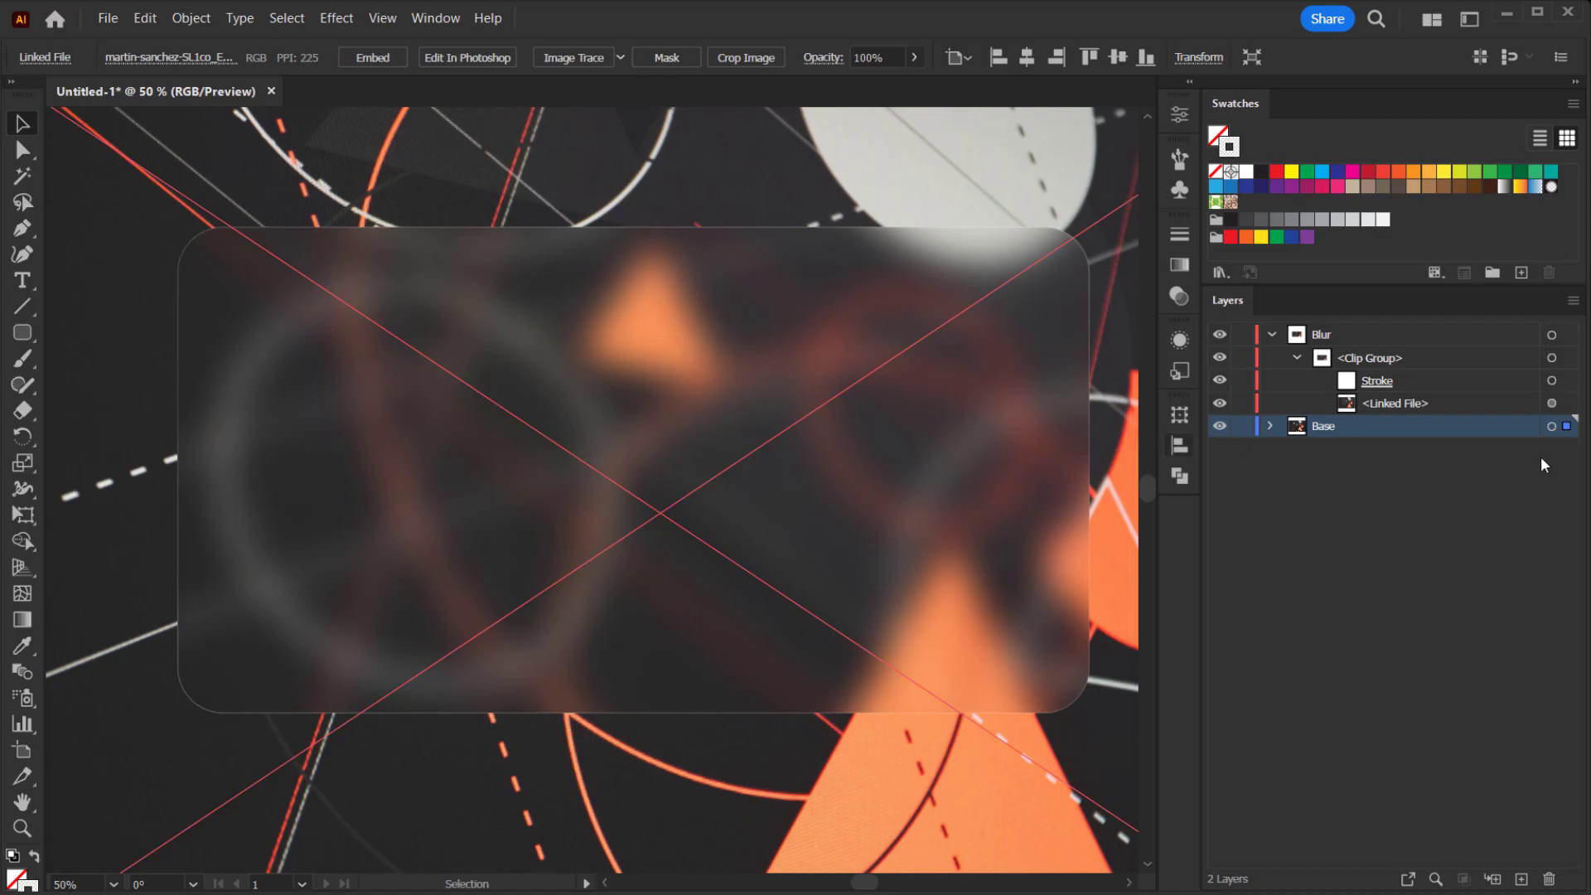
# Duplicate the clip group's Stroke rectangle and move the copy out to the top of the Blur layer
pyautogui.click(1421, 386)
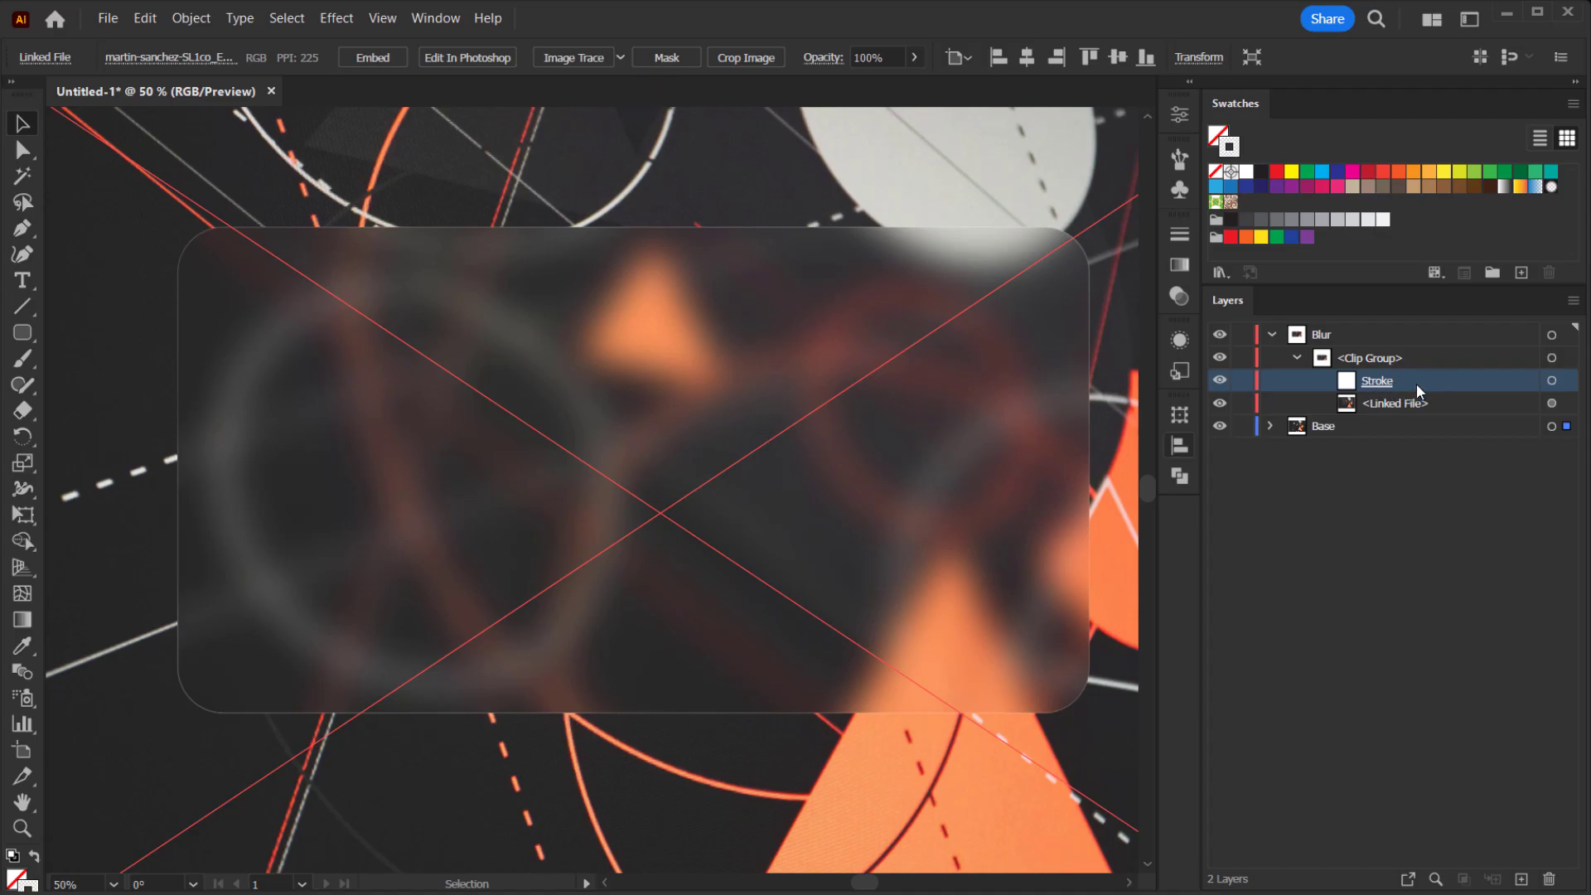
pyautogui.moveTo(1416, 386)
pyautogui.mouseDown()
pyautogui.moveTo(1575, 711)
pyautogui.moveTo(1521, 879)
pyautogui.mouseUp()
pyautogui.moveTo(1405, 384); pyautogui.dragTo(1366, 336)
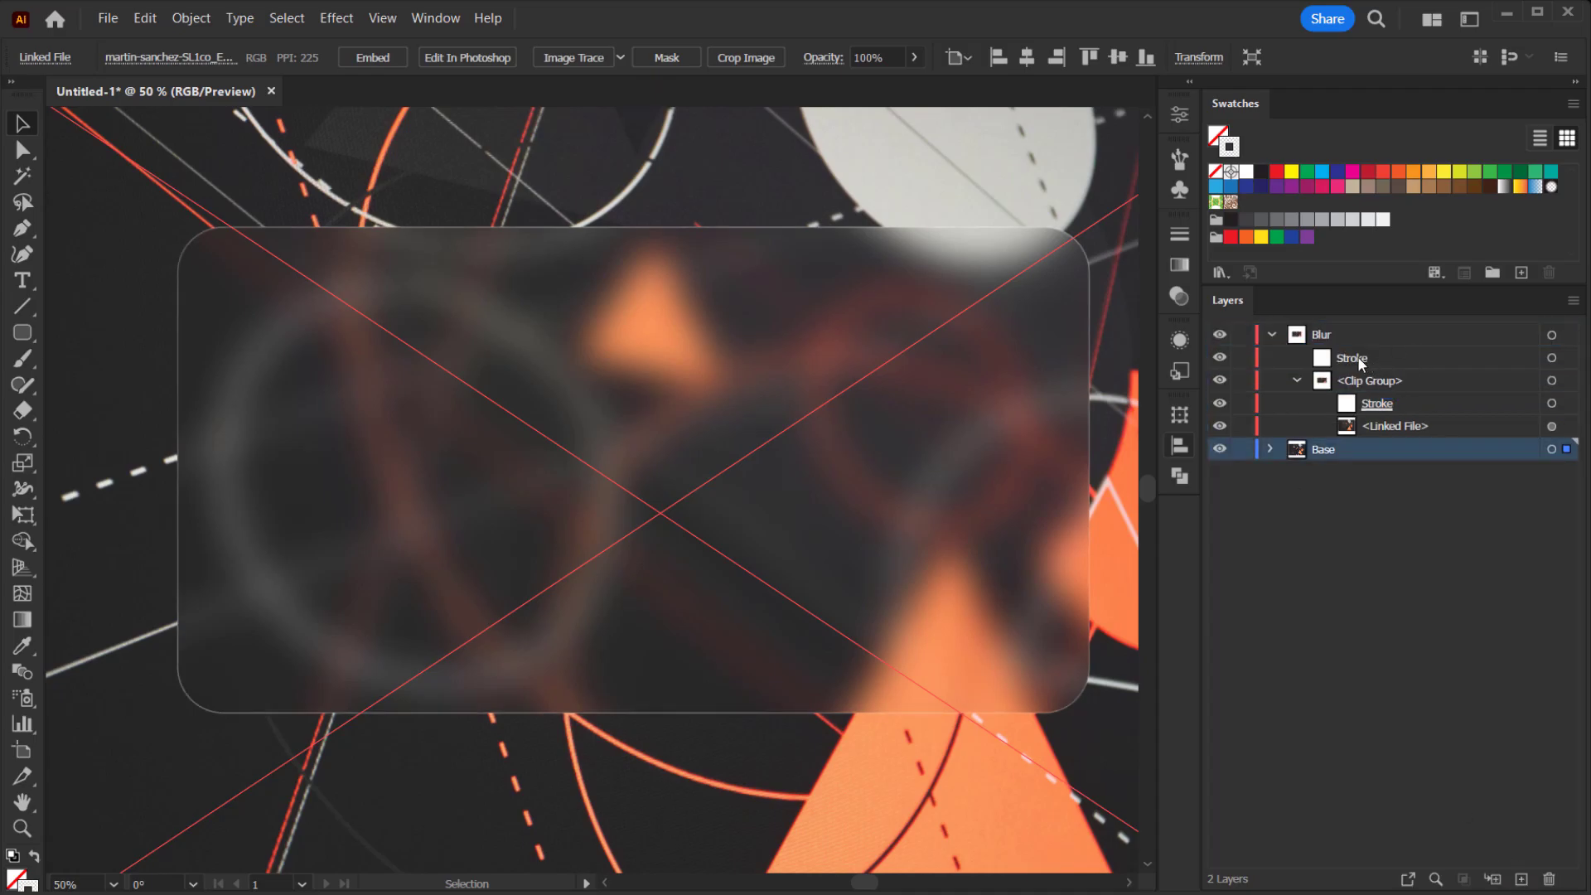
# Rename the copied Stroke rectangle at the top of the Blur layer as Gradient
pyautogui.doubleClick(1358, 358)
pyautogui.write('Gra')
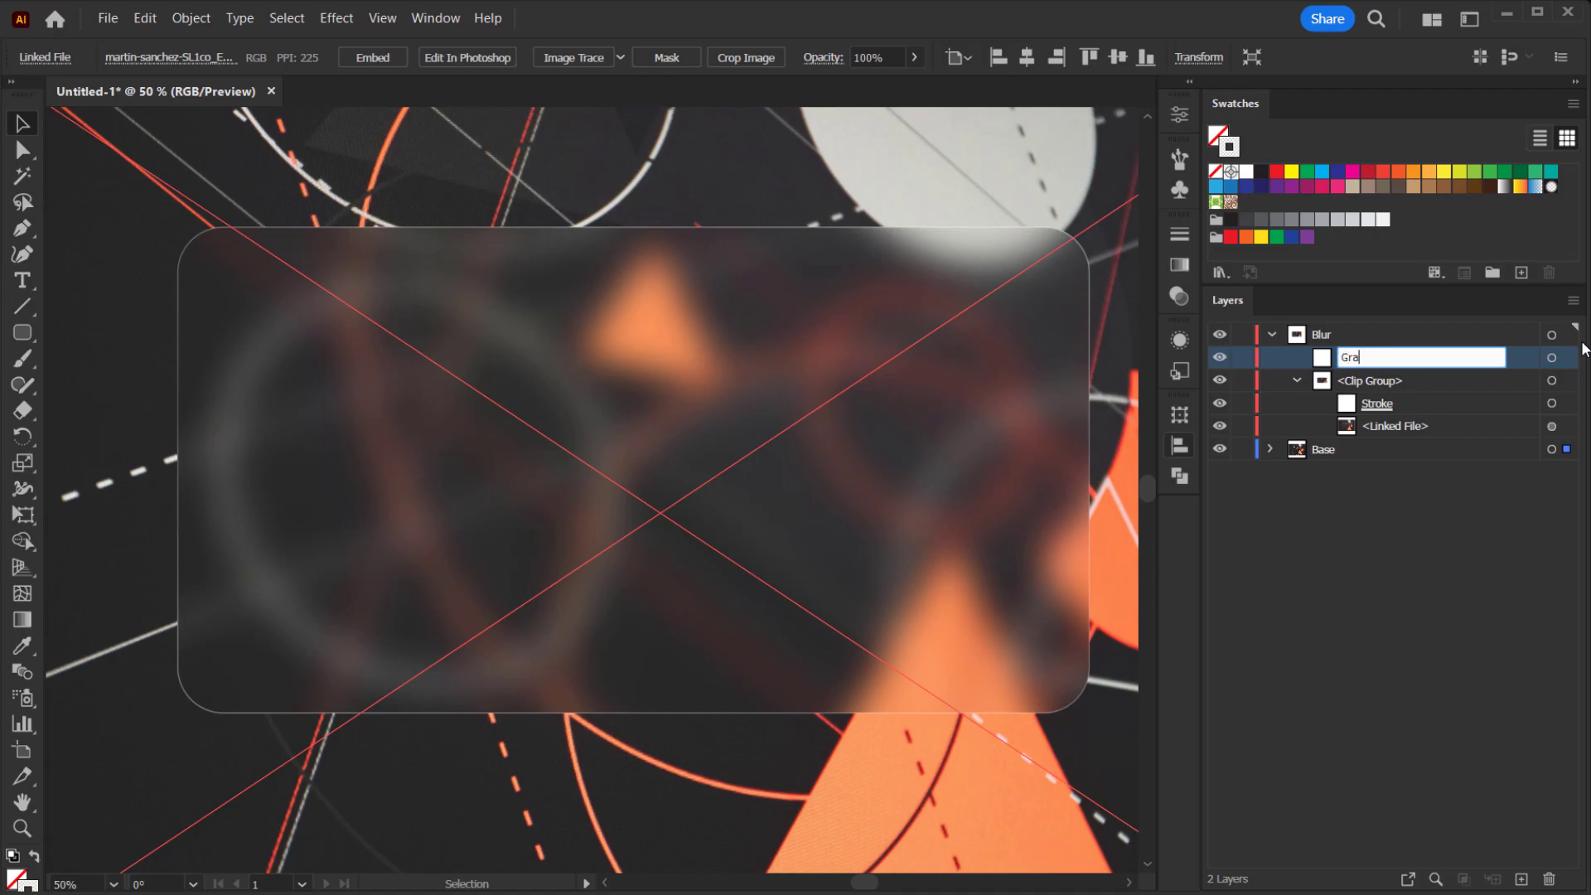
pyautogui.write('dient')
pyautogui.press('Return')
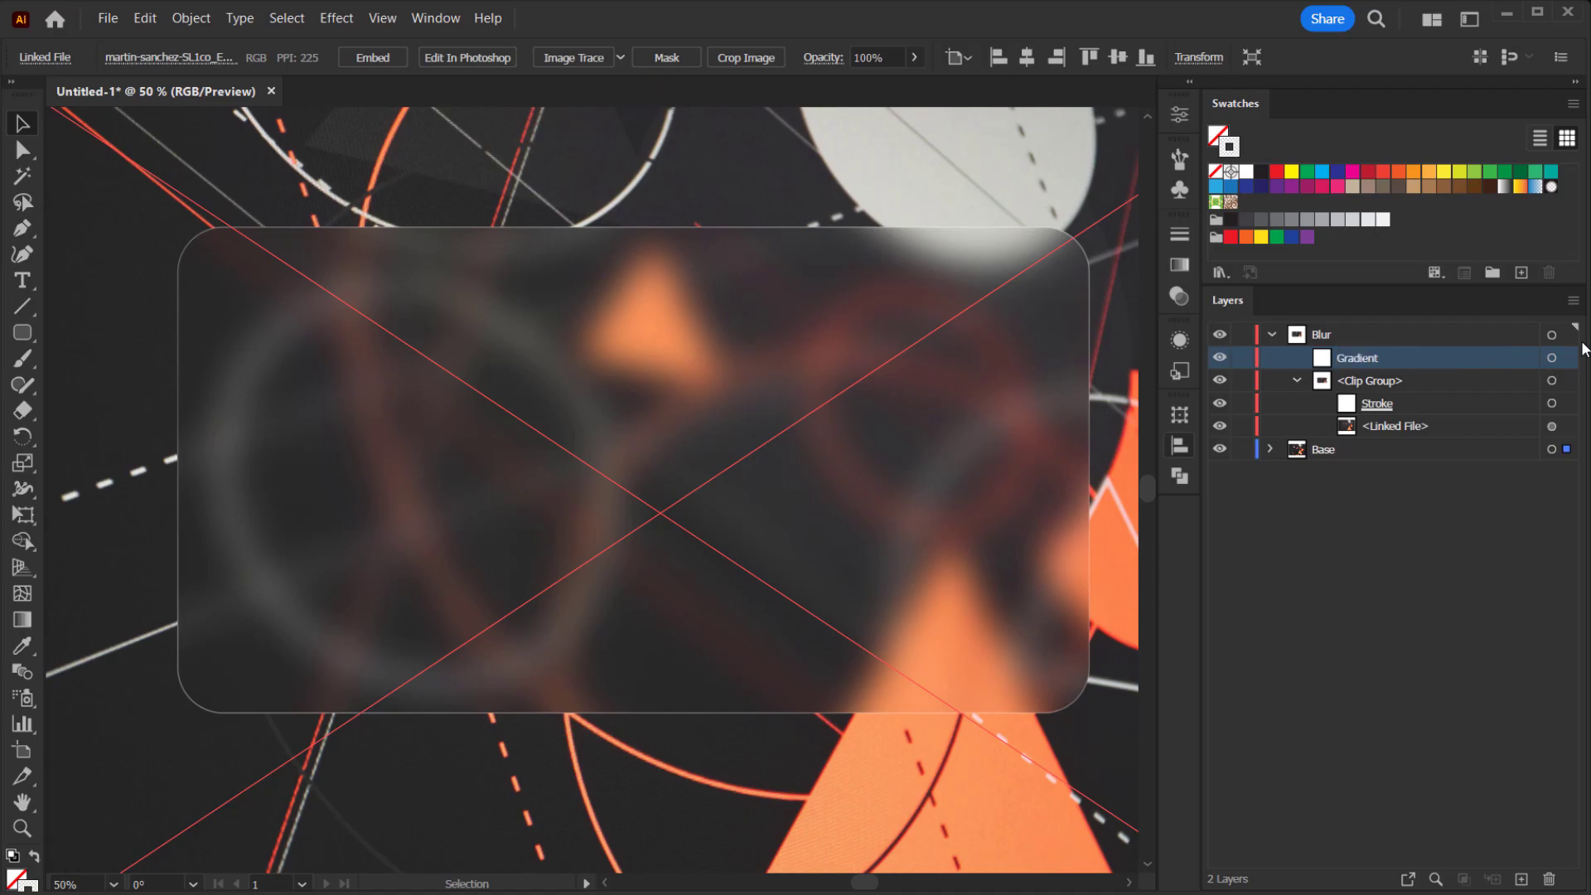
pyautogui.doubleClick(1354, 365)
pyautogui.press('Escape')
# Clear the appearance of the Gradient rectangle and give it a white fill
pyautogui.click(1553, 357)
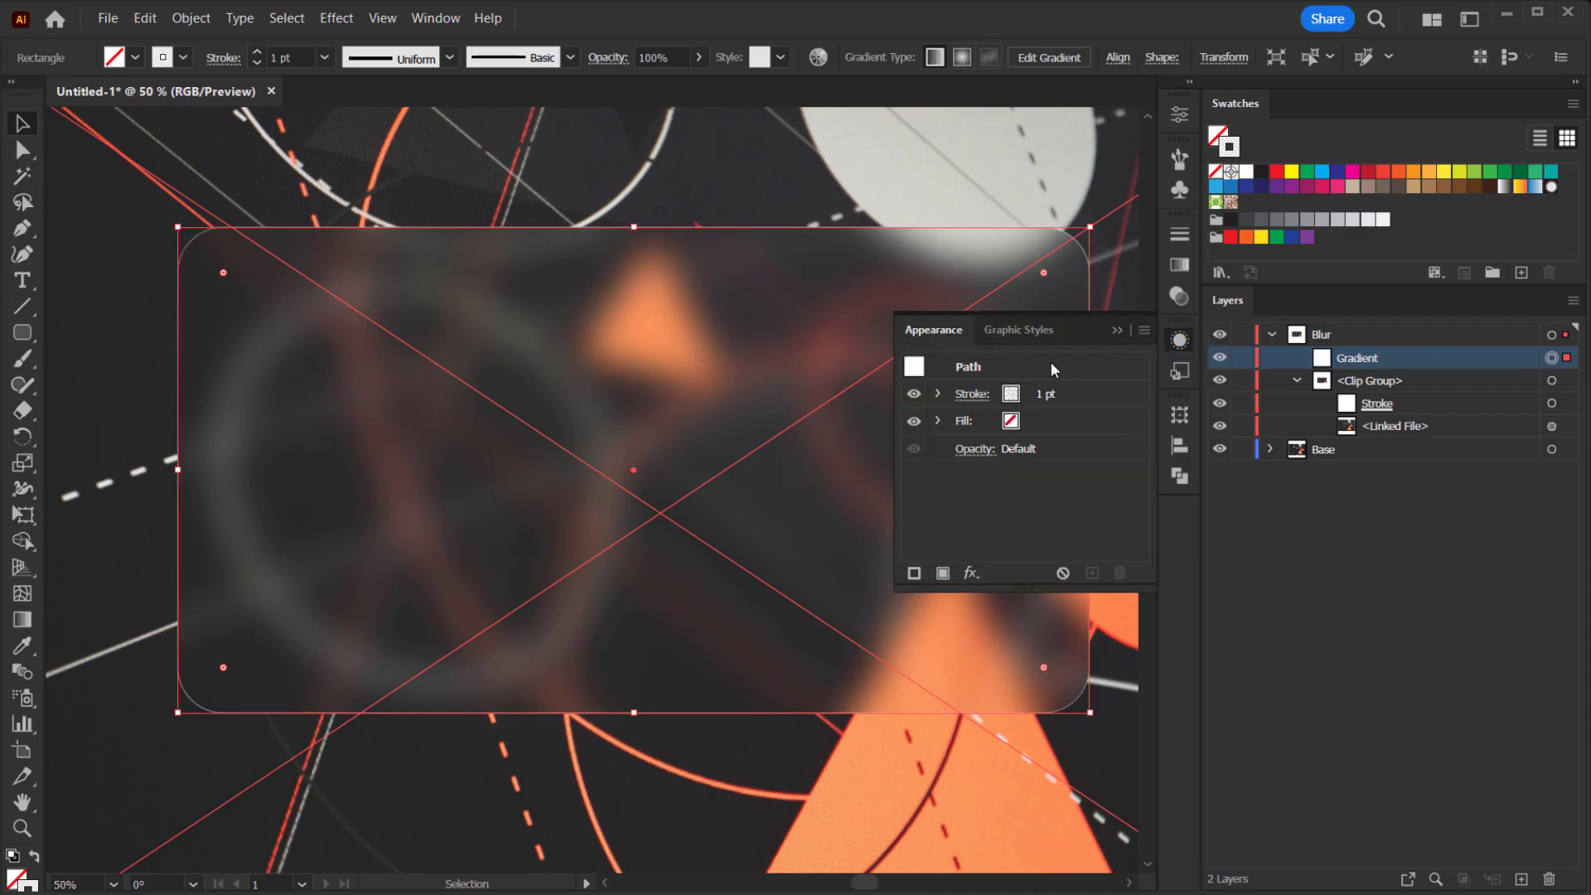
pyautogui.click(1140, 333)
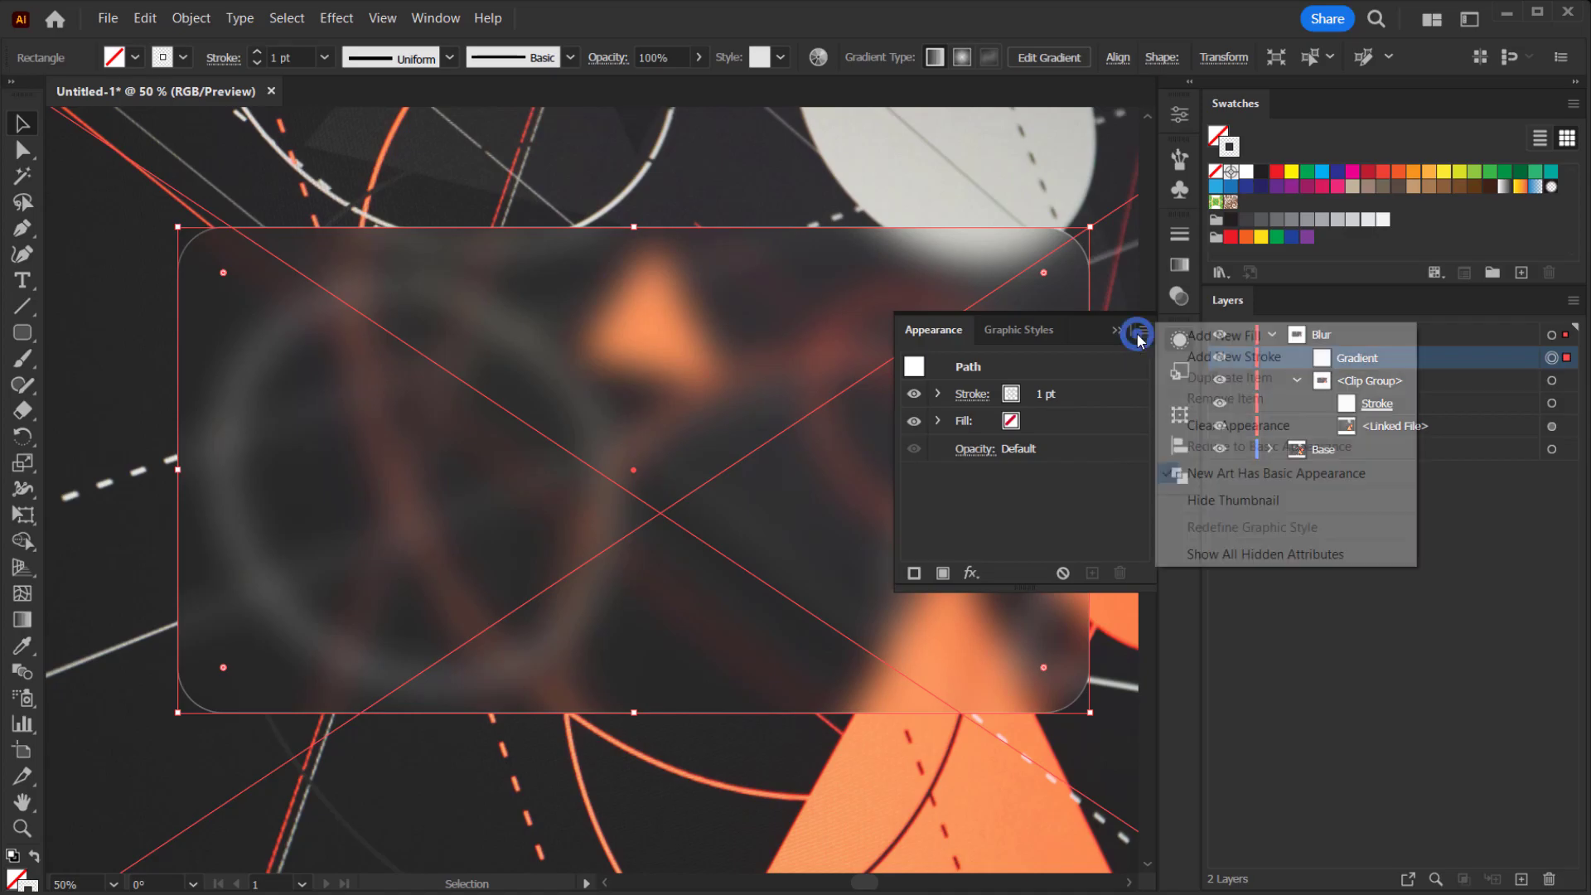
pyautogui.click(1263, 426)
pyautogui.click(1042, 423)
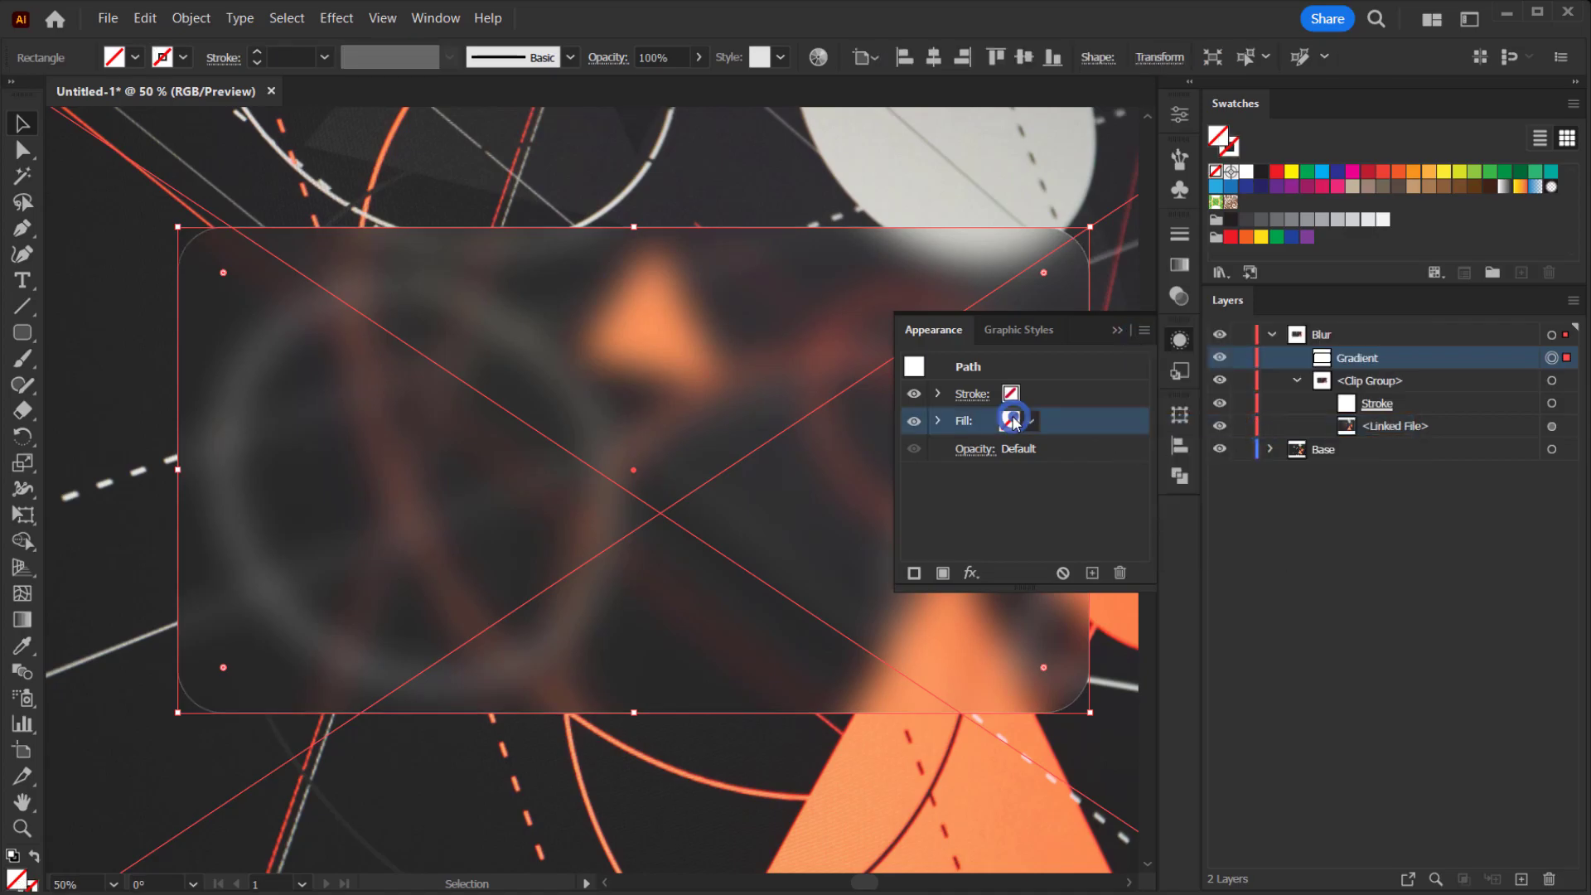
pyautogui.click(1029, 421)
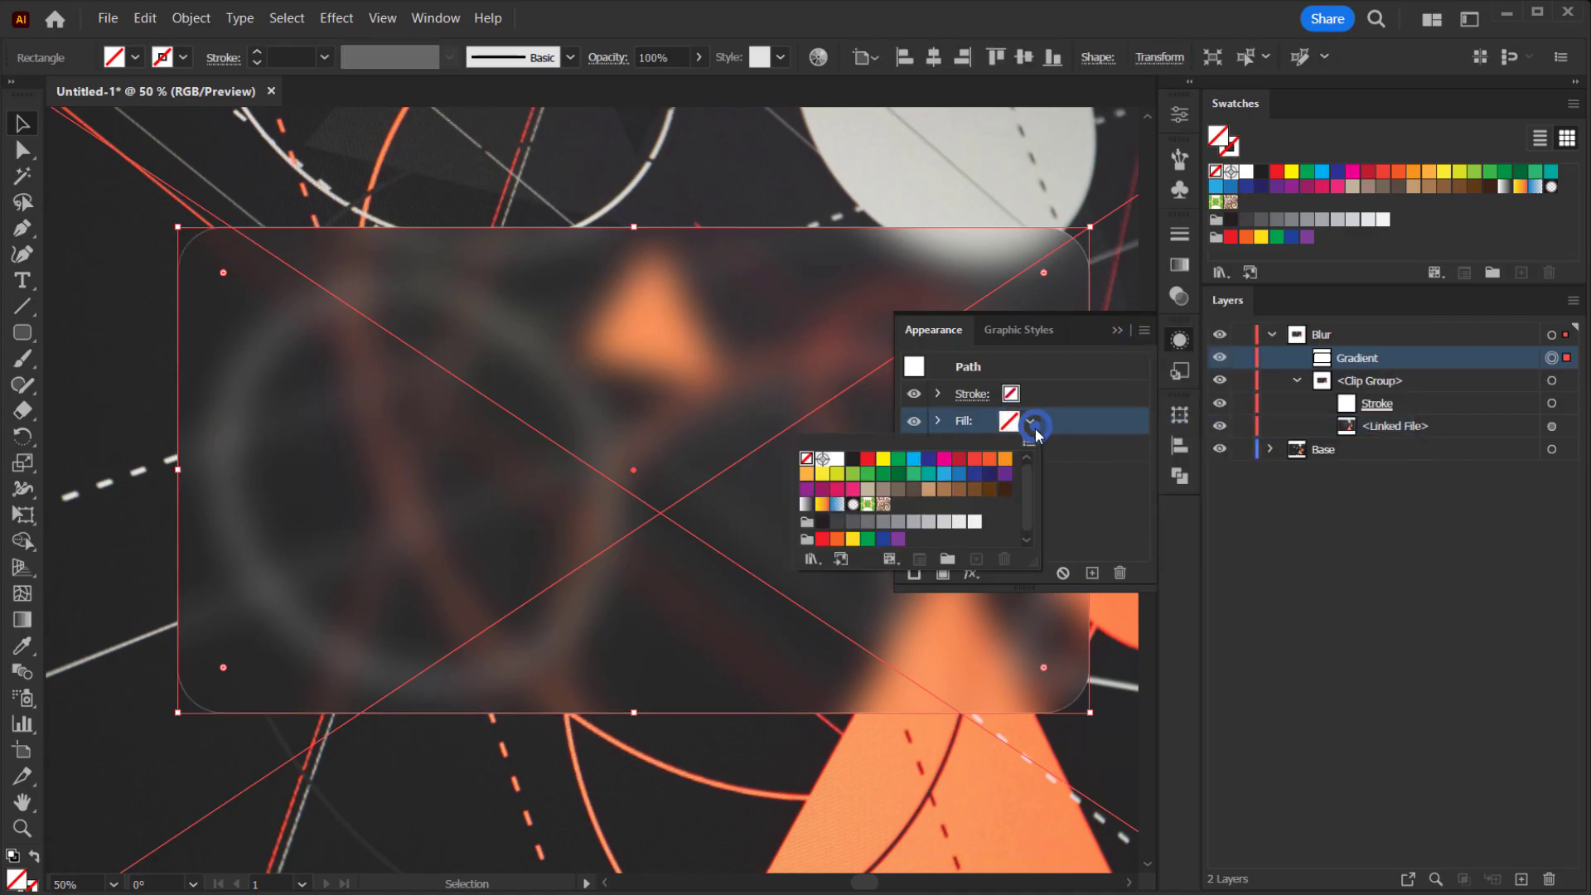
pyautogui.click(838, 460)
pyautogui.click(1095, 470)
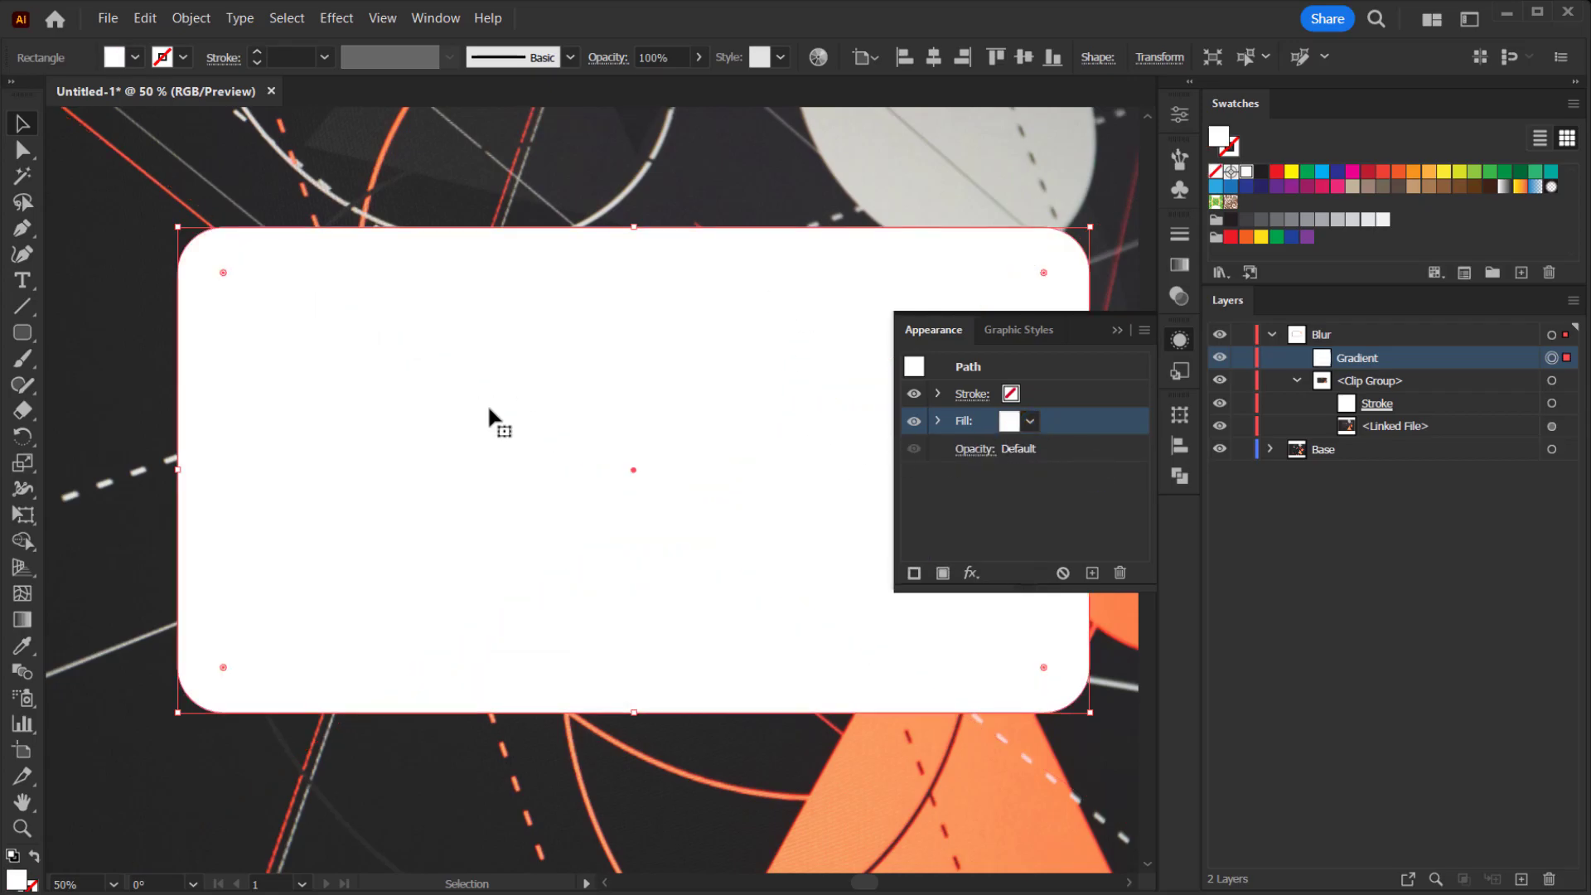
# Hide and show the Gradient rectangle to compare the panel with and without its white overlay
pyautogui.click(1118, 333)
pyautogui.click(1220, 359)
pyautogui.click(1220, 360)
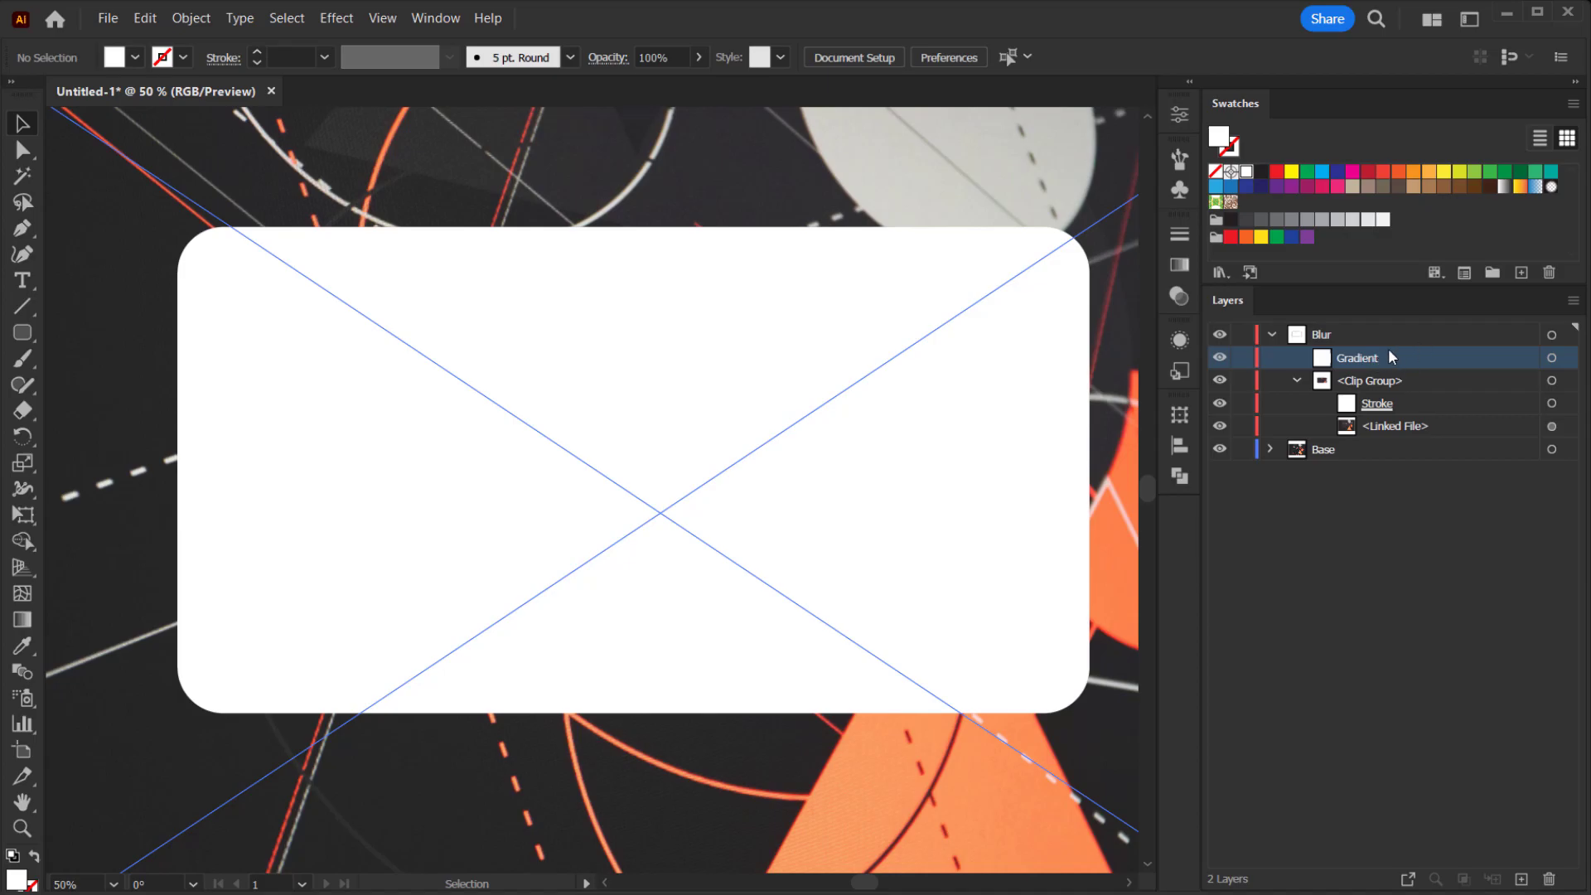
pyautogui.click(1185, 271)
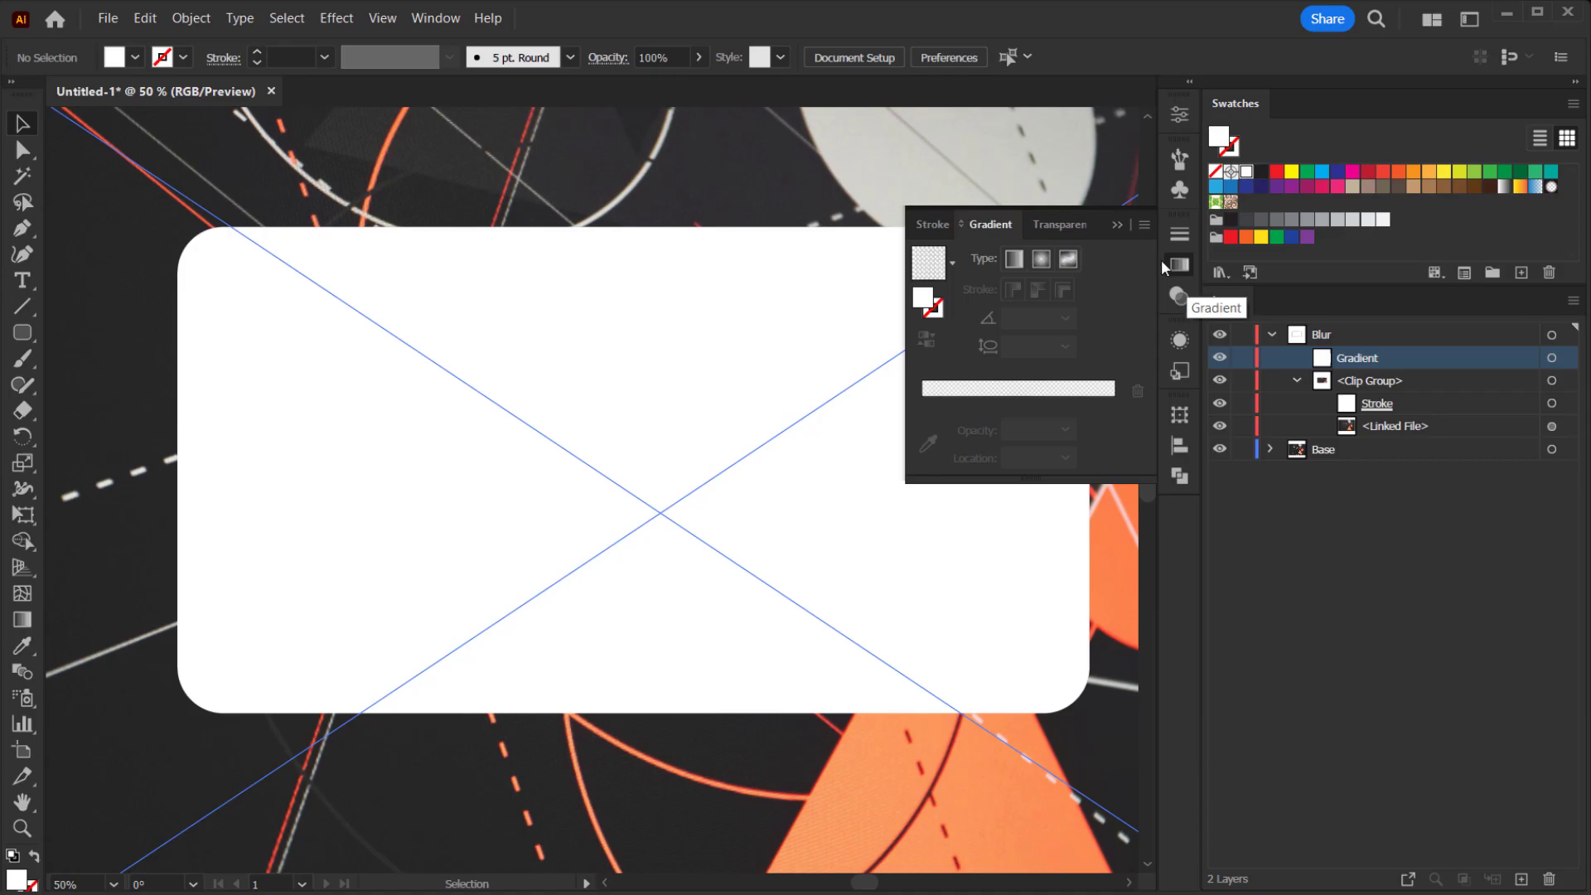
pyautogui.click(1166, 68)
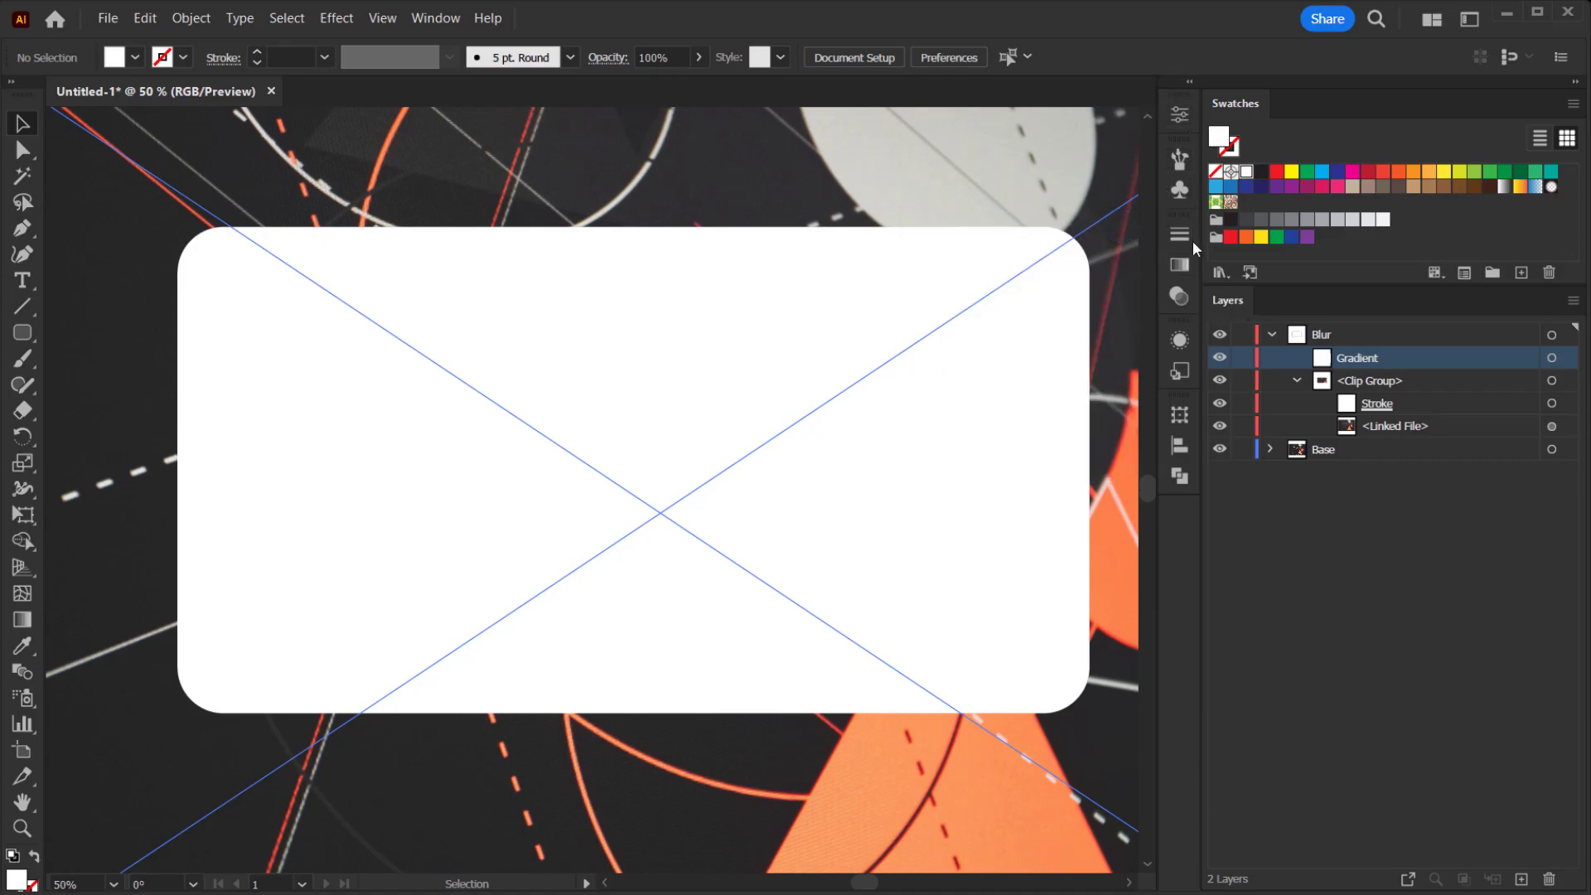
pyautogui.click(432, 18)
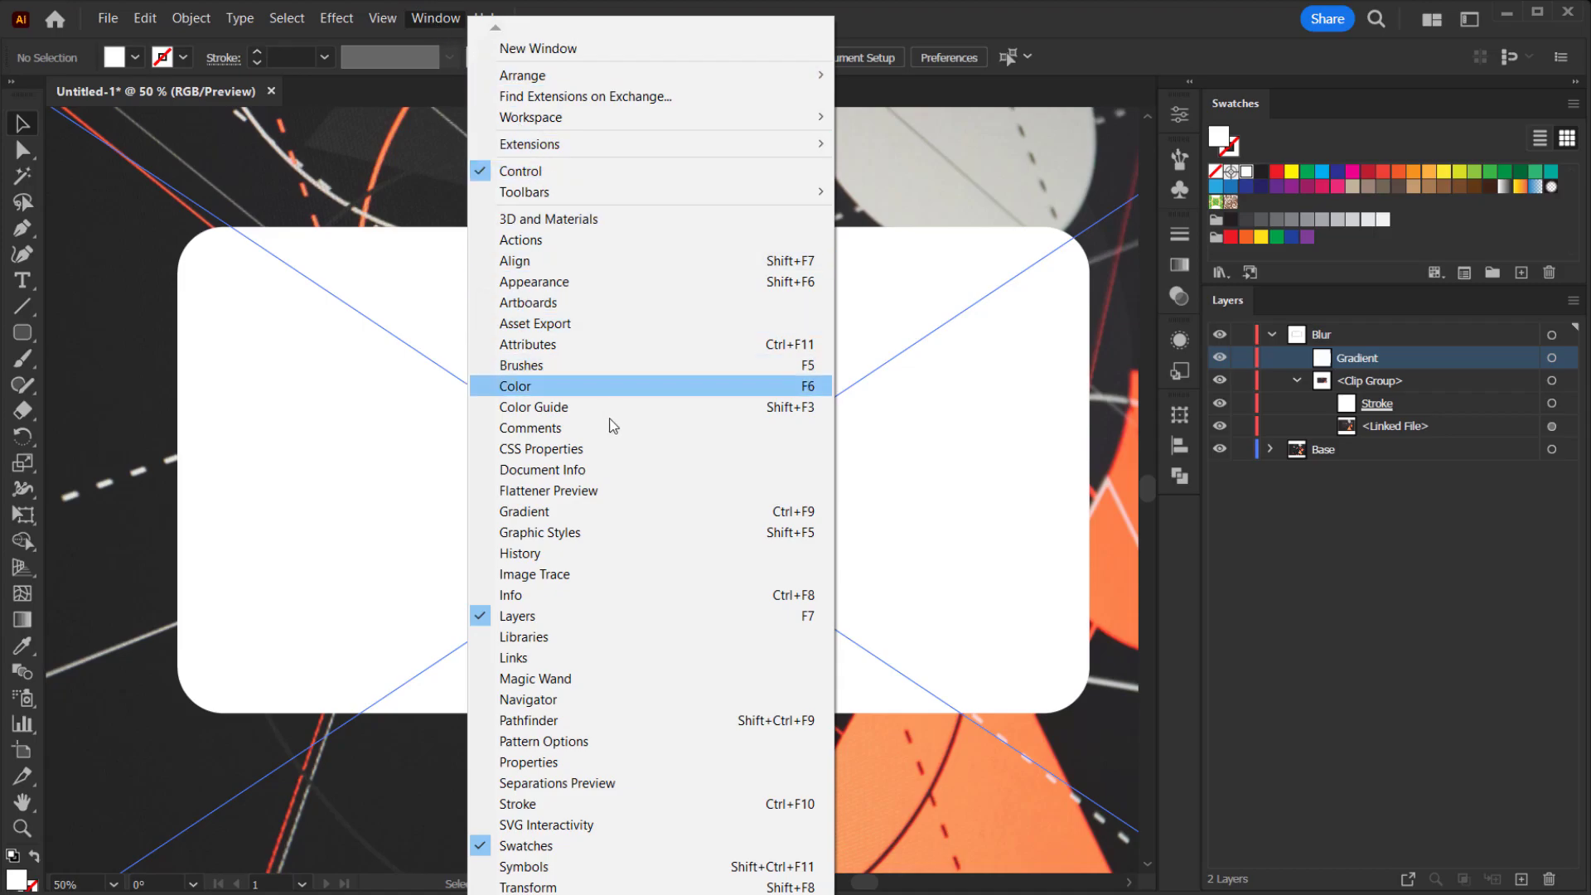
pyautogui.scroll(-6, 650, 456)
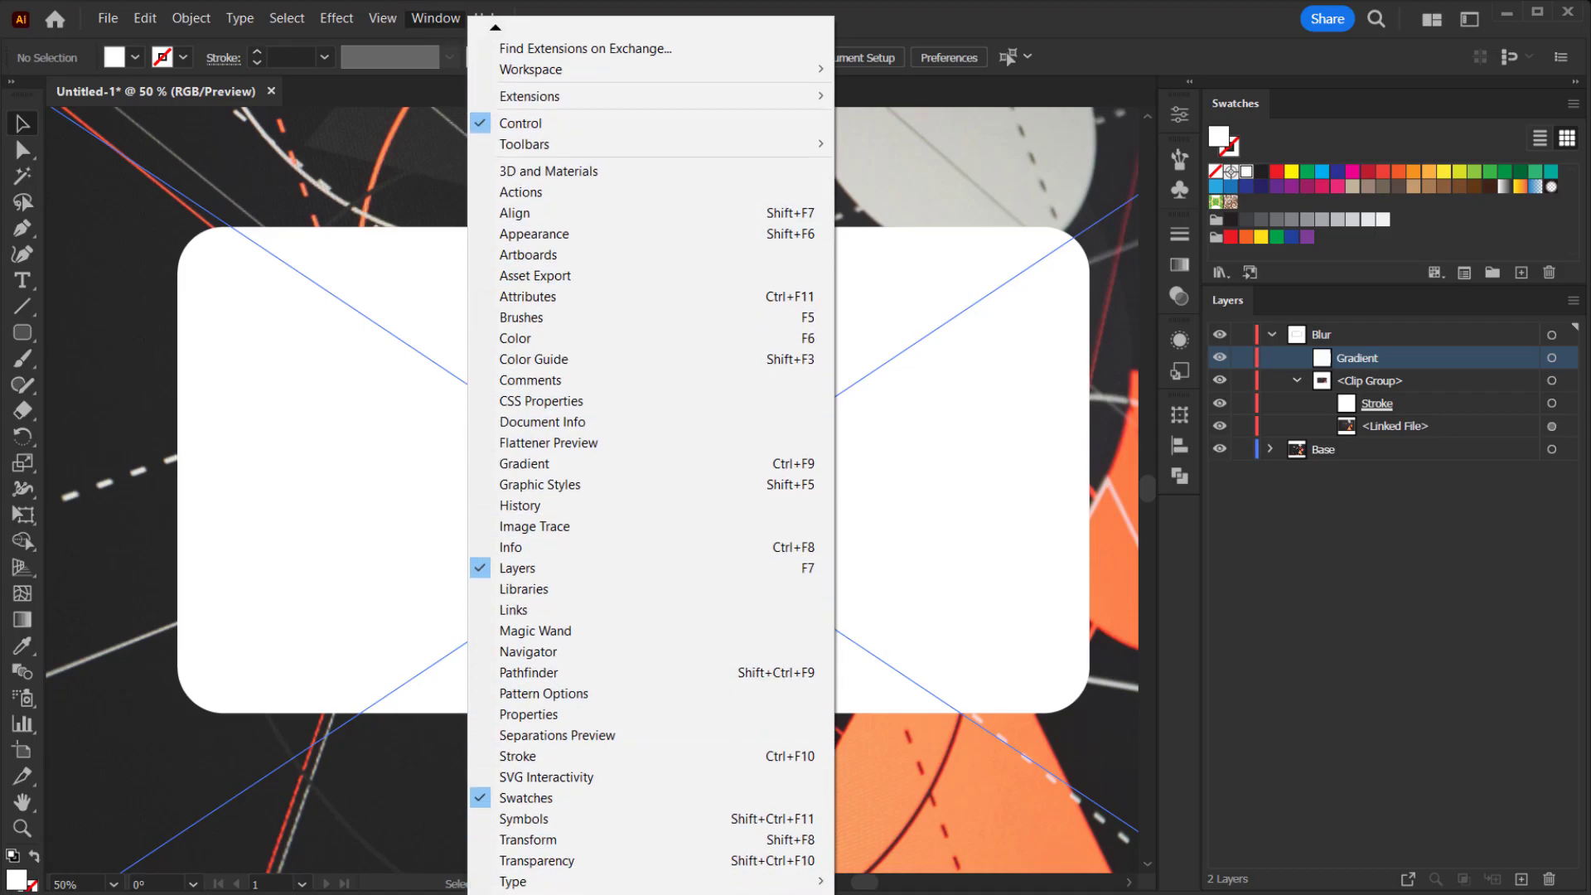
pyautogui.scroll(-4, 524, 785)
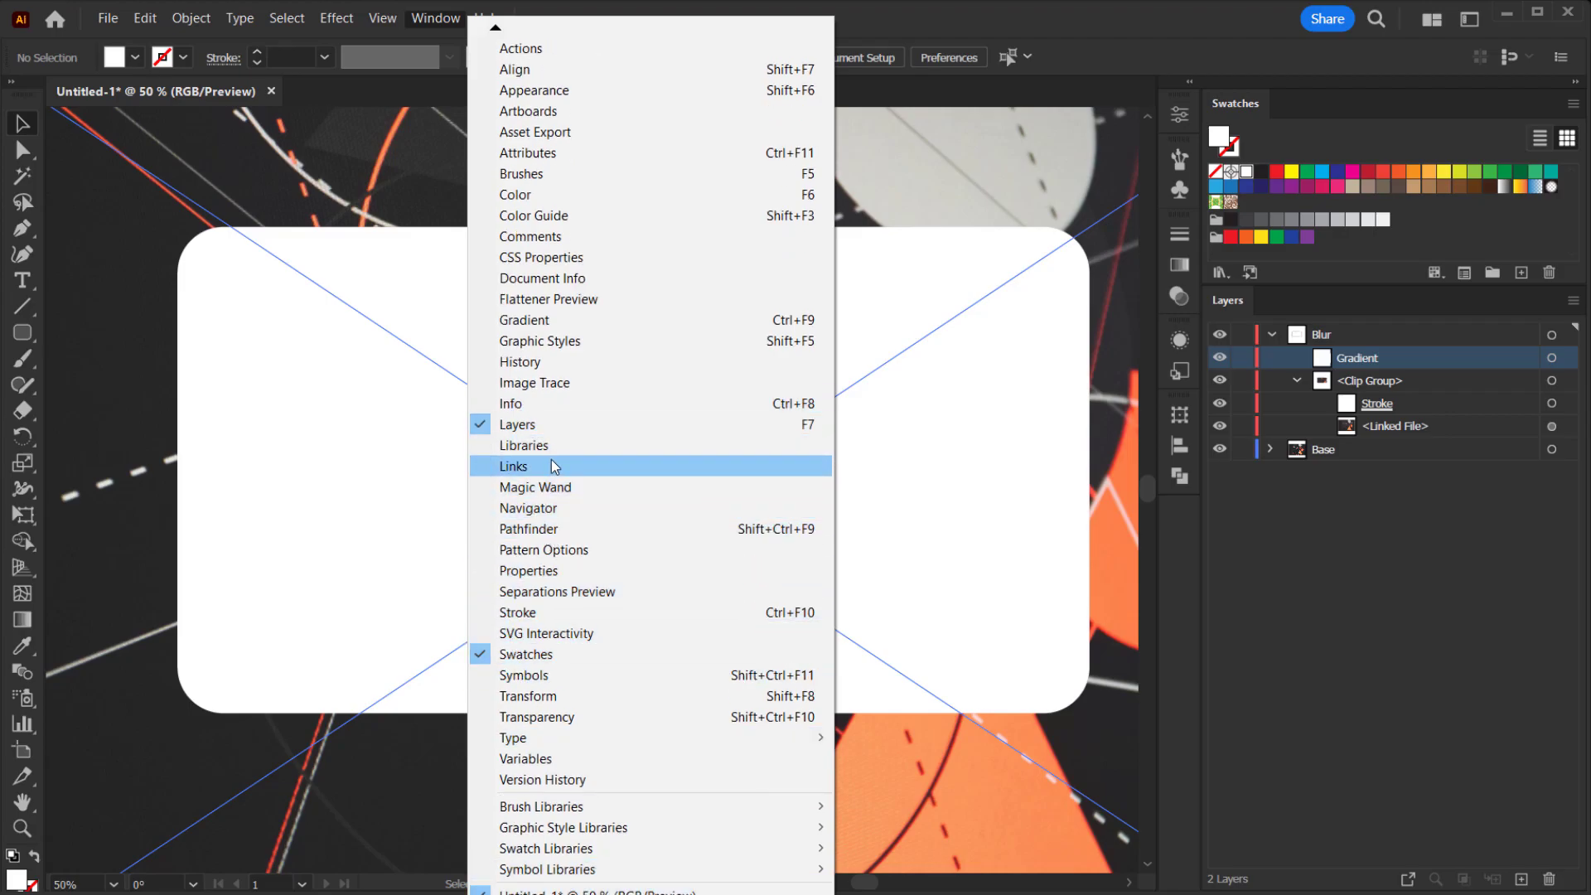
pyautogui.click(1410, 543)
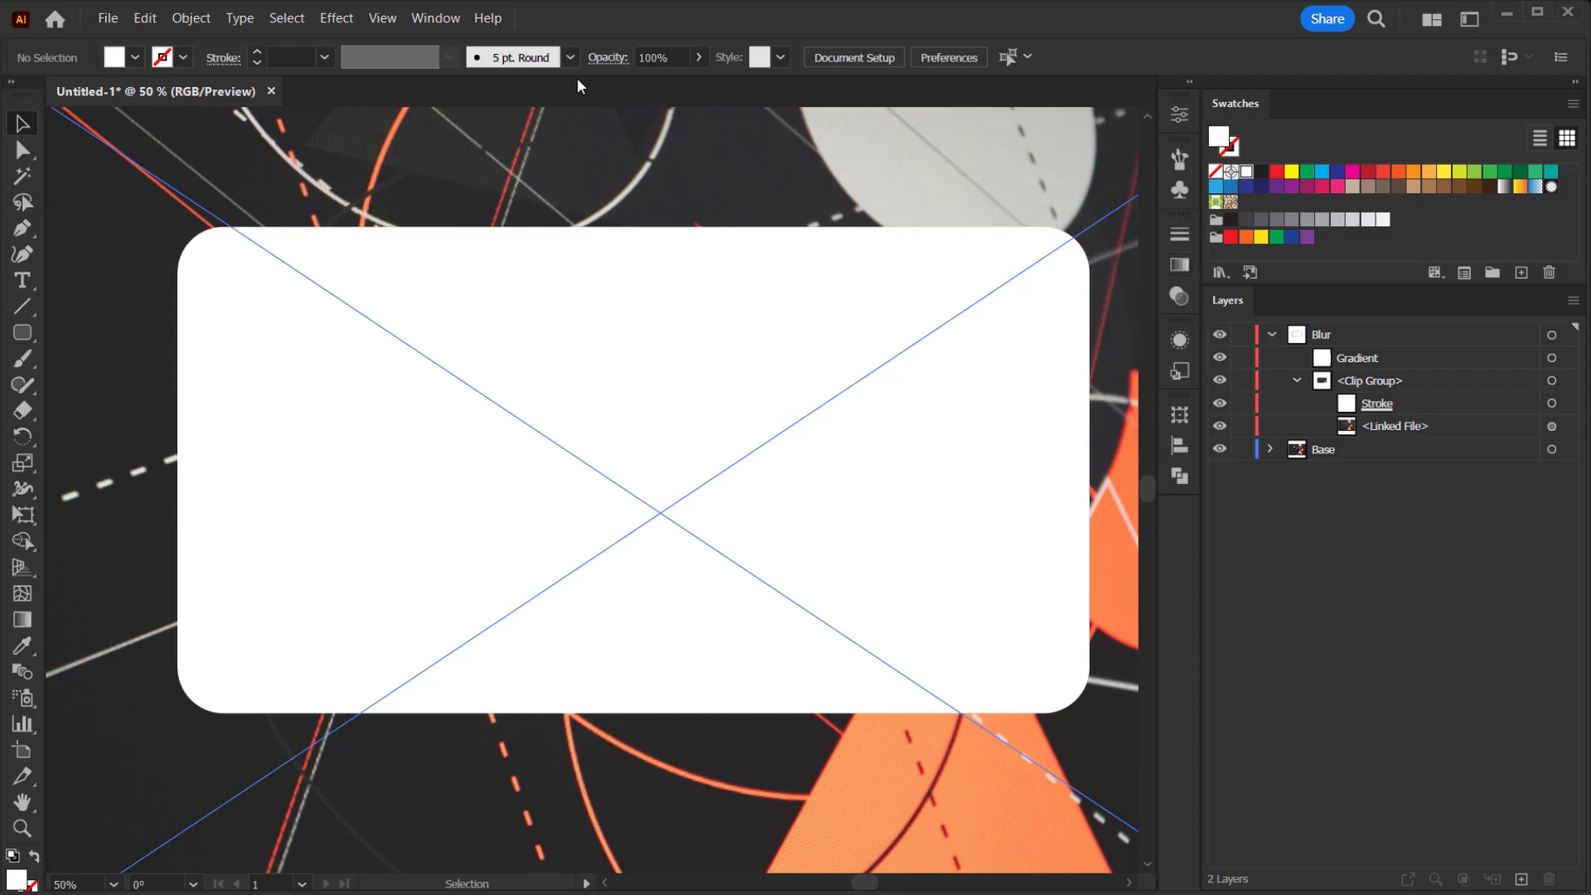
# Bring up the gradient settings and fill the Gradient rectangle with the last-used translucent linear gradient
pyautogui.click(421, 18)
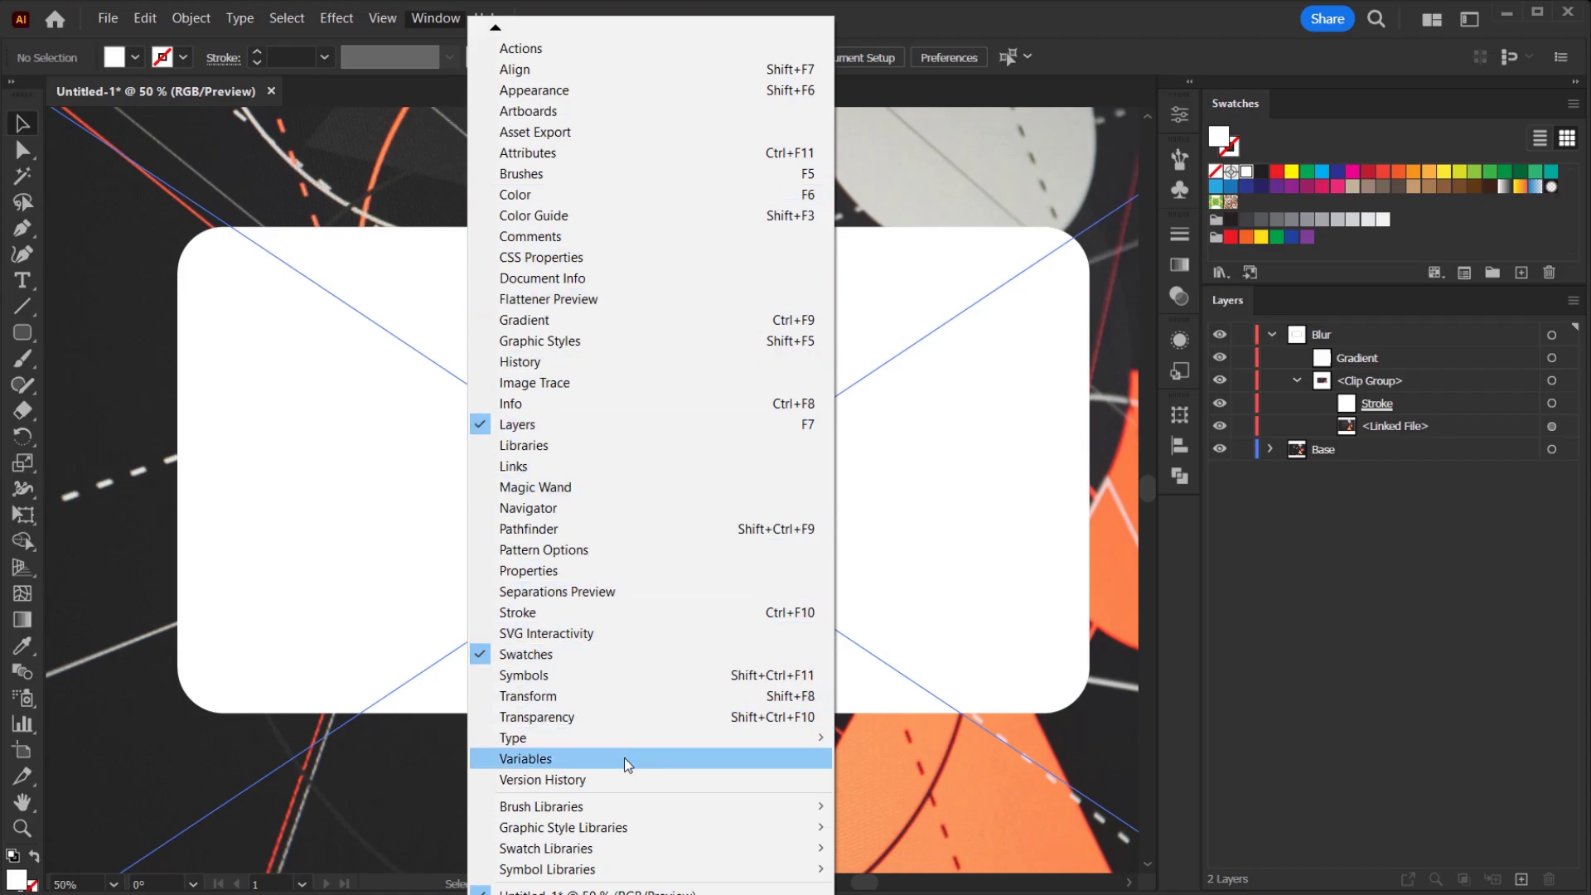
pyautogui.click(604, 613)
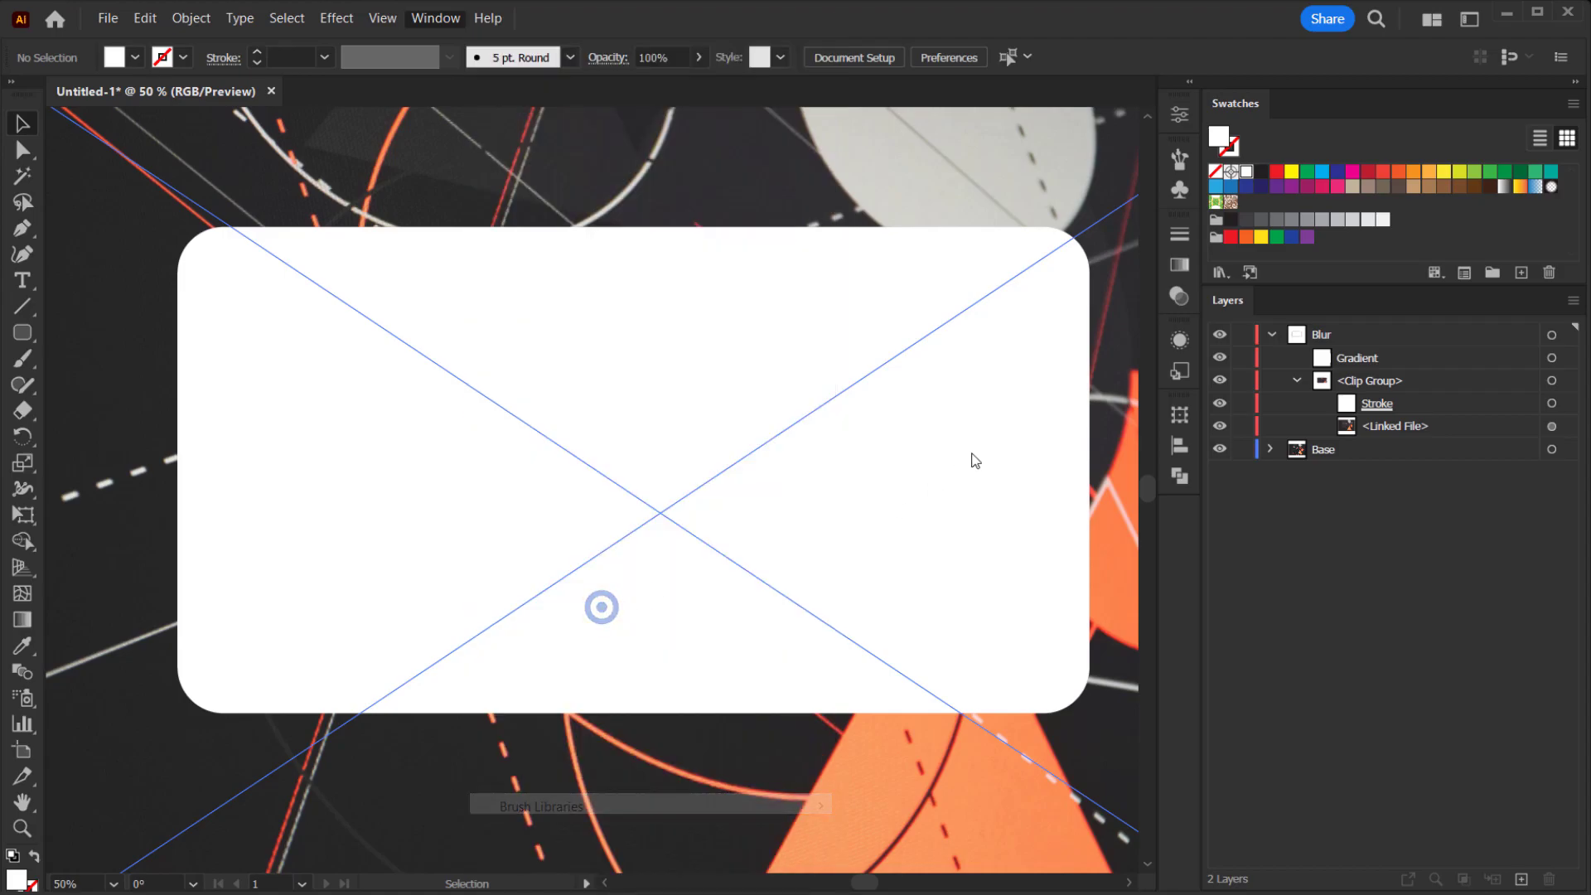
pyautogui.click(1004, 224)
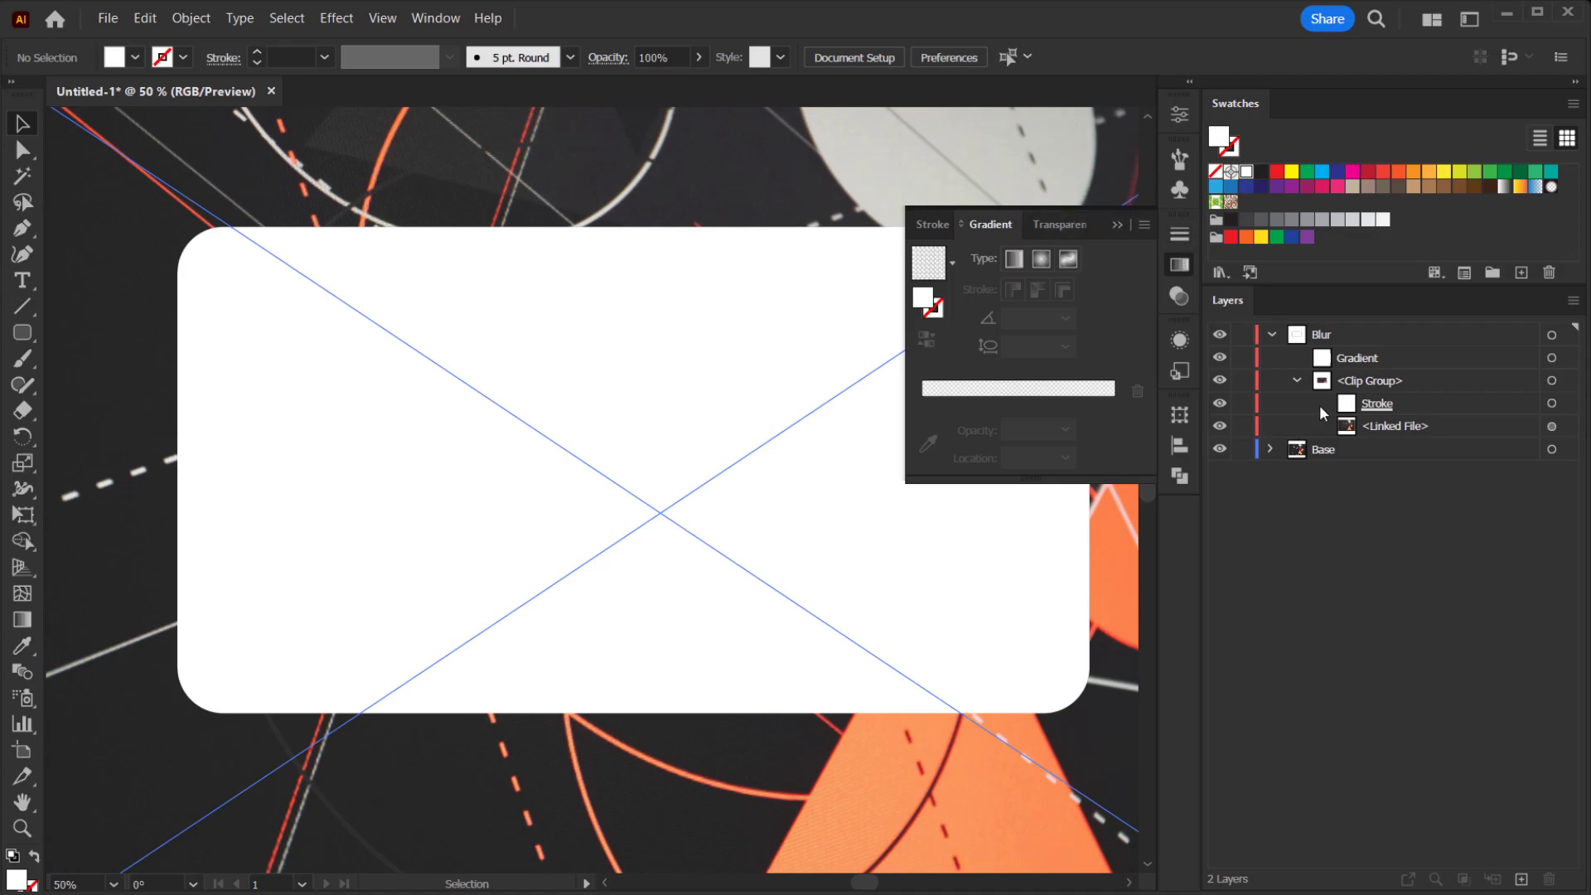
pyautogui.click(1551, 357)
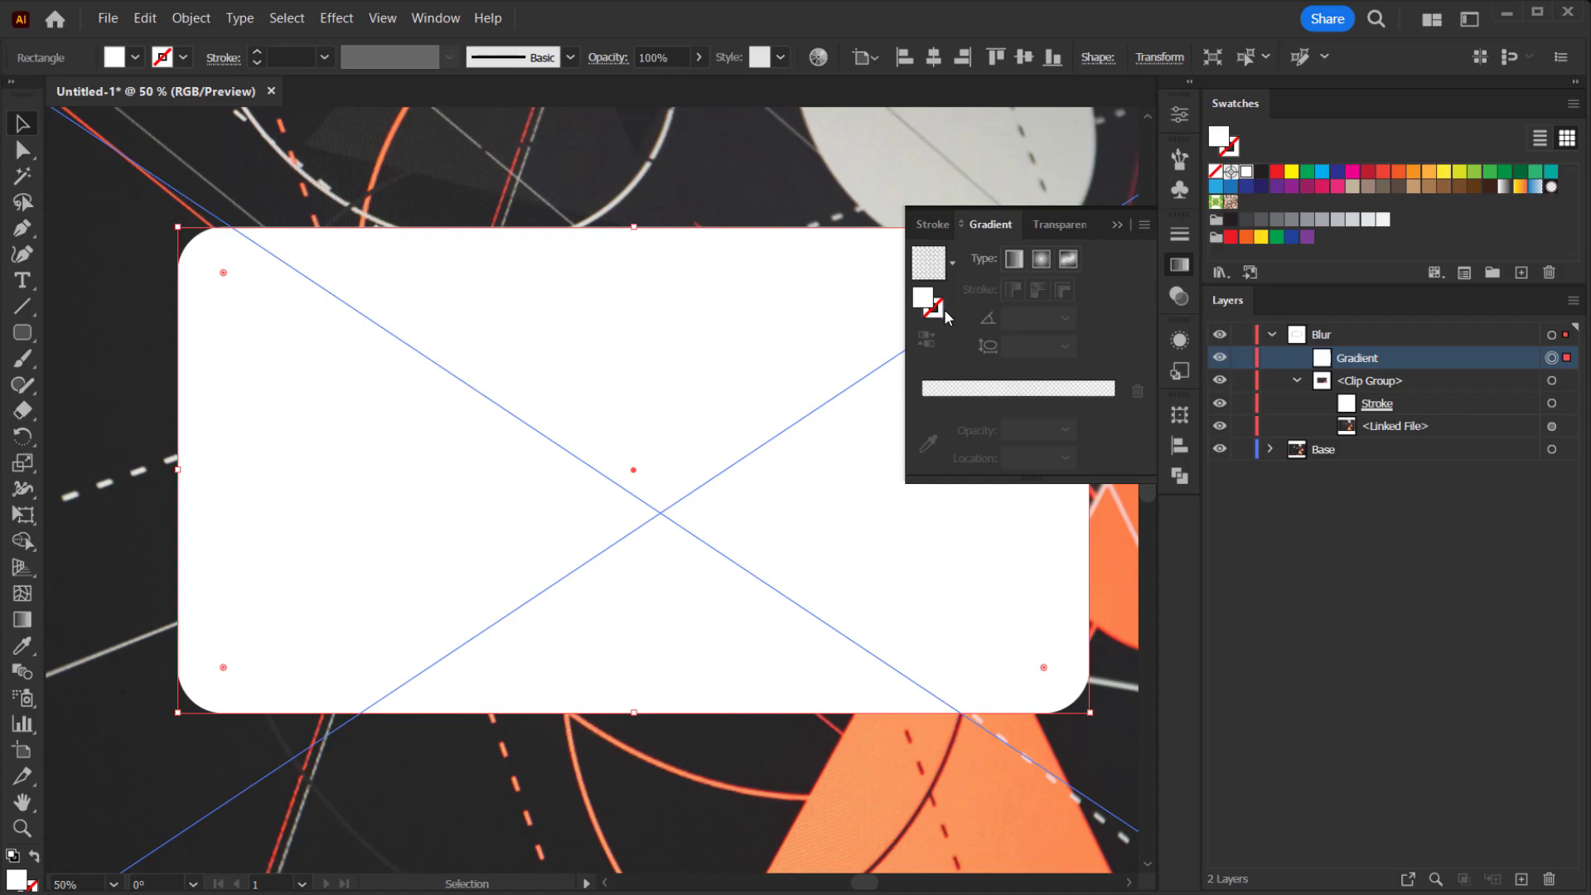
pyautogui.click(1007, 390)
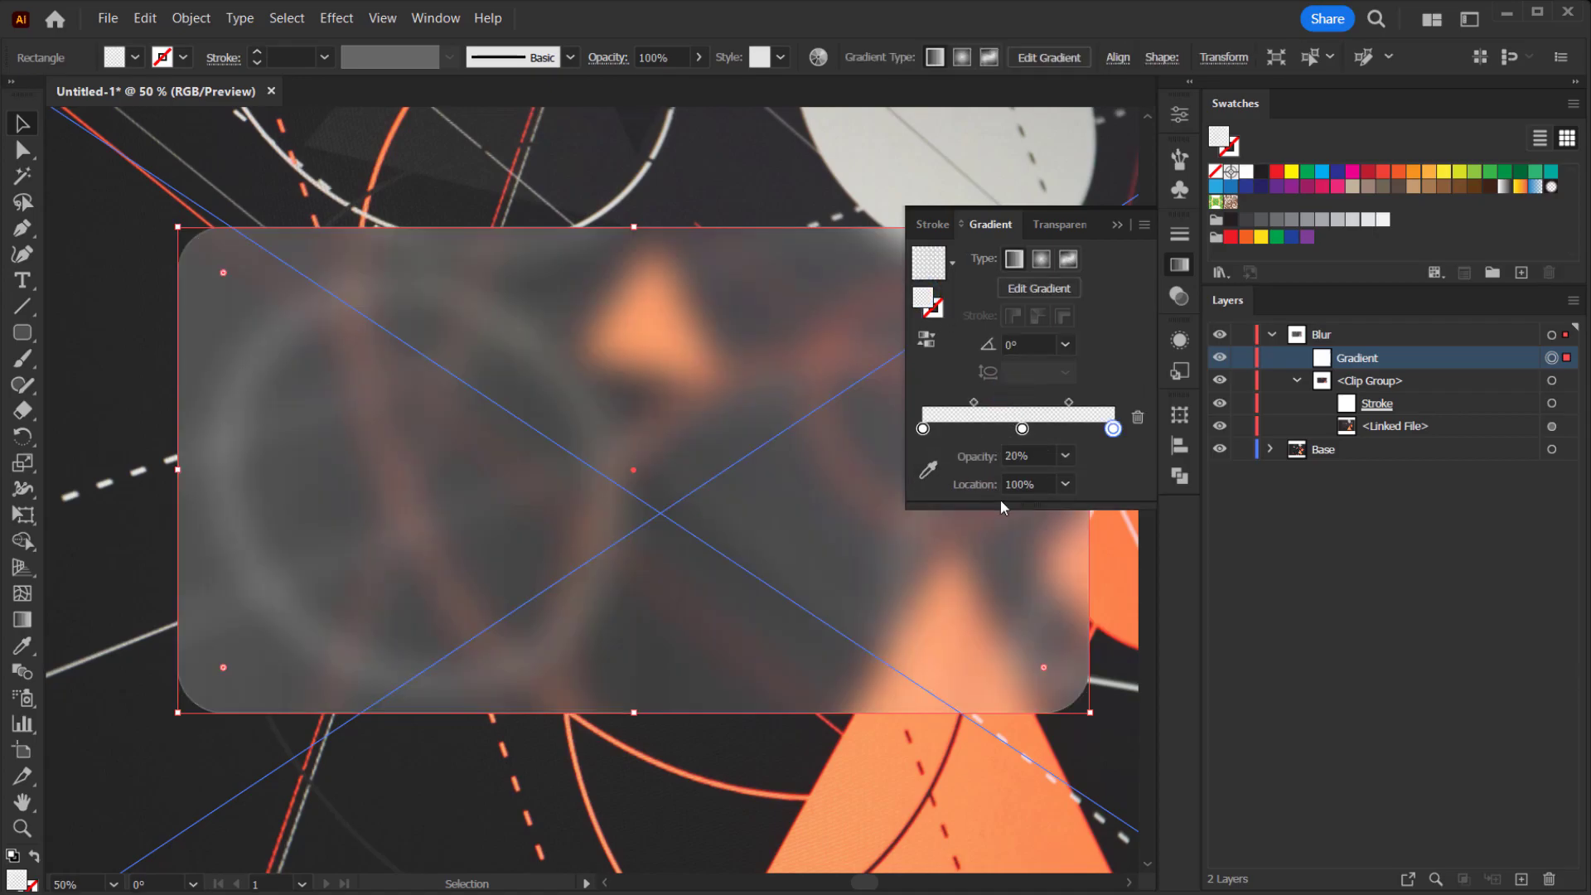
# Reduce the Gradient rectangle's fill to two colour stops and replace it with the white-to-black linear gradient preset
pyautogui.moveTo(1022, 429); pyautogui.dragTo(1112, 461)
pyautogui.click(1113, 428)
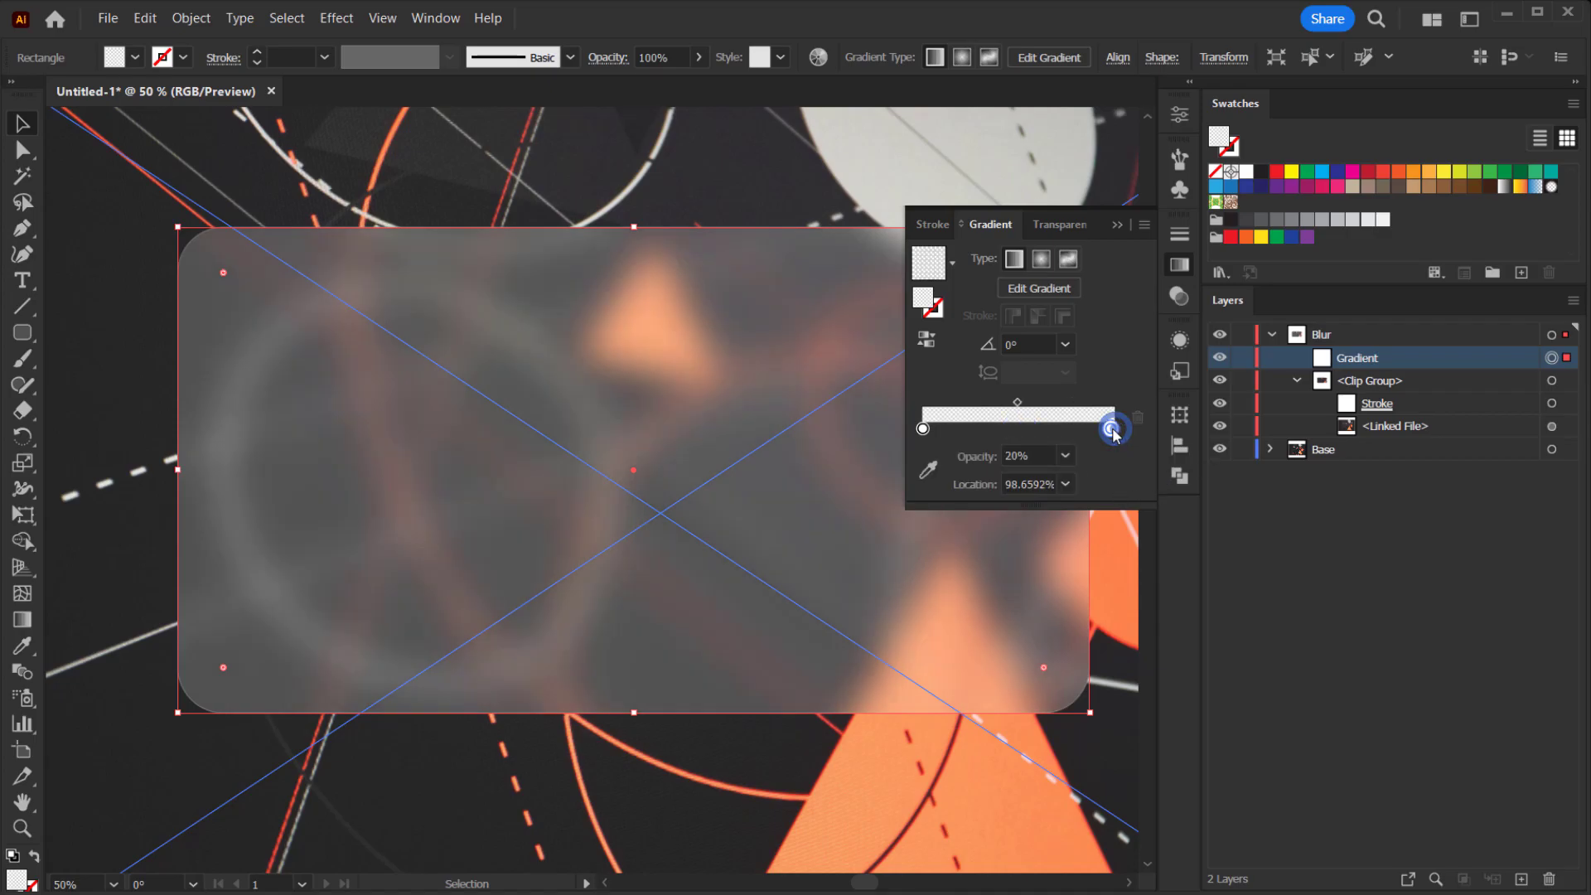
pyautogui.click(952, 263)
pyautogui.click(838, 306)
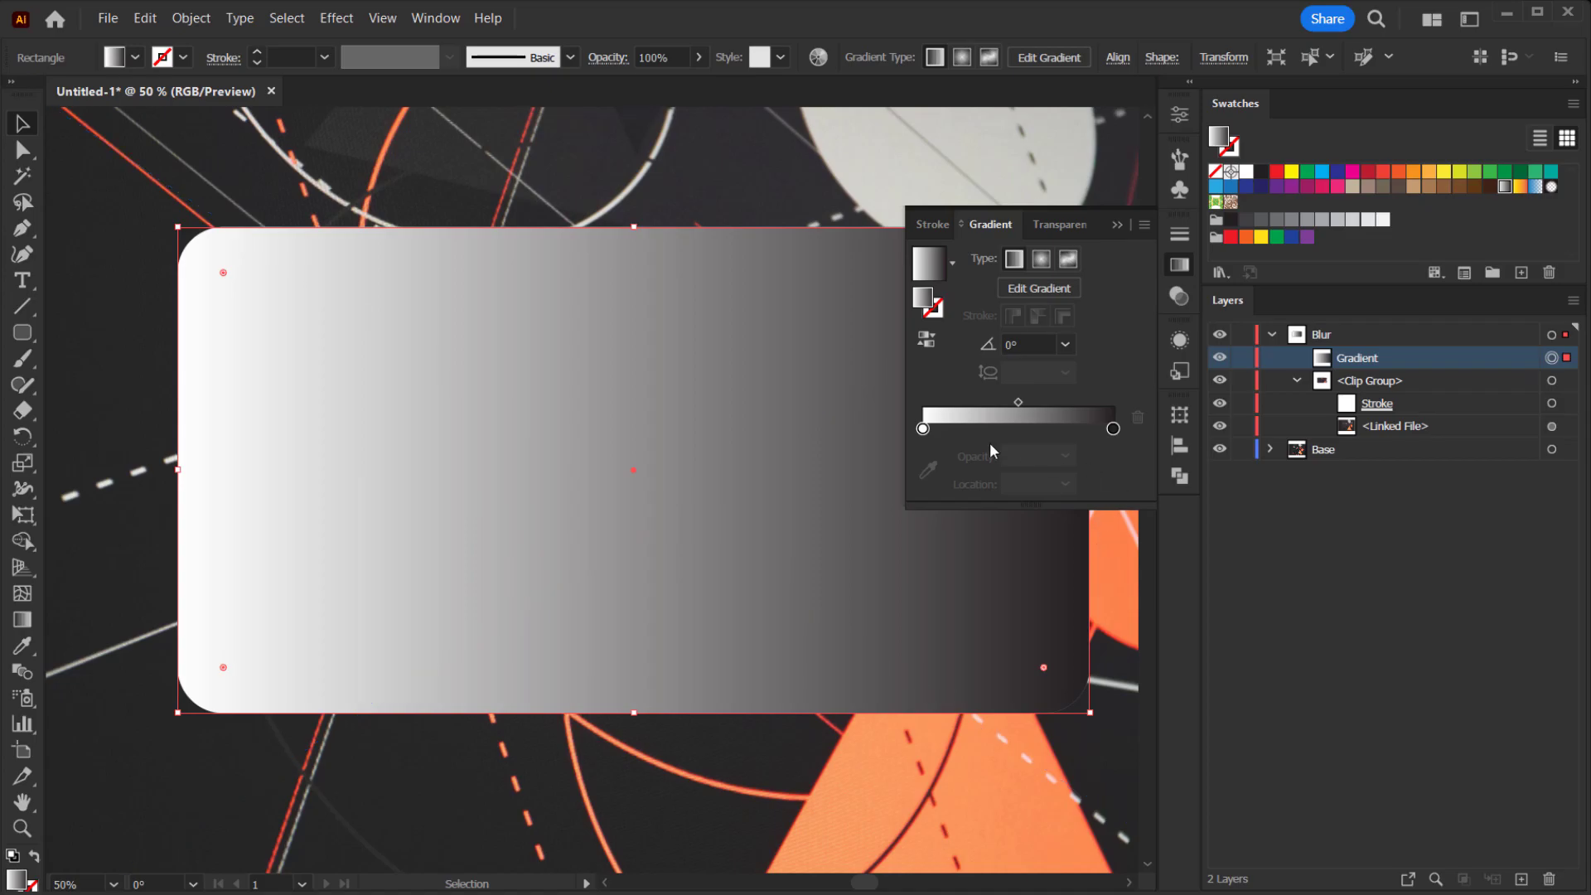
# Change the gradient's black end stop to white and set its opacity to 0%
pyautogui.click(924, 429)
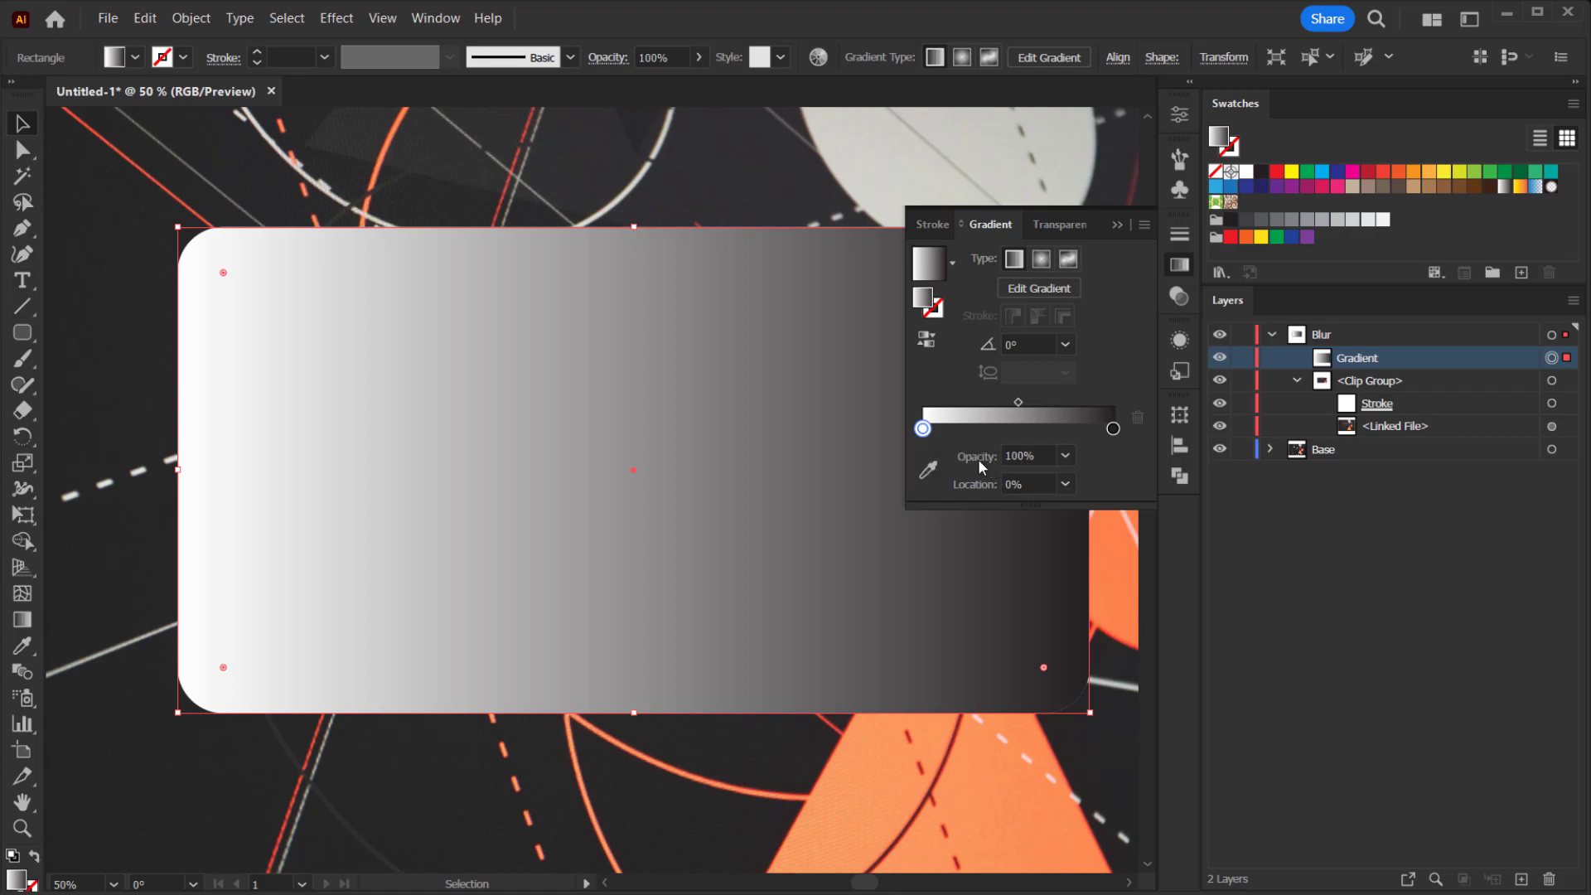
pyautogui.click(1114, 428)
pyautogui.doubleClick(1114, 428)
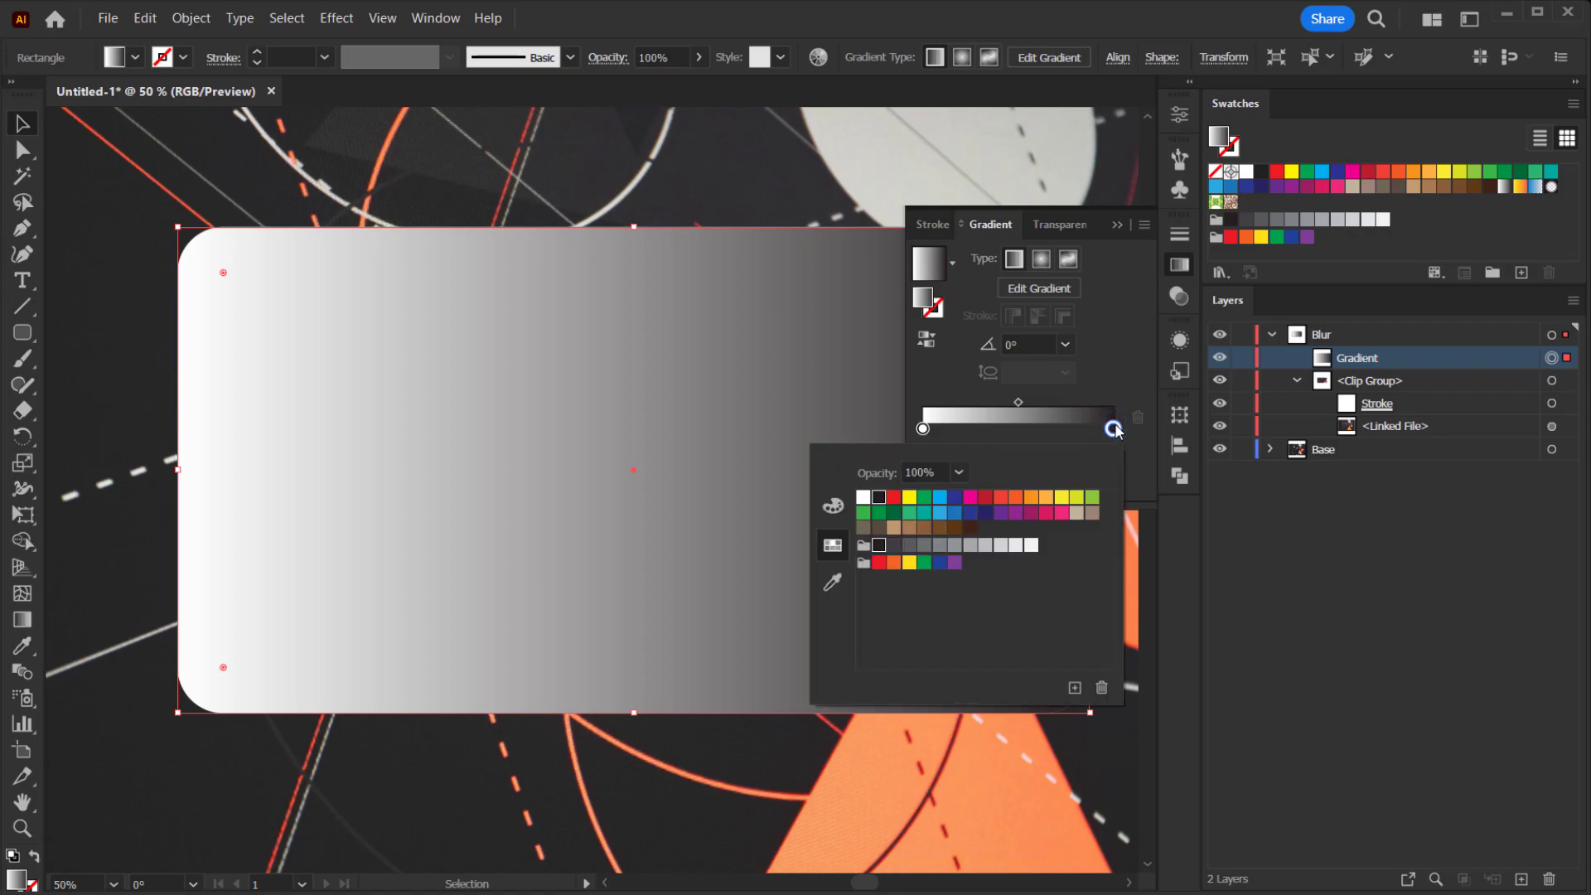
pyautogui.click(862, 497)
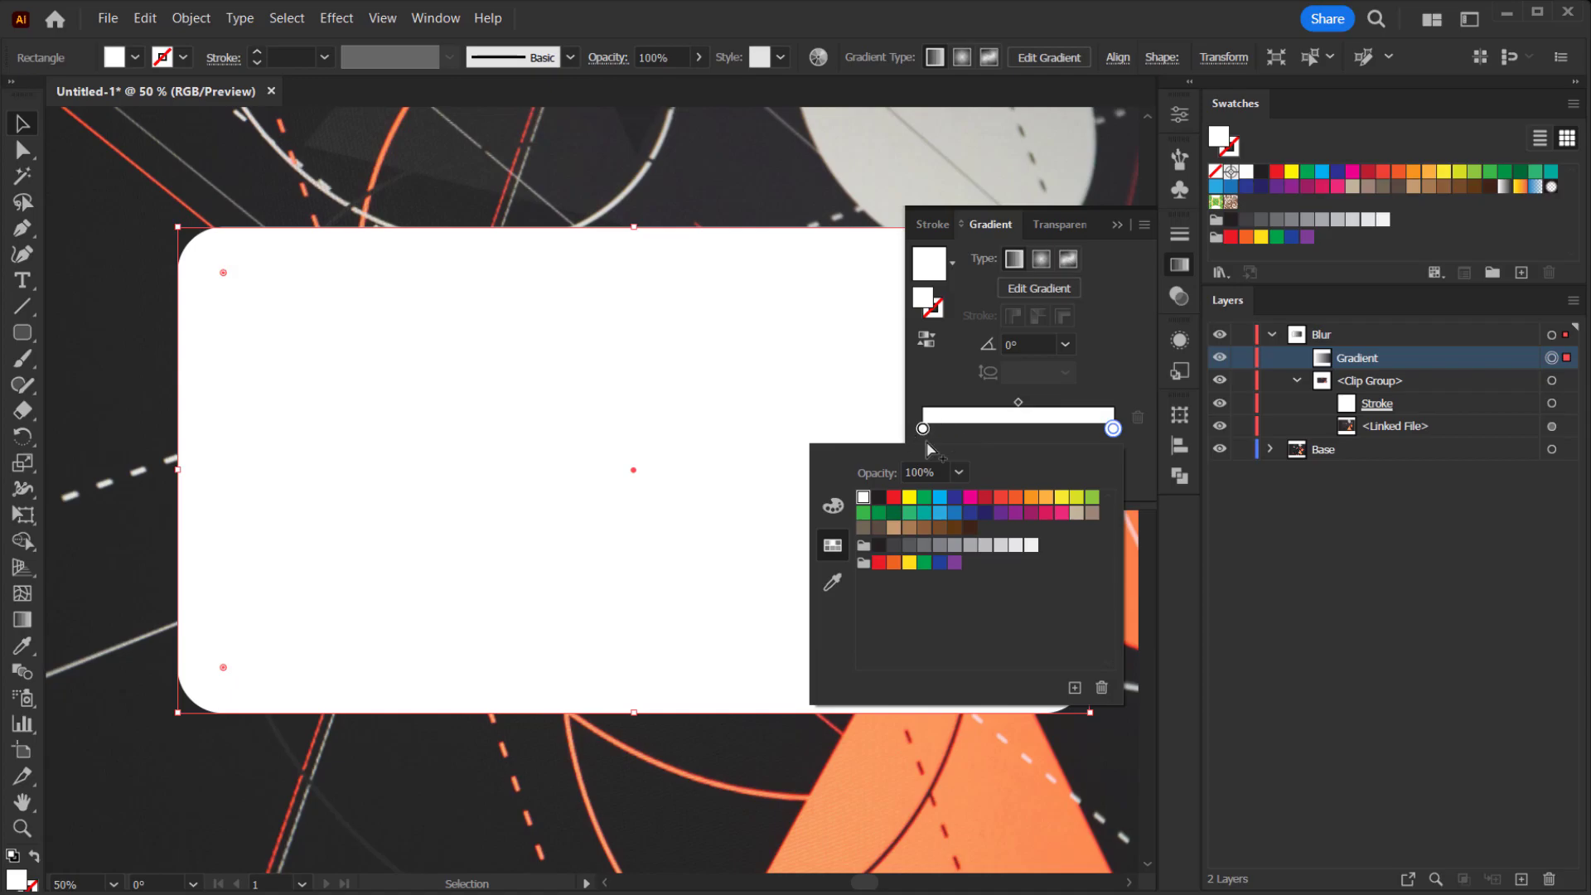
pyautogui.press('Escape')
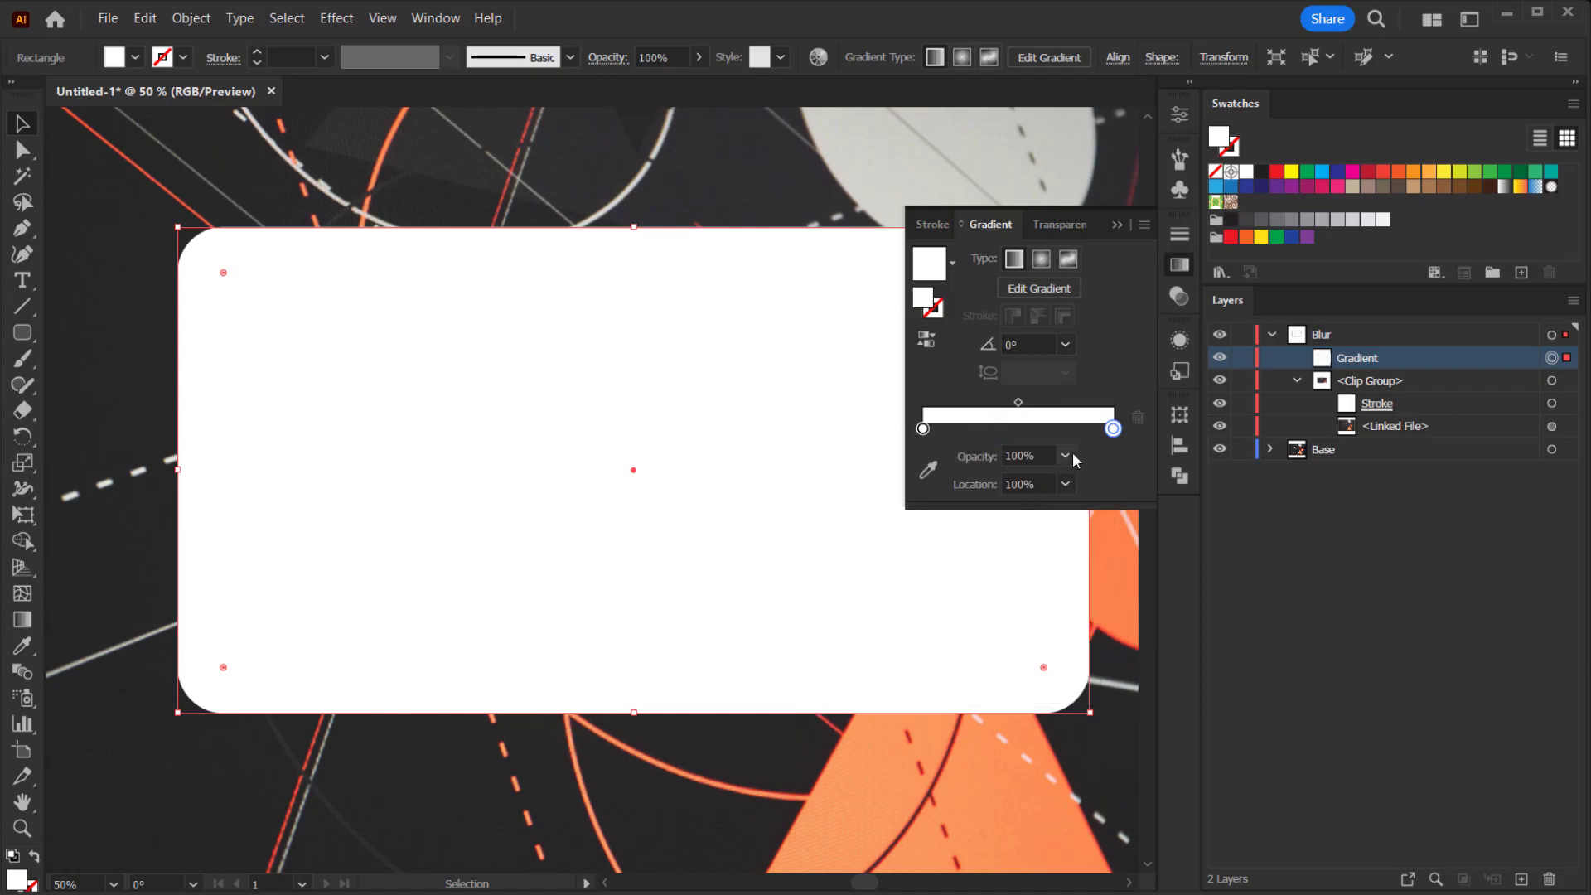
pyautogui.click(1066, 455)
pyautogui.click(1086, 481)
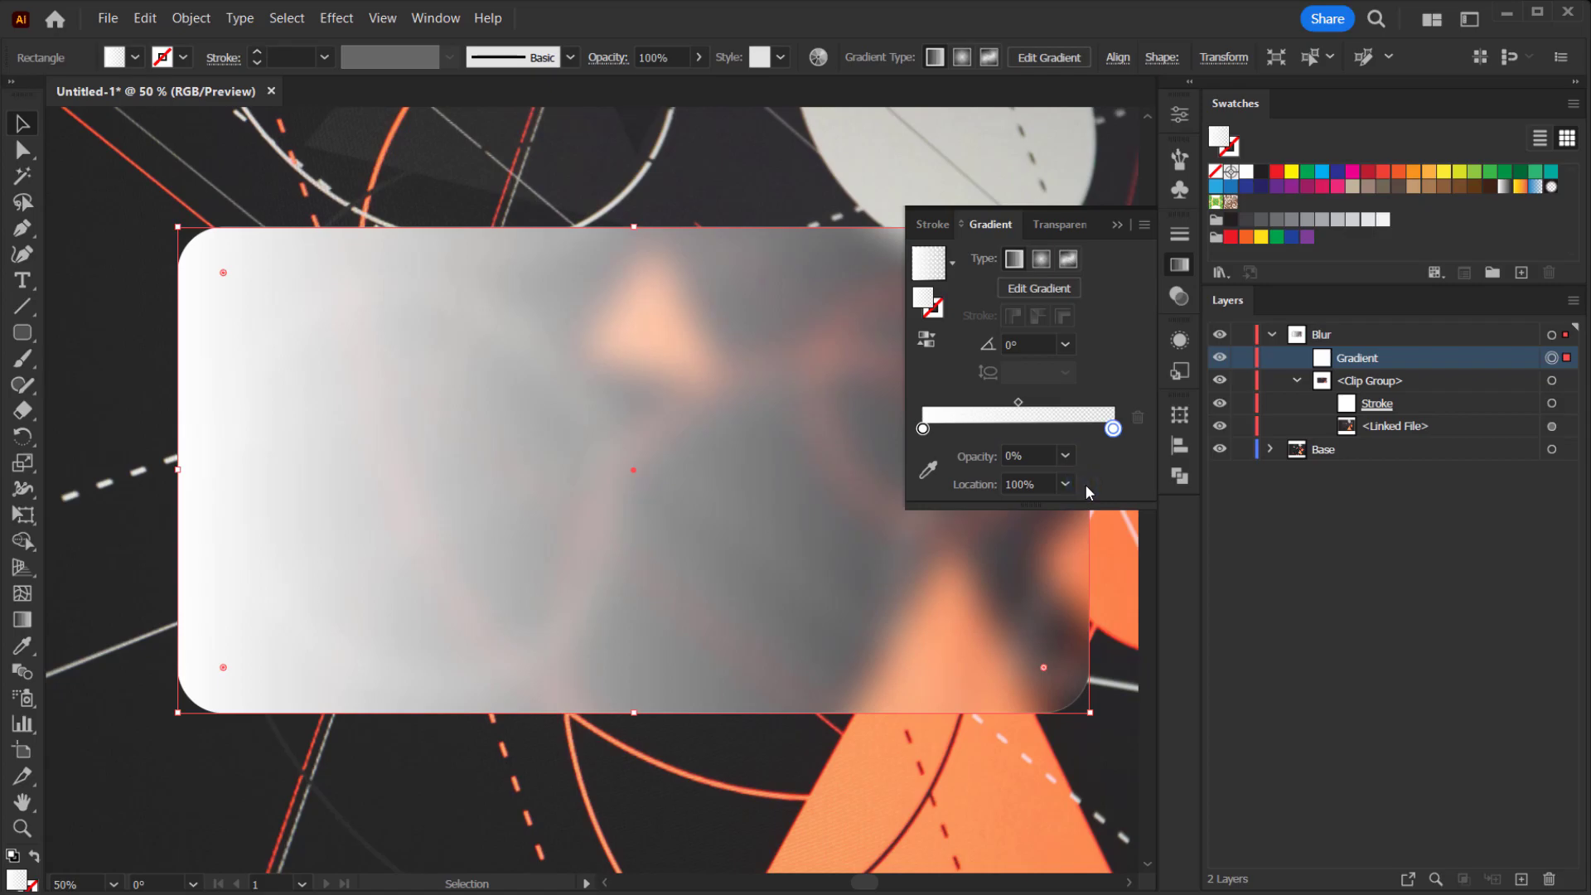
# Try the gradient at an angle of -30° and undo the accidental move of the rectangle
pyautogui.click(1067, 344)
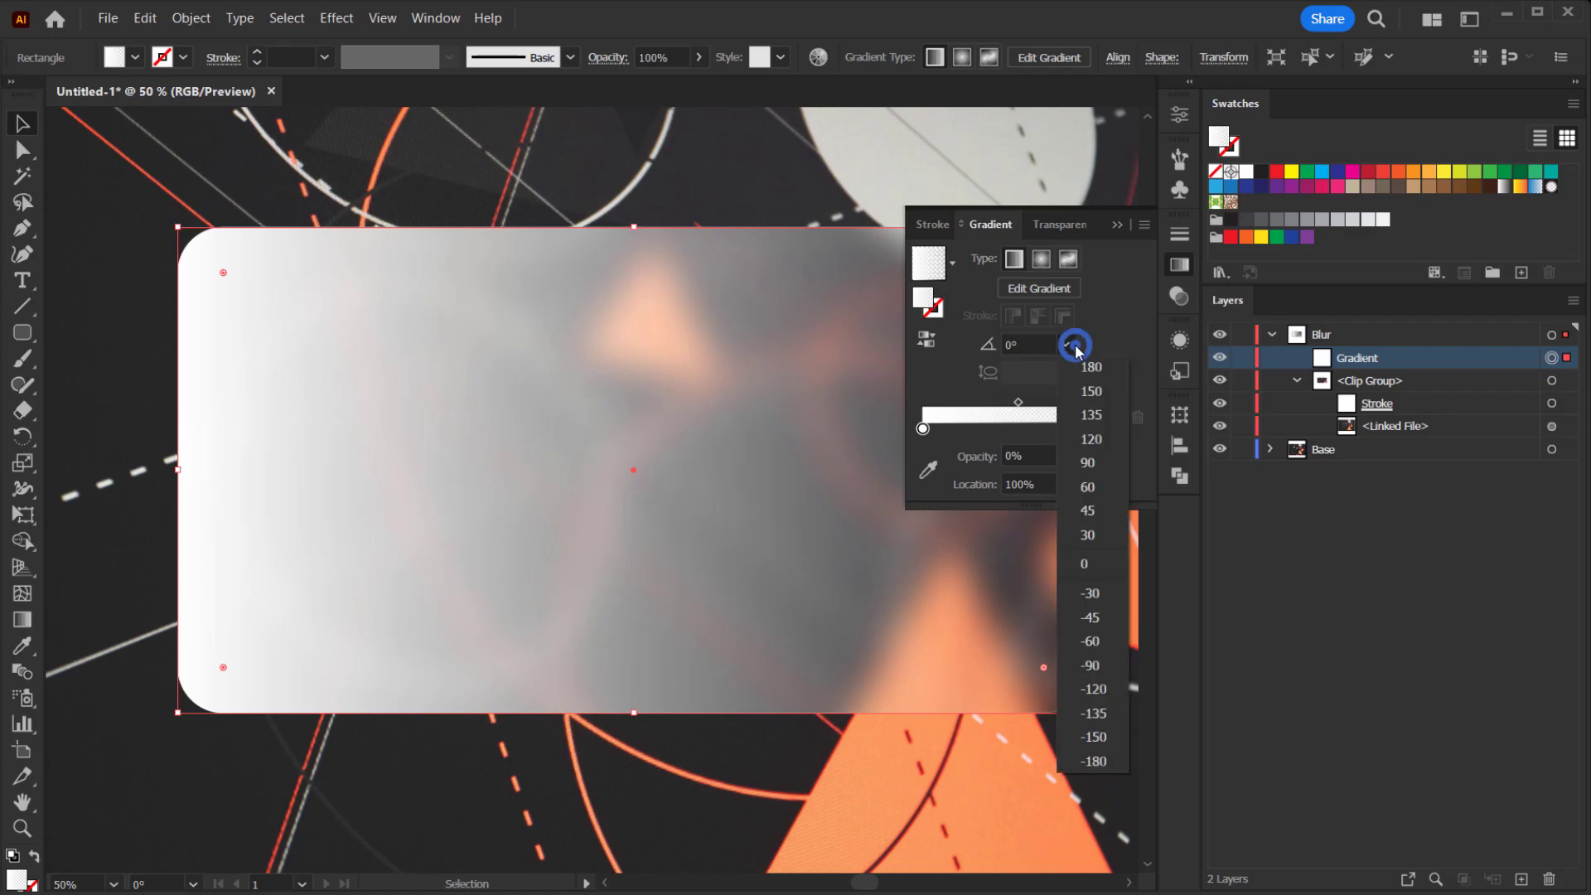
pyautogui.click(1090, 593)
pyautogui.moveTo(607, 460); pyautogui.dragTo(495, 391)
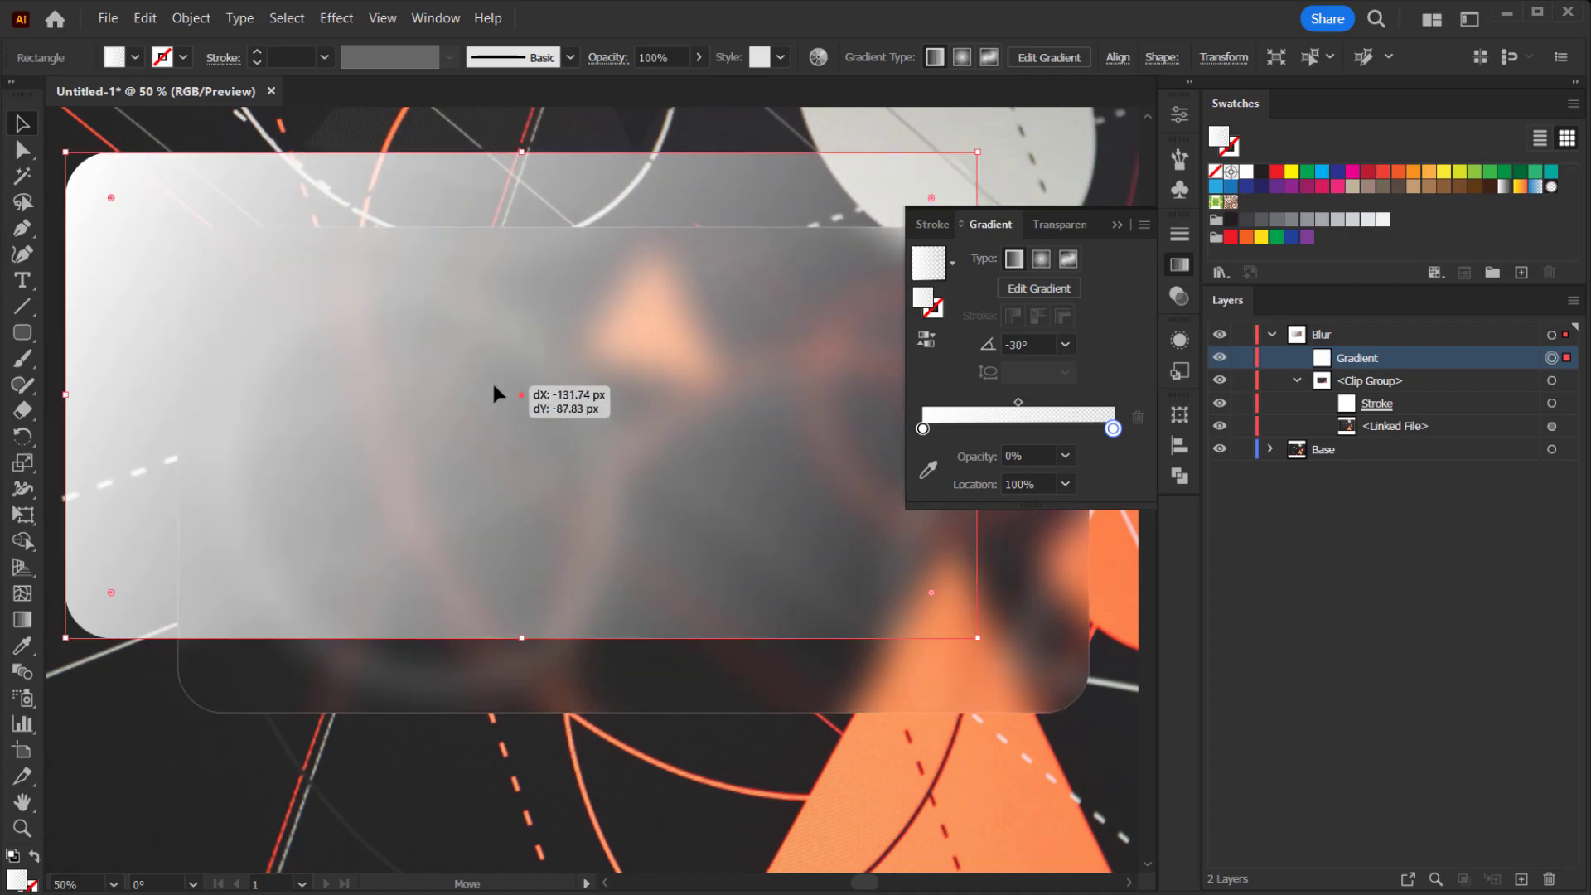
pyautogui.hotkey('ctrl', 'z')
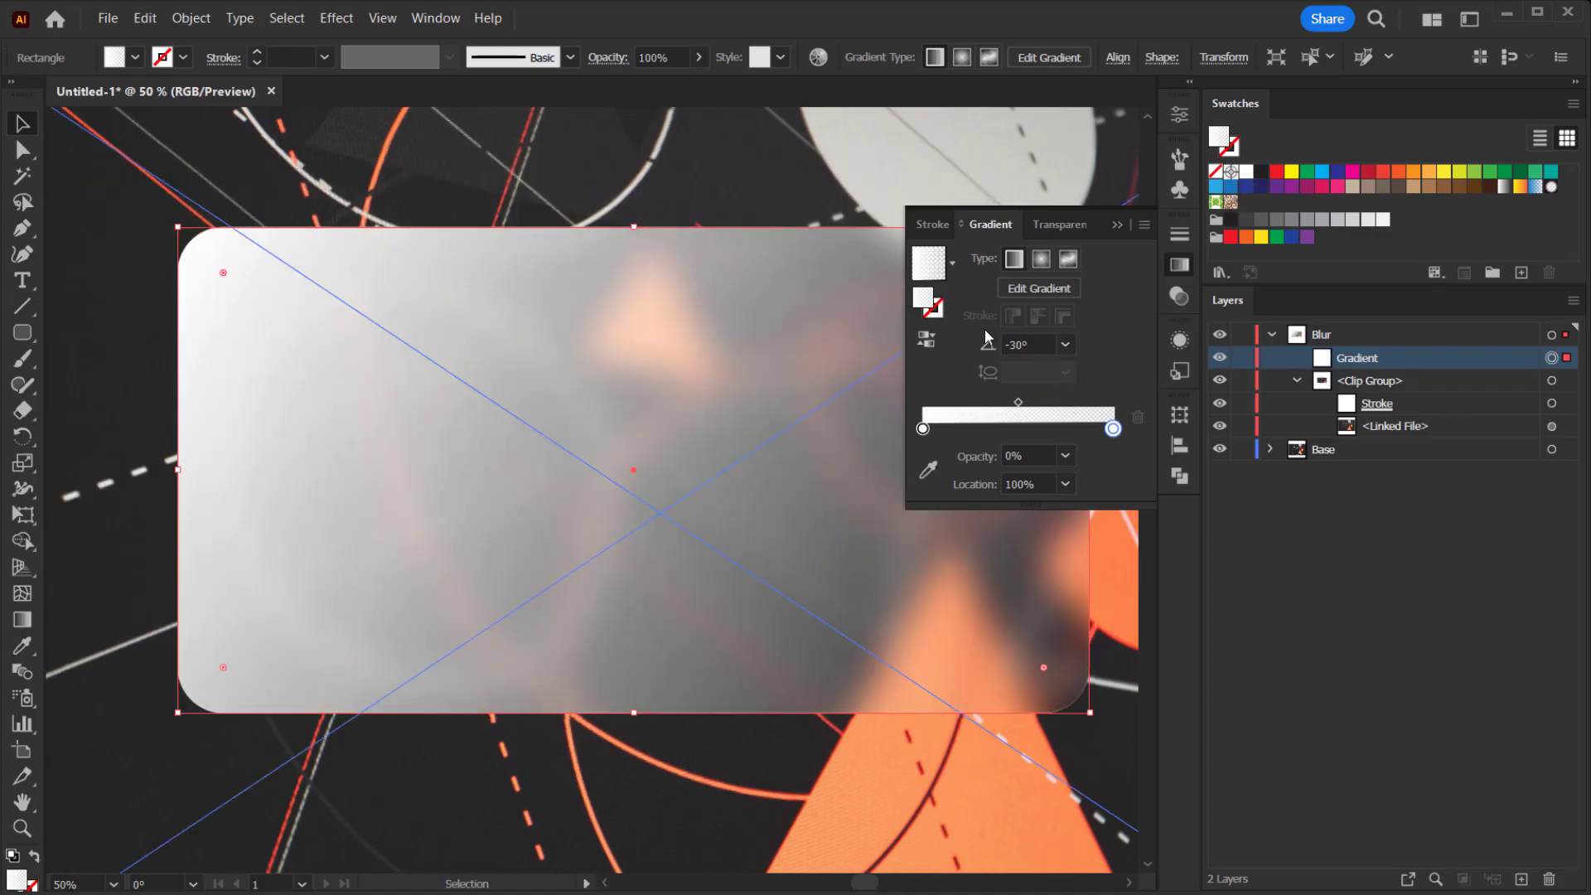
# Try other gradient angles on the rectangle, stepping between about -40° and -23°
pyautogui.click(1028, 344)
pyautogui.write('-37')
pyautogui.press('Return')
pyautogui.press('Down')
pyautogui.press('Down')
pyautogui.press('Down')
pyautogui.press('Down')
pyautogui.press('Down')
pyautogui.press('Down')
pyautogui.press('Down')
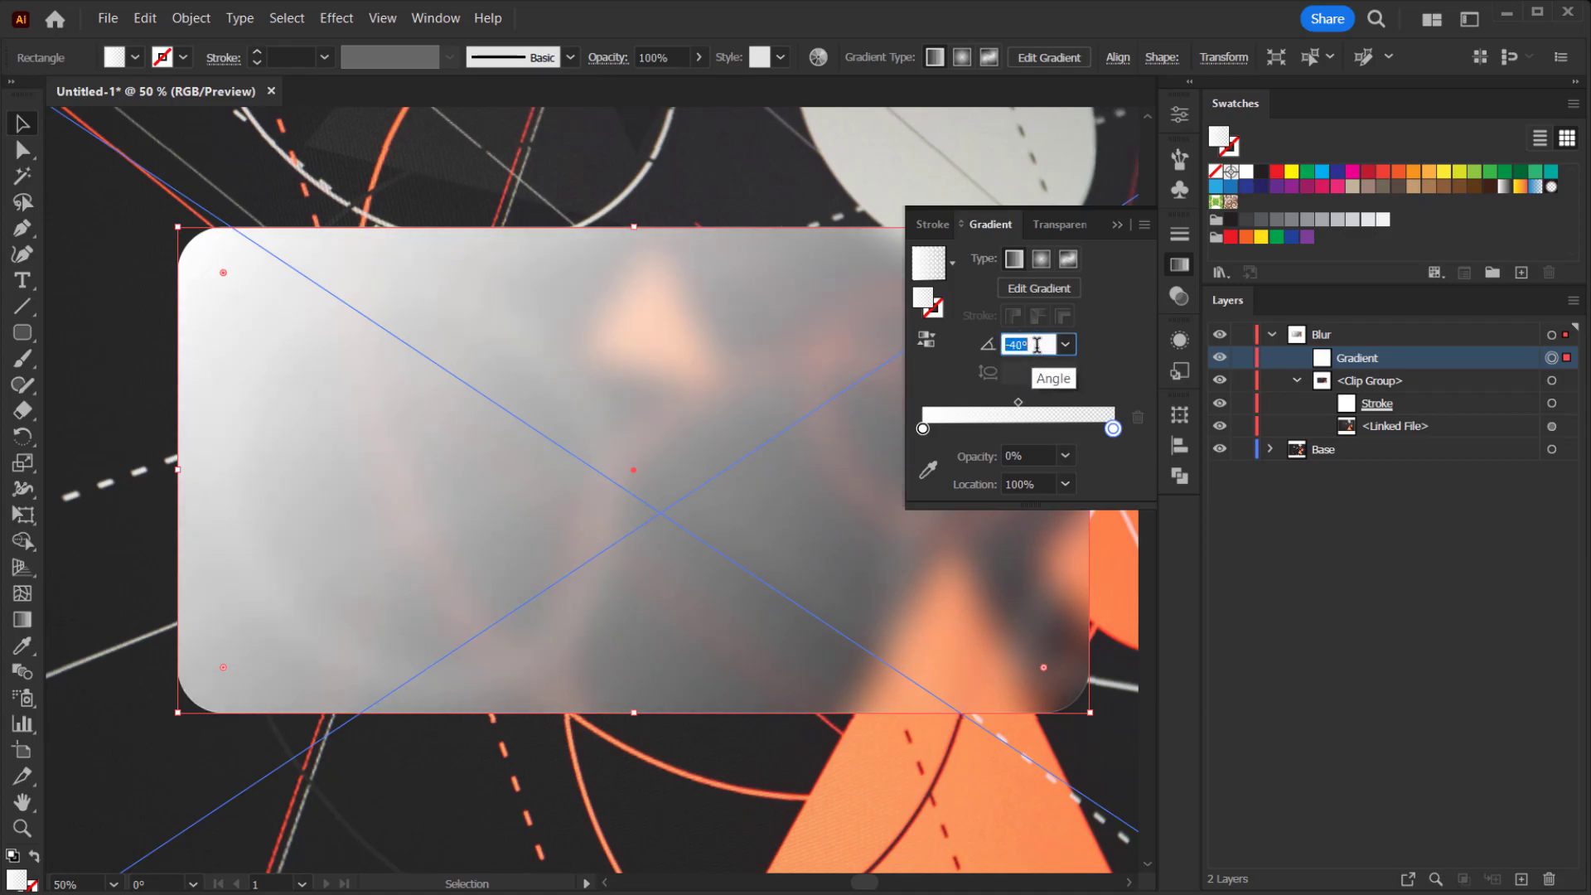
pyautogui.press('Up')
pyautogui.press('Up')
pyautogui.press('Up')
pyautogui.press('Up')
pyautogui.press('Up')
pyautogui.press('Up')
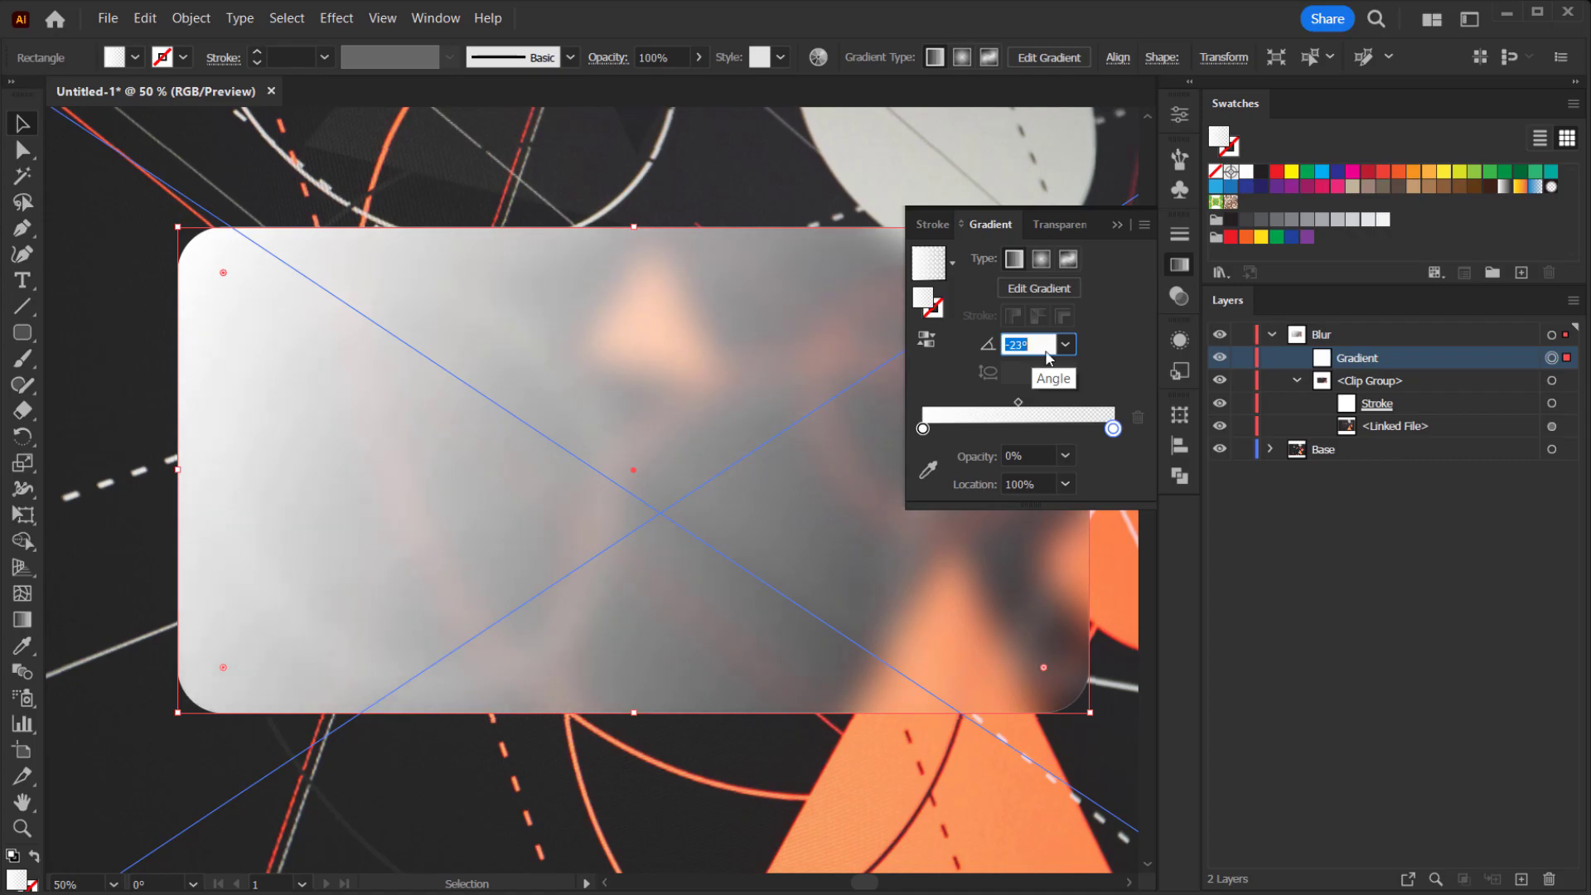
# Set the angle of the Gradient rectangle's linear gradient to -100°
pyautogui.write('-')
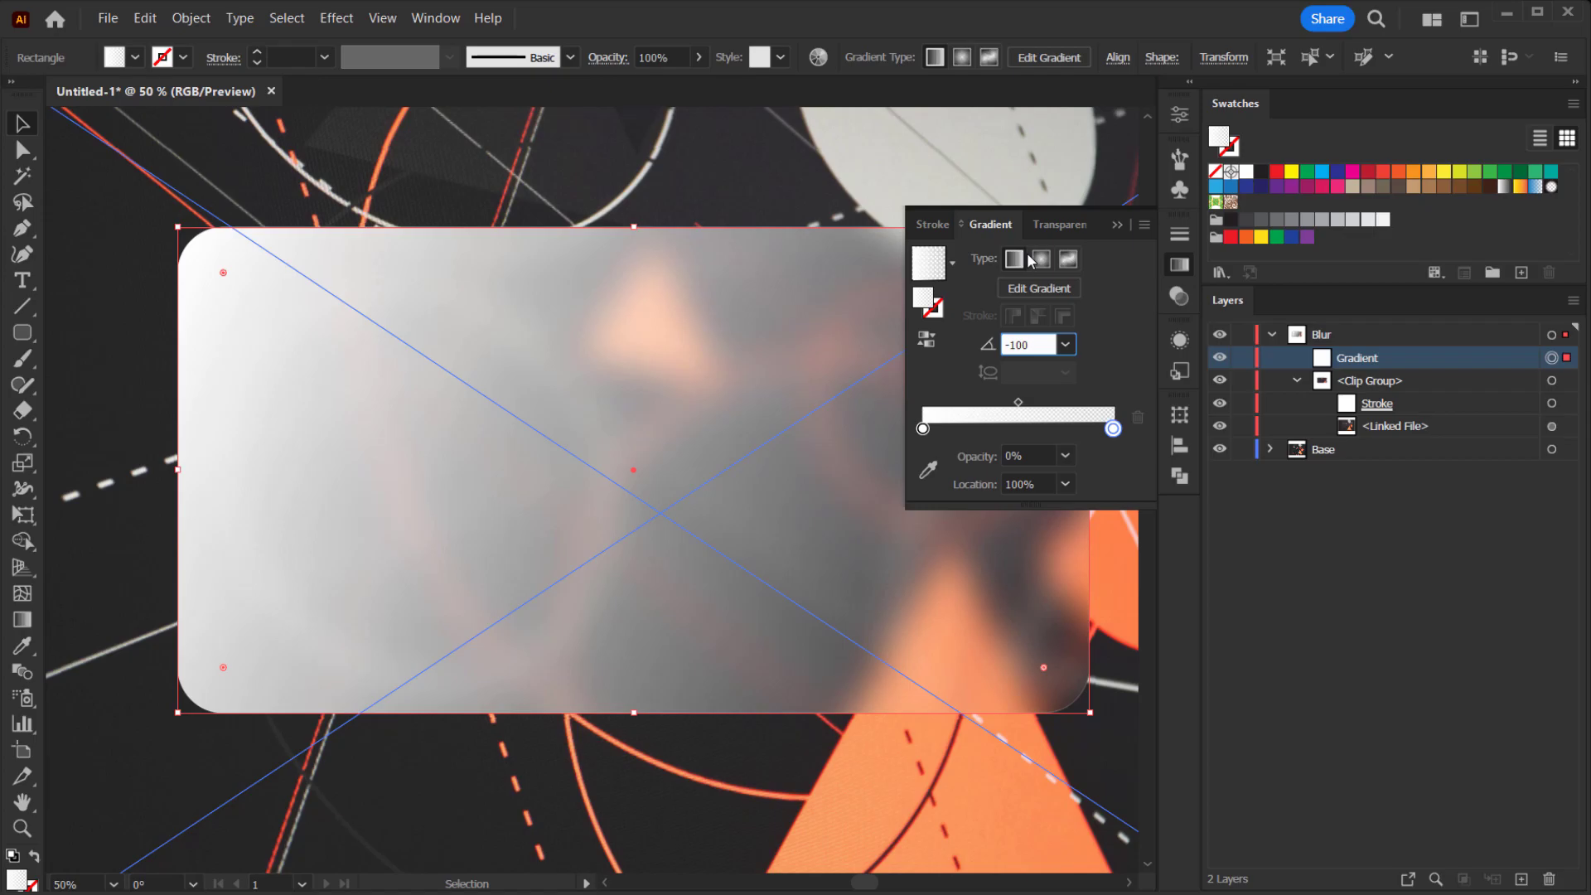
pyautogui.write('100')
pyautogui.click(1030, 345)
pyautogui.click(1088, 365)
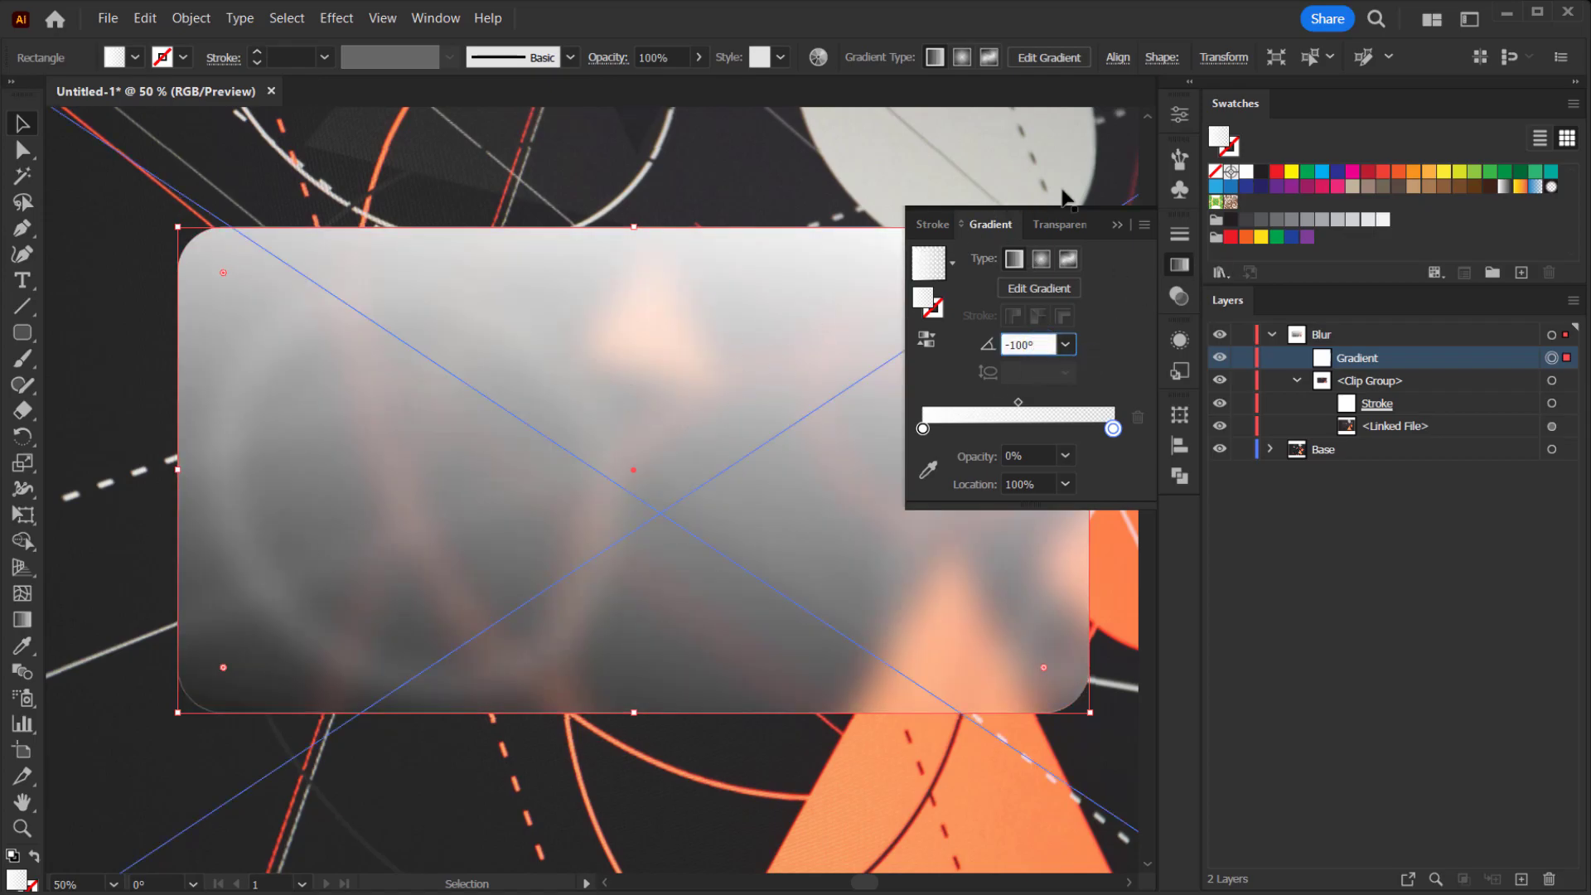
# Try the transparent end stop at about 45% along the gradient and return it to 100%
pyautogui.moveTo(1105, 430); pyautogui.dragTo(1045, 469)
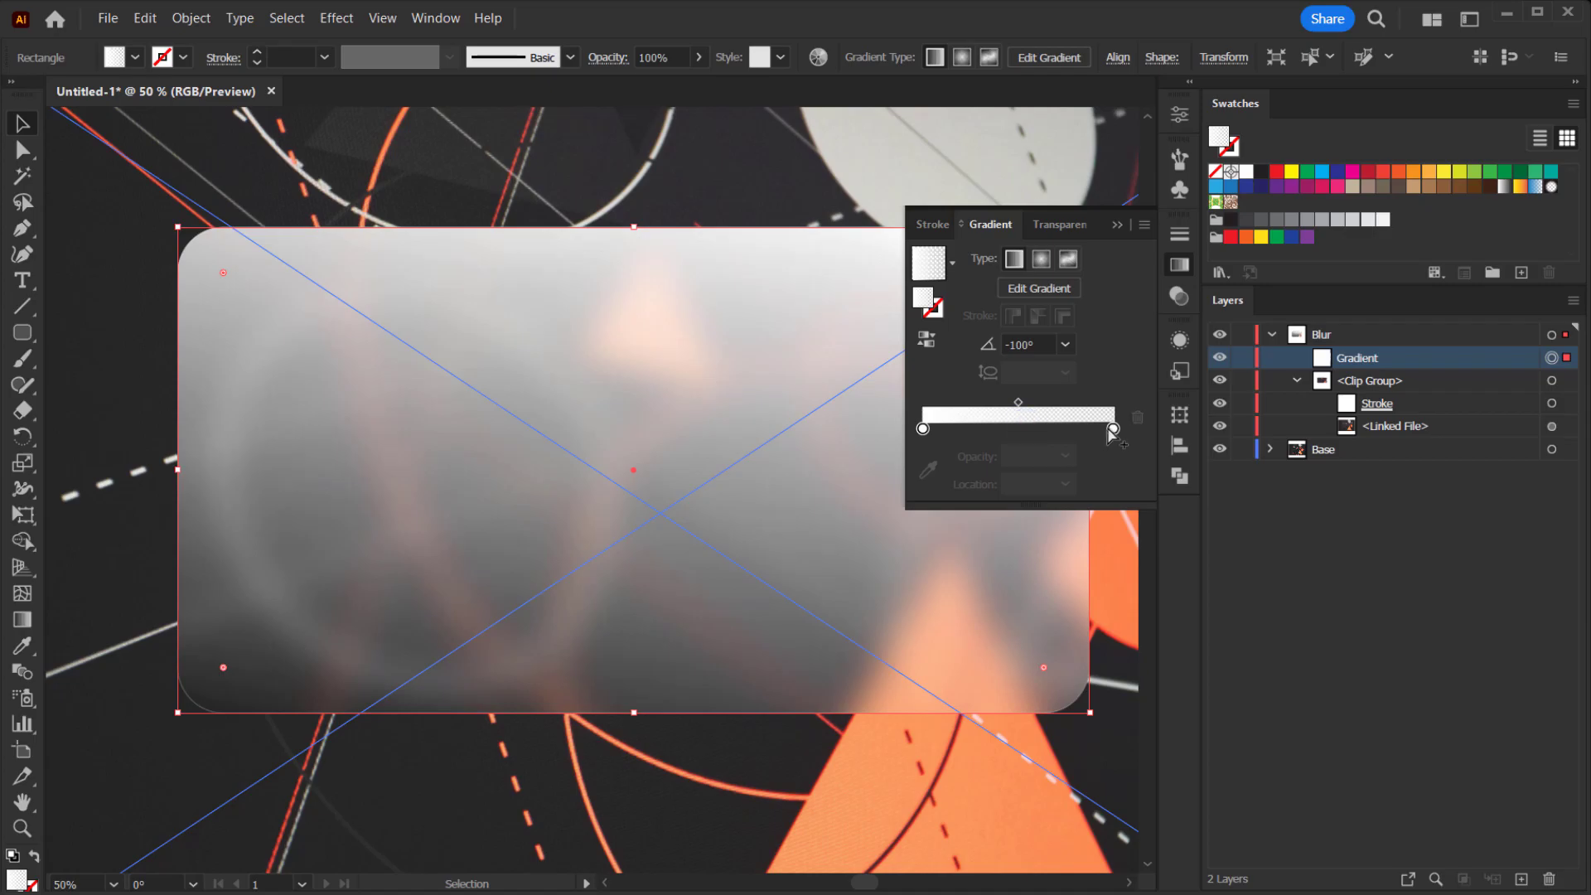
pyautogui.moveTo(1112, 430); pyautogui.dragTo(1008, 431)
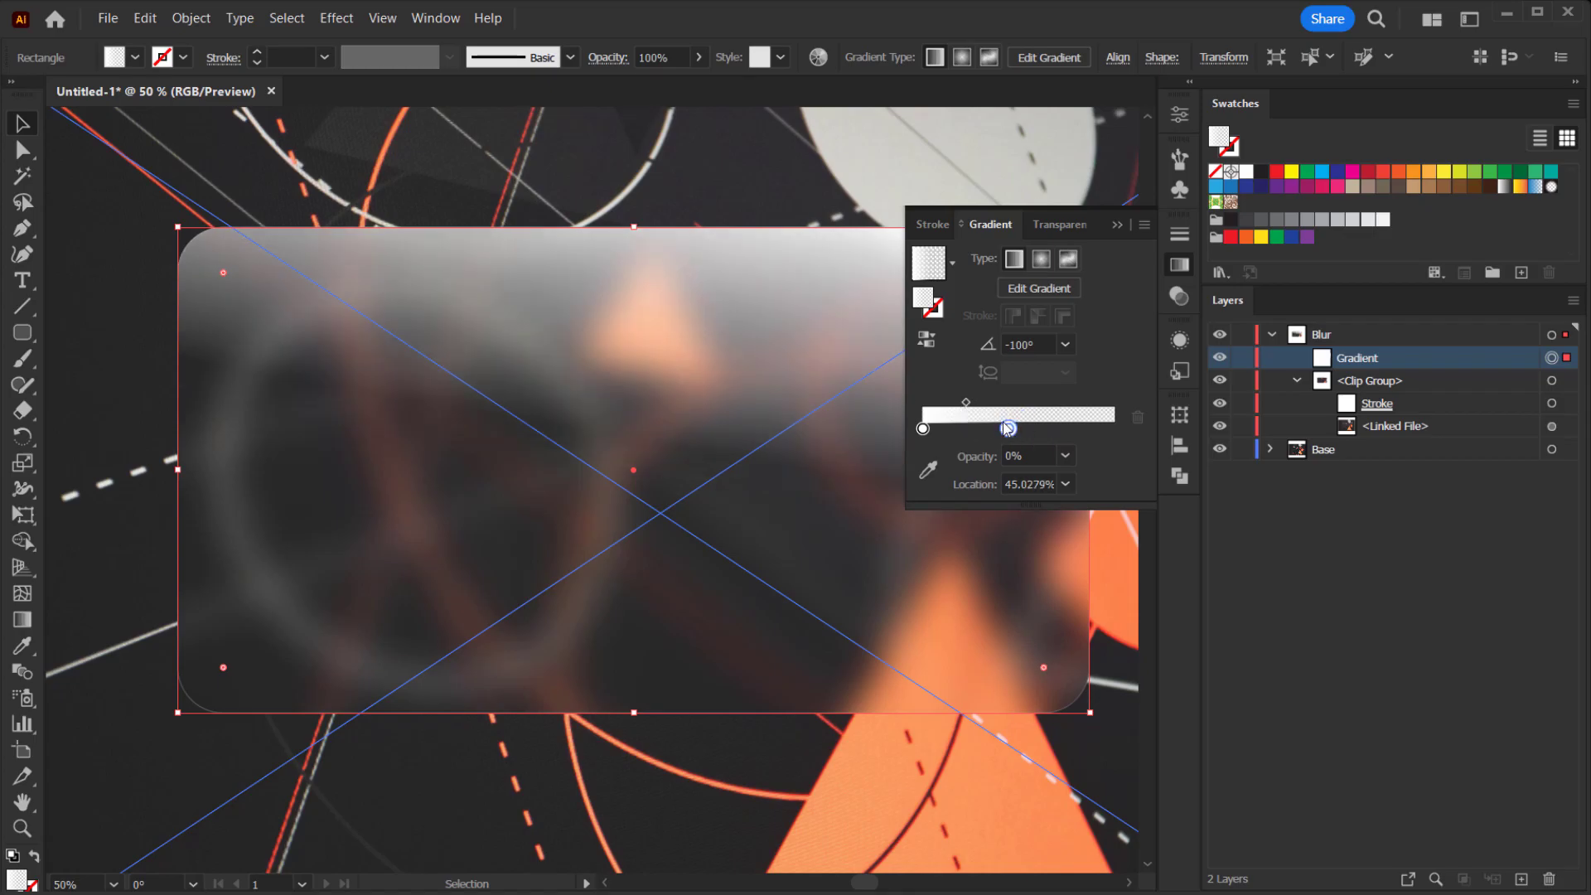
pyautogui.moveTo(1008, 429); pyautogui.dragTo(1158, 435)
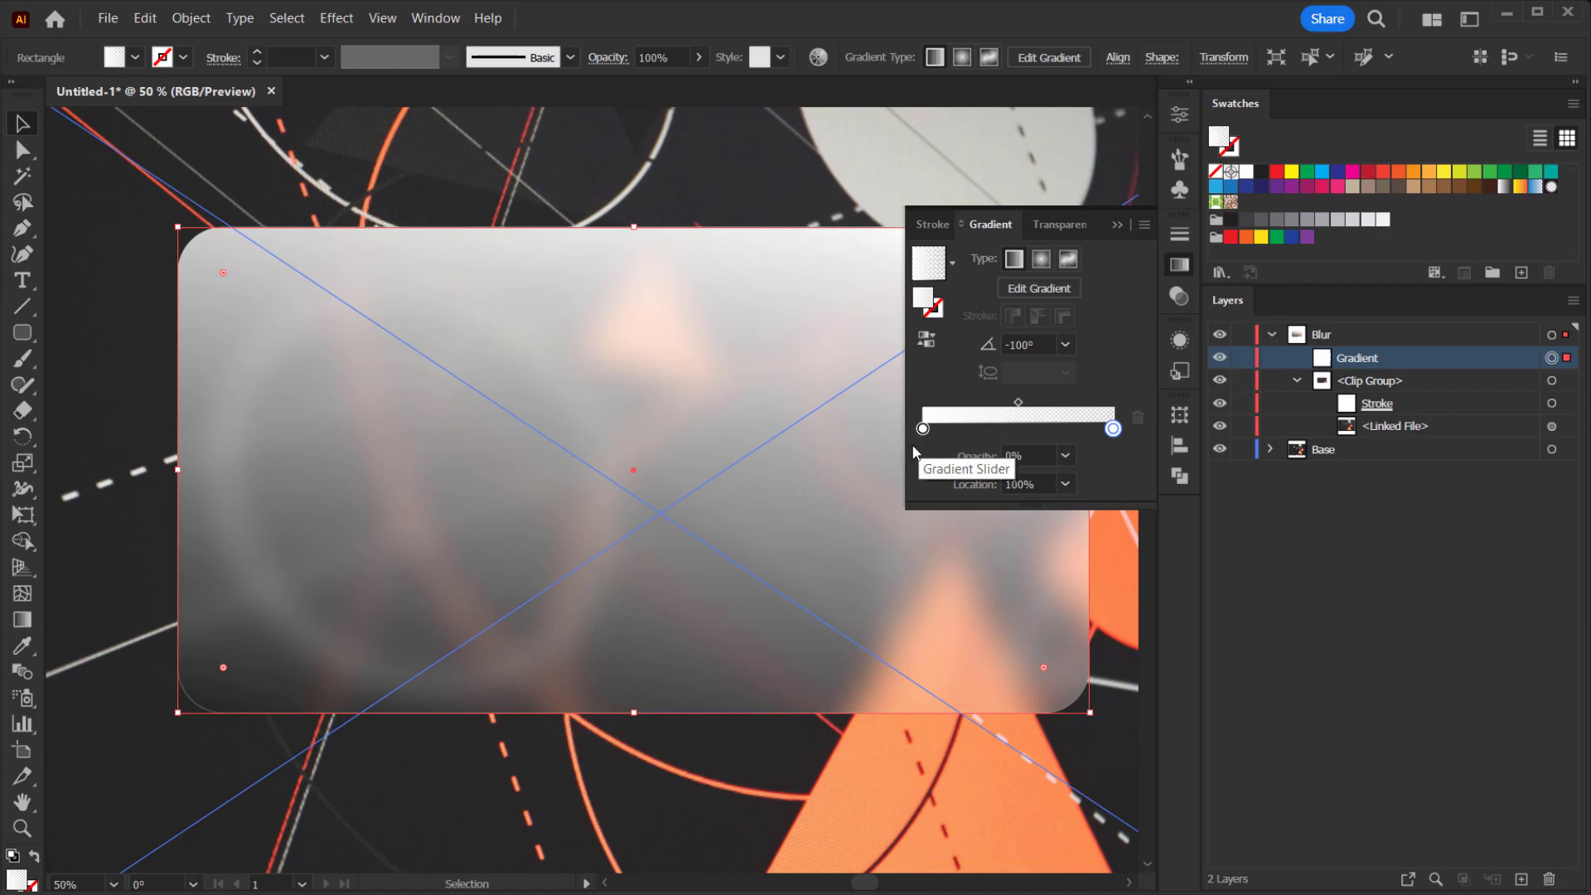
# Set the location of the gradient's midpoint to 35%
pyautogui.click(1019, 403)
pyautogui.moveTo(1018, 405)
pyautogui.mouseDown()
pyautogui.moveTo(979, 408)
pyautogui.moveTo(997, 406)
pyautogui.mouseUp()
pyautogui.doubleClick(1048, 484)
pyautogui.write('35')
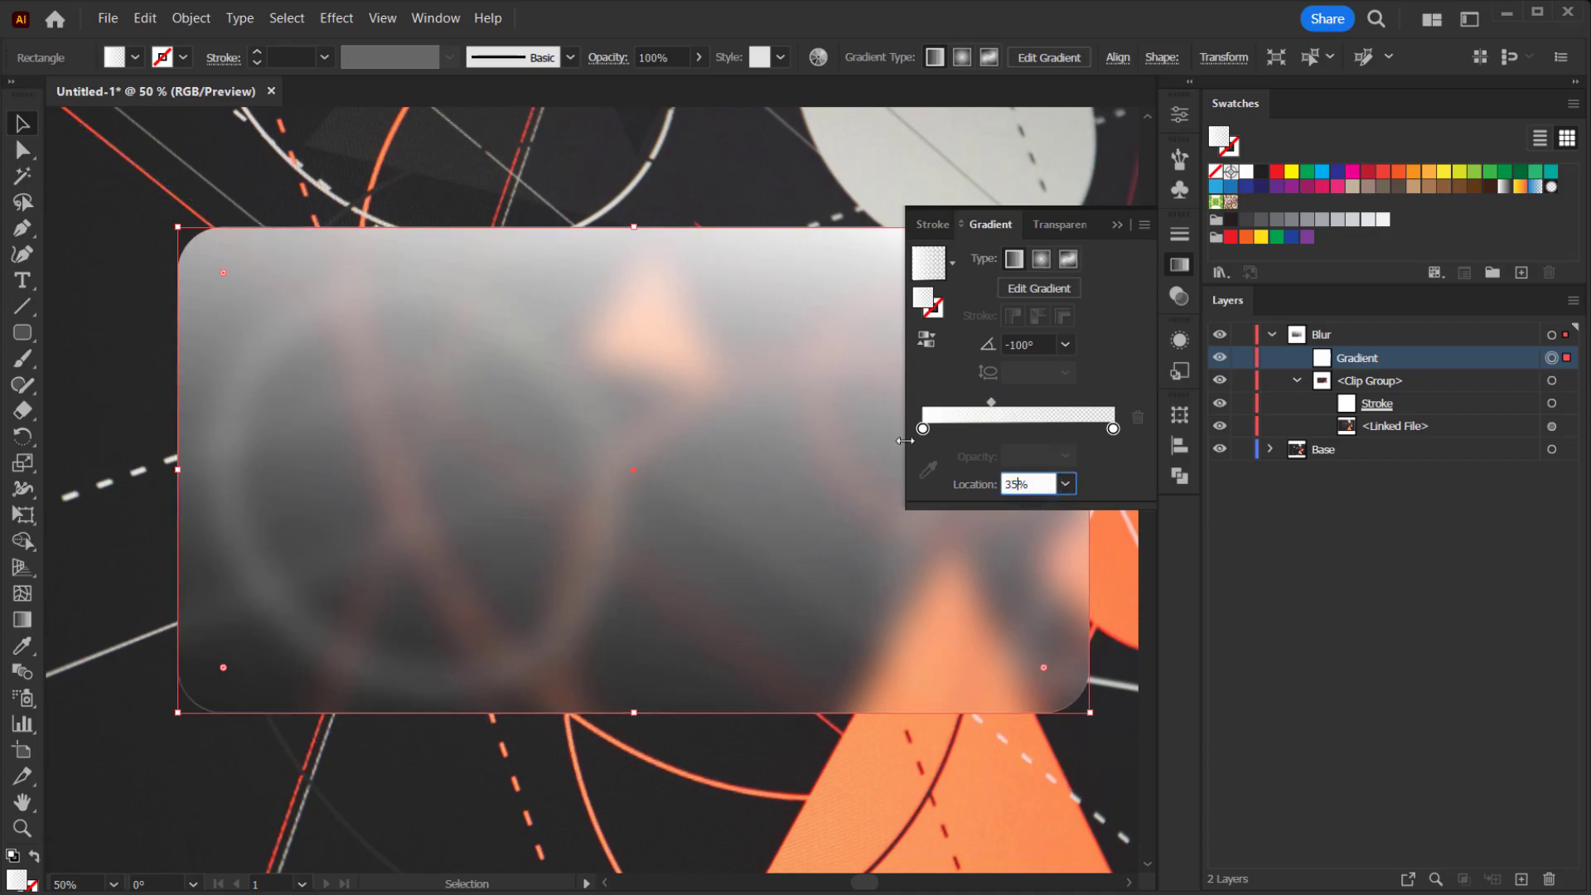
pyautogui.press('Return')
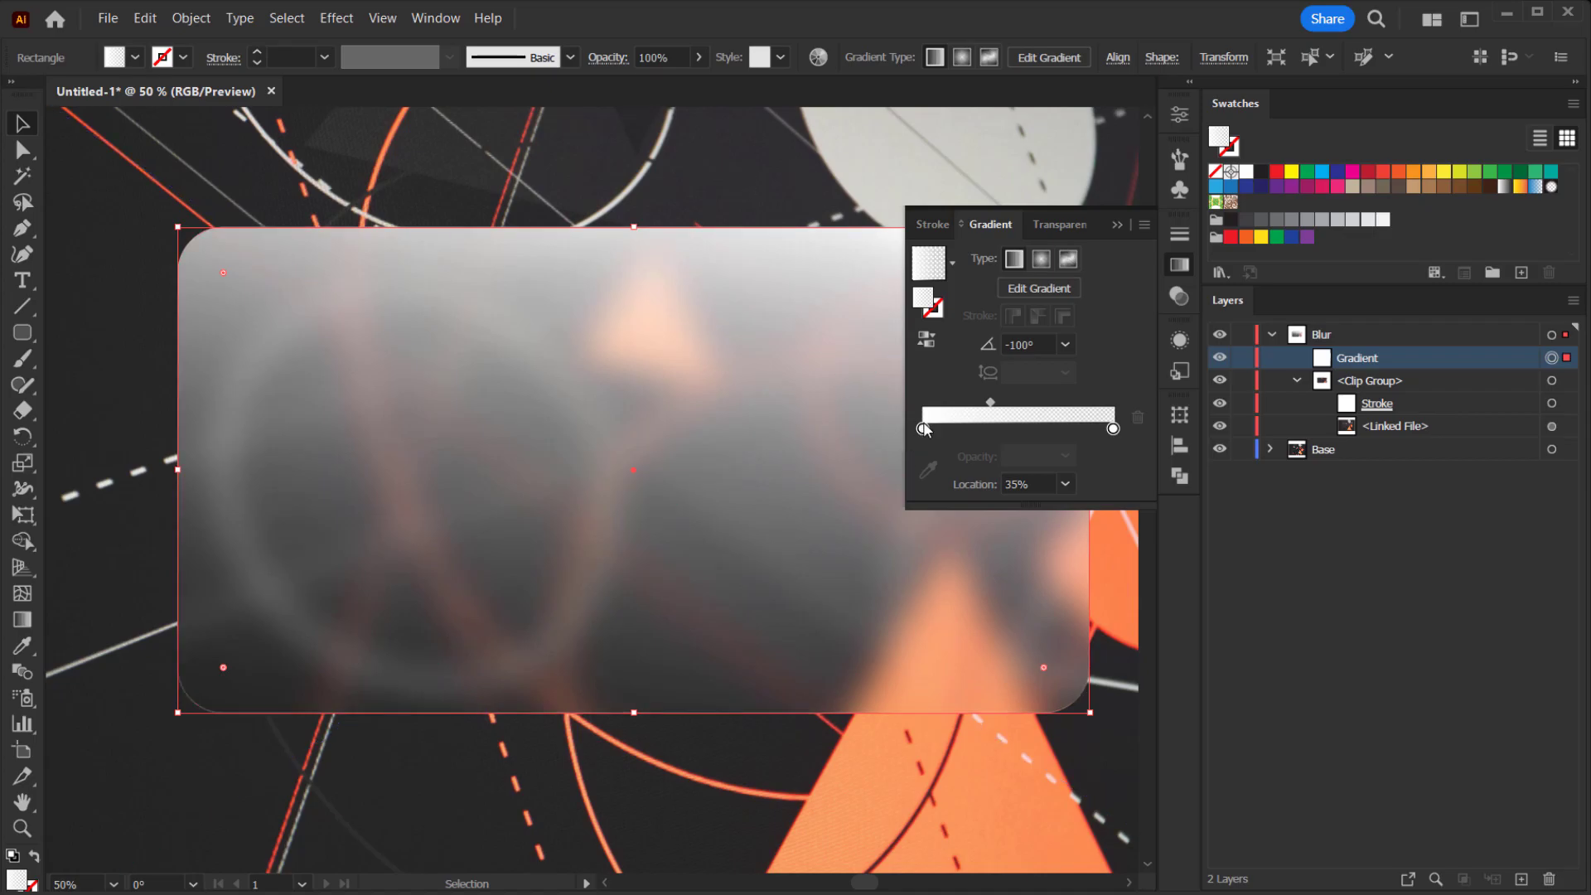
# Set the opacity of the gradient's white start stop at 0% location to 30%
pyautogui.click(923, 429)
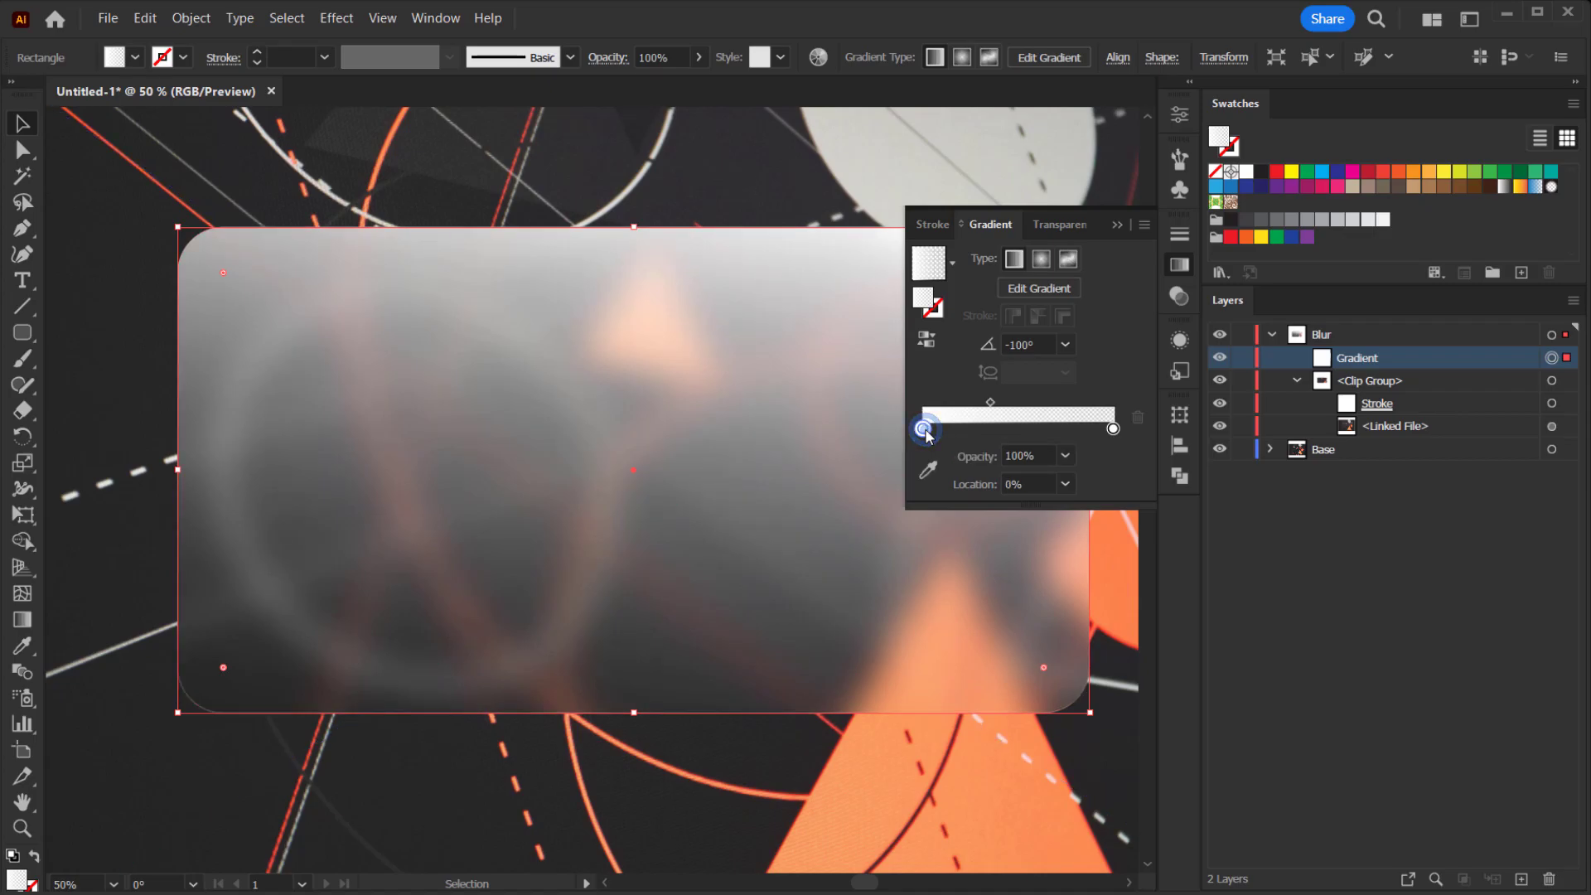
pyautogui.click(1065, 456)
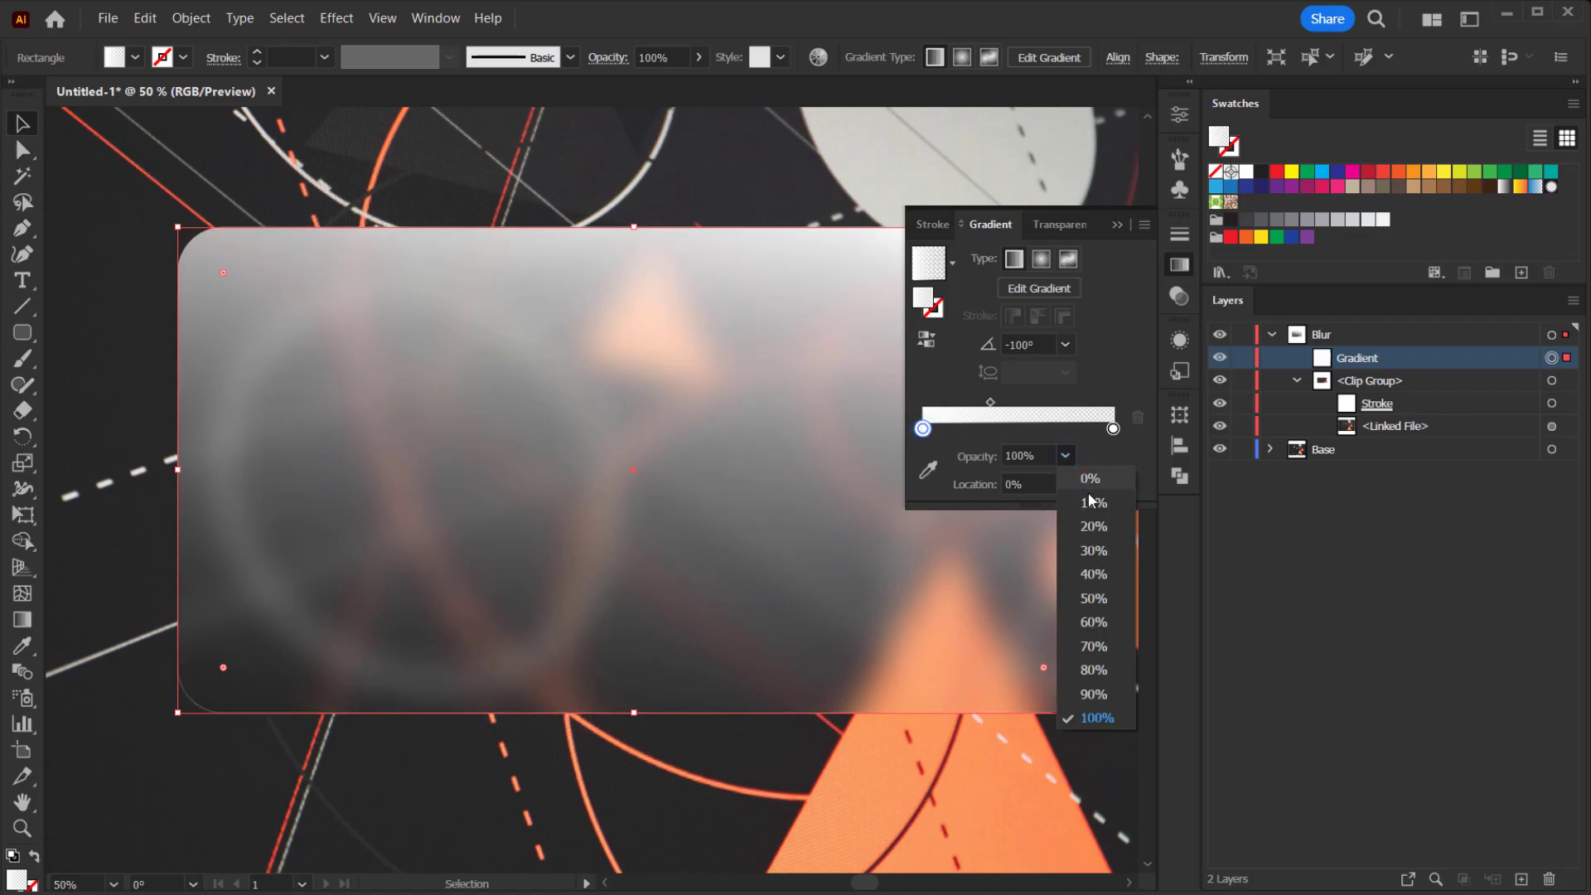
pyautogui.click(1117, 549)
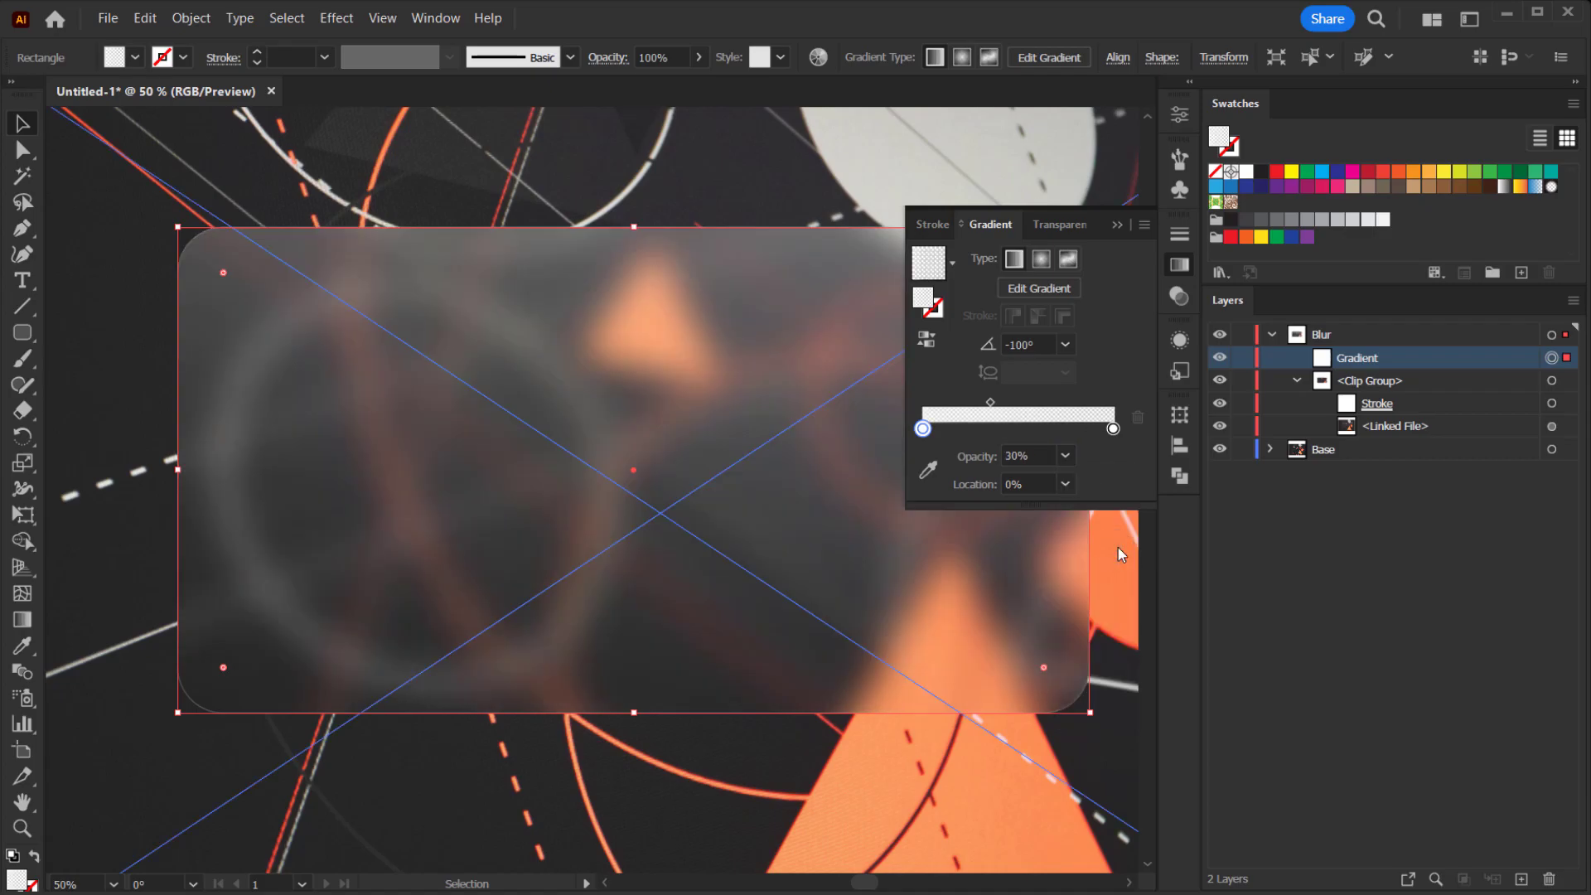
pyautogui.click(1067, 456)
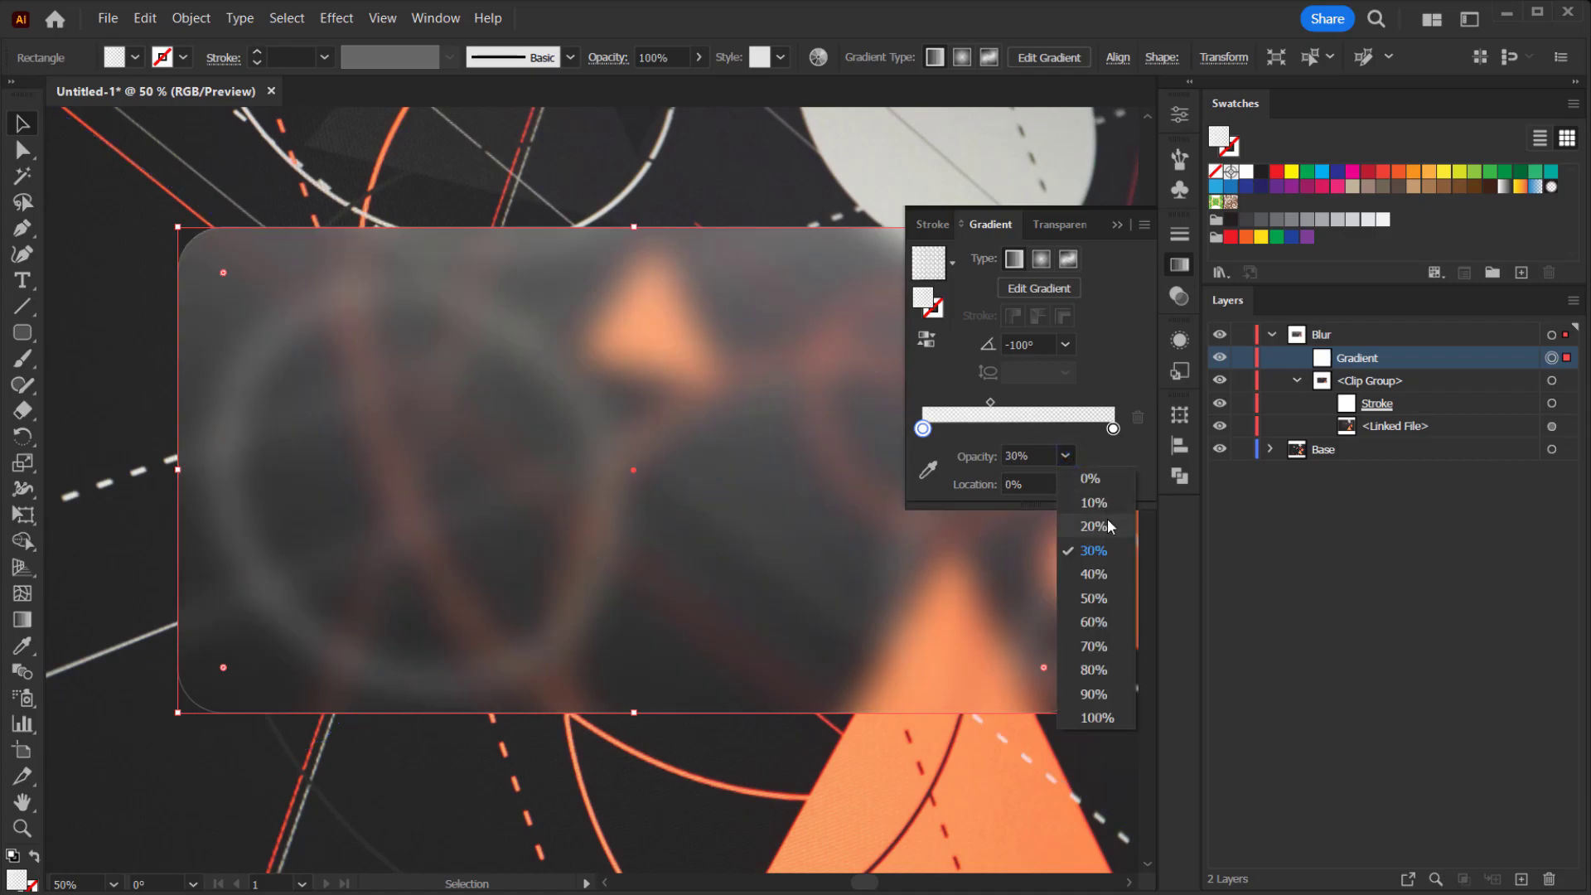
pyautogui.click(1092, 551)
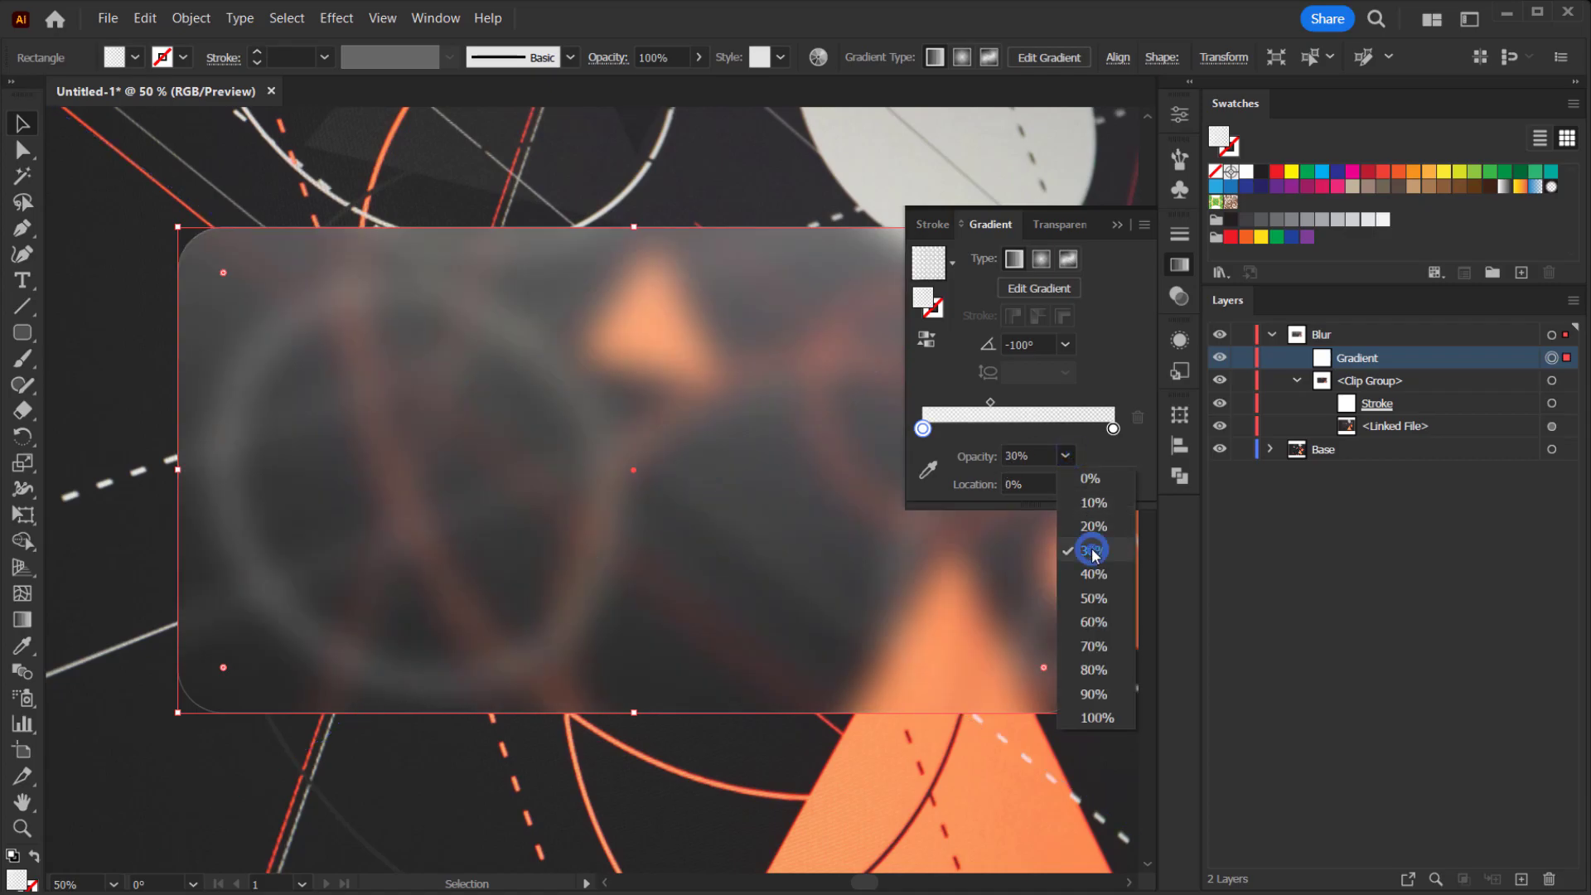
# Toggle the Gradient rectangle's visibility to compare the glass panel with and without its highlight
pyautogui.click(1117, 225)
pyautogui.click(1220, 357)
pyautogui.click(1220, 357)
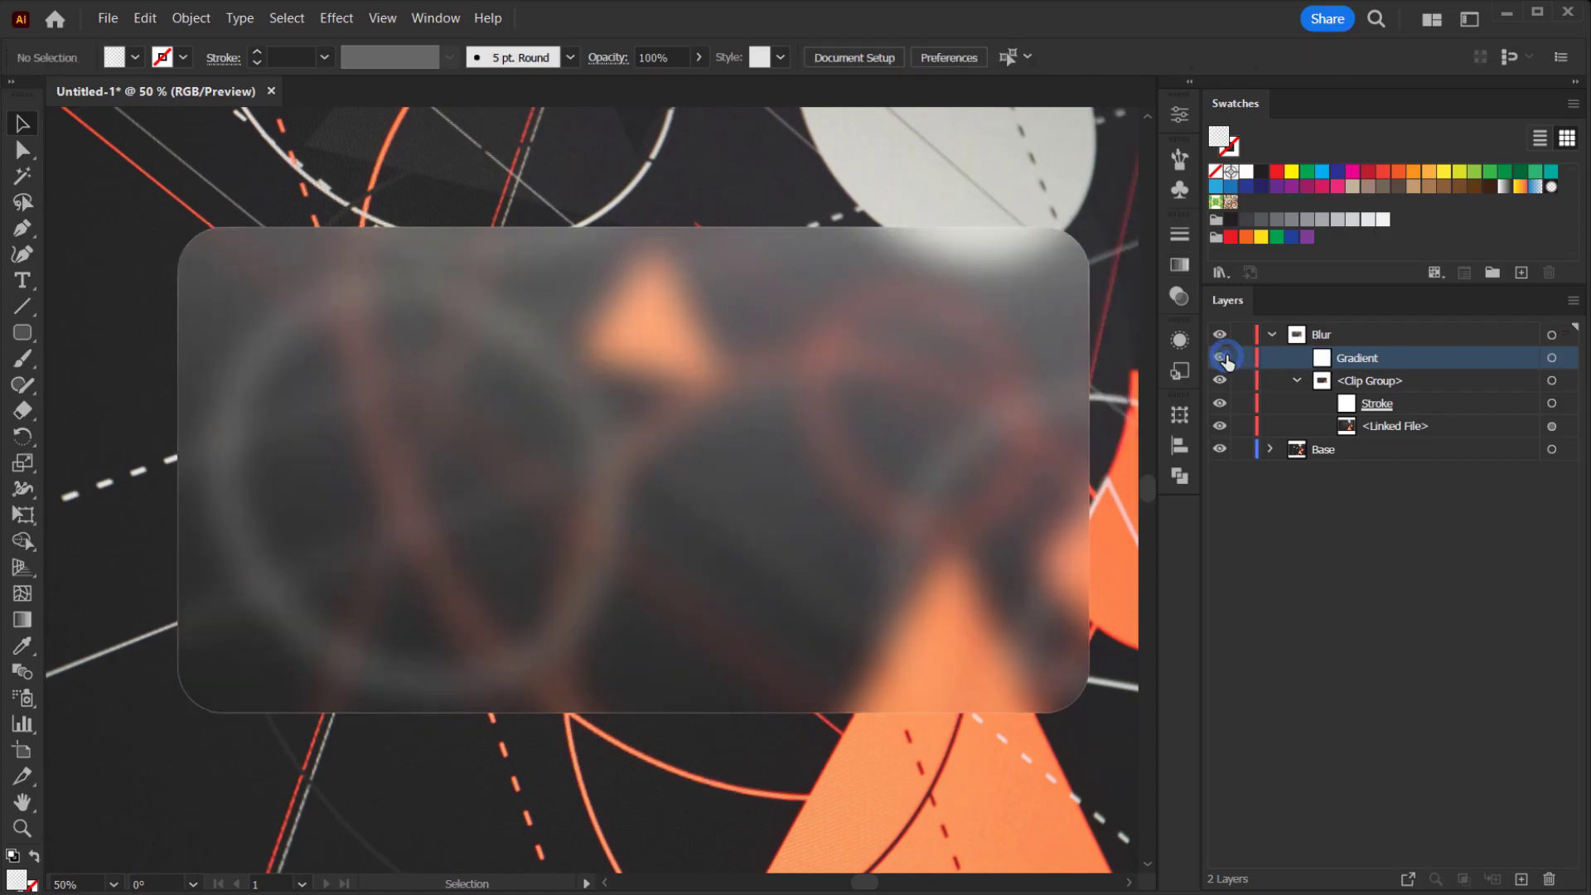
pyautogui.click(1223, 359)
pyautogui.click(1224, 359)
pyautogui.click(1223, 359)
pyautogui.click(1227, 359)
# Reselect the Gradient rectangle and set the opacity of its gradient's start stop to 10%
pyautogui.click(1551, 357)
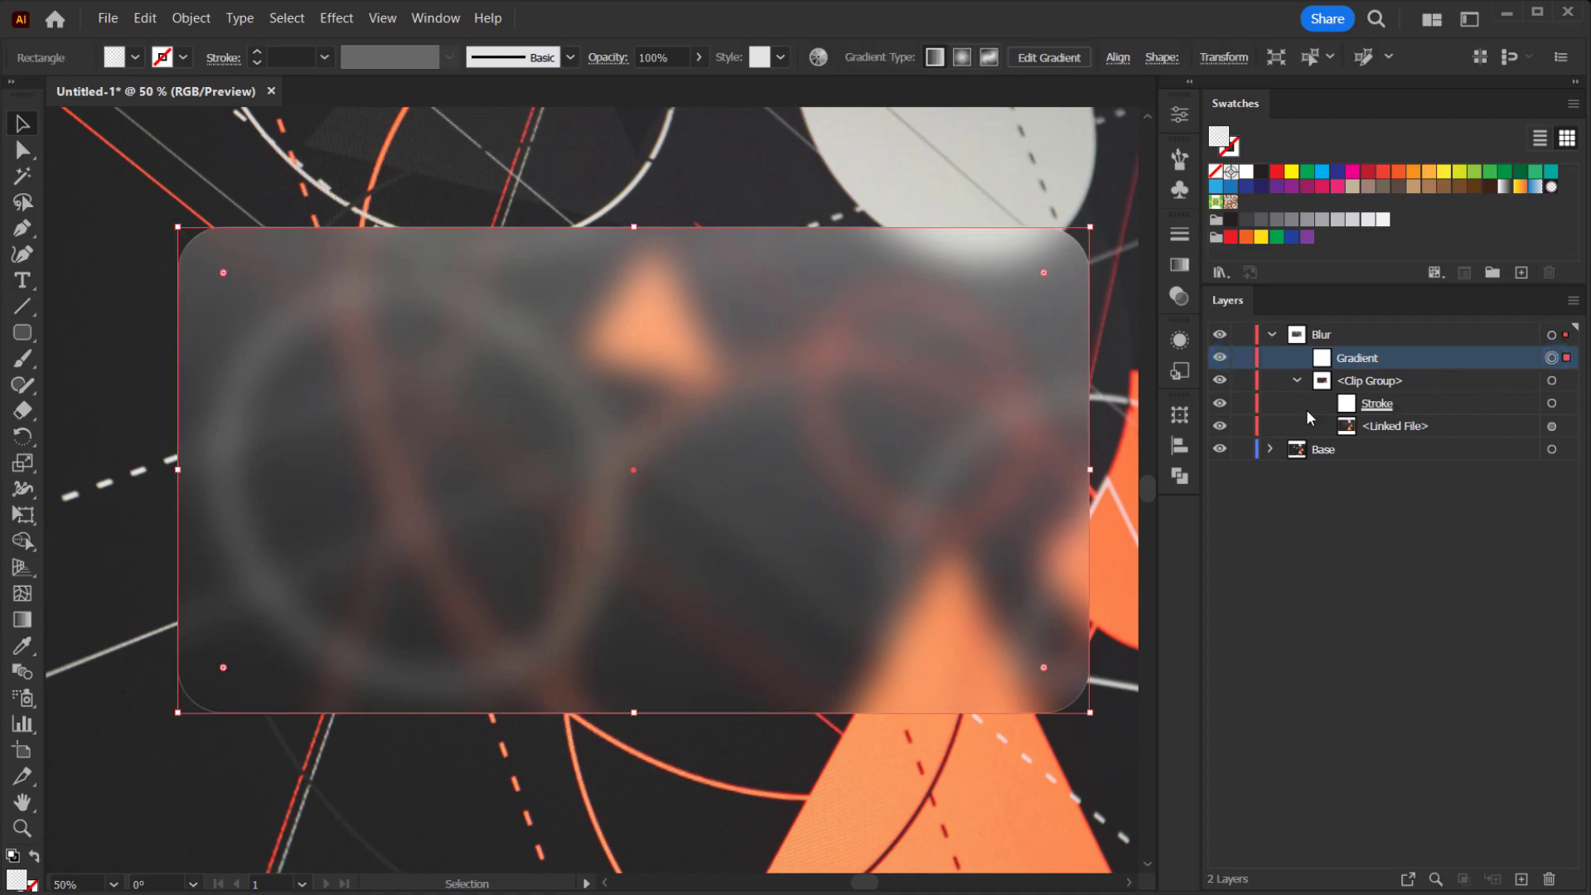
pyautogui.click(1179, 264)
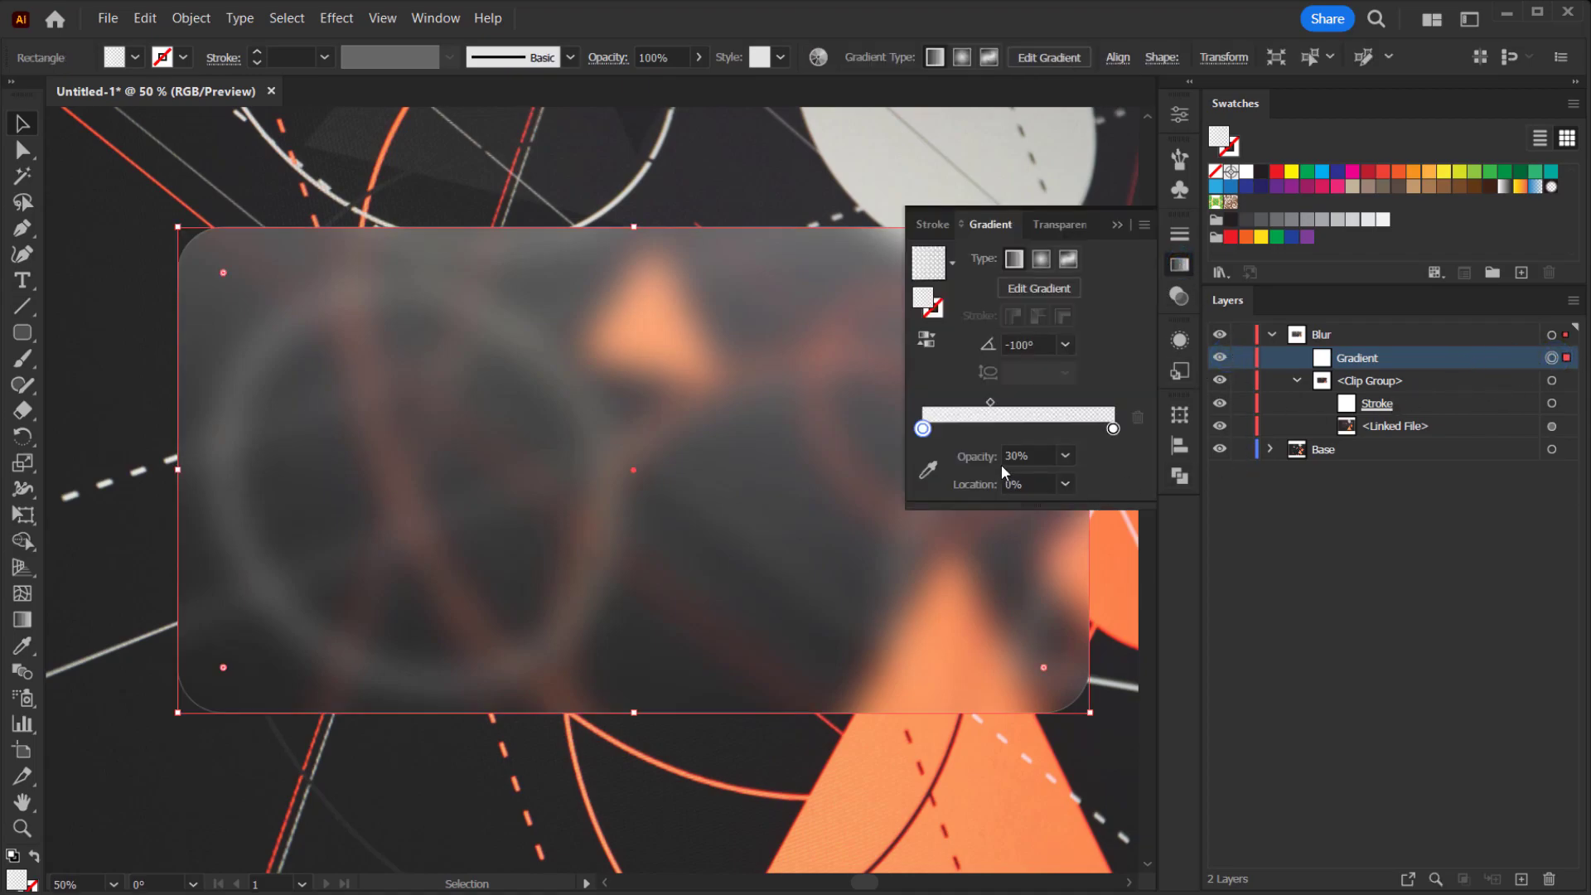
pyautogui.click(1067, 459)
pyautogui.click(1094, 503)
# Move the gradient's midpoint to a location of 40%
pyautogui.moveTo(991, 402); pyautogui.dragTo(1008, 402)
pyautogui.click(1008, 406)
pyautogui.click(1043, 484)
pyautogui.write('40')
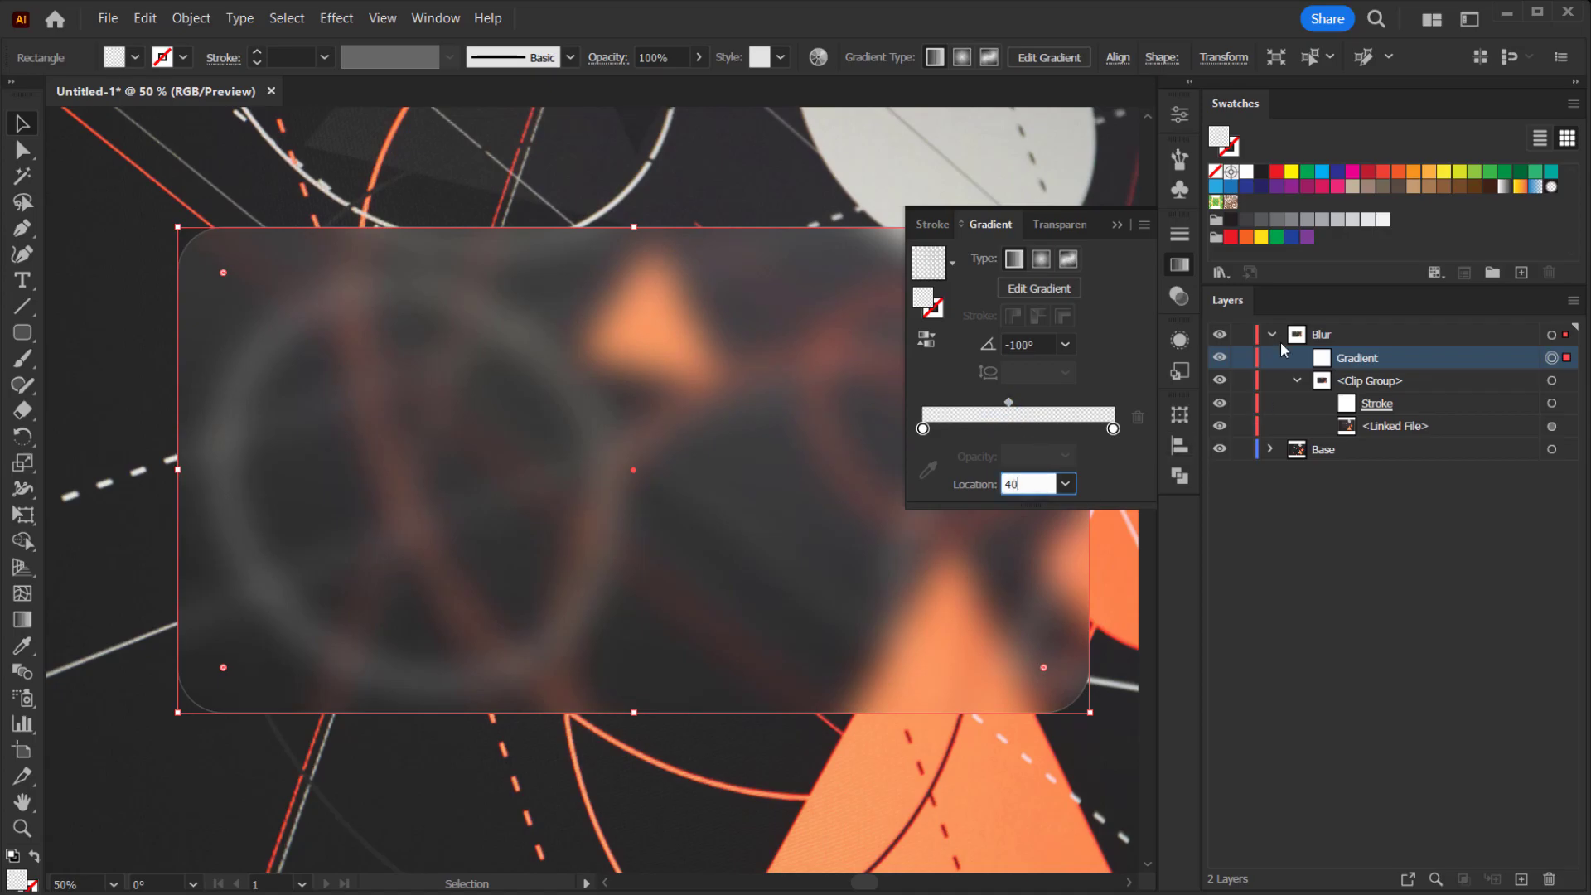
pyautogui.click(1118, 487)
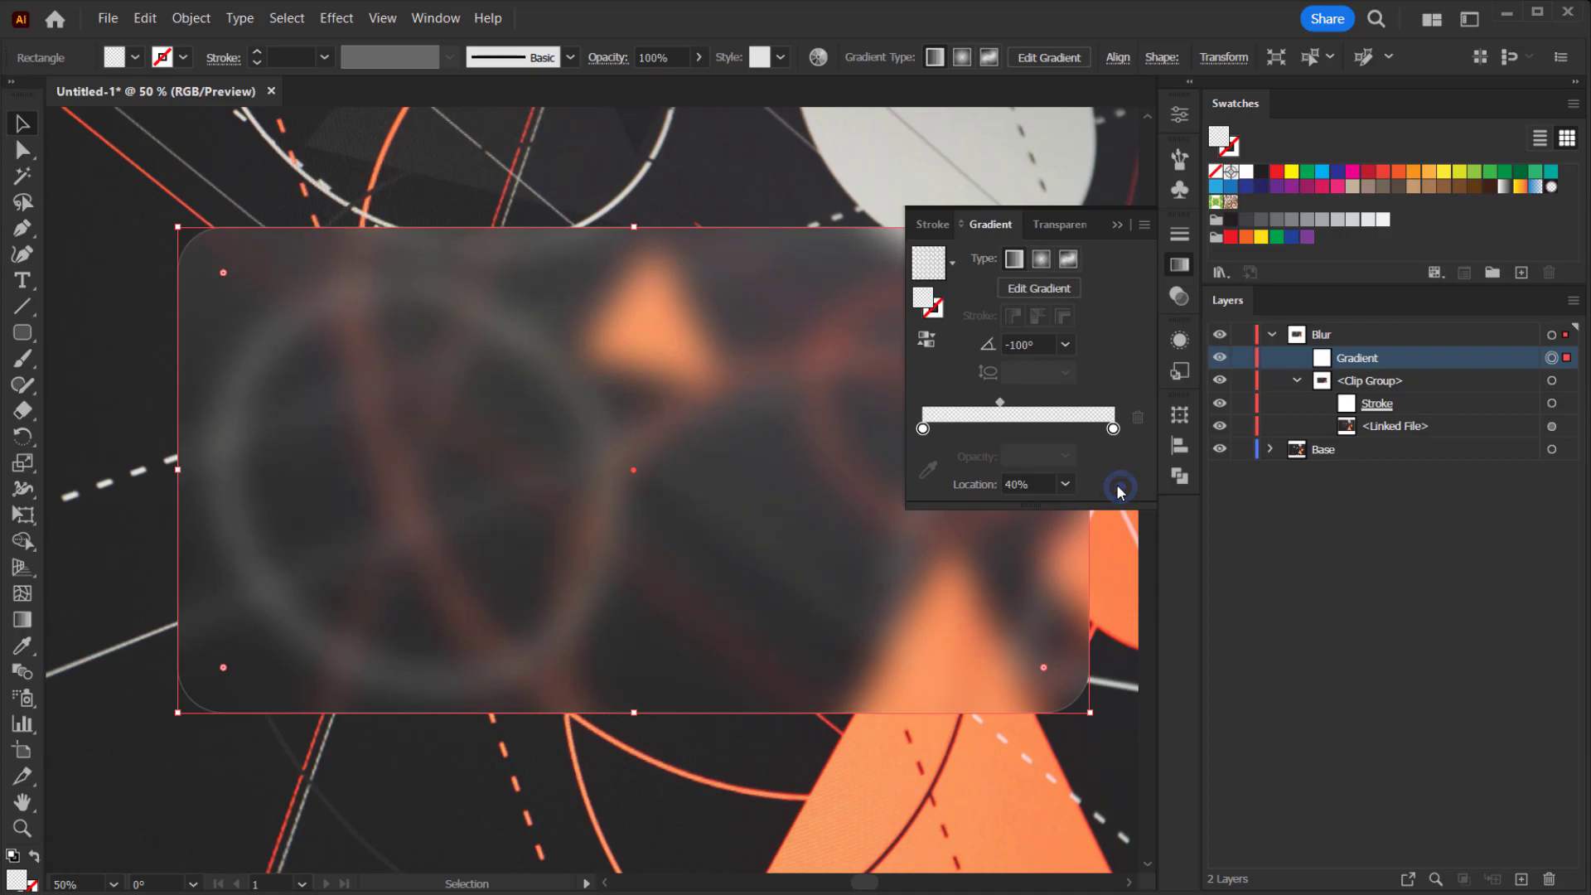
# Compare the panel with the Gradient rectangle hidden and shown, and inspect the glass effect over the artwork up close
pyautogui.click(1119, 224)
pyautogui.click(1220, 359)
pyautogui.click(1220, 358)
pyautogui.click(1220, 357)
pyautogui.scroll(-2, 872, 438)
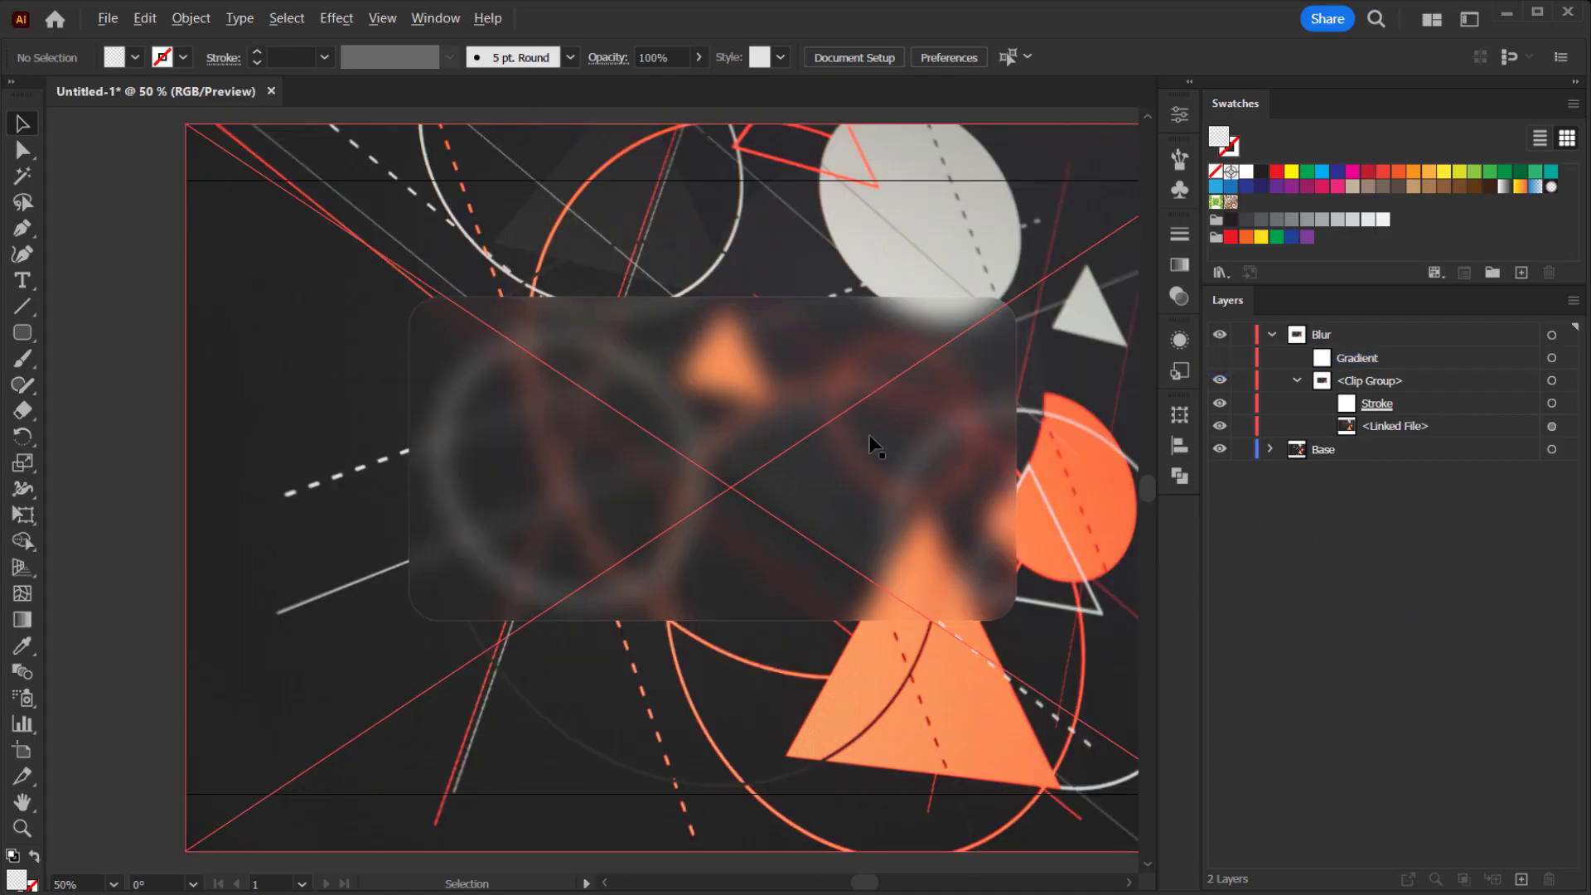
pyautogui.click(1348, 616)
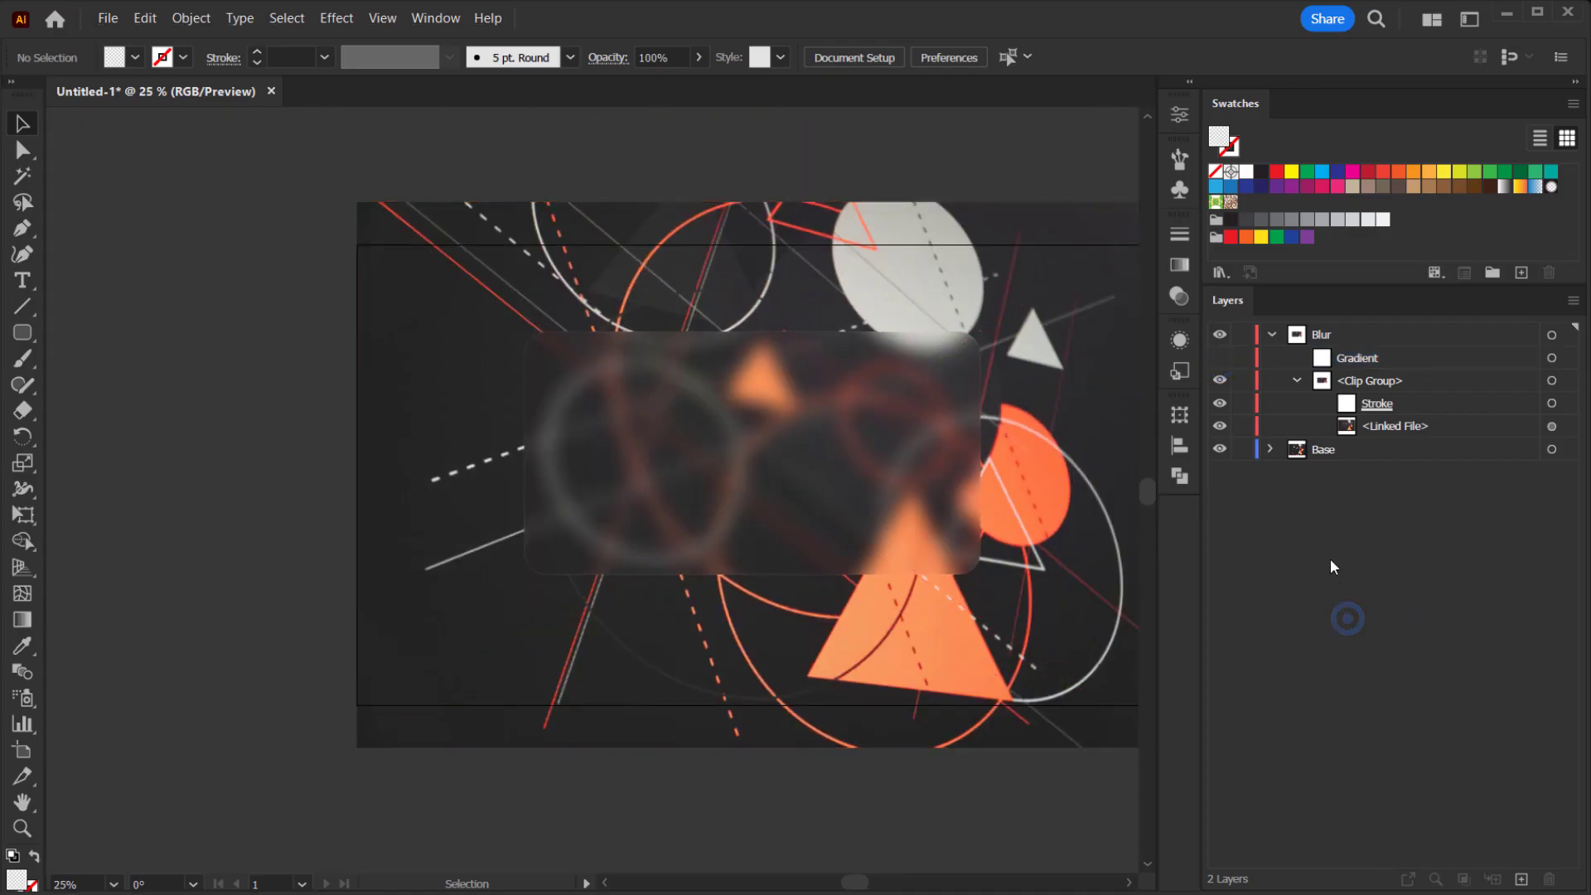
pyautogui.click(1220, 357)
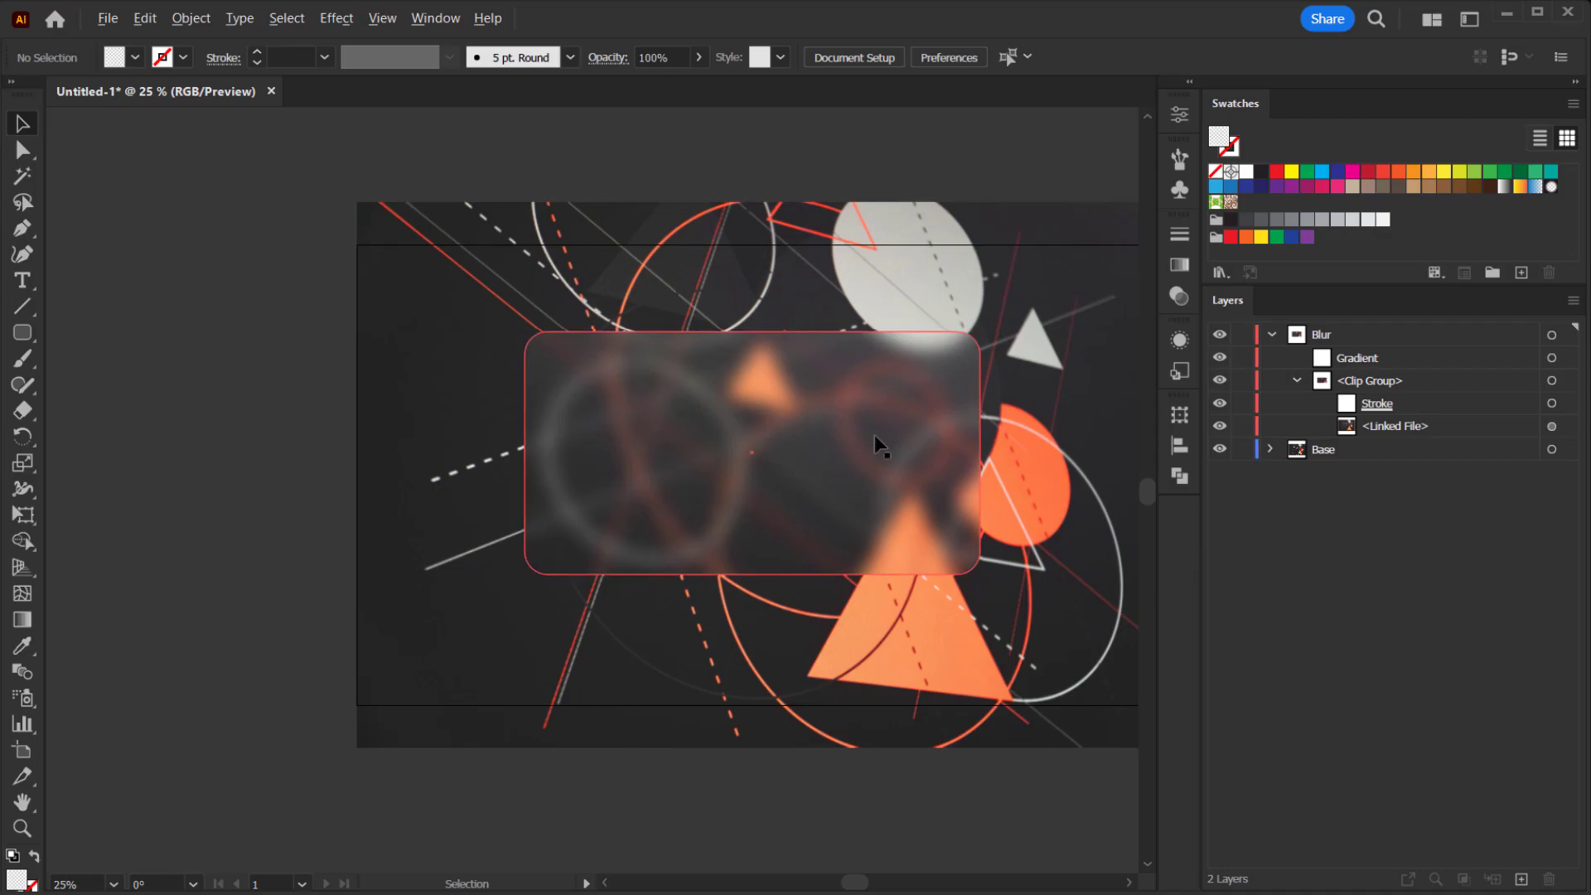
pyautogui.scroll(2, 895, 398)
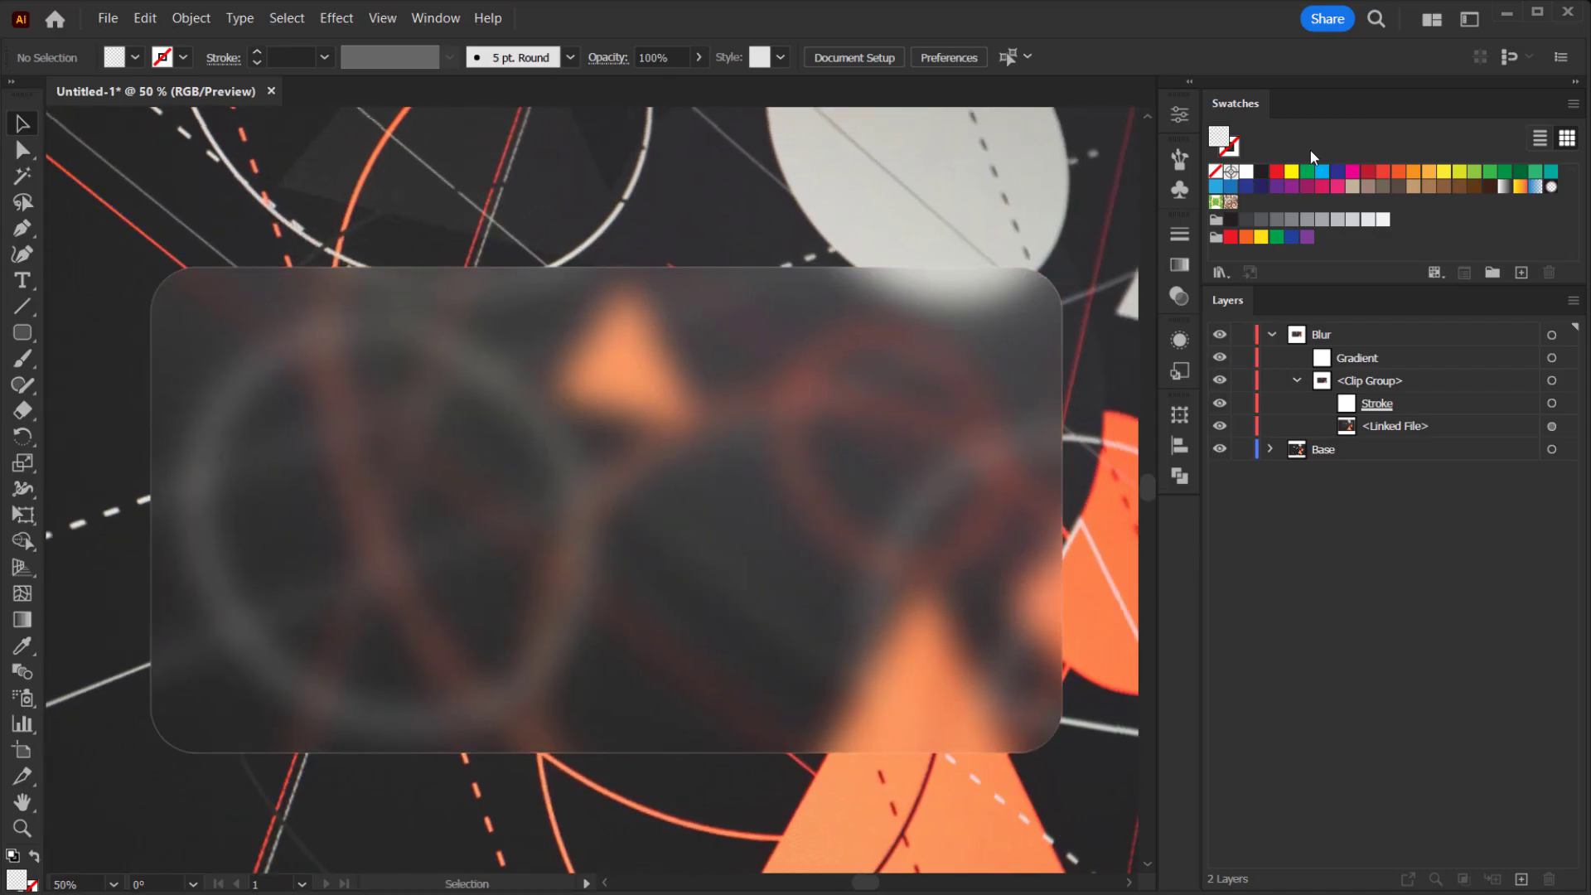
pyautogui.hotkey('ctrl', '0')
pyautogui.scroll(1, 757, 526)
pyautogui.click(757, 525)
pyautogui.scroll(3, 728, 384)
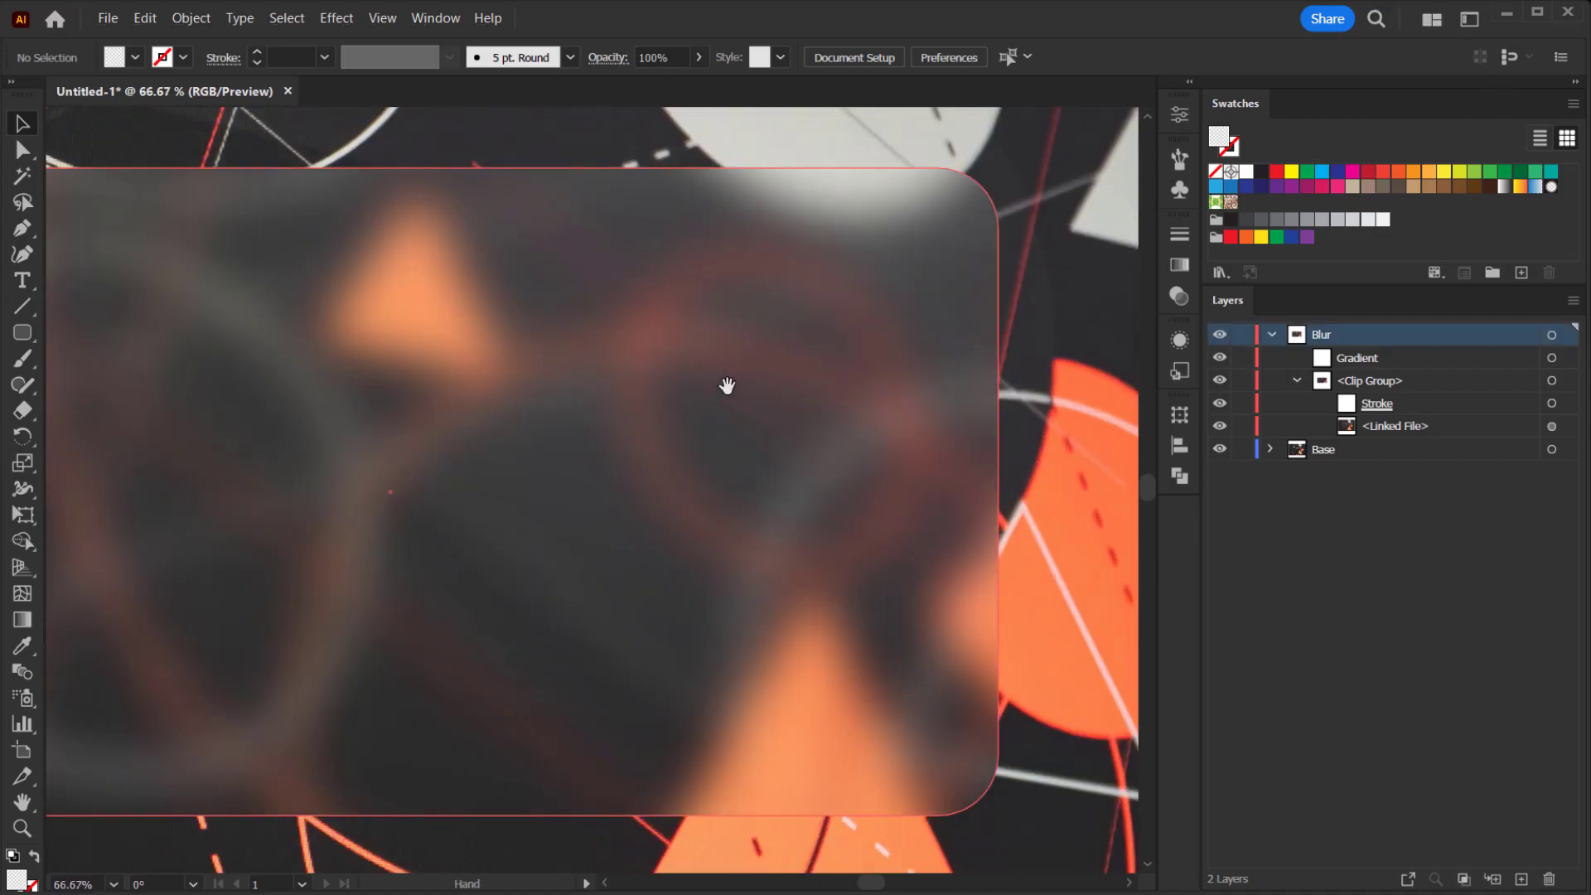
pyautogui.scroll(-3, 705, 405)
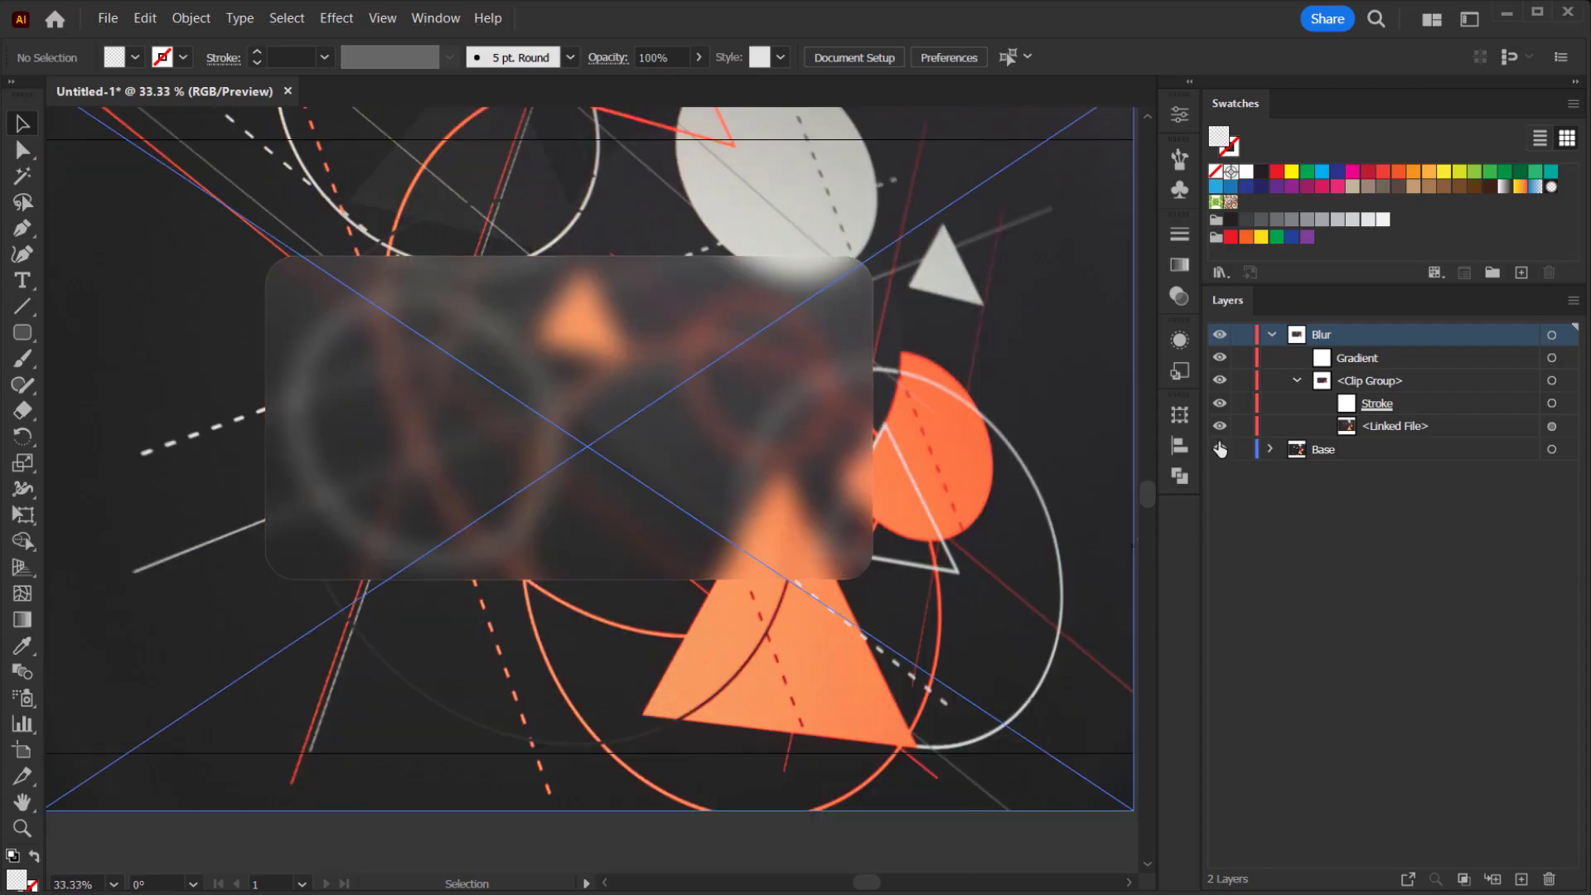
# Duplicate the Gradient rectangle within the Blur layer
pyautogui.click(1368, 359)
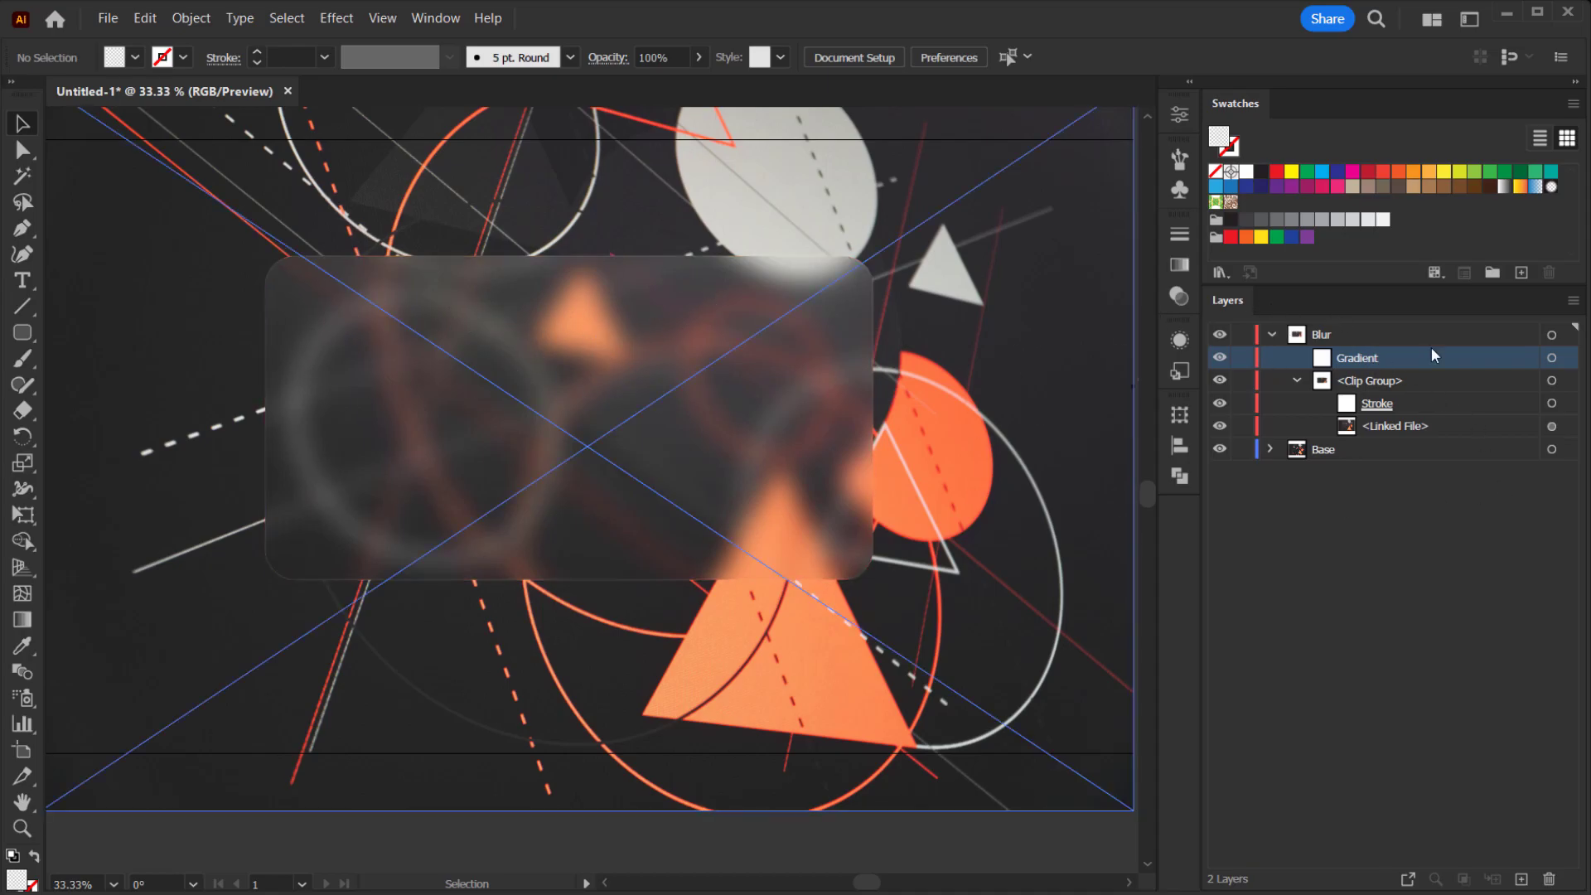
pyautogui.click(1359, 359)
pyautogui.click(1402, 358)
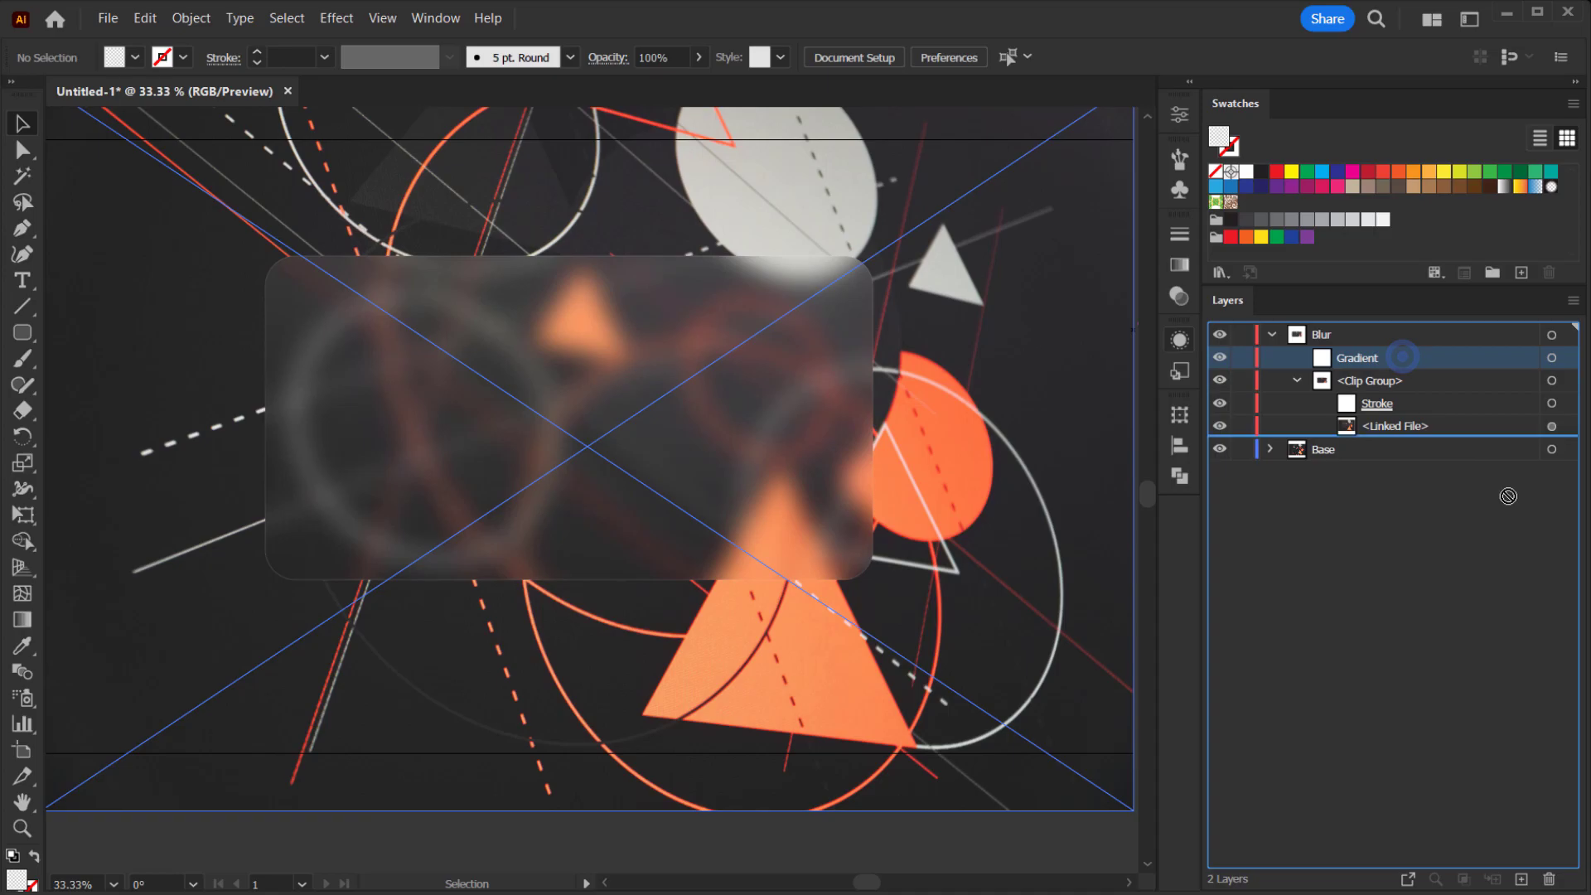
pyautogui.moveTo(1526, 878); pyautogui.dragTo(1524, 878)
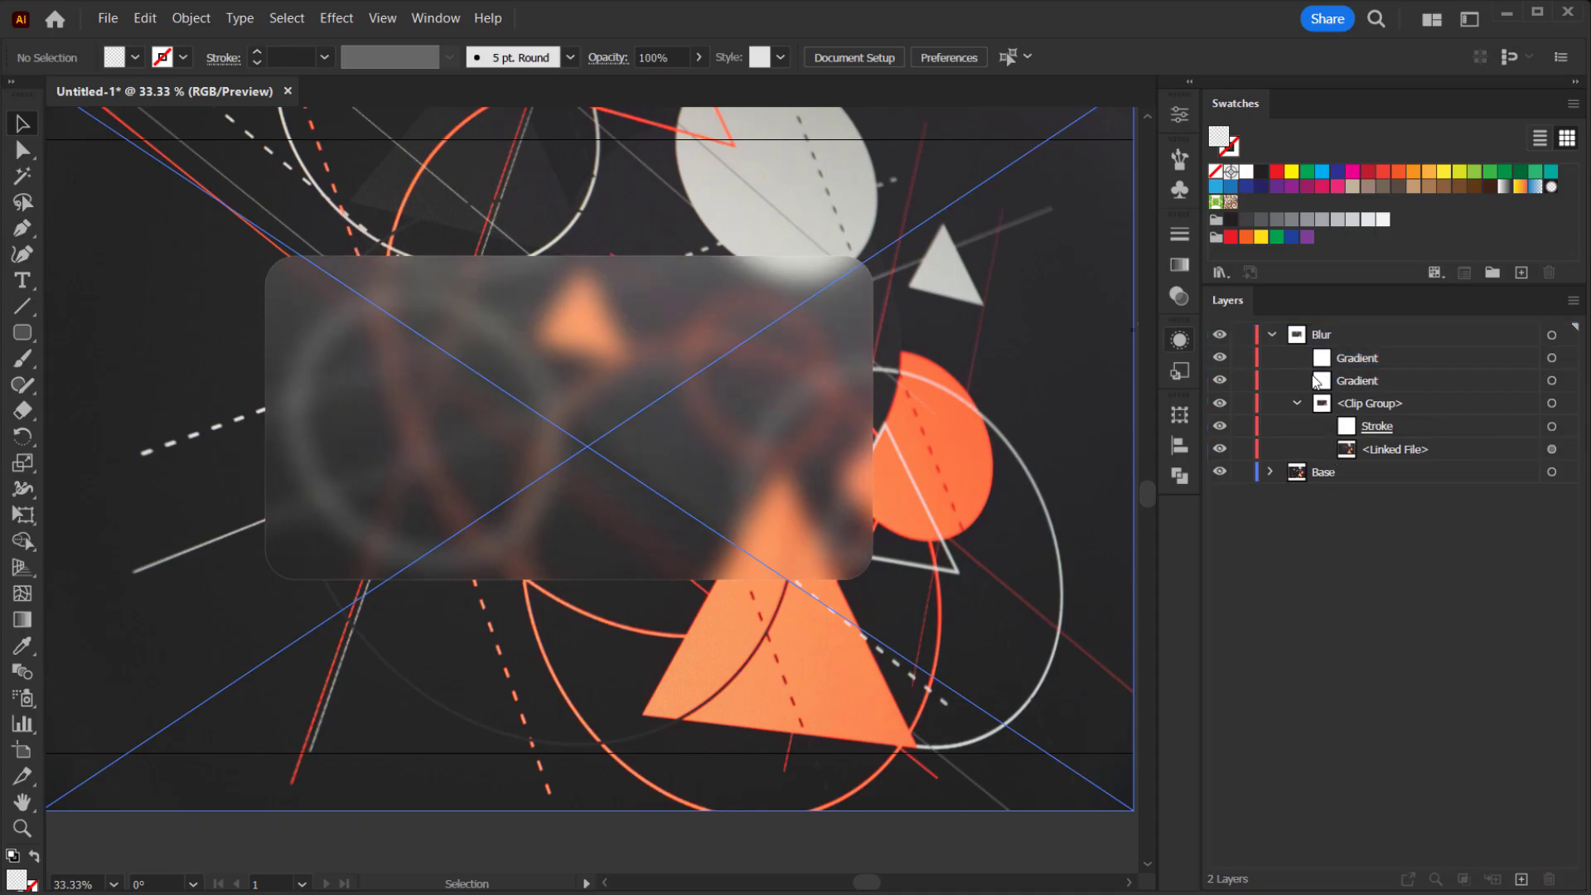
# Select the upper copy of the Gradient rectangle and rename it as Grain
pyautogui.click(1376, 359)
pyautogui.click(1551, 357)
pyautogui.doubleClick(1346, 356)
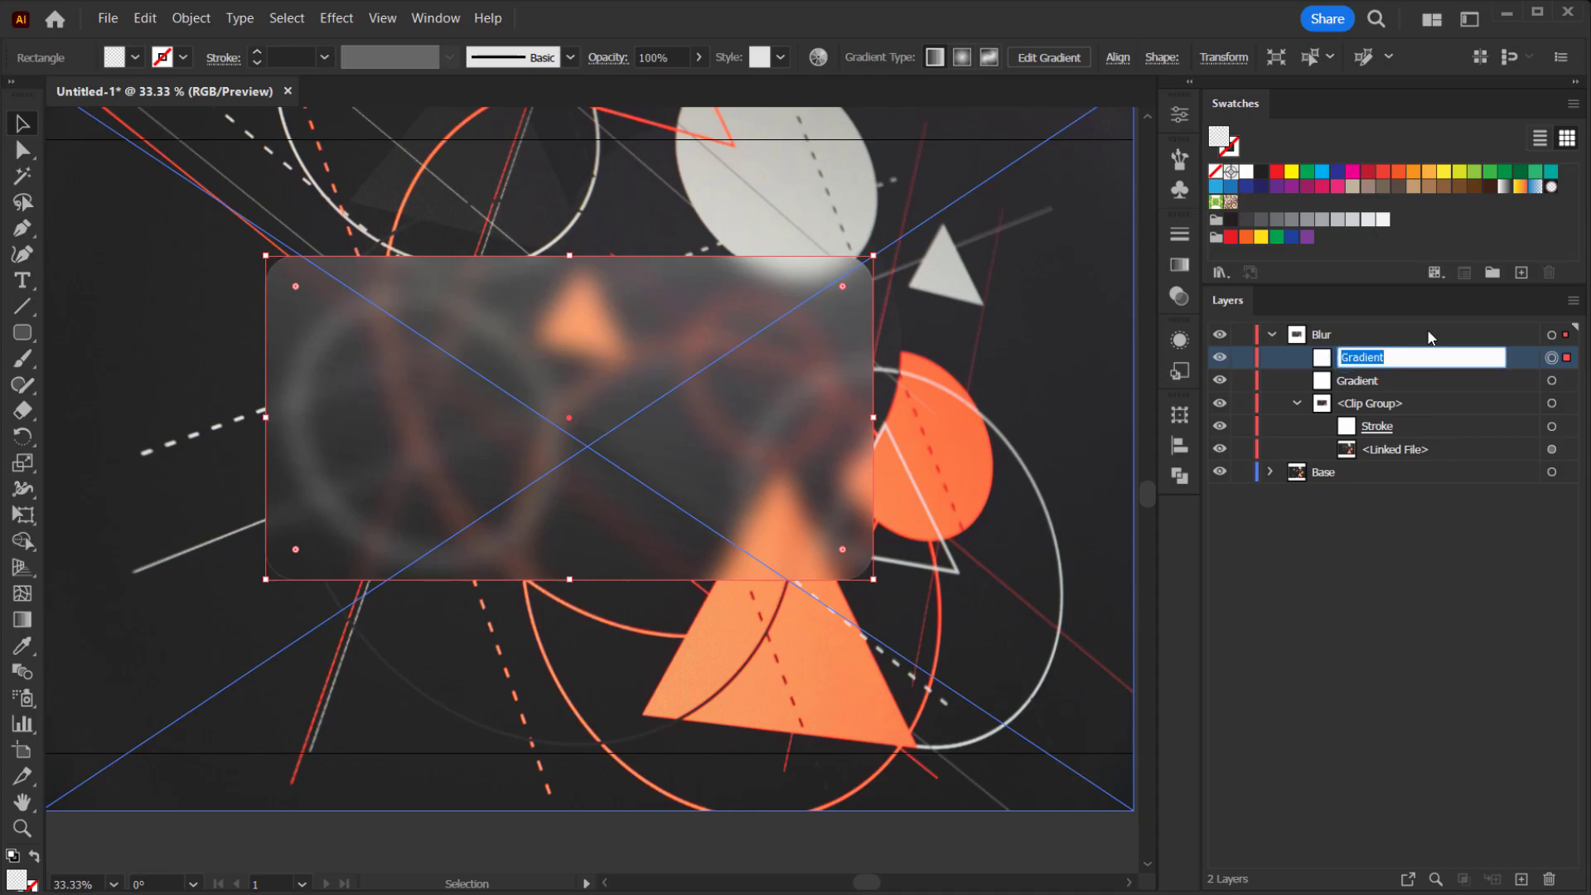
pyautogui.write('Grain')
pyautogui.press('Return')
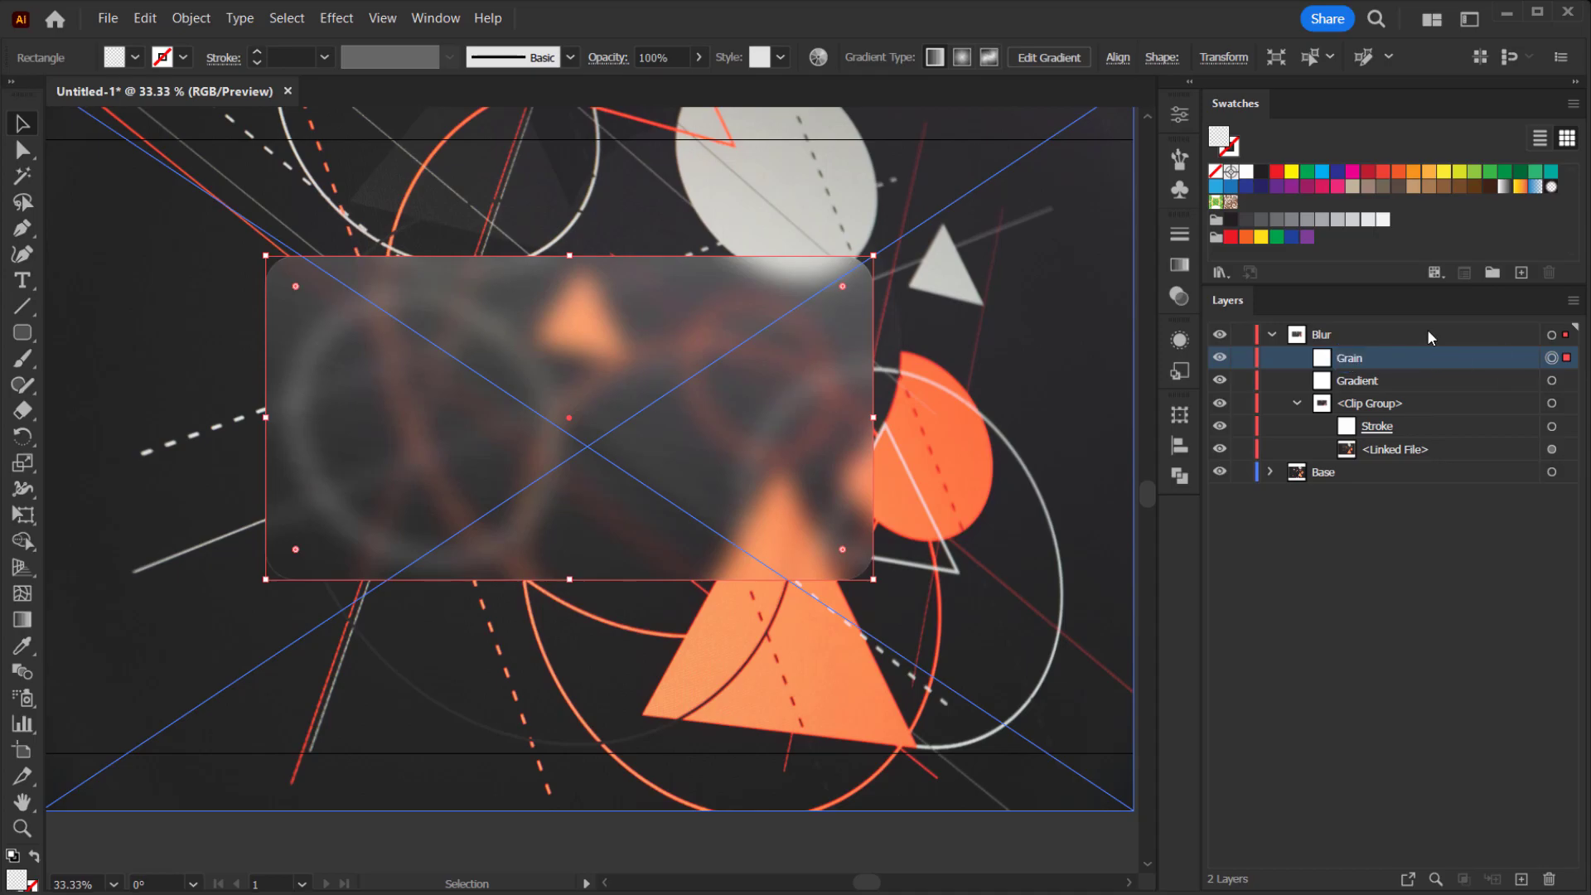
# Clear the Grain rectangle's appearance, leaving it without a fill or stroke
pyautogui.click(1549, 358)
pyautogui.click(1220, 358)
pyautogui.click(1220, 358)
pyautogui.click(1184, 341)
pyautogui.click(1144, 330)
pyautogui.click(1251, 423)
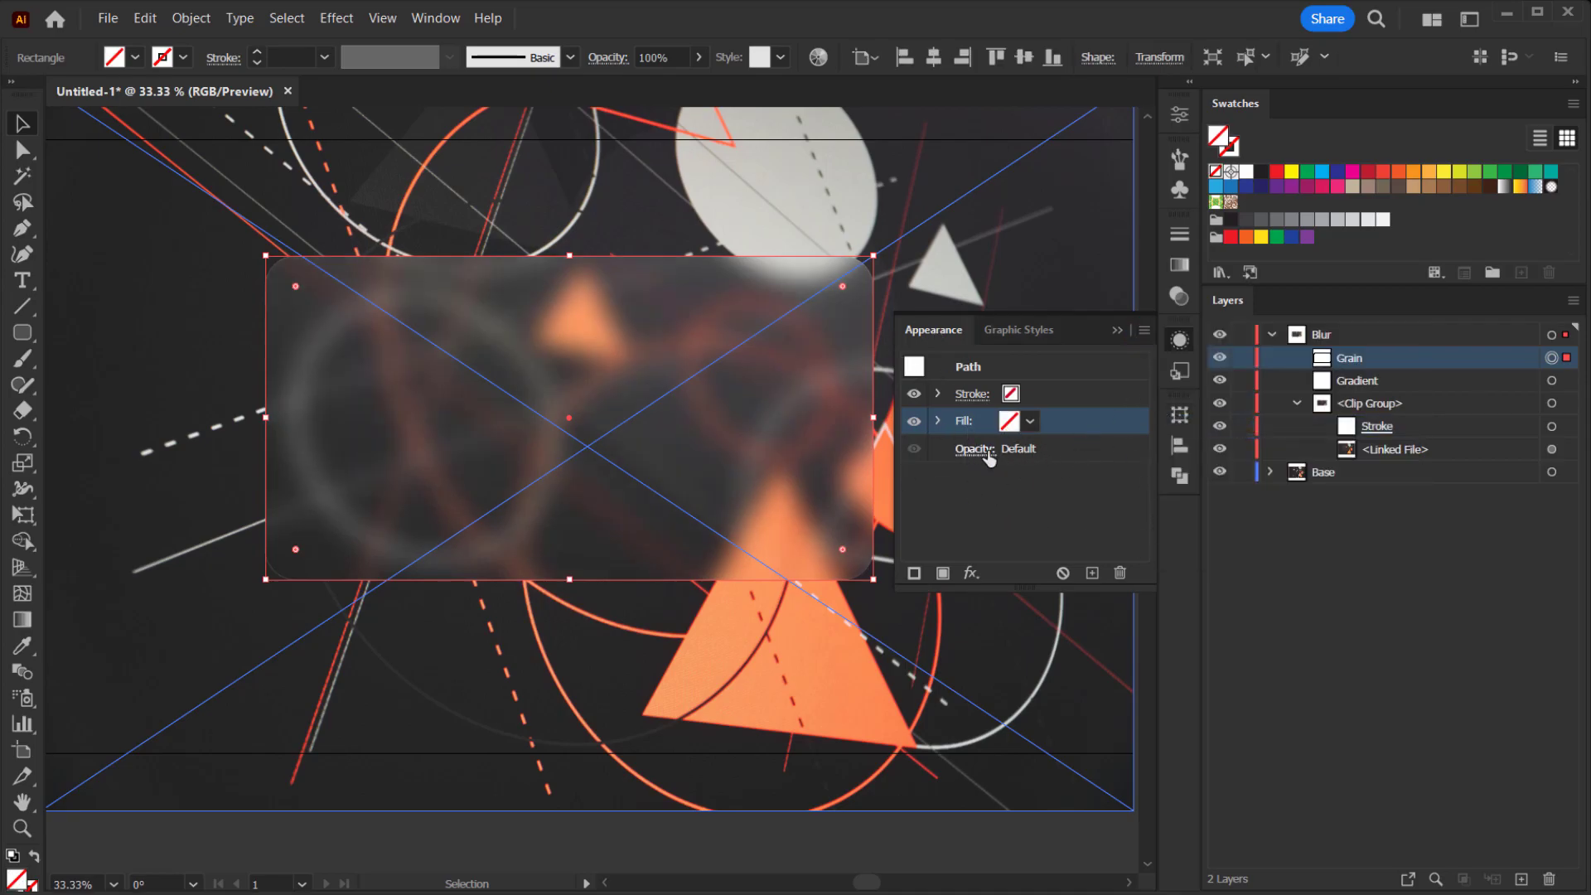
# Try a white fill on the Grain rectangle and replace it with black
pyautogui.click(1030, 421)
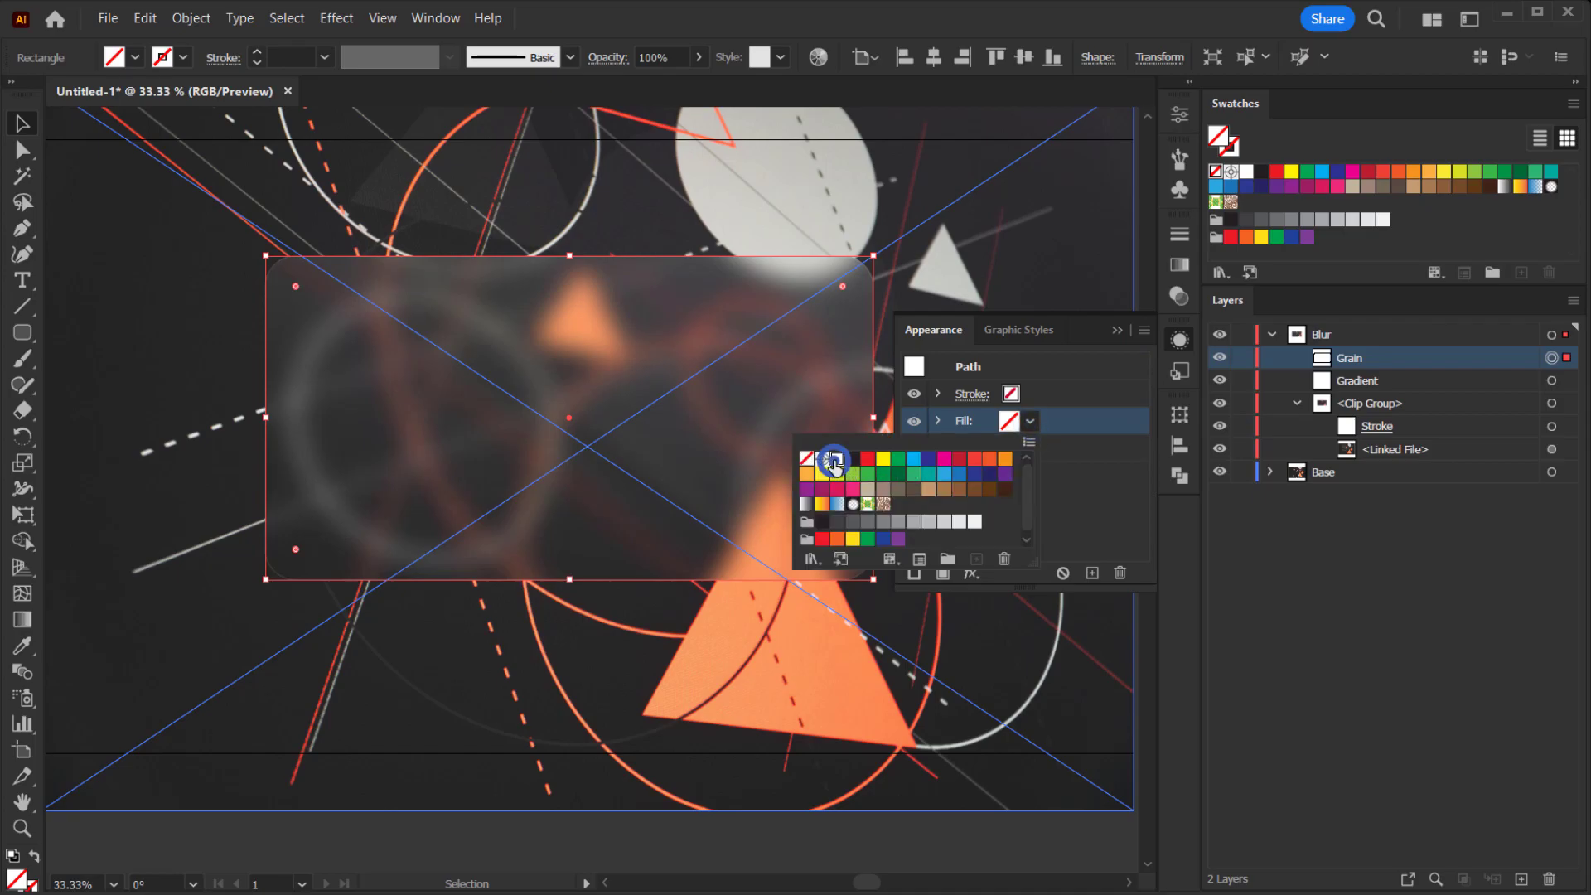
pyautogui.click(837, 460)
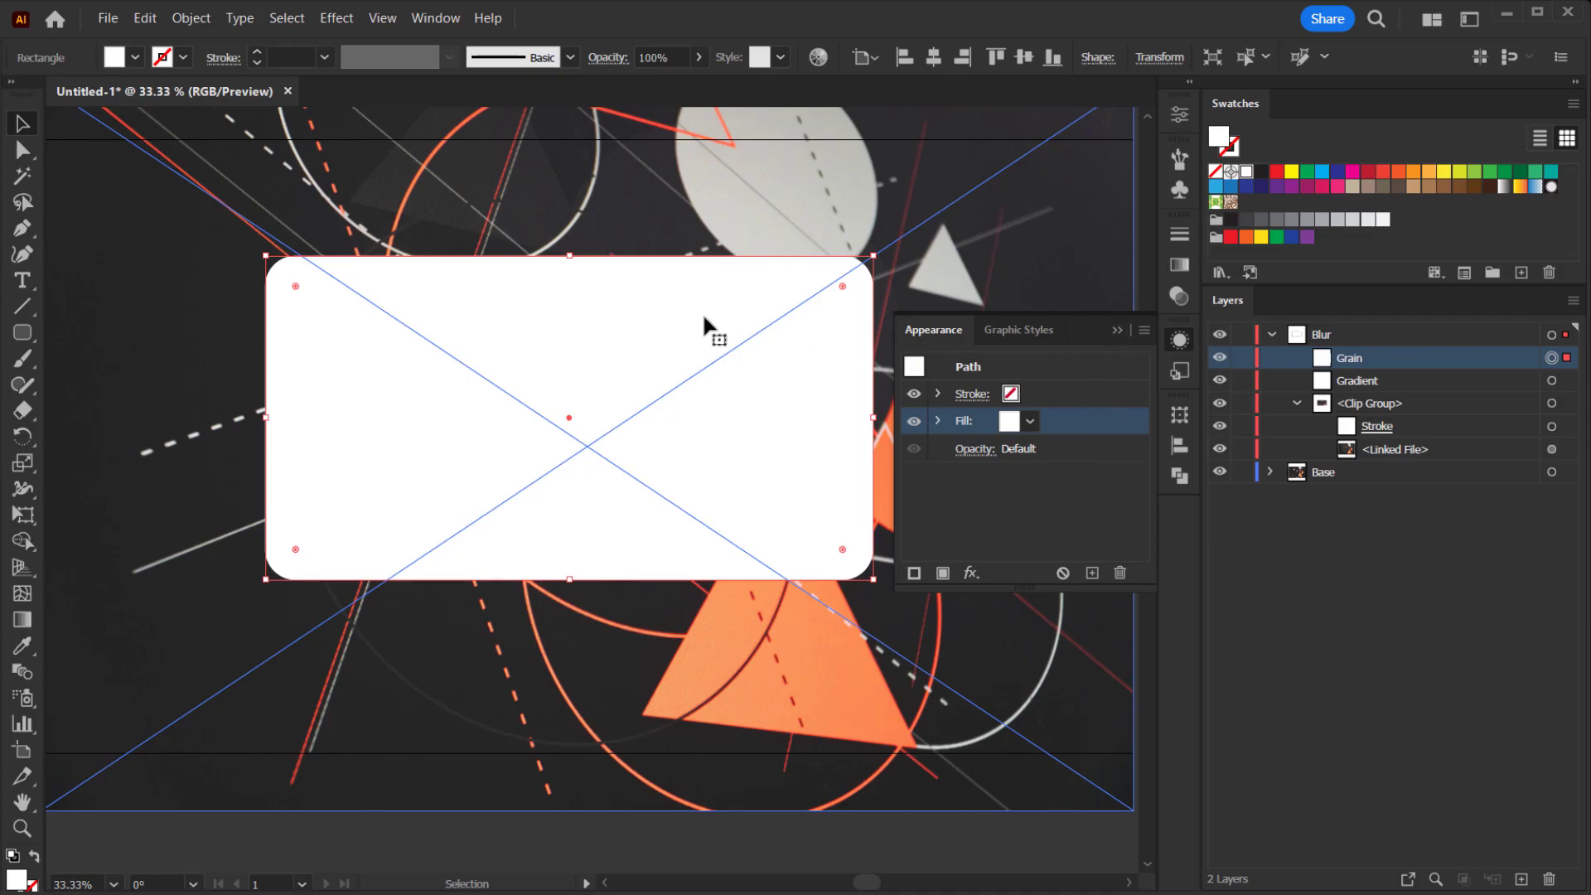
pyautogui.click(1033, 421)
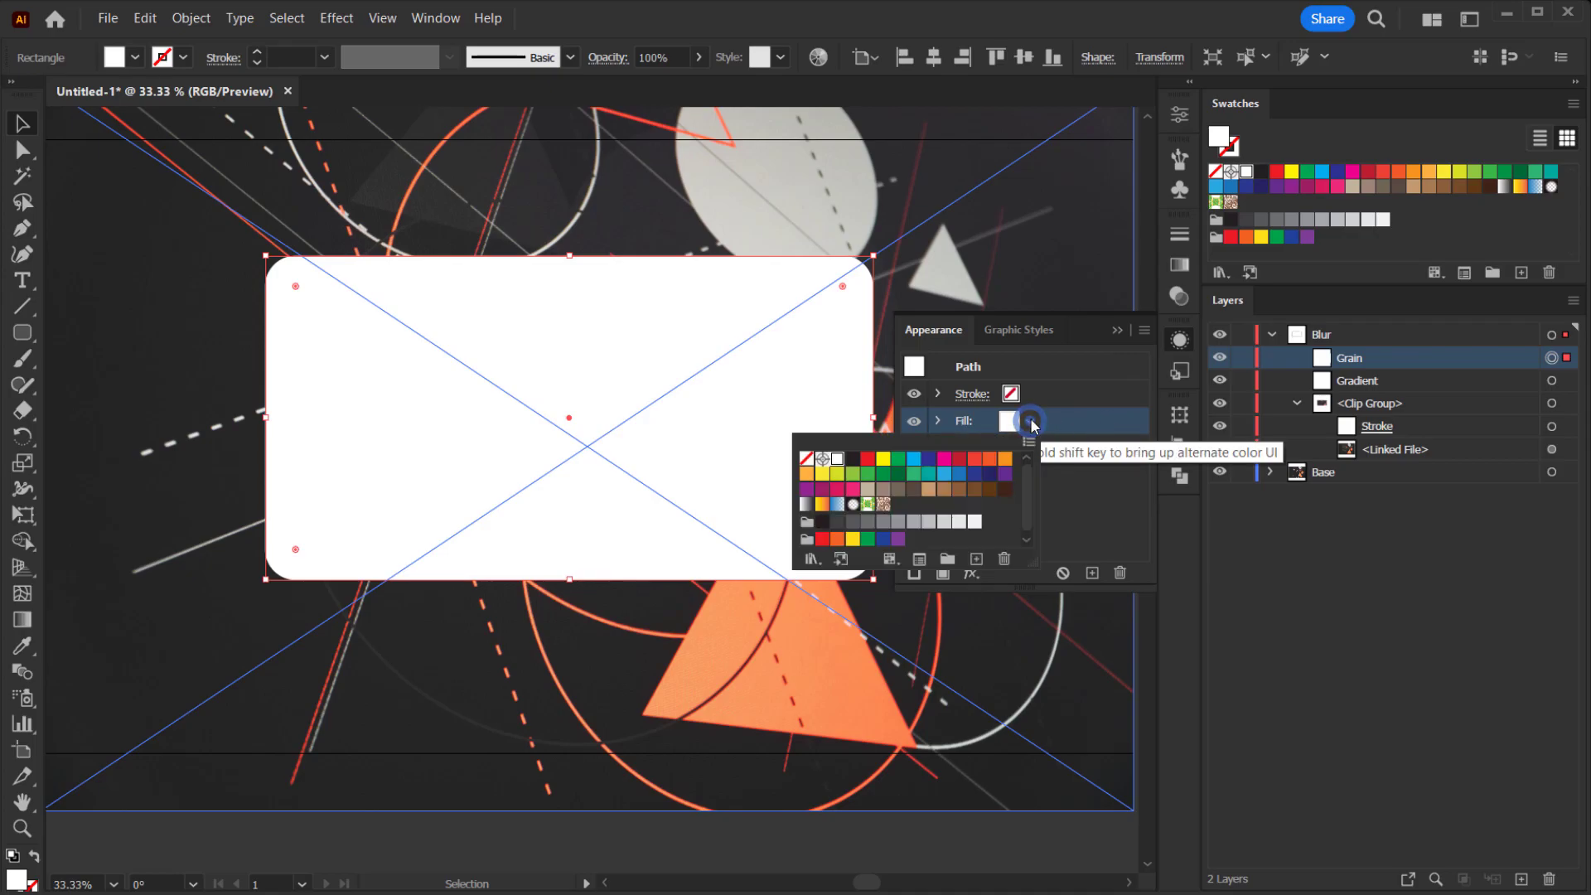
pyautogui.click(853, 460)
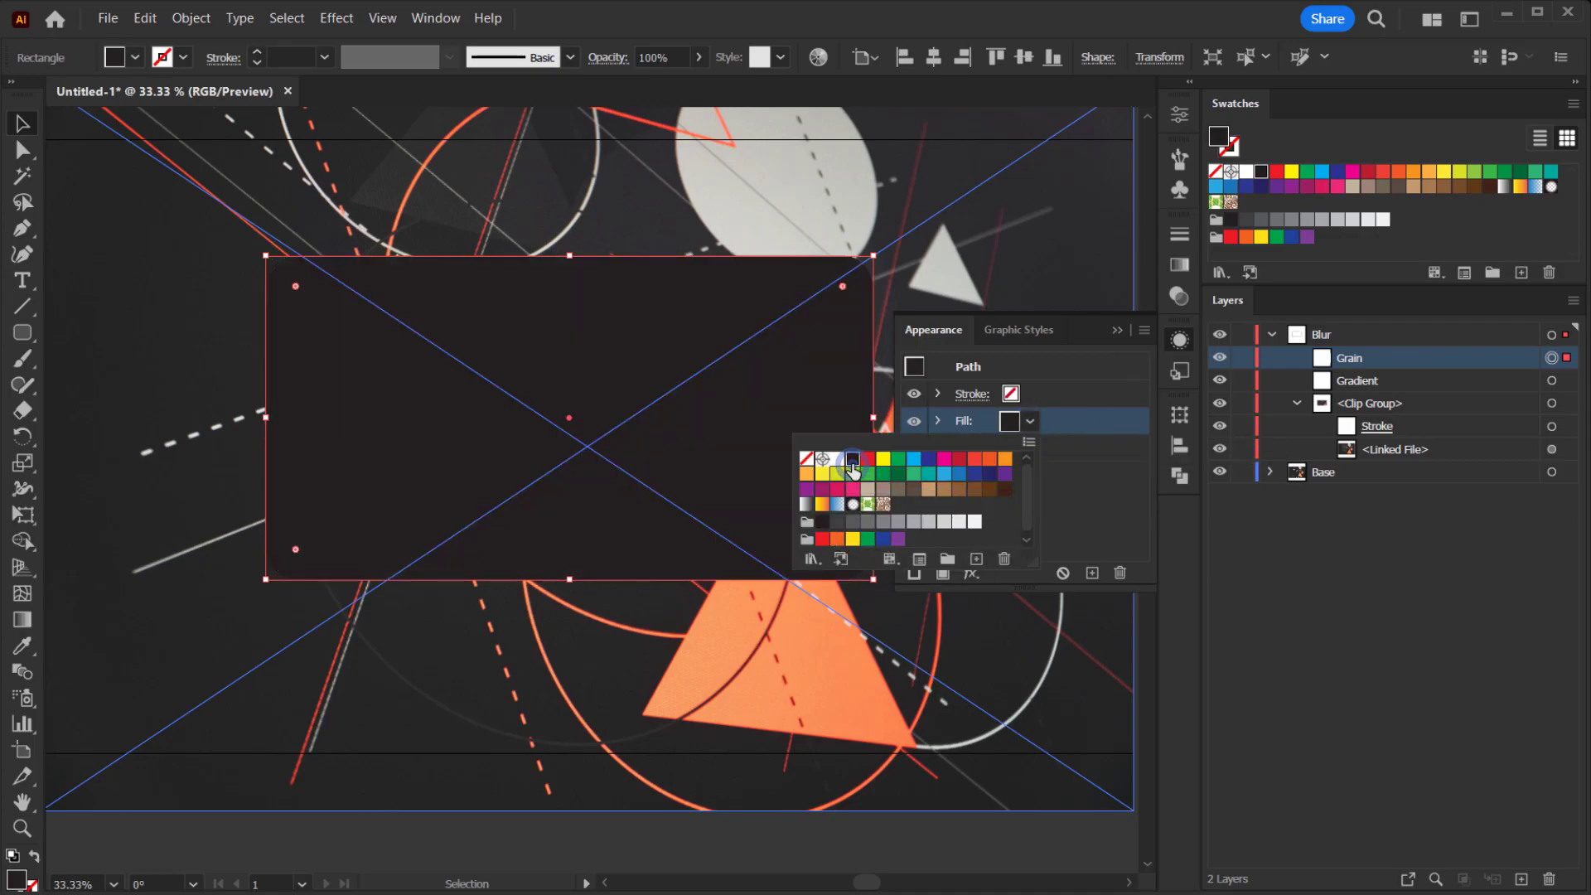
pyautogui.click(1127, 484)
pyautogui.click(1032, 423)
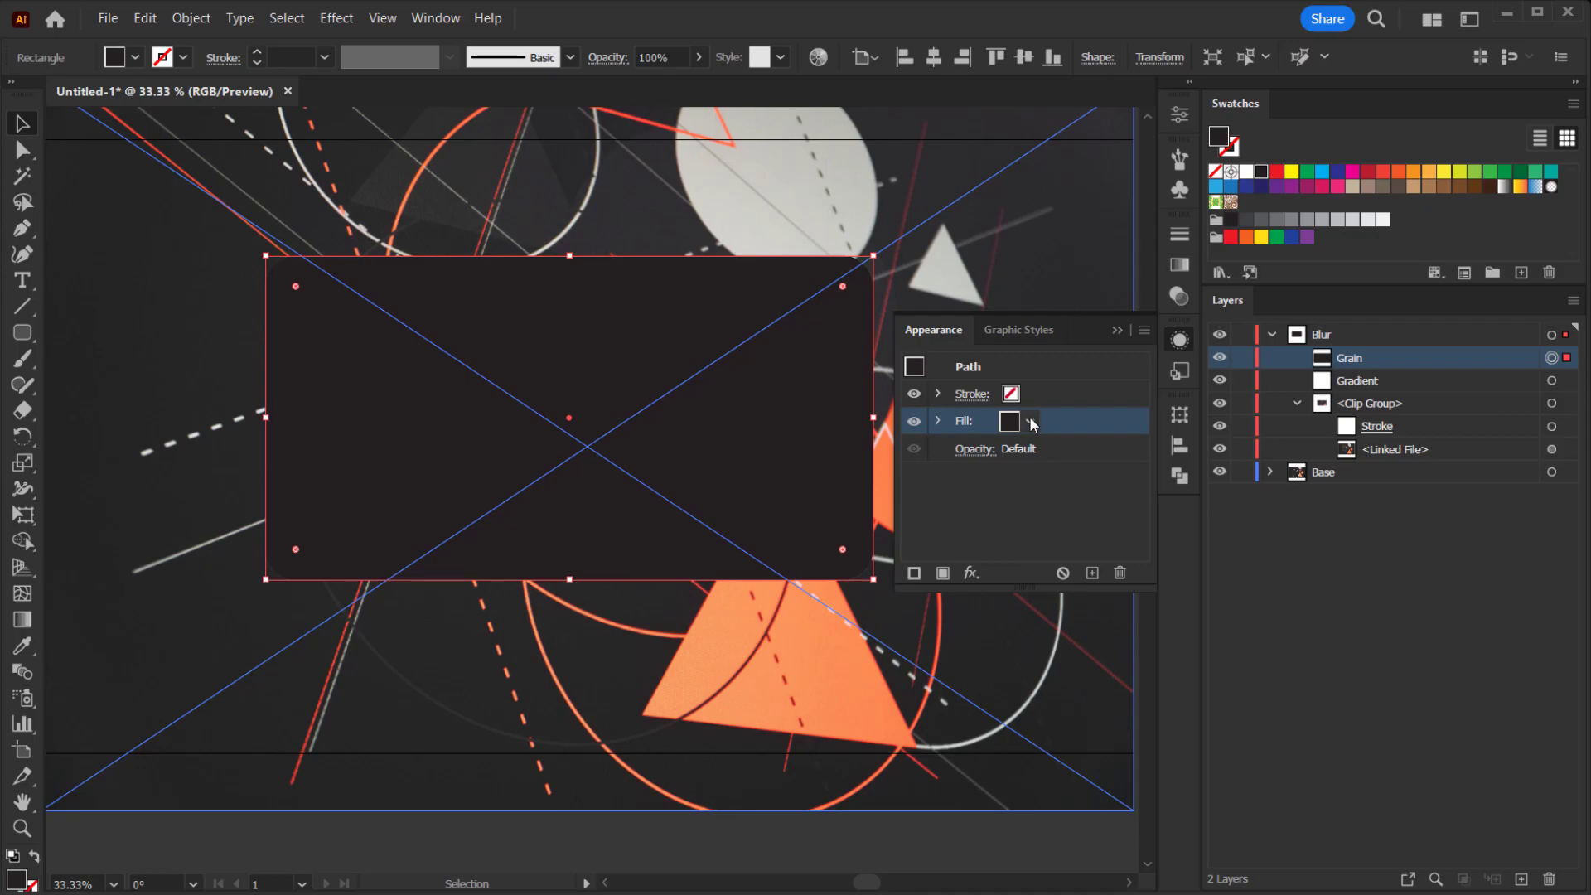
pyautogui.click(1031, 421)
# Apply the artistic Film Grain effect to the Grain rectangle with Grain 20, Highlight Area 20 and Intensity 10
pyautogui.click(975, 572)
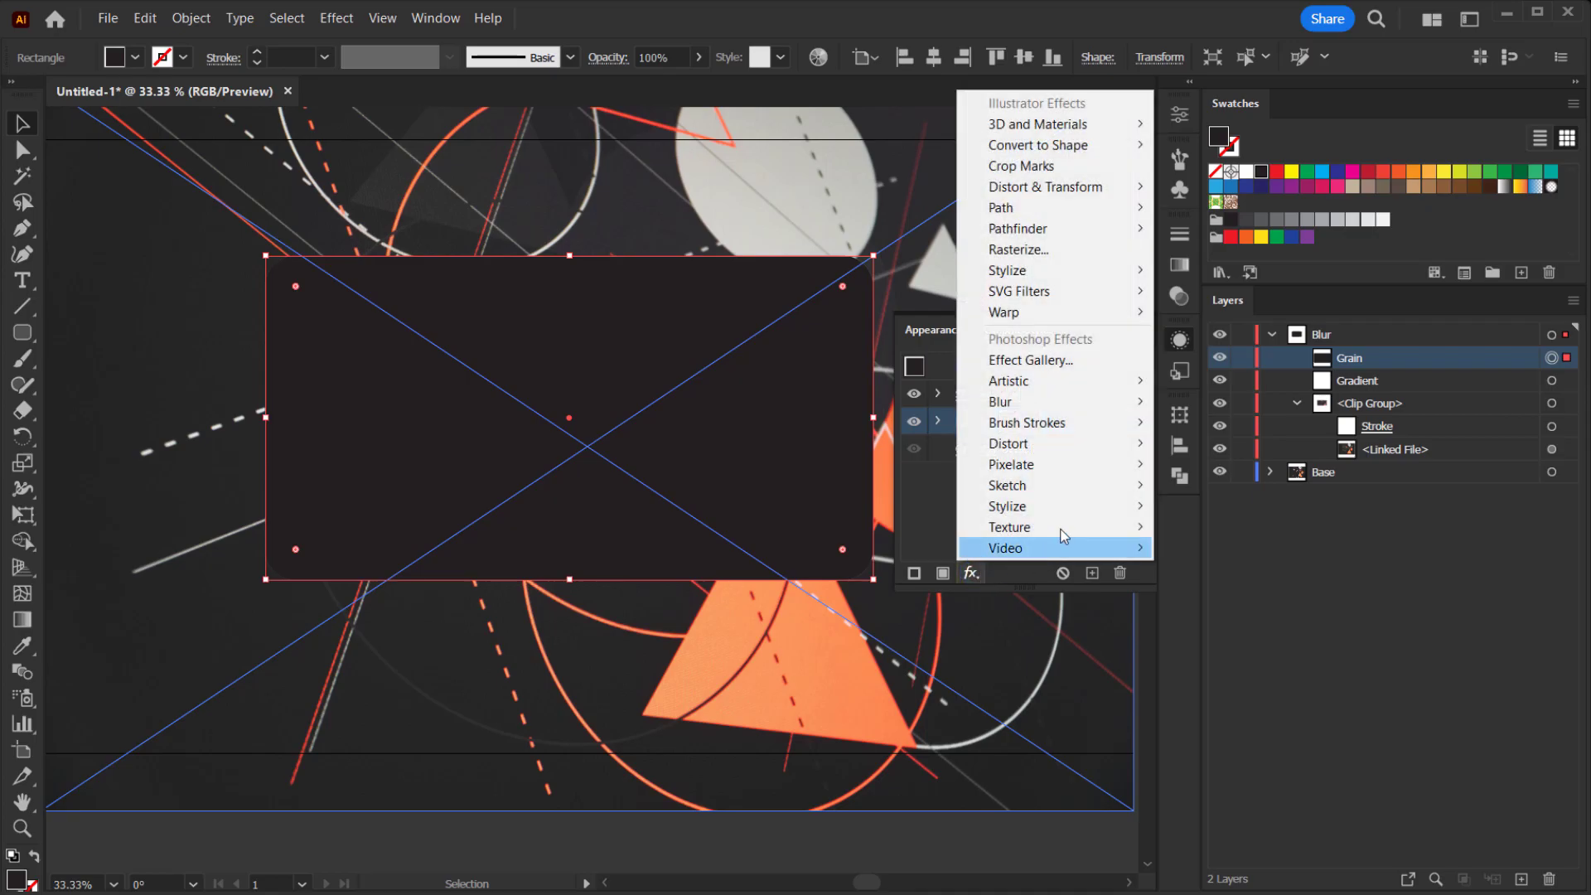
pyautogui.moveTo(1034, 385)
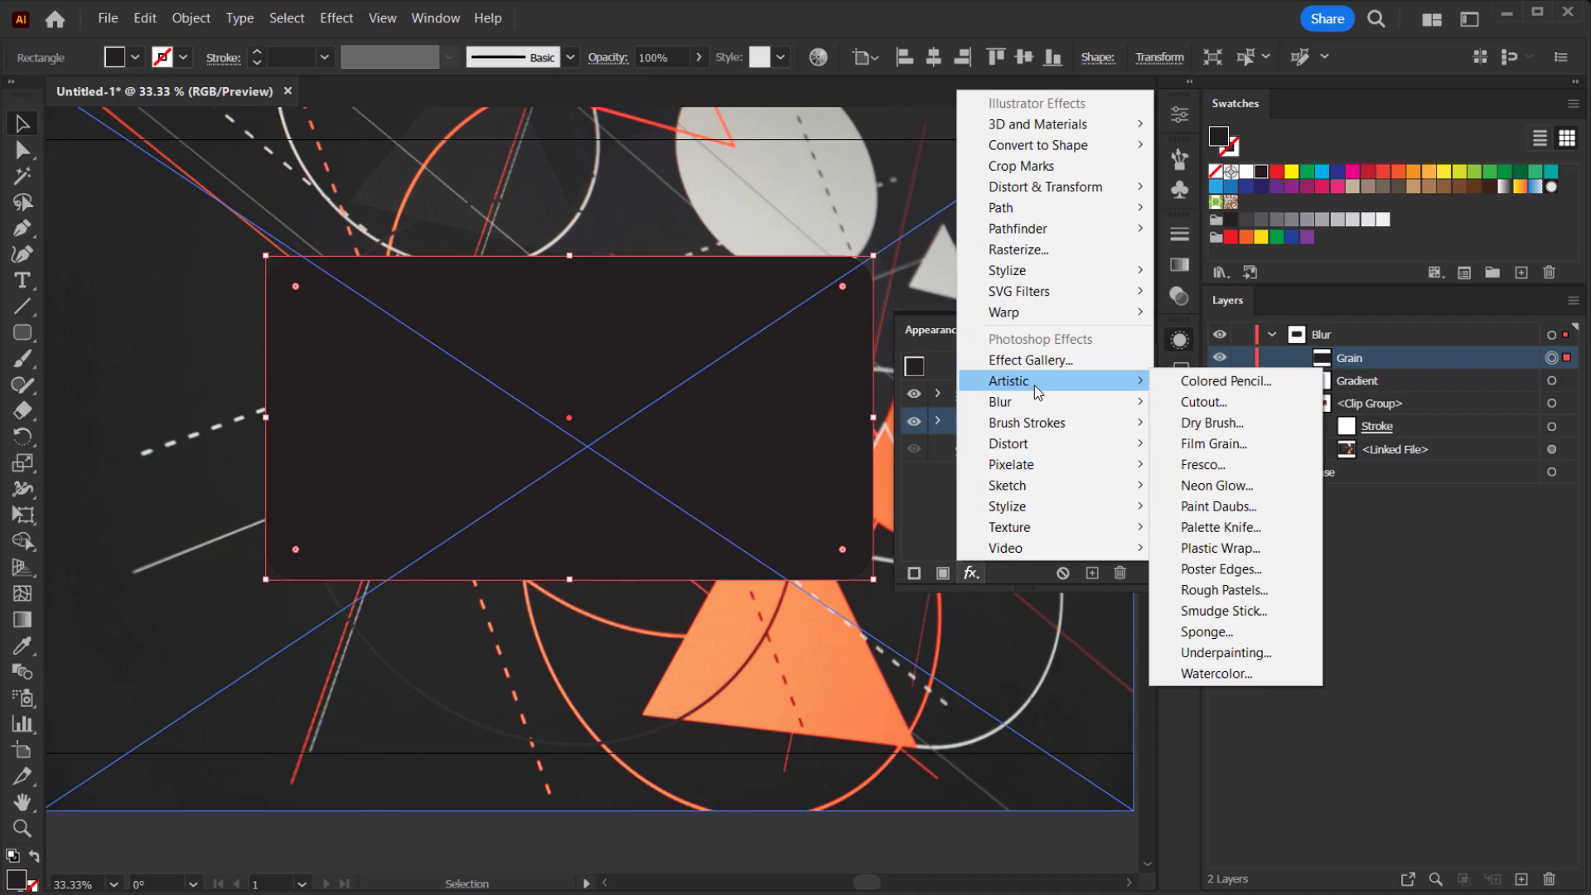
pyautogui.click(1214, 444)
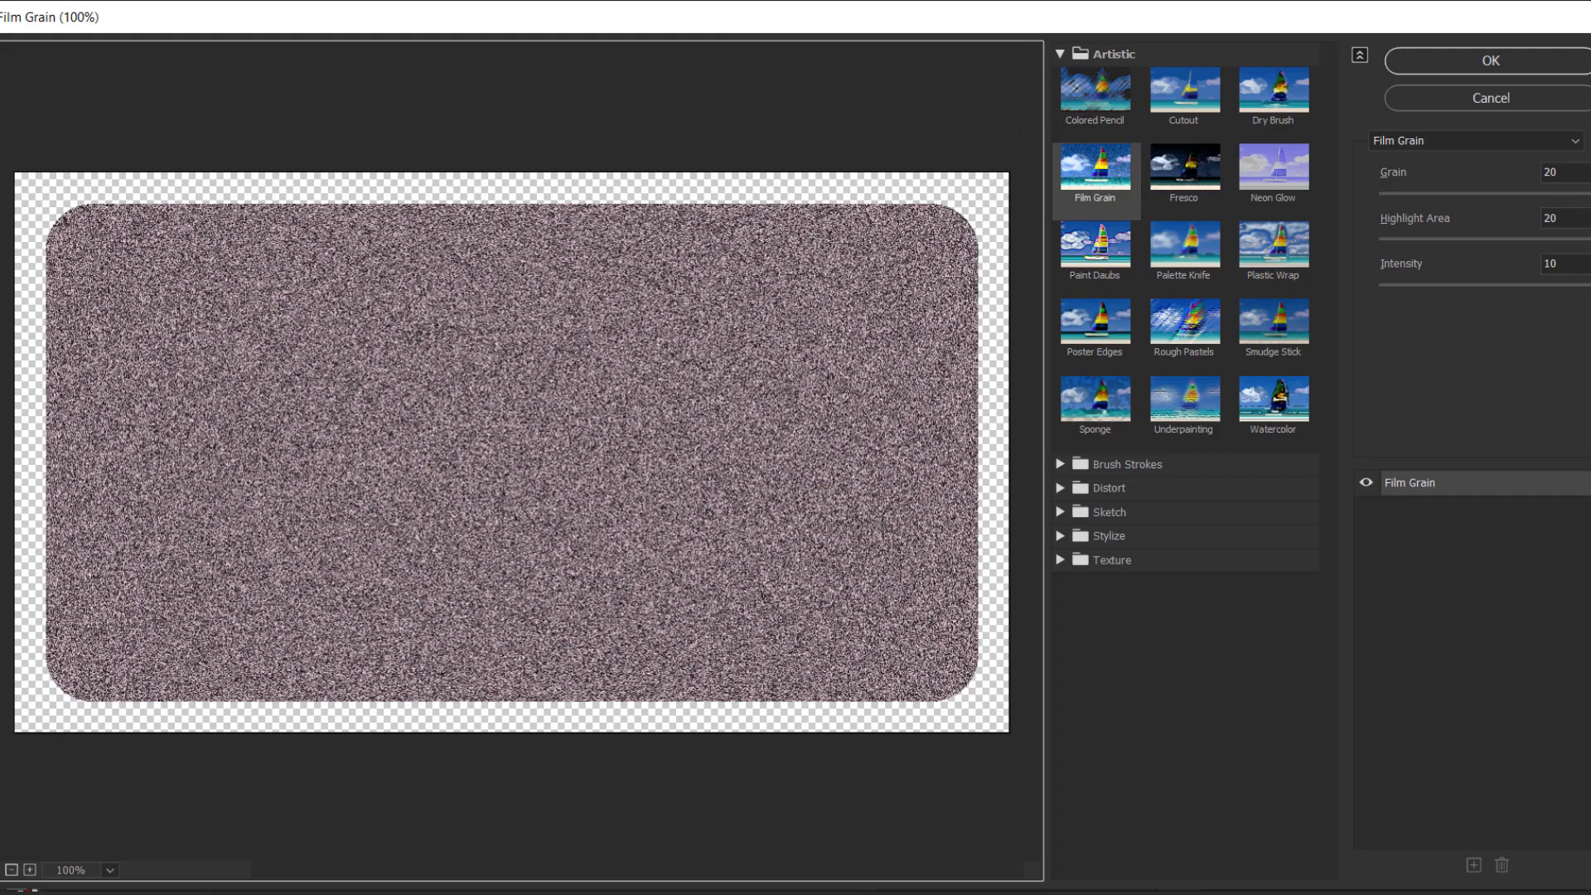
pyautogui.moveTo(1584, 194); pyautogui.dragTo(1404, 195)
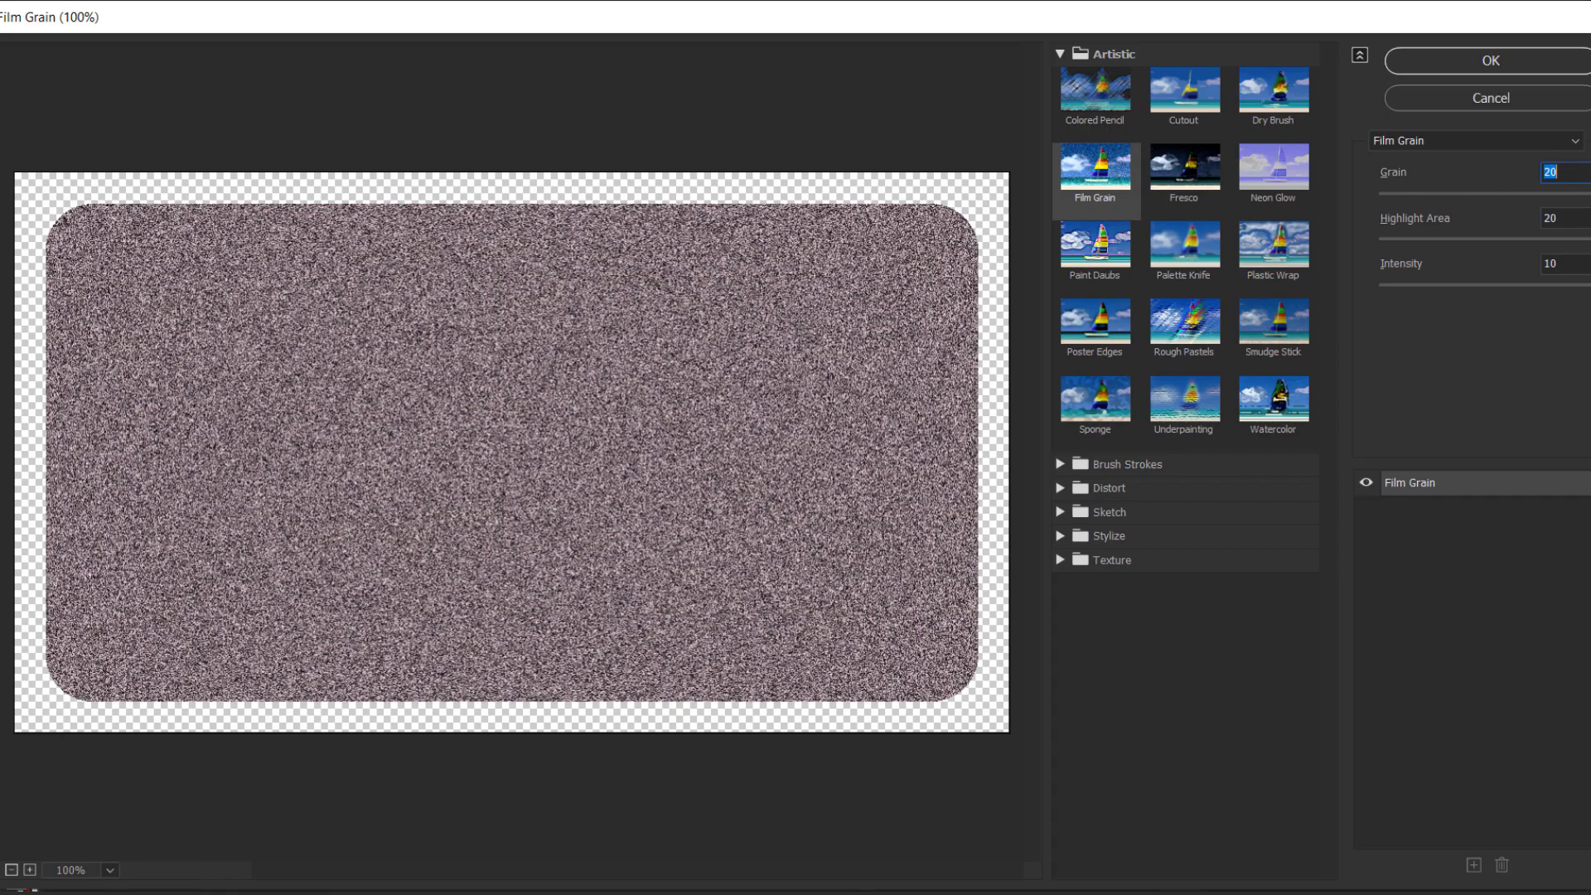
pyautogui.moveTo(1557, 194); pyautogui.dragTo(1590, 195)
pyautogui.moveTo(1587, 240); pyautogui.dragTo(1590, 289)
pyautogui.click(1461, 72)
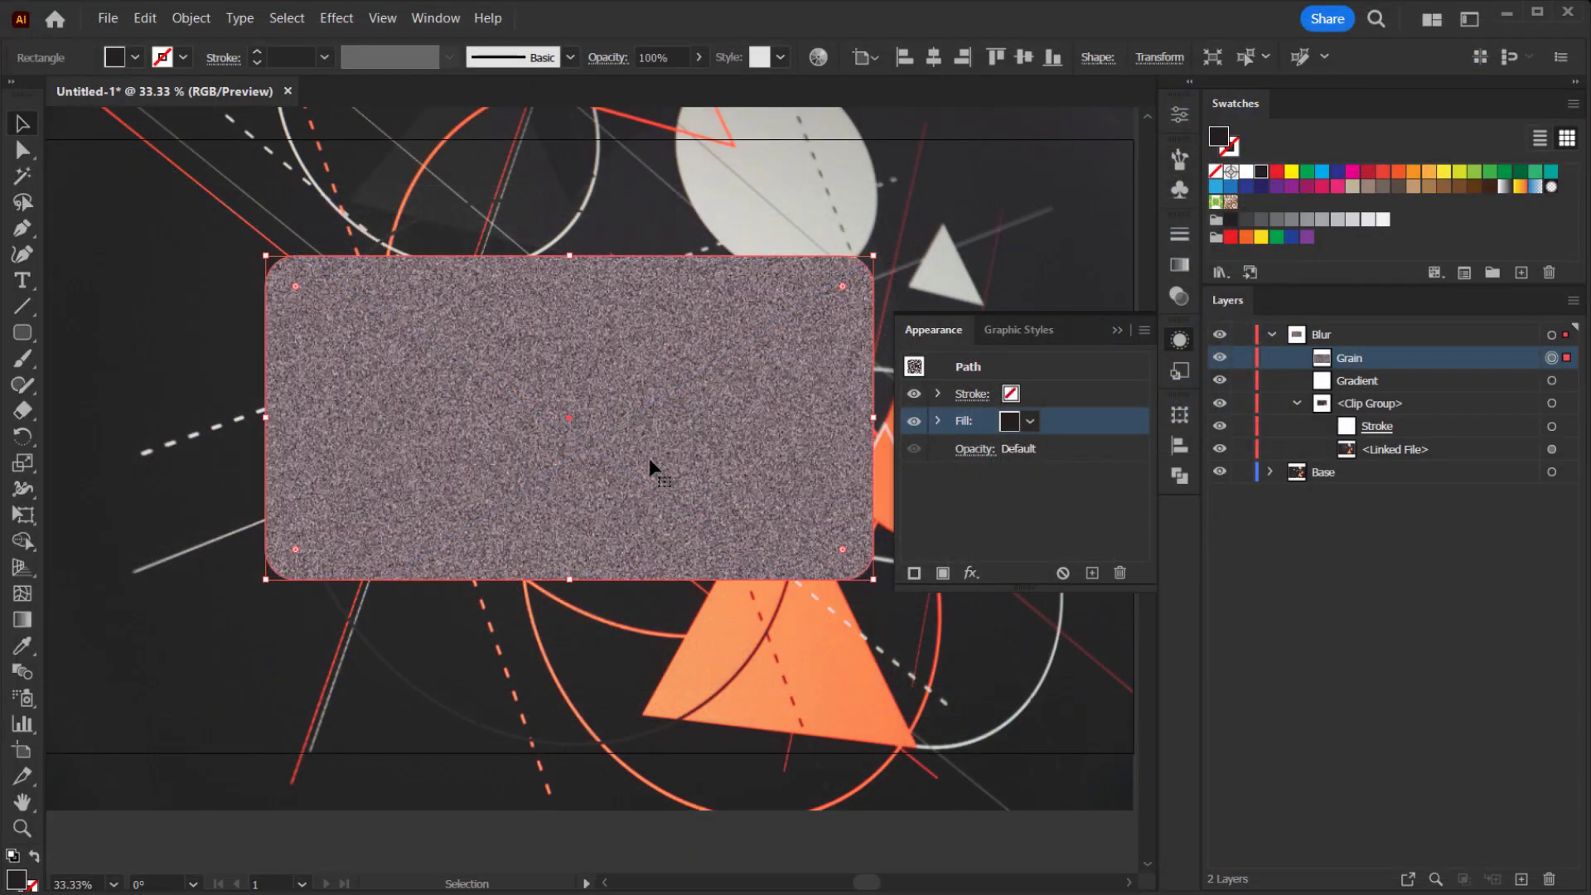
# Set the Grain rectangle's opacity to 10% and its blending mode to Overlay
pyautogui.scroll(2, 735, 464)
pyautogui.scroll(-2, 738, 459)
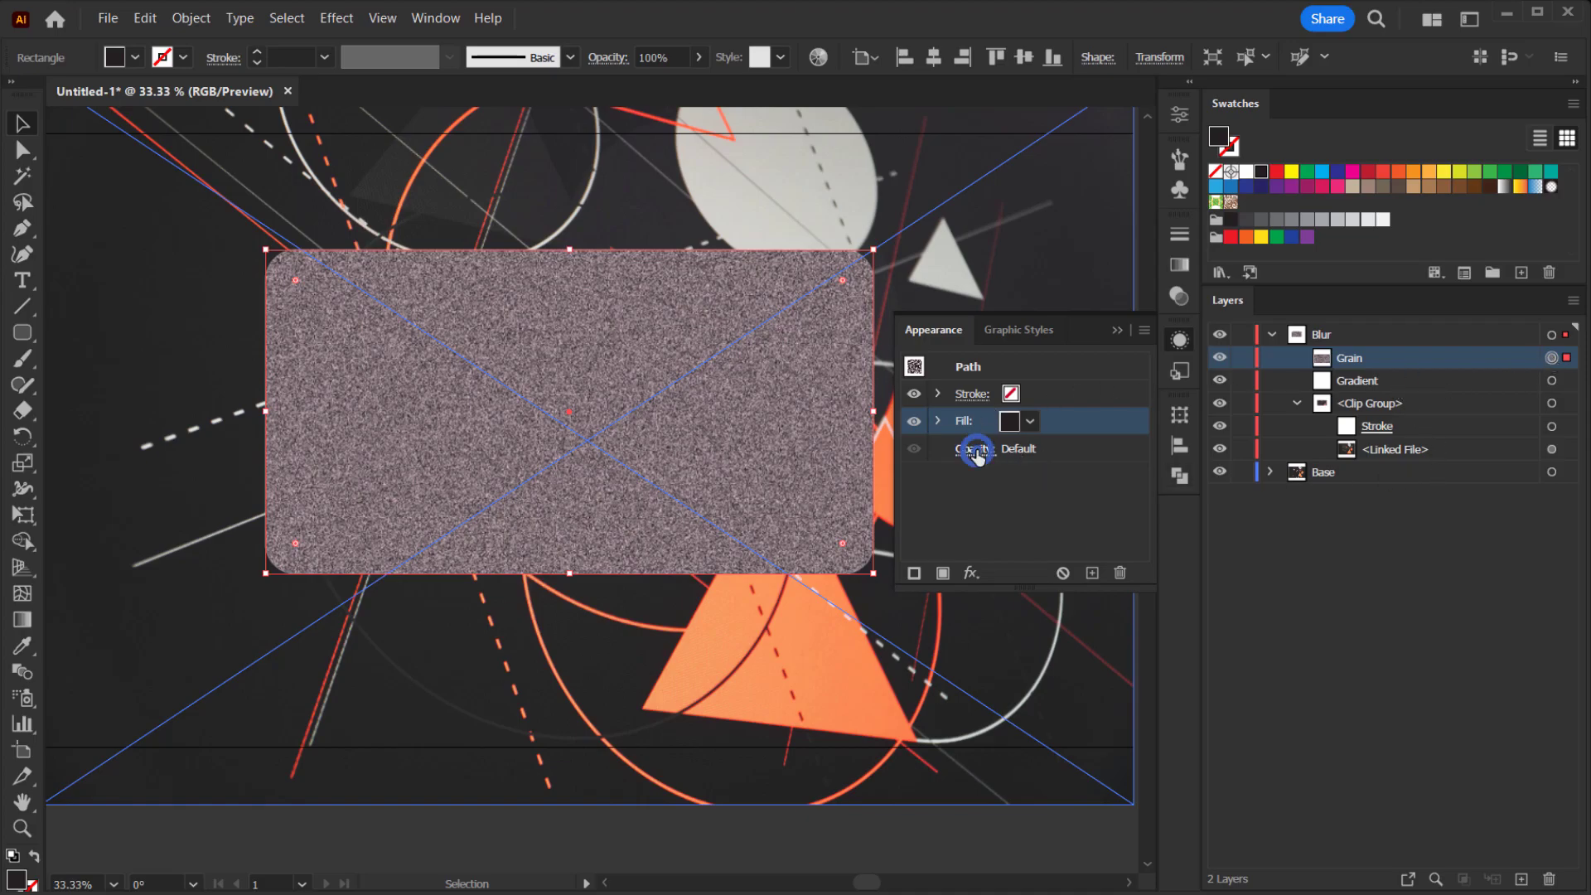
pyautogui.click(975, 448)
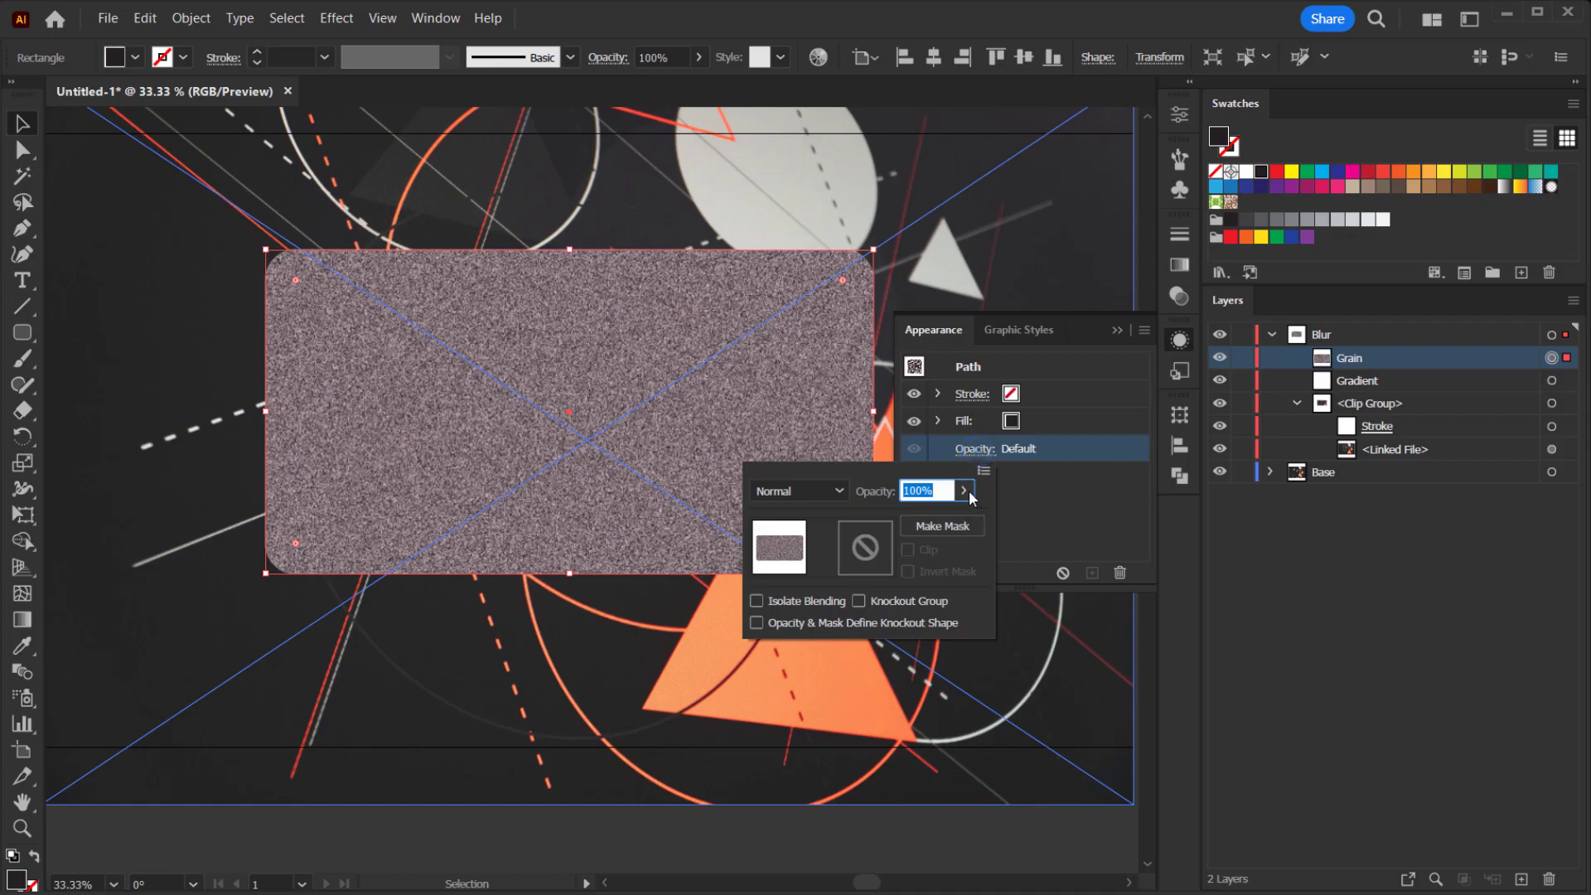
pyautogui.click(966, 491)
pyautogui.moveTo(928, 522); pyautogui.dragTo(888, 518)
pyautogui.click(837, 492)
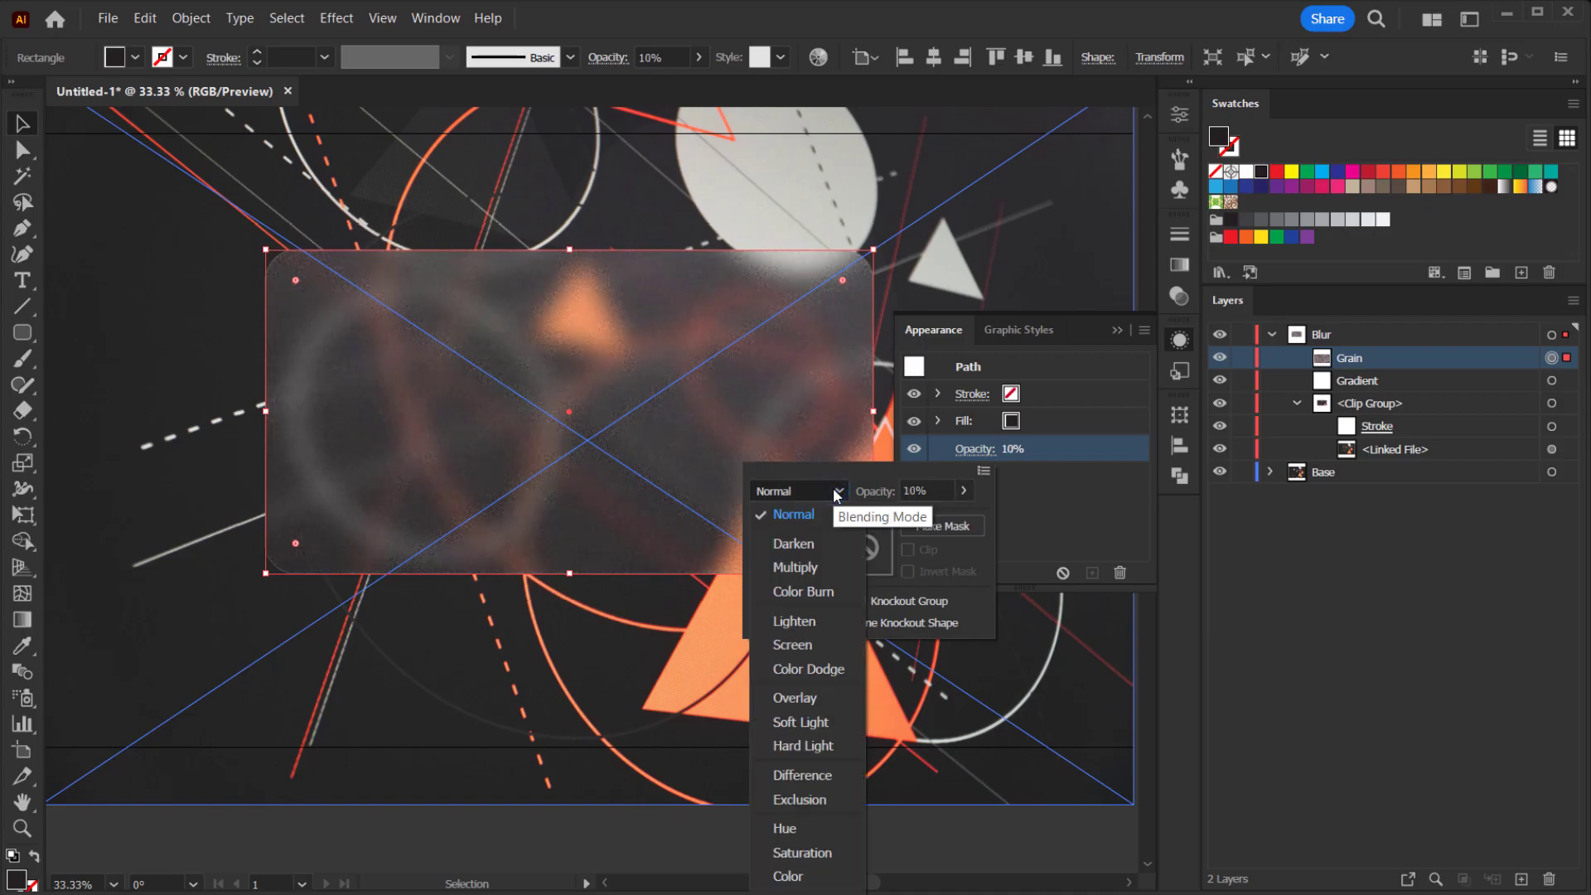
pyautogui.click(817, 701)
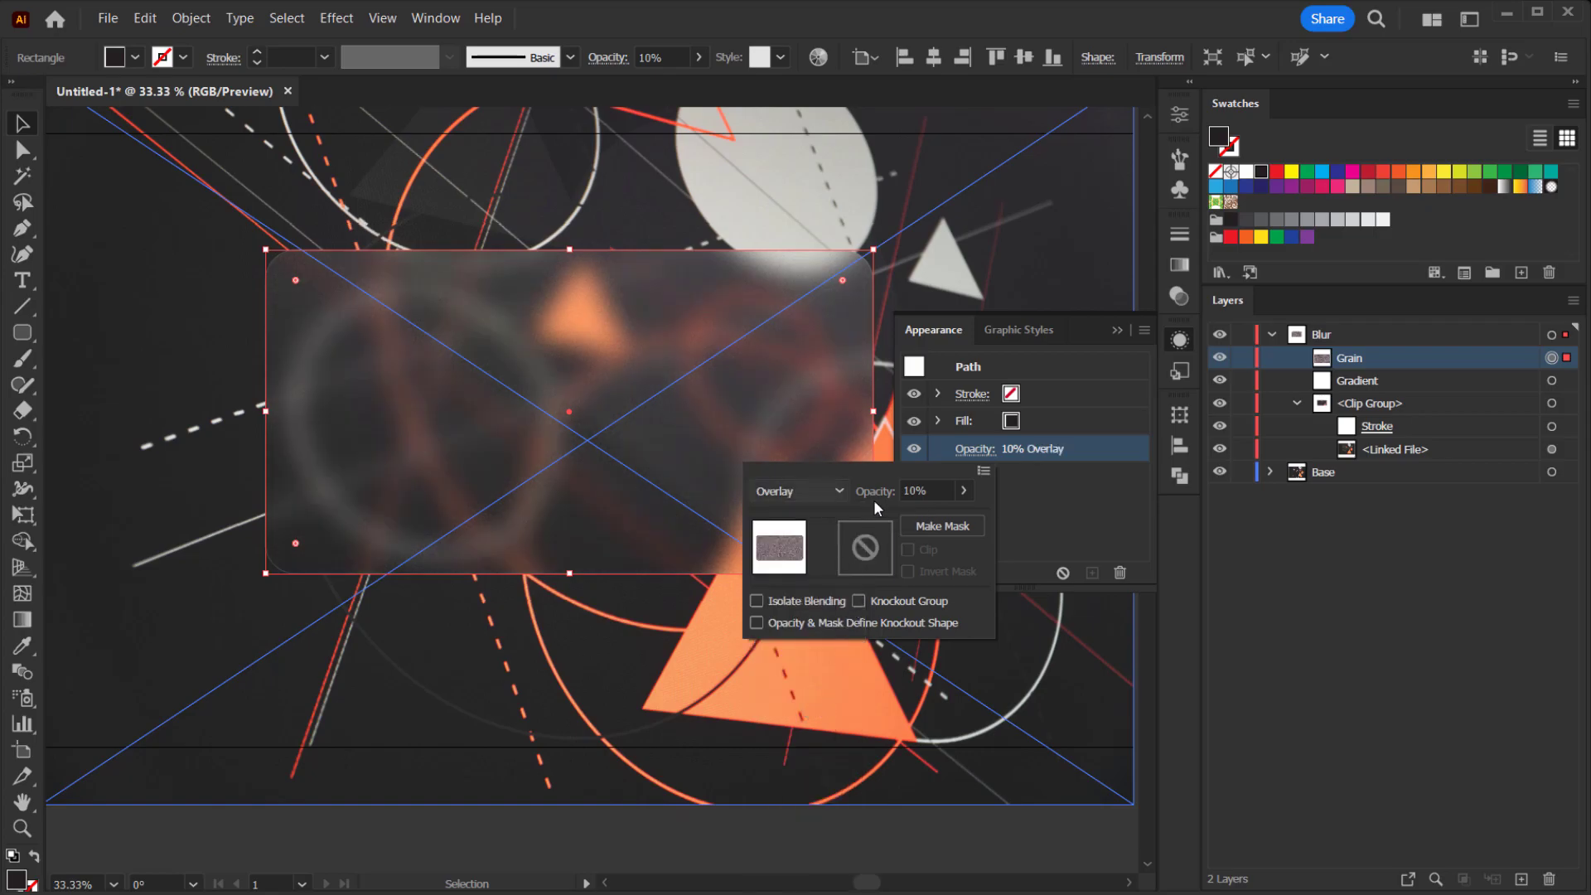
# Reduce the Grain rectangle's opacity to 7% and close its appearance settings
pyautogui.click(963, 491)
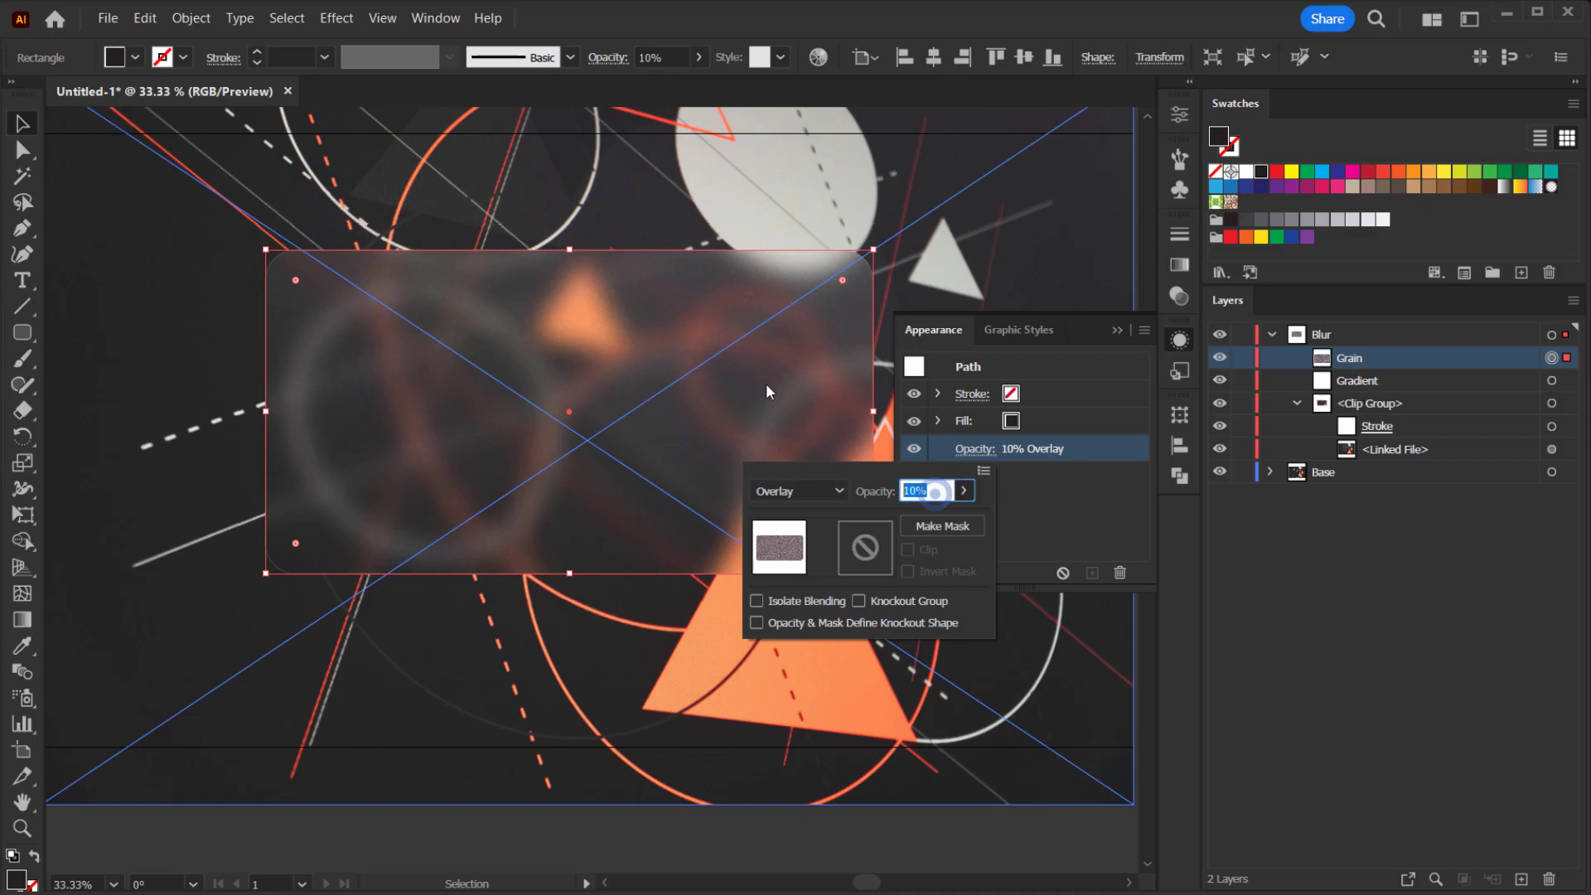
pyautogui.write('7')
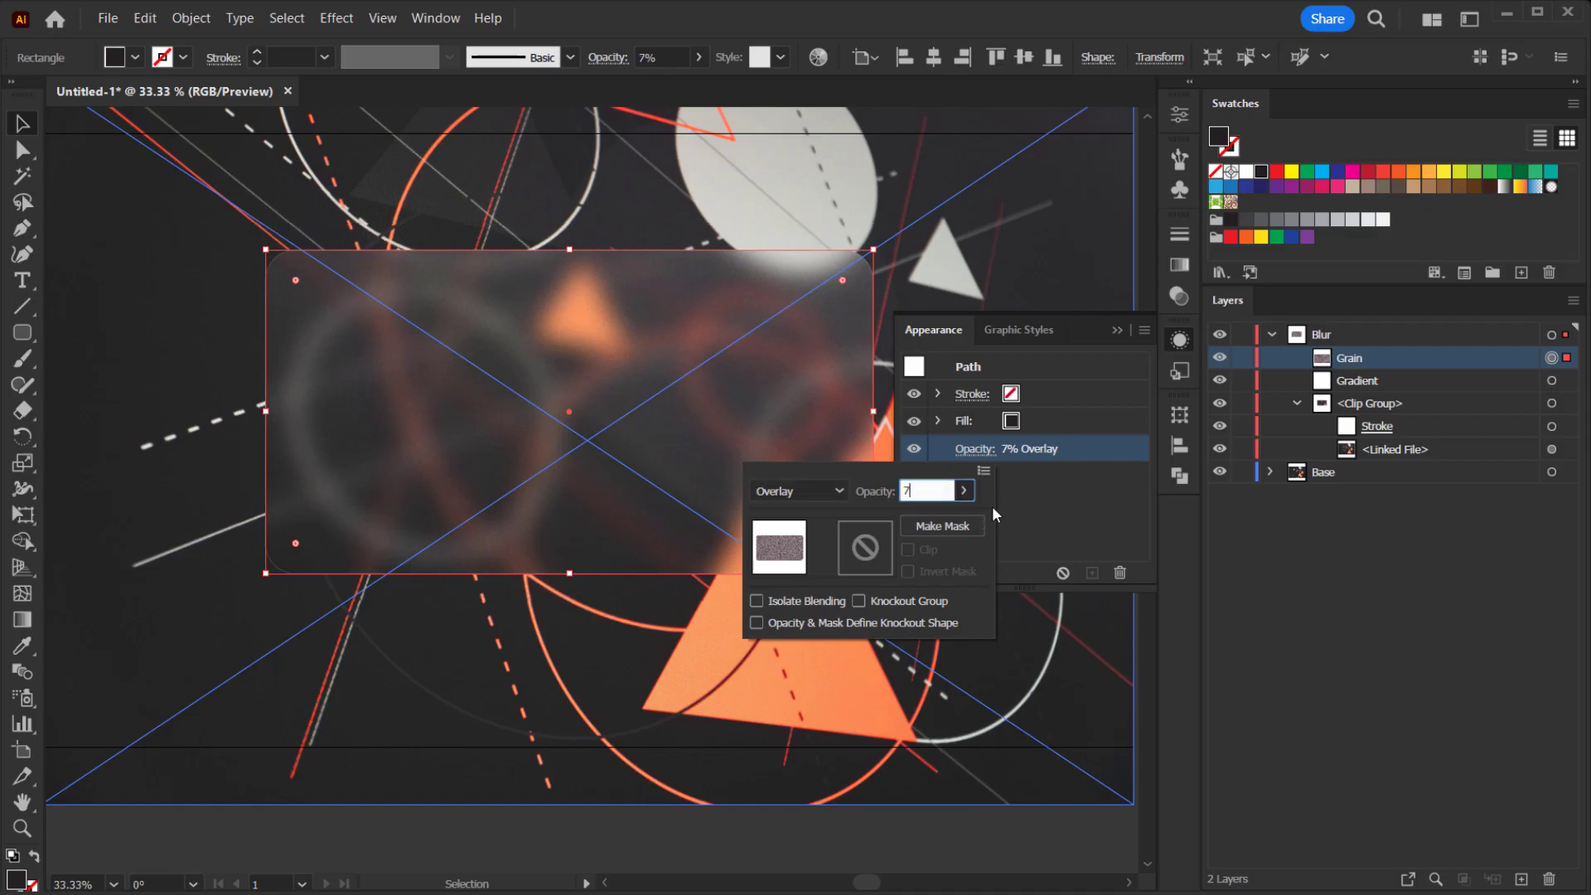
pyautogui.click(1051, 505)
pyautogui.click(1117, 330)
# Examine the grain on the glass panel up close, and clear the selection to view the whole composition
pyautogui.scroll(2, 590, 374)
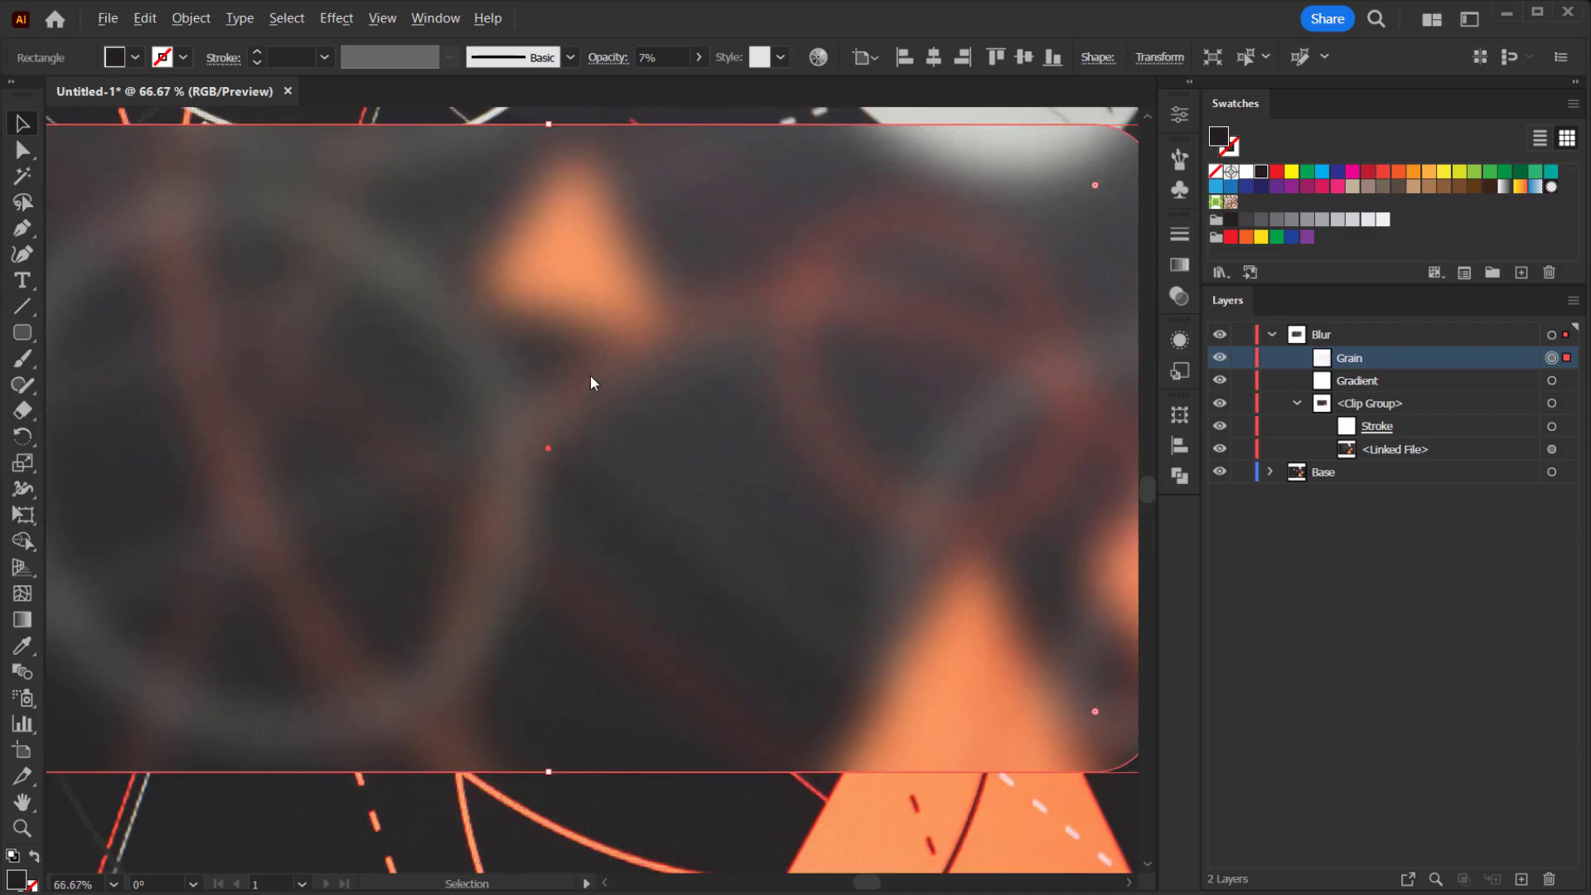
pyautogui.scroll(1, 590, 375)
pyautogui.scroll(-2, 597, 379)
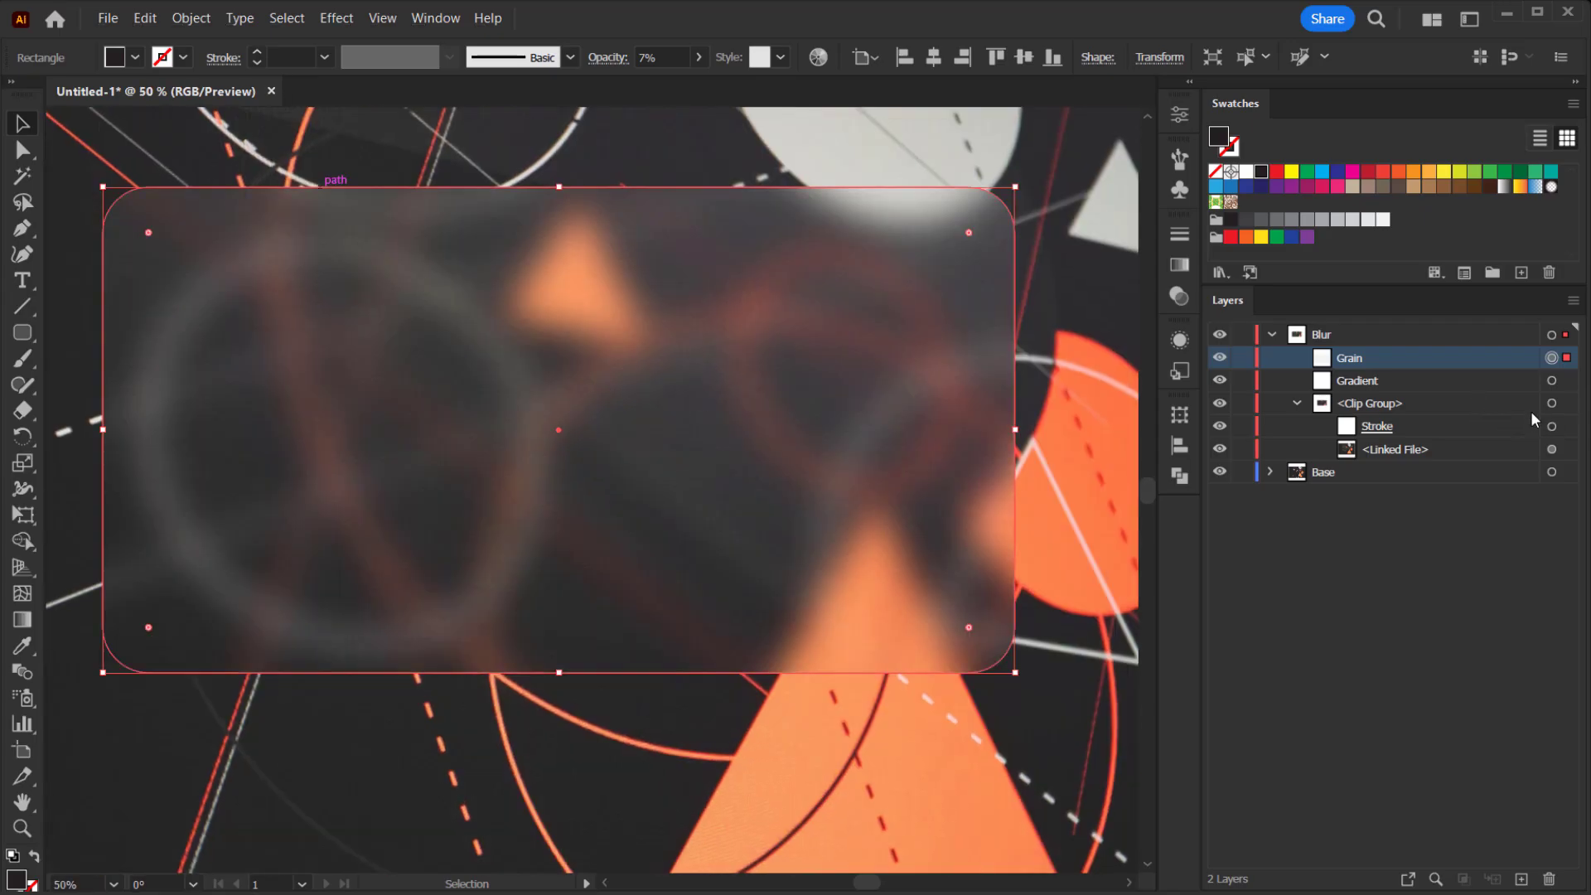
pyautogui.click(1363, 670)
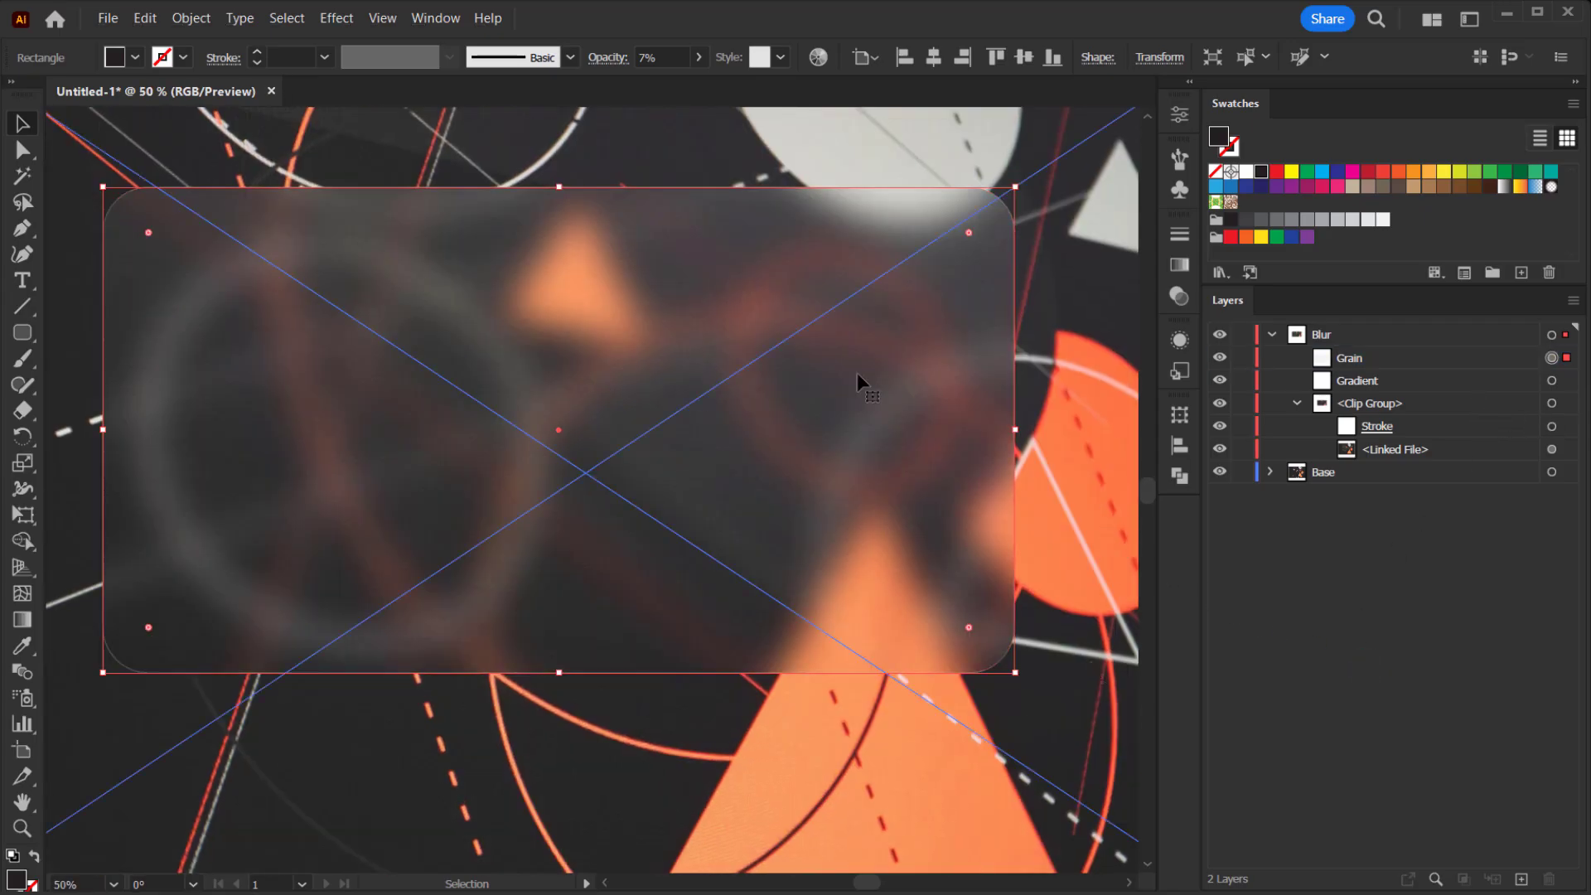
pyautogui.click(909, 156)
pyautogui.scroll(-1, 1136, 481)
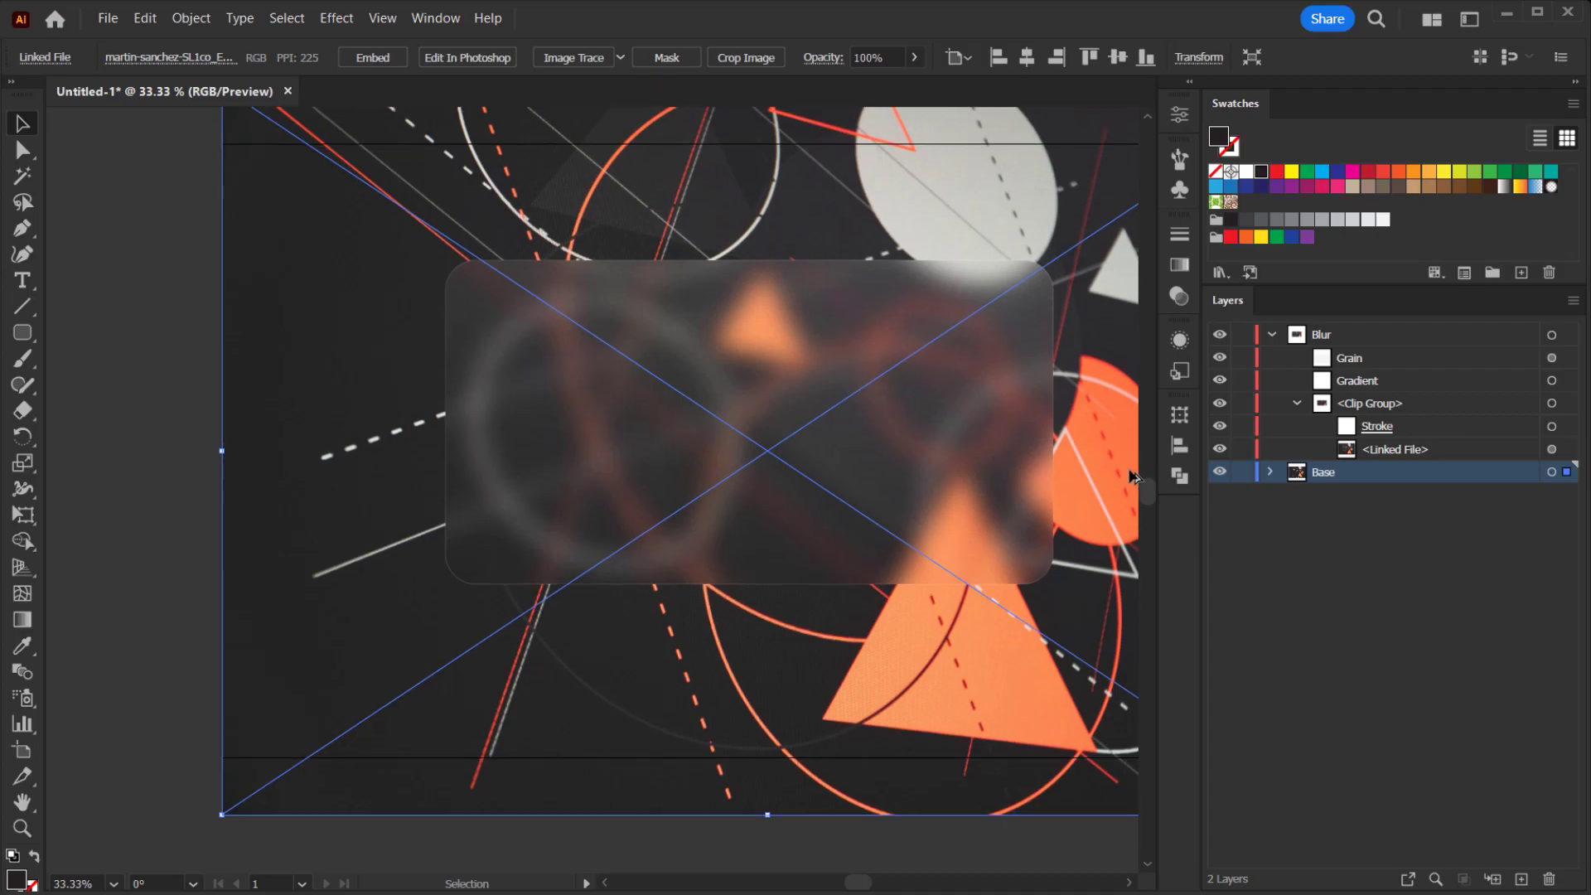
pyautogui.scroll(-1, 1135, 481)
pyautogui.click(249, 421)
pyautogui.hscroll(5, 870, 332)
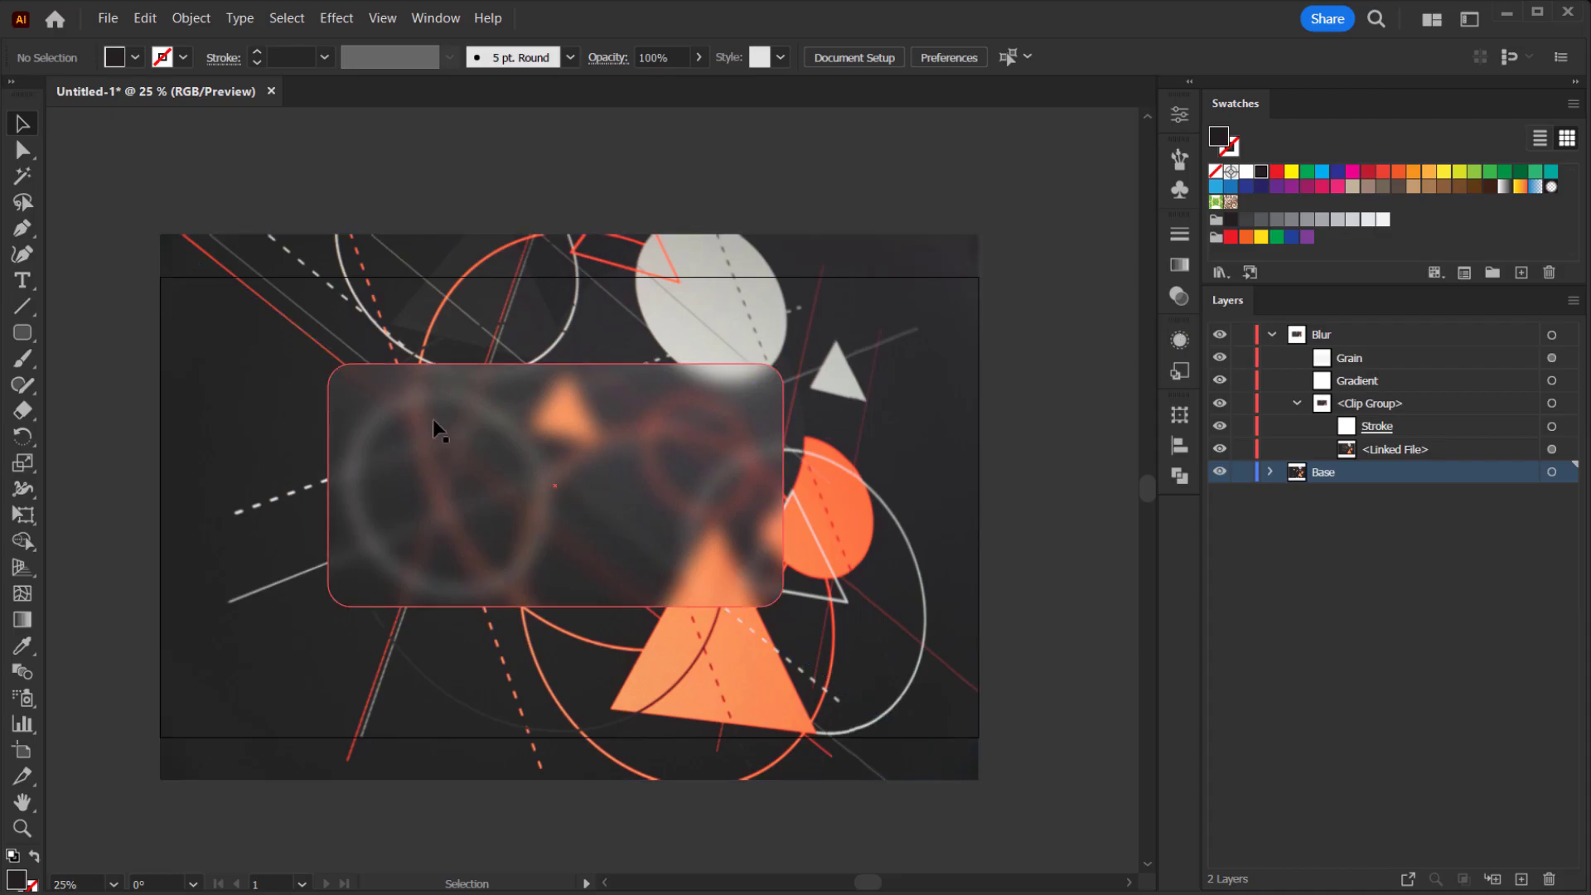
# Toggle the visibility of the Stroke rectangle in the clip group off and back on to compare the effect
pyautogui.click(1392, 427)
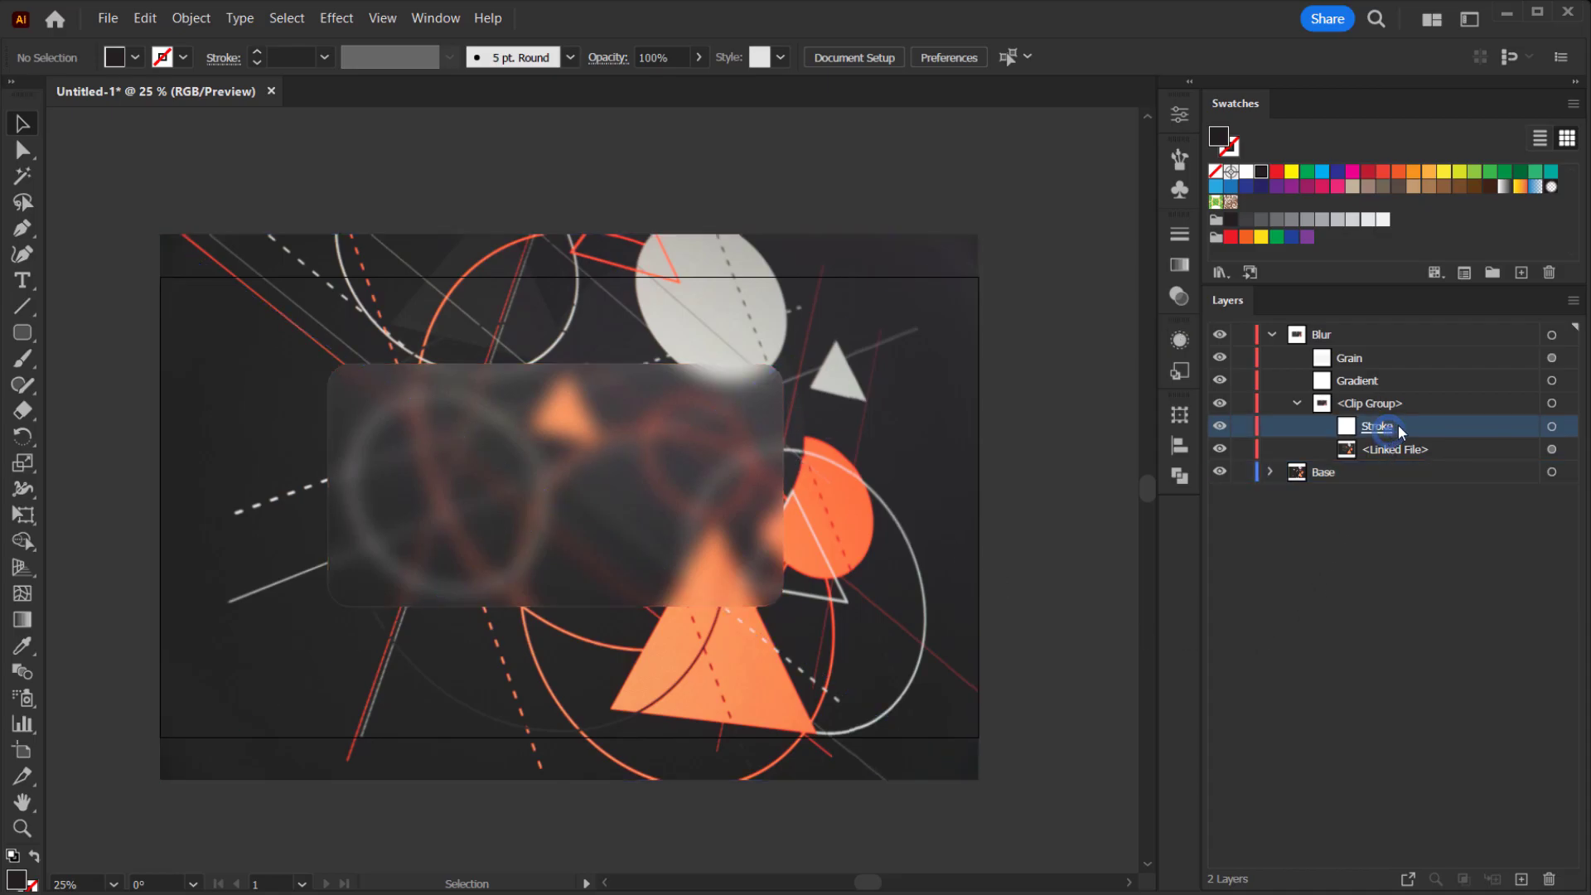
pyautogui.click(1220, 426)
pyautogui.click(1220, 426)
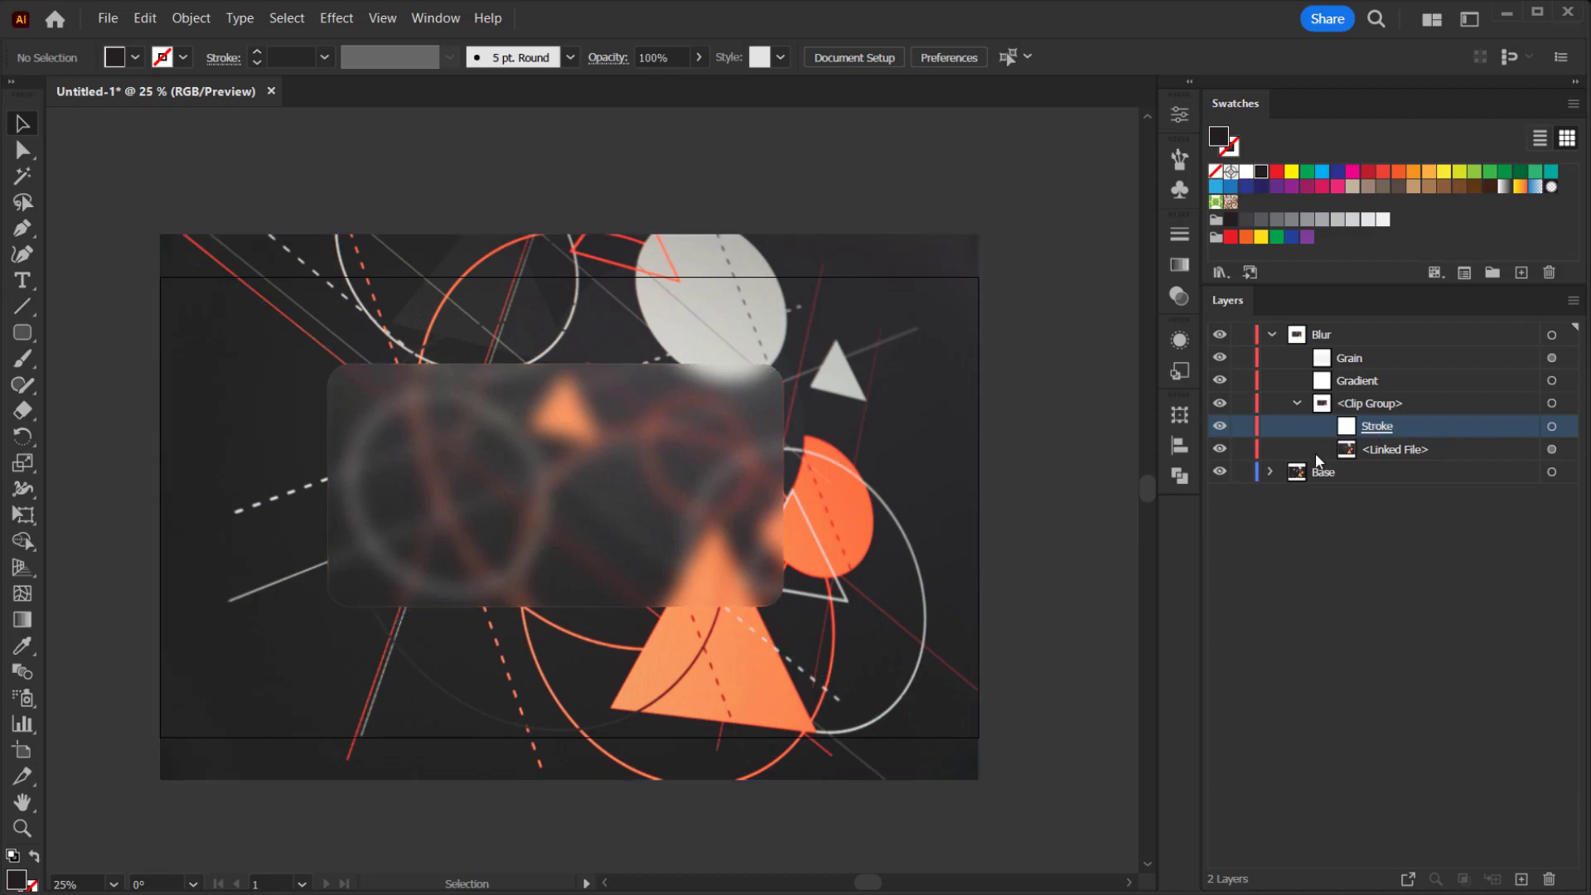
# Try moving the Grain rectangle alone to the right across the artwork, and undo the move
pyautogui.click(1366, 360)
pyautogui.moveTo(632, 469); pyautogui.dragTo(893, 444)
pyautogui.hotkey('ctrl', 'z')
pyautogui.scroll(2, 604, 433)
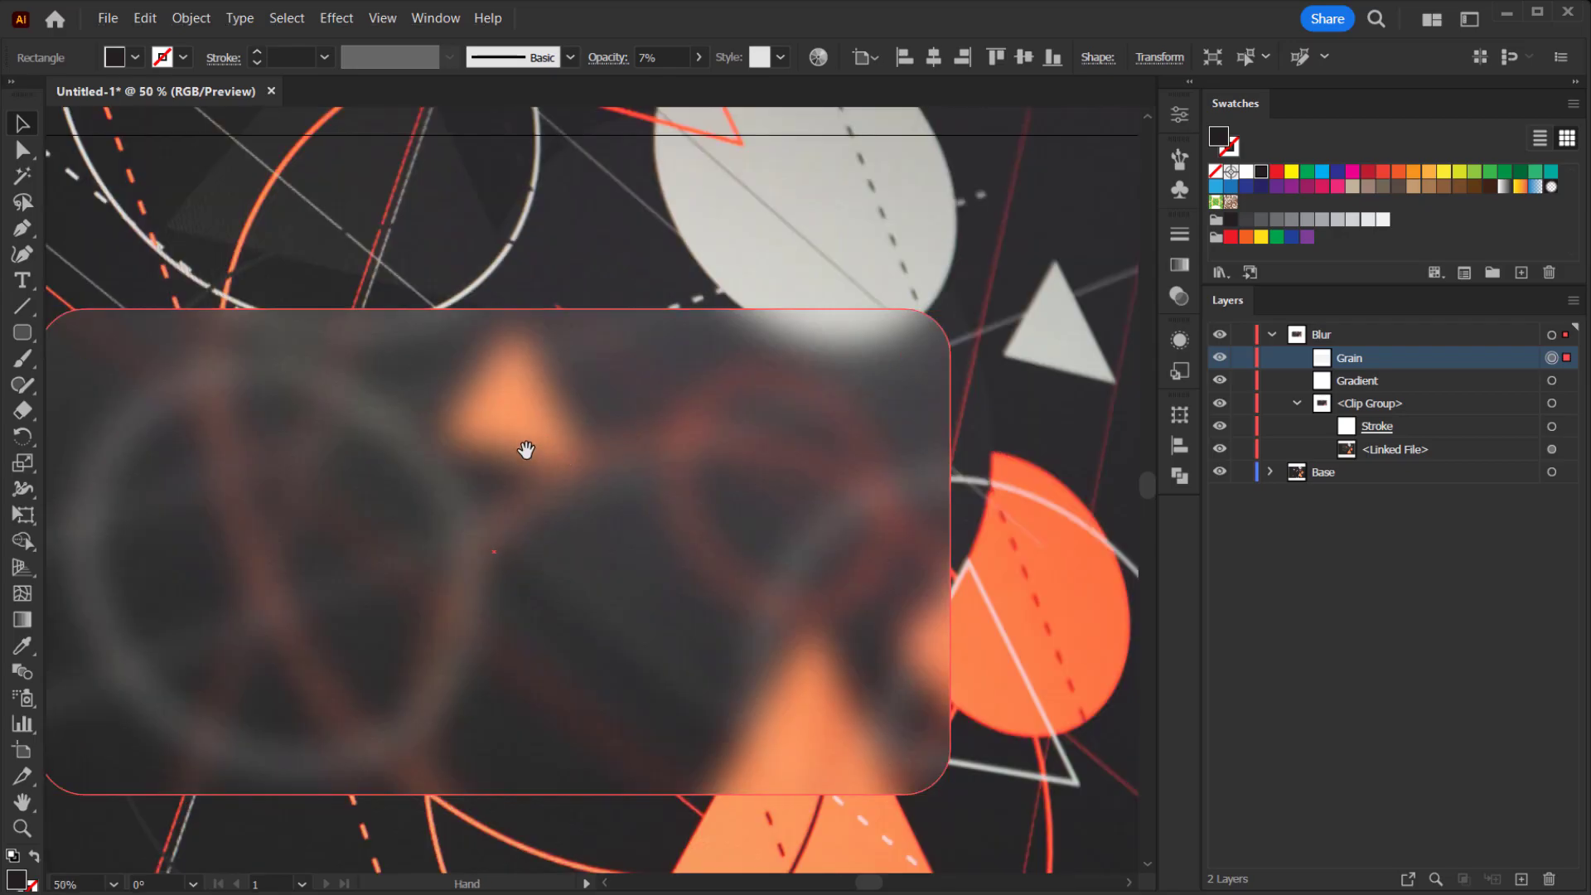
pyautogui.moveTo(525, 450); pyautogui.dragTo(583, 415)
pyautogui.scroll(-2, 639, 412)
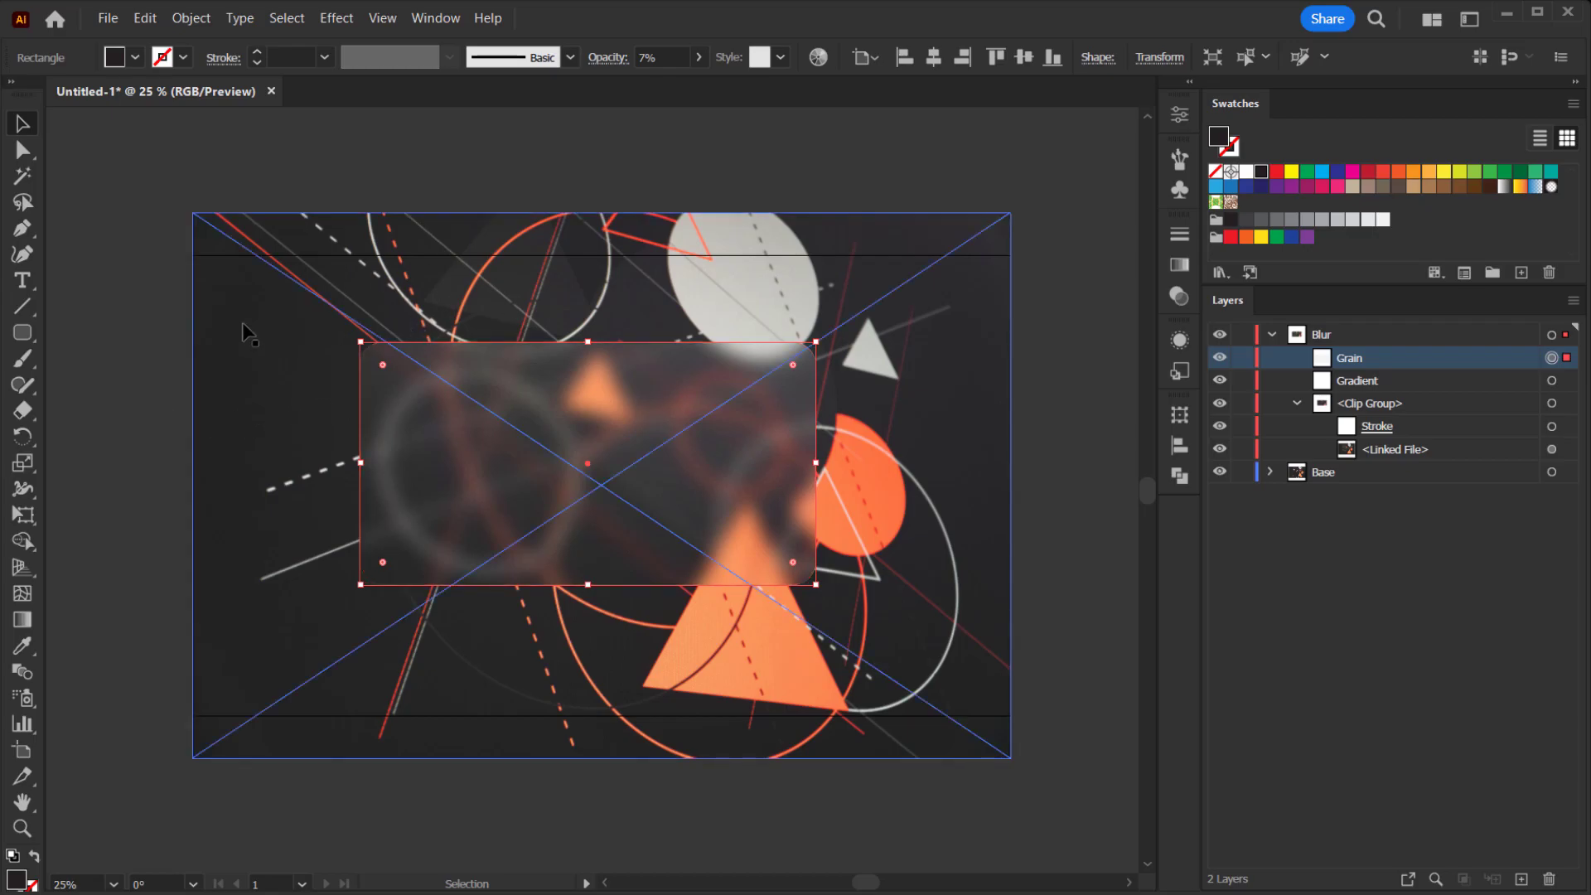
# Select the Stroke, Gradient and Grain rectangles together and move them up and to the right over the artwork
pyautogui.click(1425, 431)
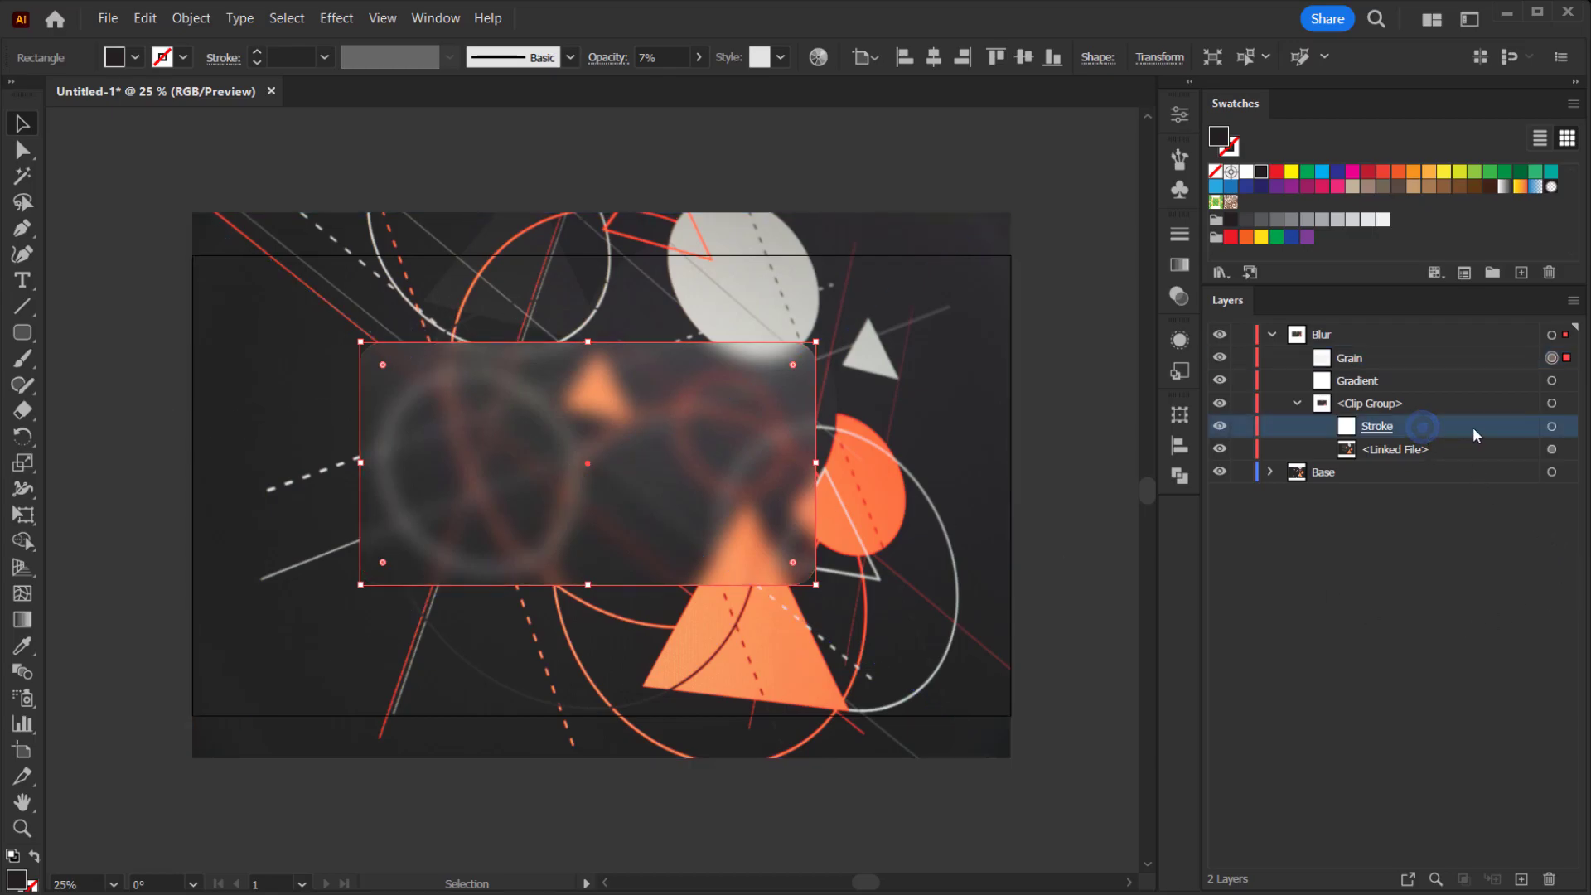
pyautogui.click(1552, 426)
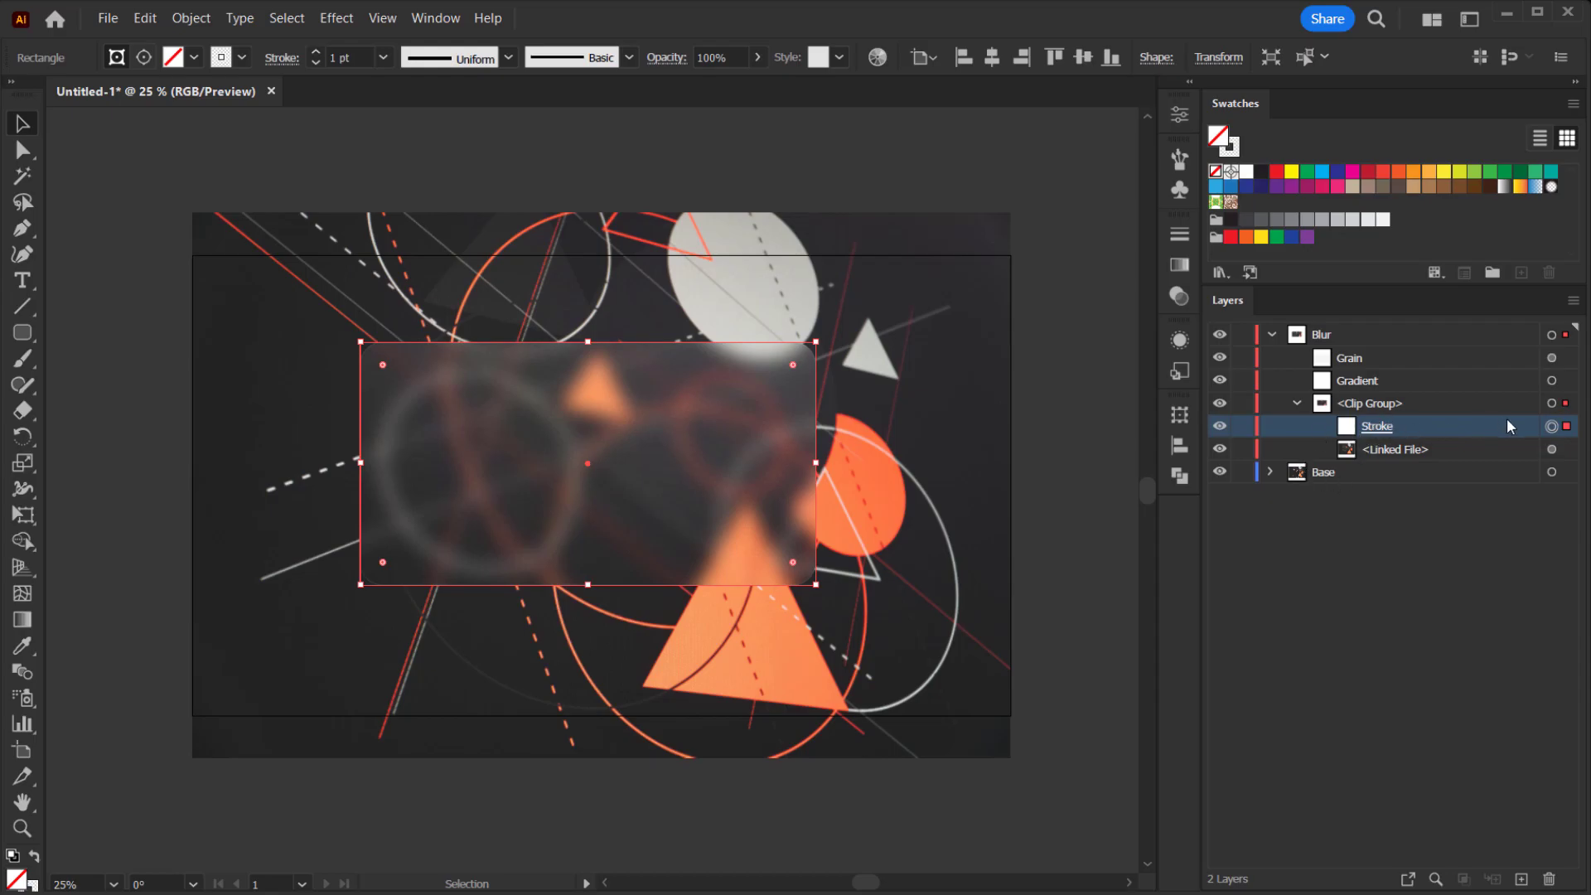
pyautogui.keyDown('shift'); pyautogui.click(1553, 381); pyautogui.keyUp('shift')
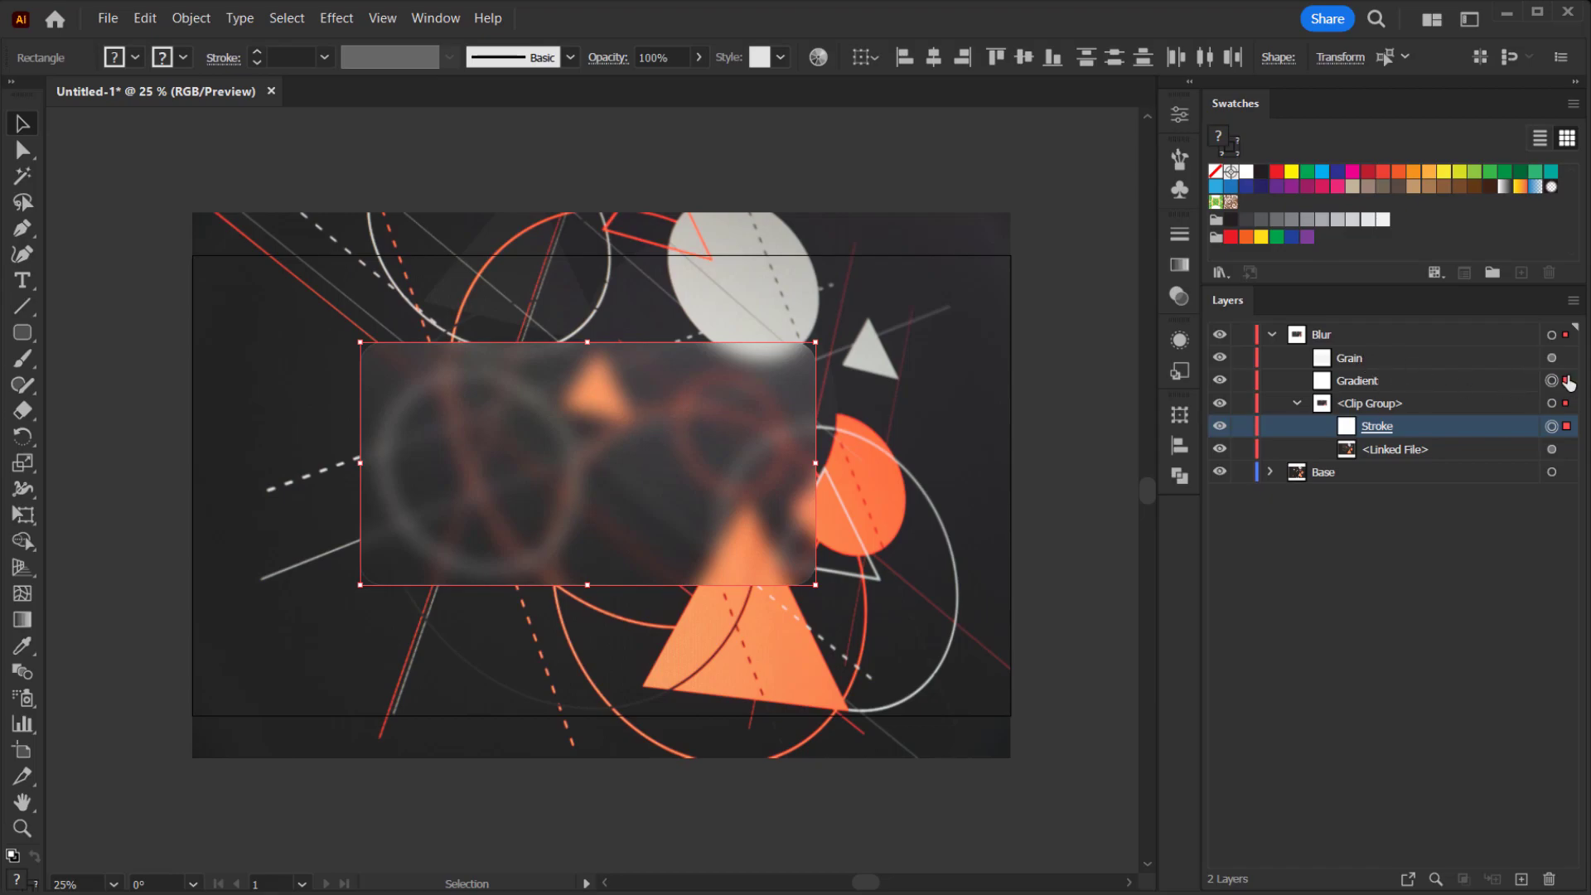
pyautogui.keyDown('shift'); pyautogui.click(1553, 358); pyautogui.keyUp('shift')
pyautogui.moveTo(628, 490); pyautogui.dragTo(903, 392)
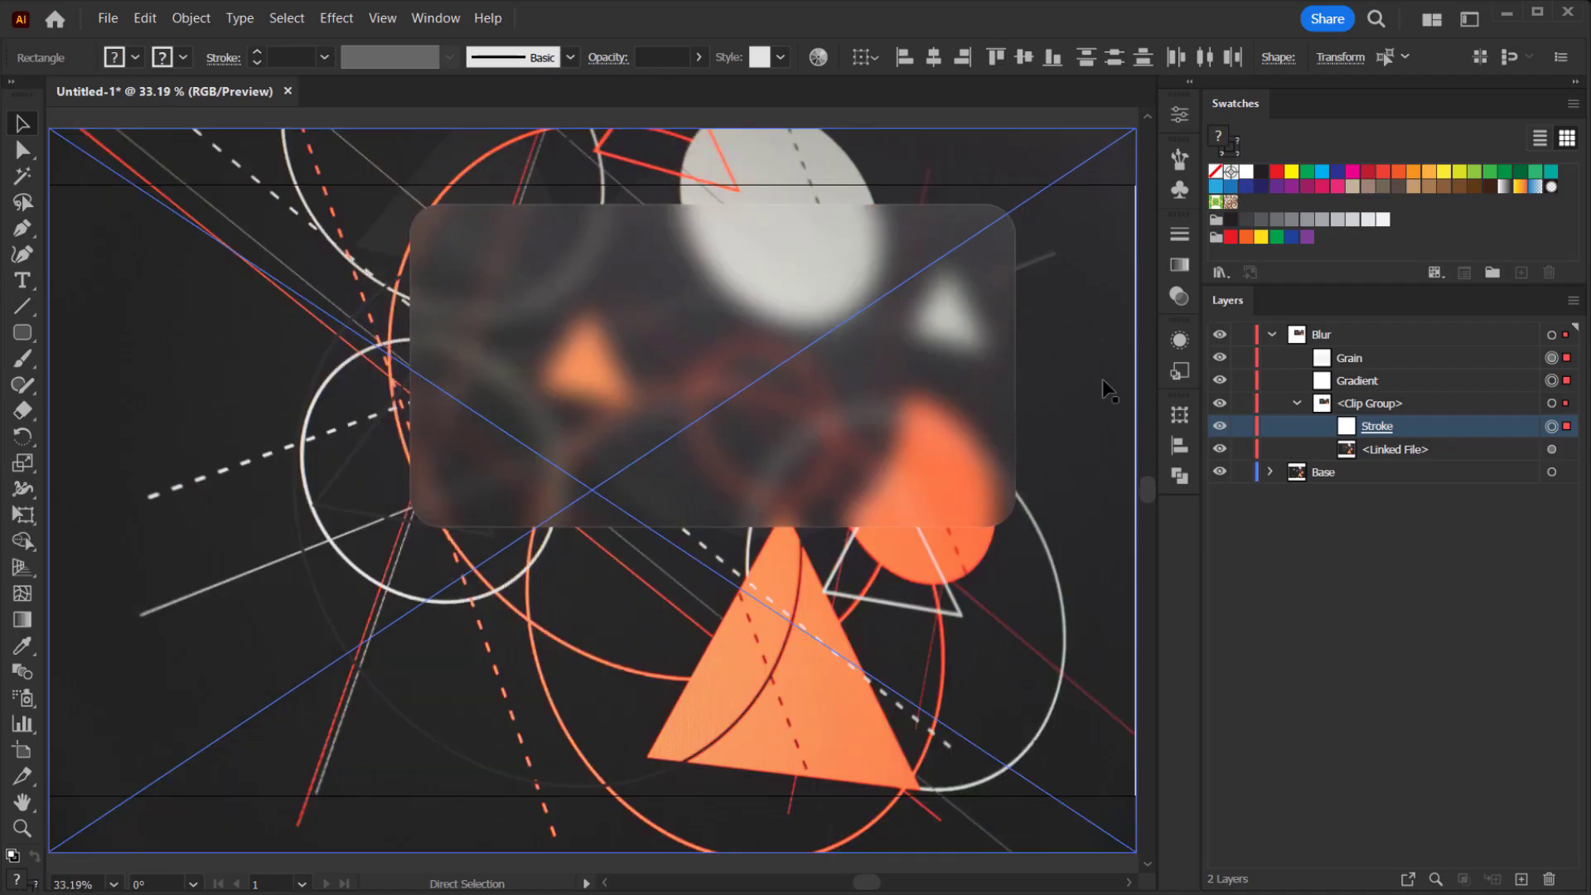
# Move the three selected glass panel rectangles to the center of the artboard
pyautogui.scroll(1, 1102, 380)
pyautogui.moveTo(852, 348); pyautogui.dragTo(814, 462)
pyautogui.scroll(-1, 651, 489)
pyautogui.click(1417, 657)
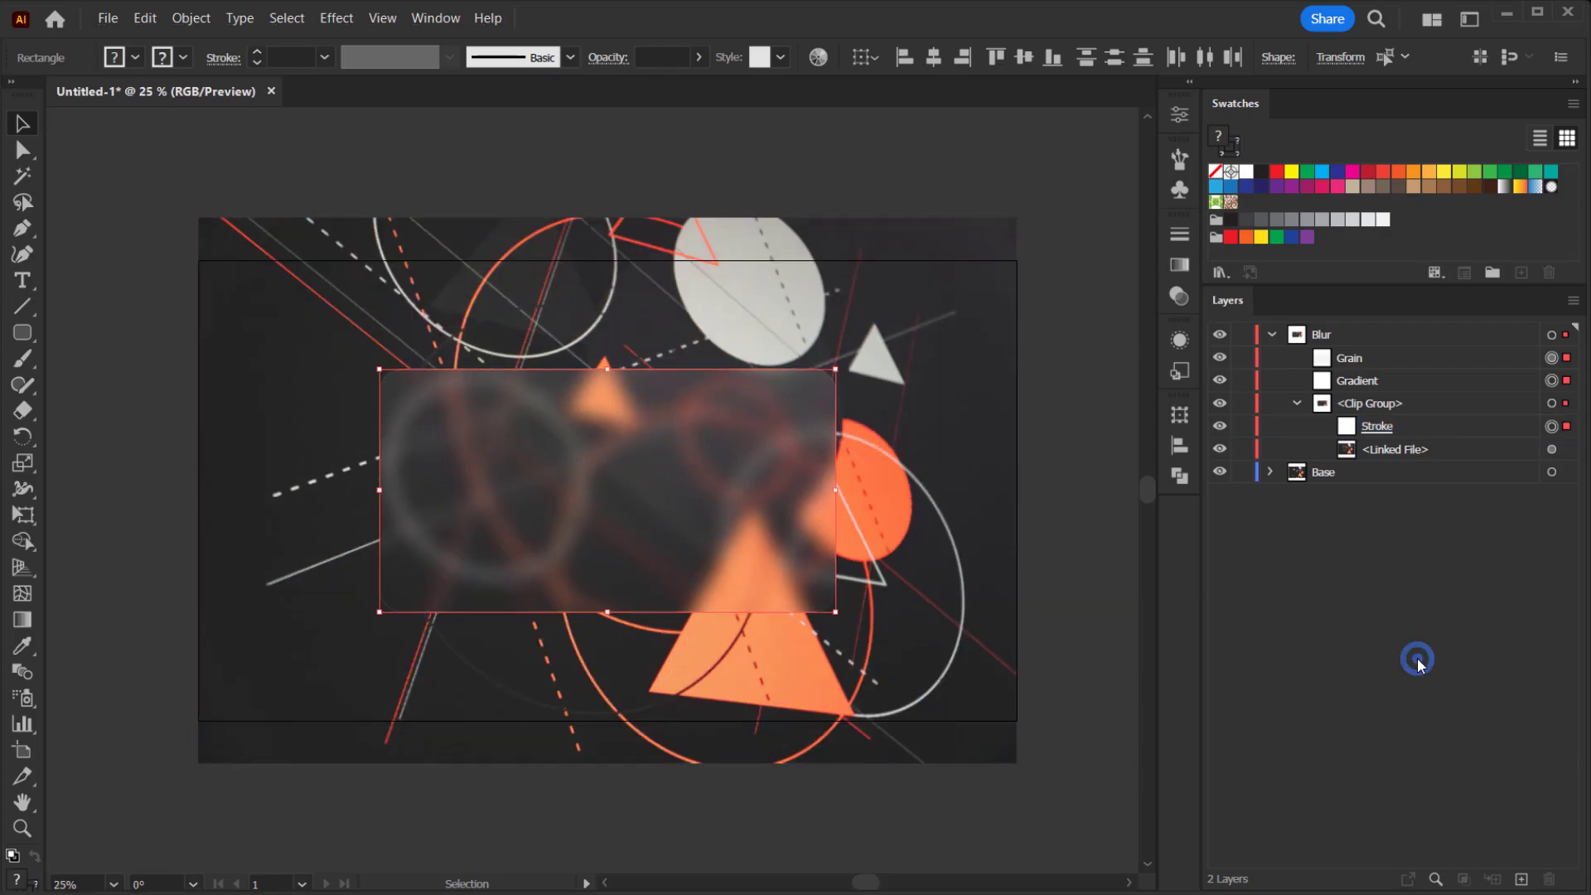
# Deselect everything, hide all the panels and fit the artboard in the window to view the finished effect
pyautogui.click(1090, 452)
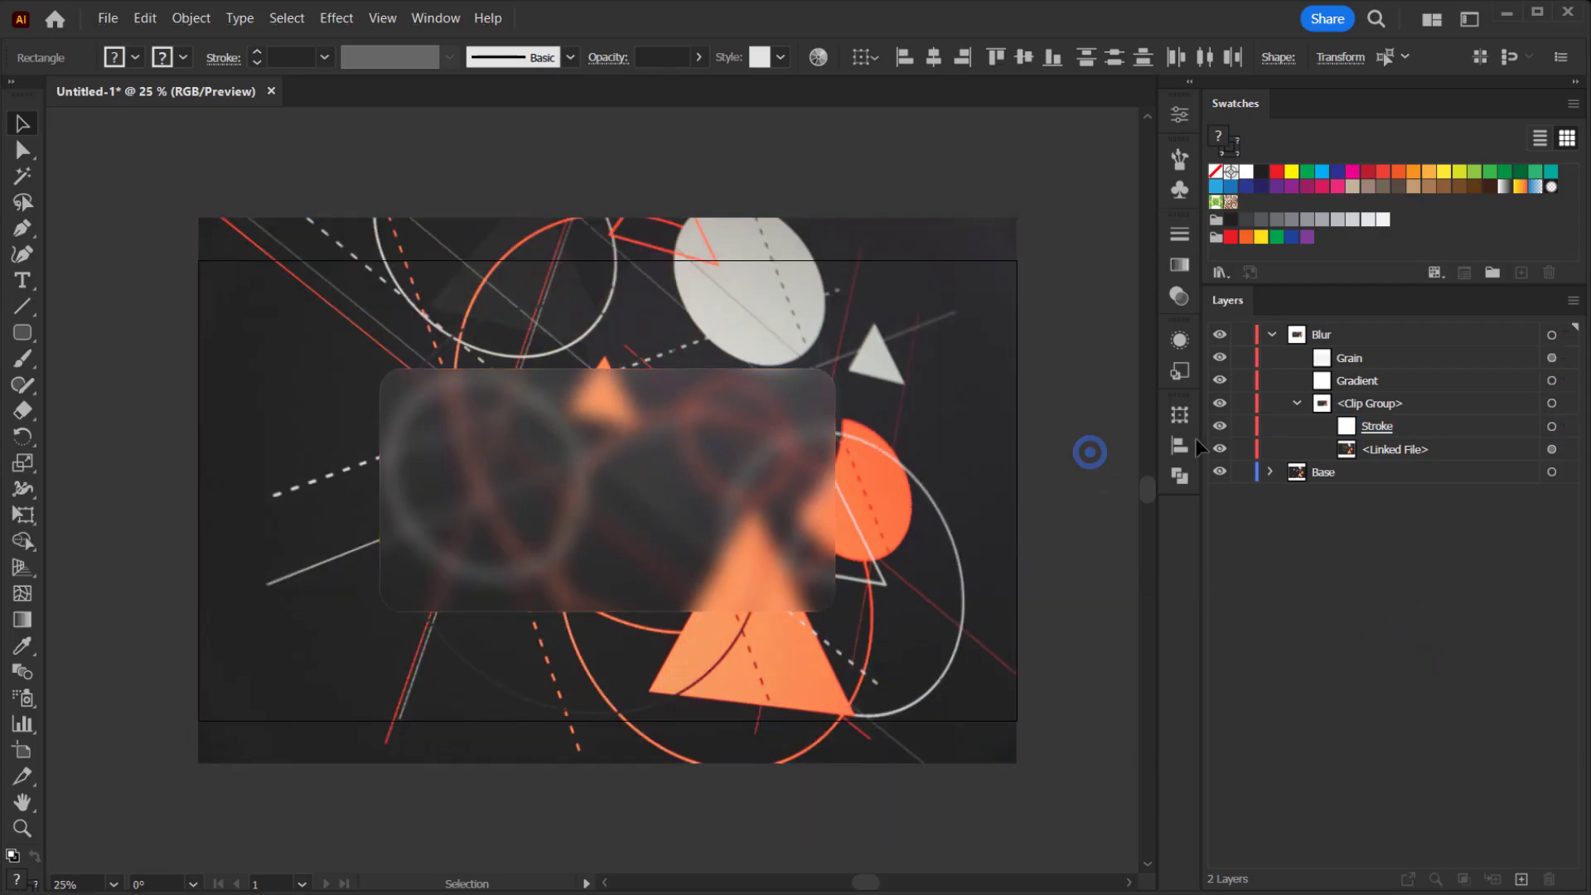
pyautogui.press('Tab')
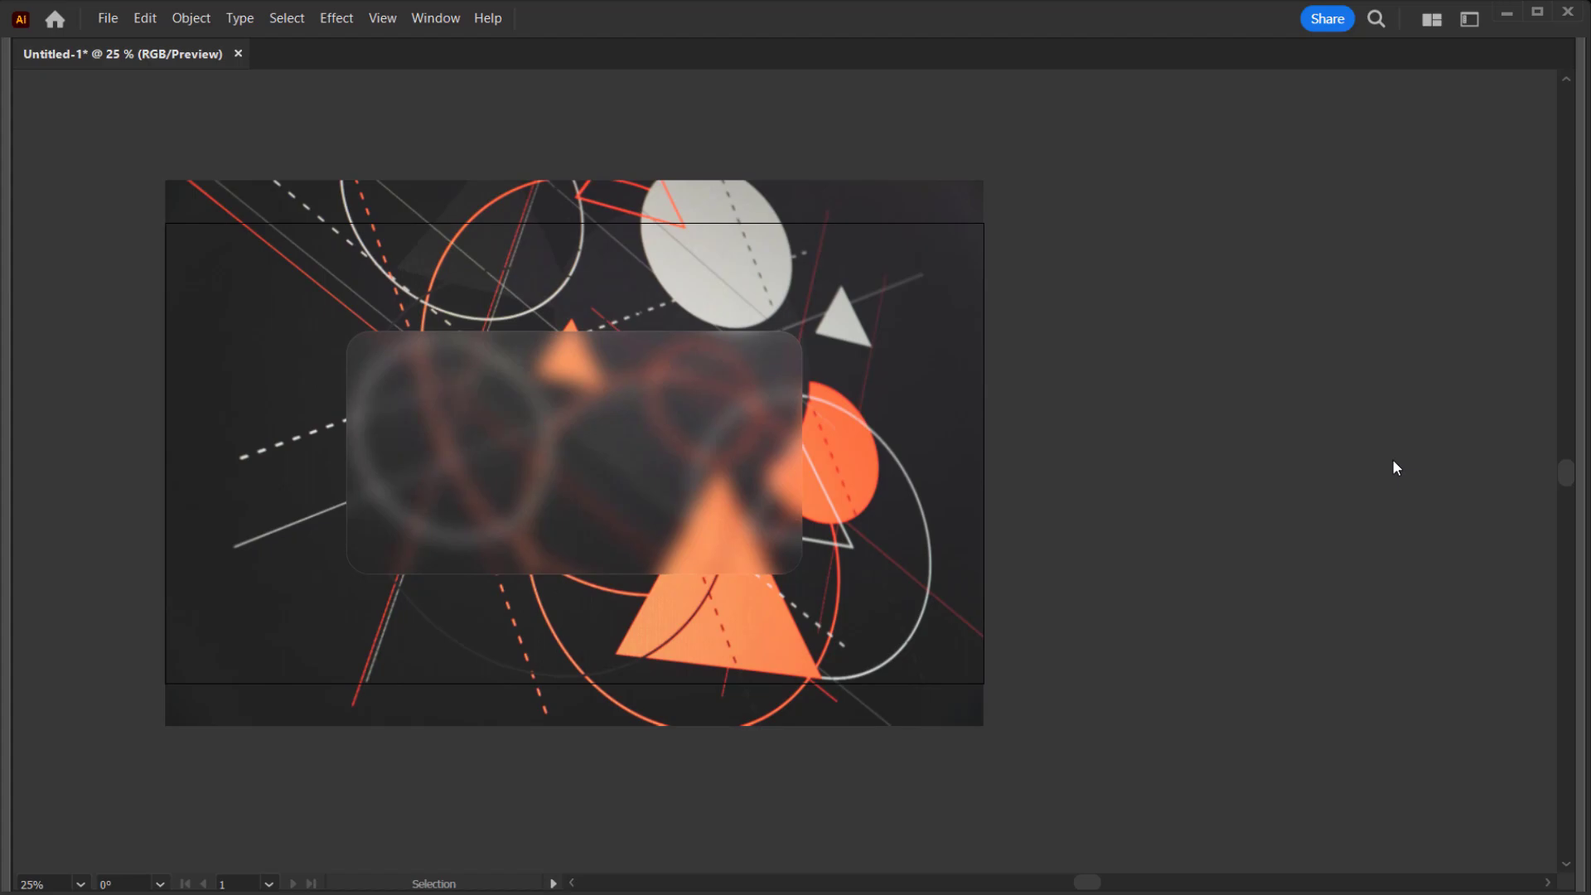
pyautogui.hotkey('ctrl', '0')
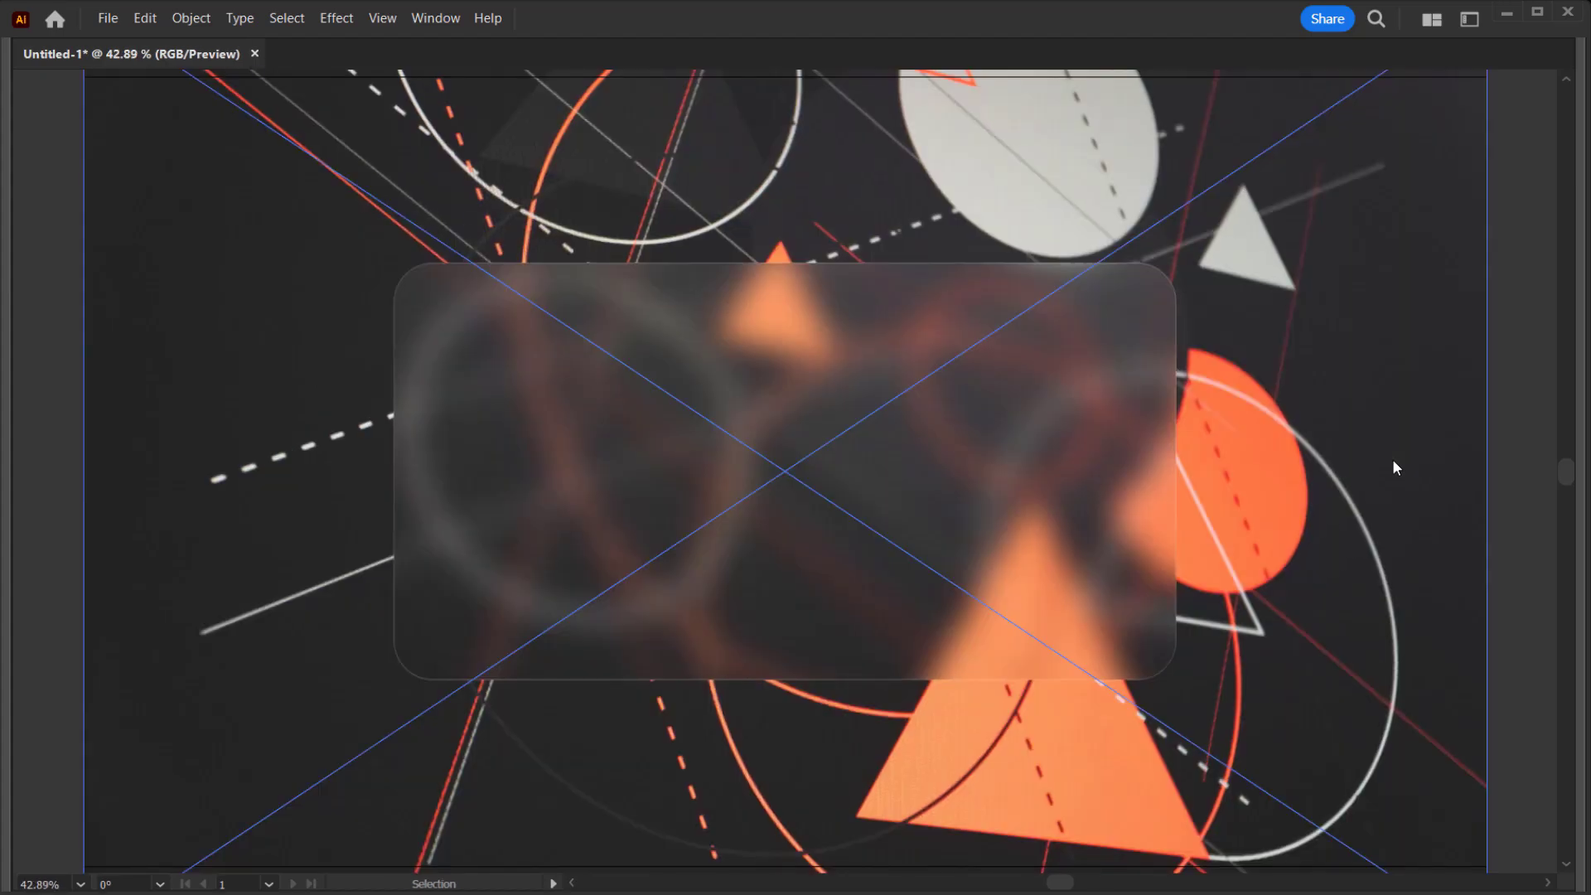